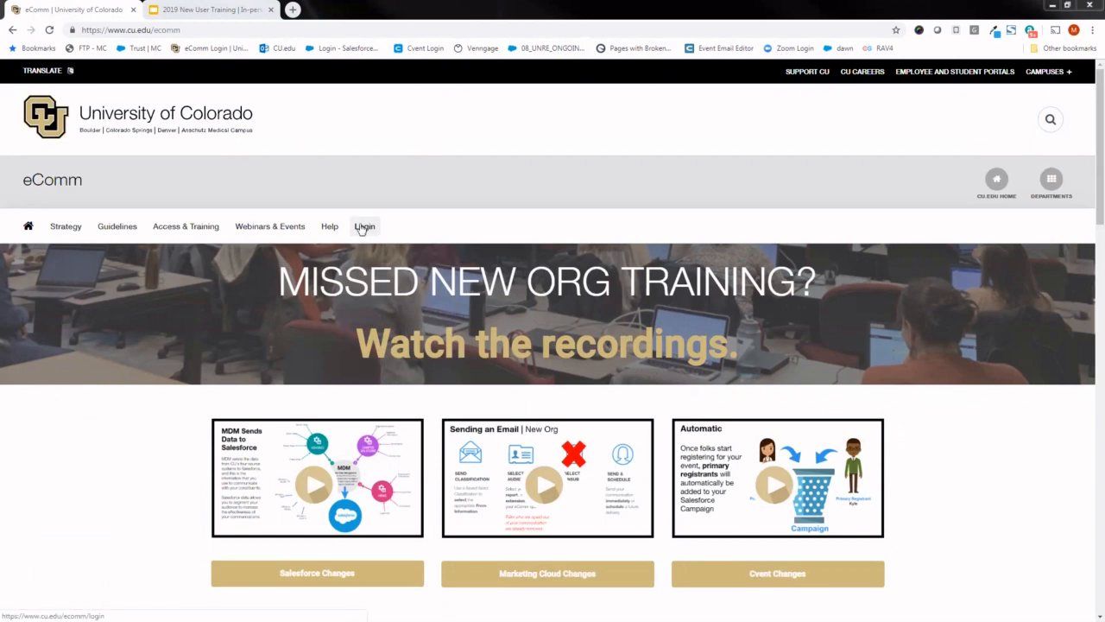
# - Go to the eComm Login page and open the Cvent login from there
pyautogui.click(363, 227)
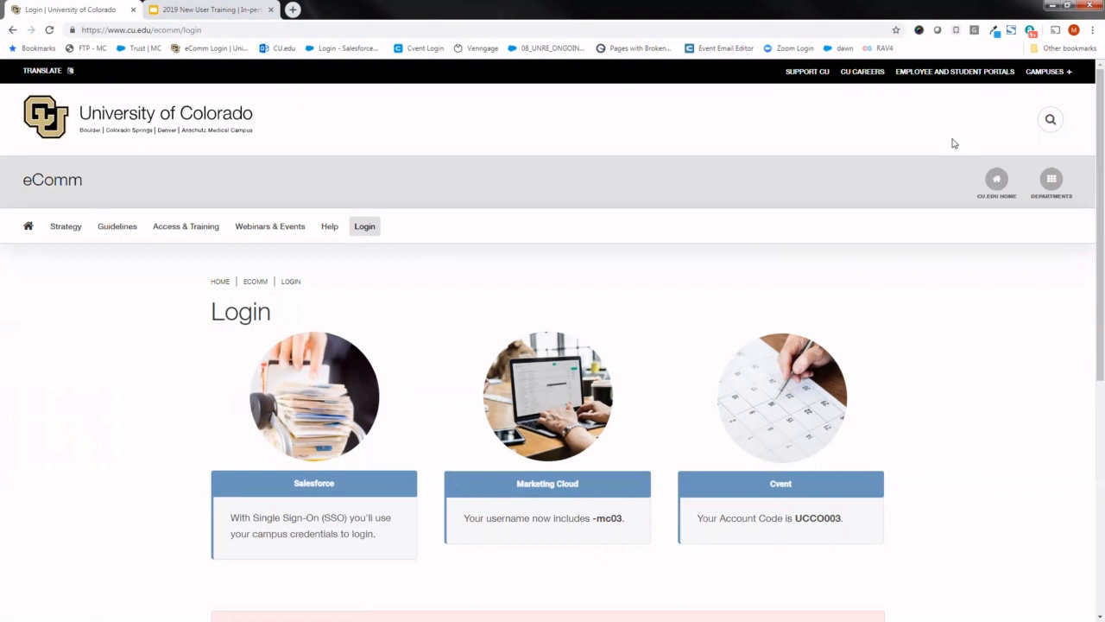
pyautogui.scroll(-1, 1088, 138)
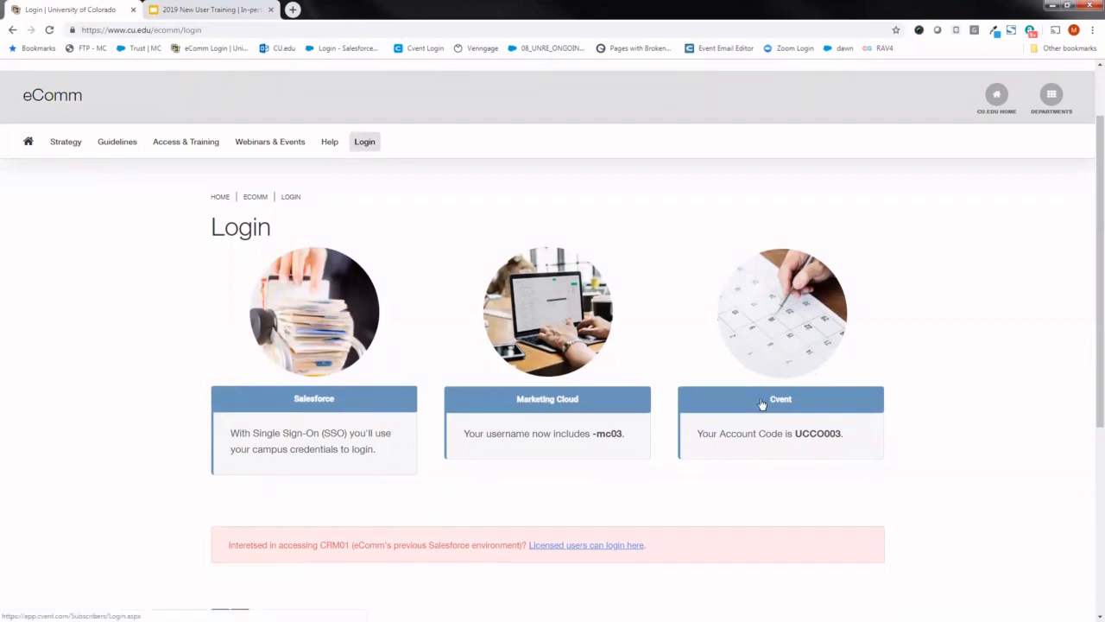
pyautogui.click(792, 402)
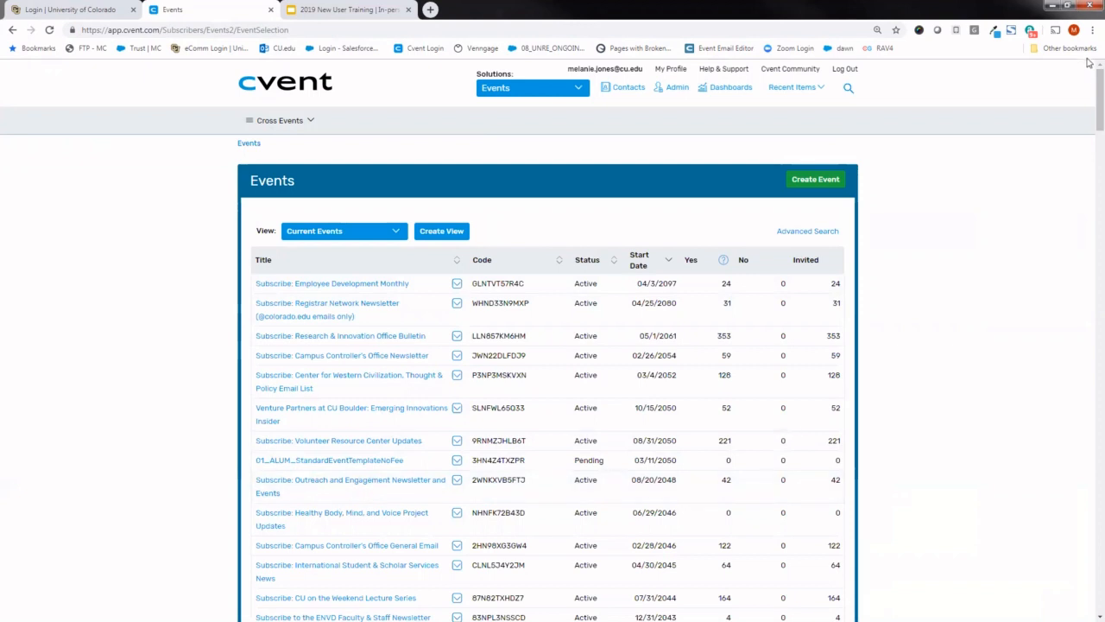
# - Look through the list of current events and return to its beginning
pyautogui.scroll(-10, 1088, 83)
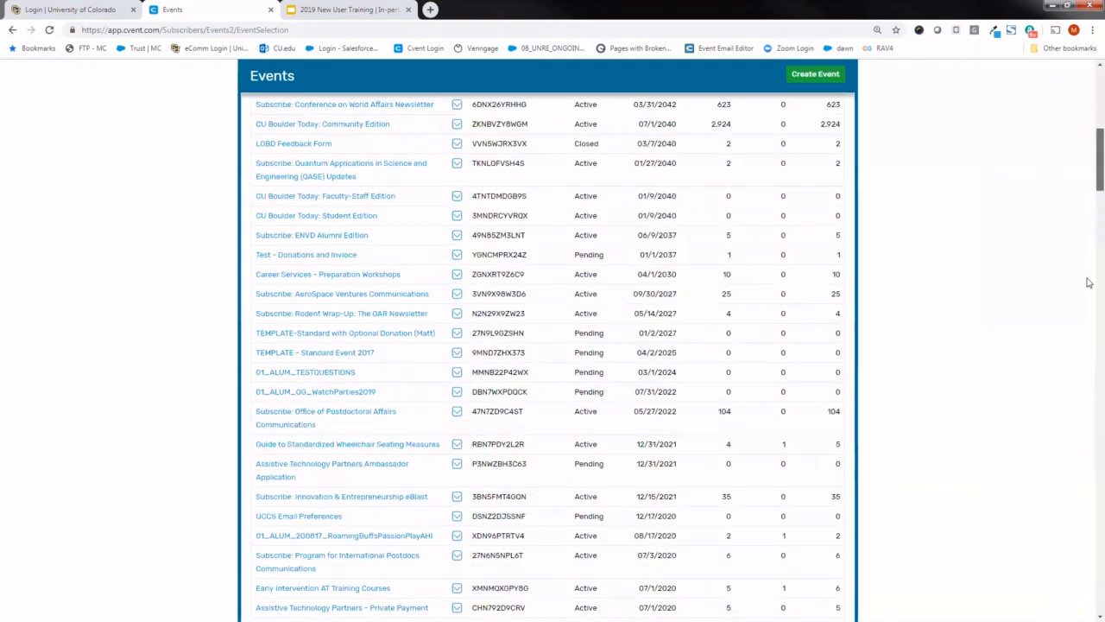
pyautogui.scroll(10, 1088, 87)
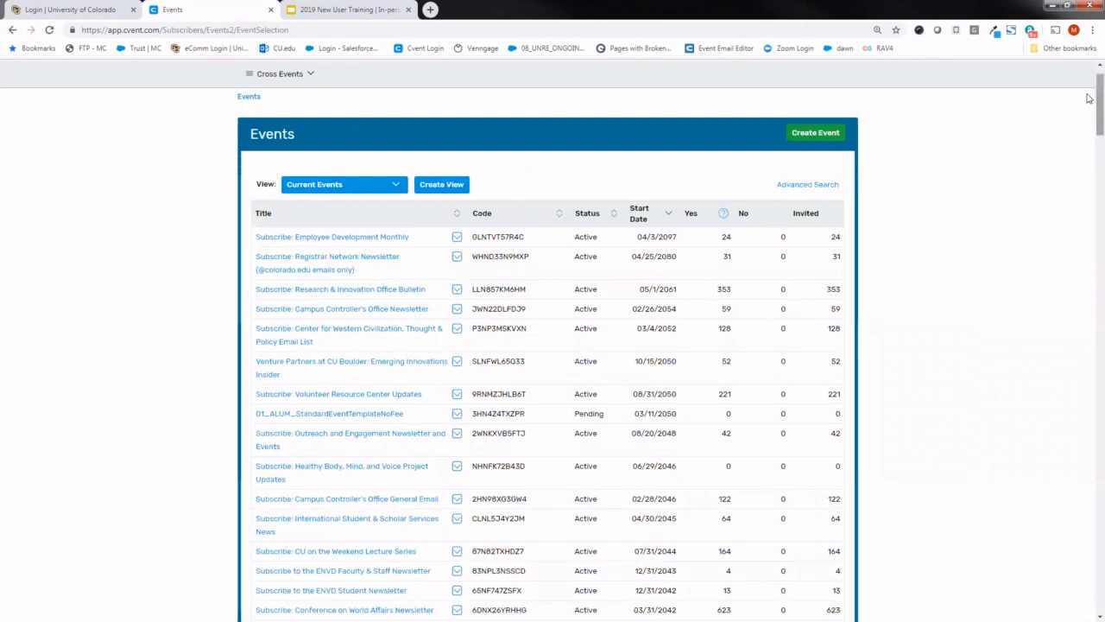
pyautogui.scroll(1, 964, 219)
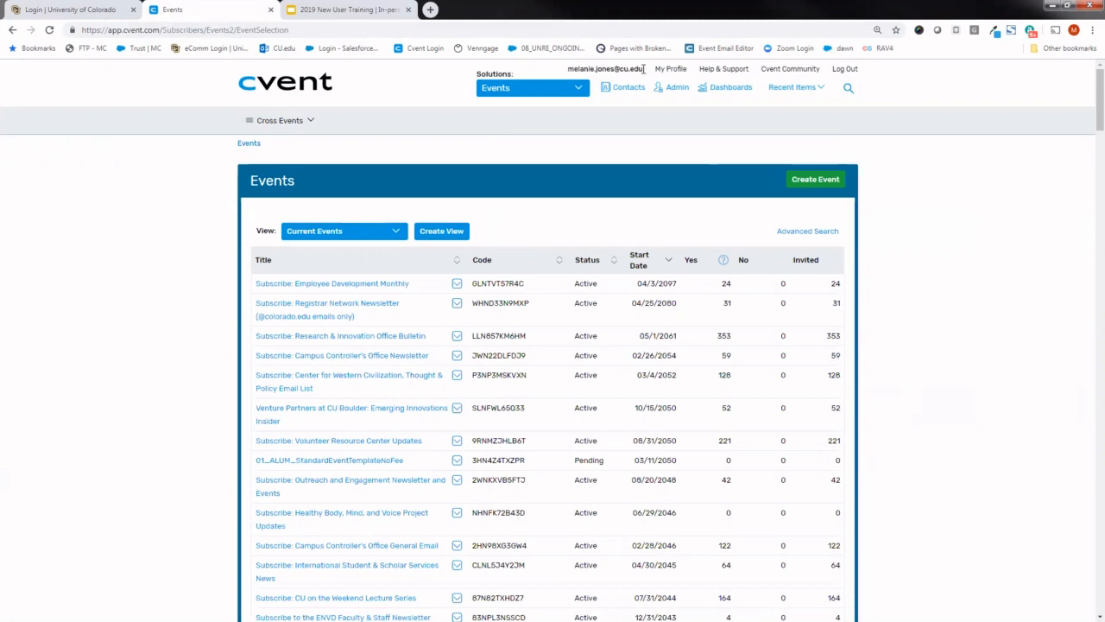
# - Highlight the signed-in account name and move the 2019 New User Training tab out of this browser window
pyautogui.moveTo(643, 69); pyautogui.dragTo(569, 68)
pyautogui.click(644, 78)
pyautogui.moveTo(367, 10); pyautogui.dragTo(0, 9)
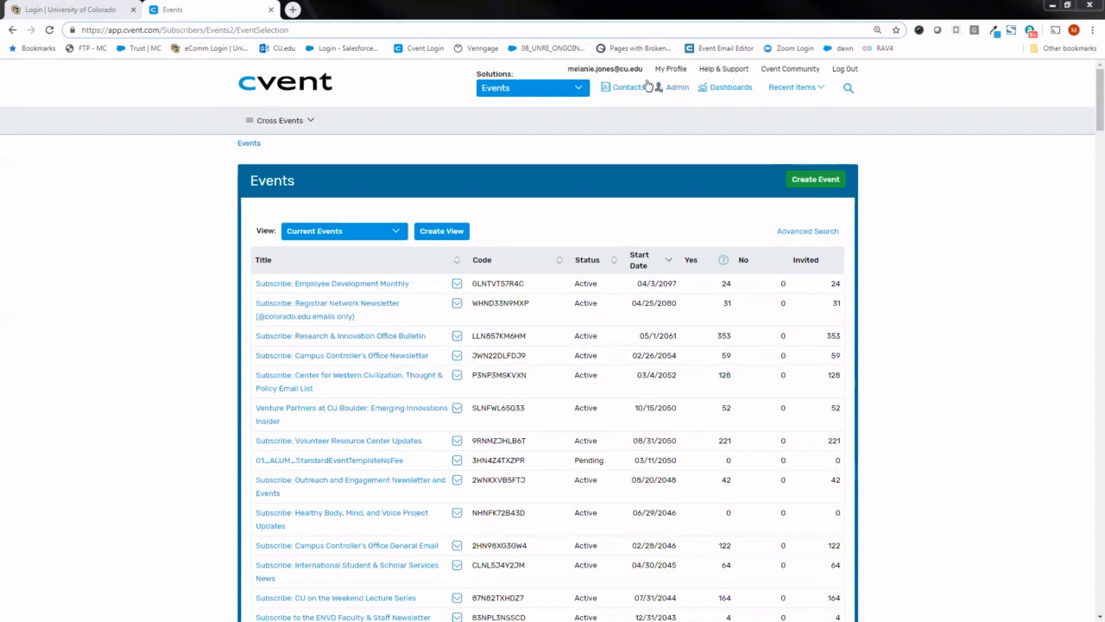
# - Open Help & Support and search the Cvent Community for "sessions"
pyautogui.click(718, 74)
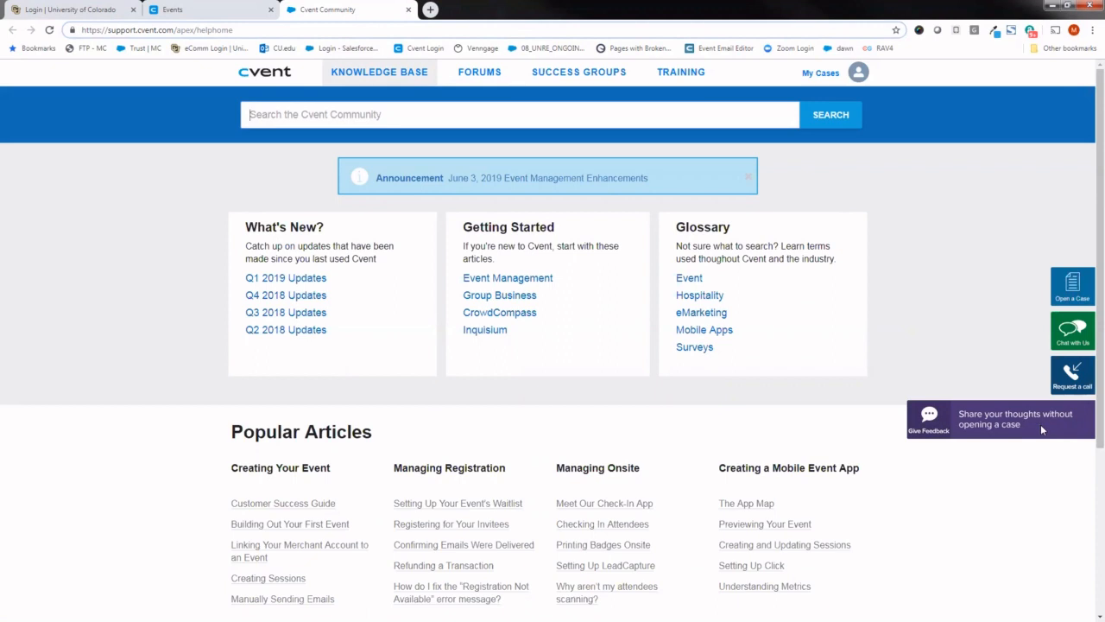
pyautogui.click(366, 113)
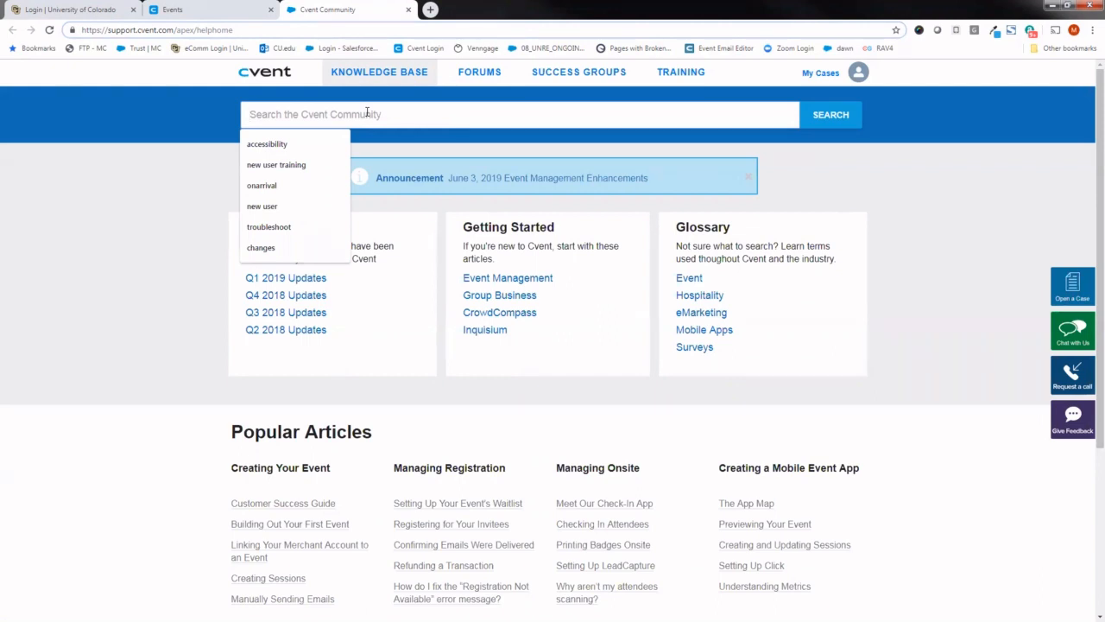
pyautogui.write('sessions')
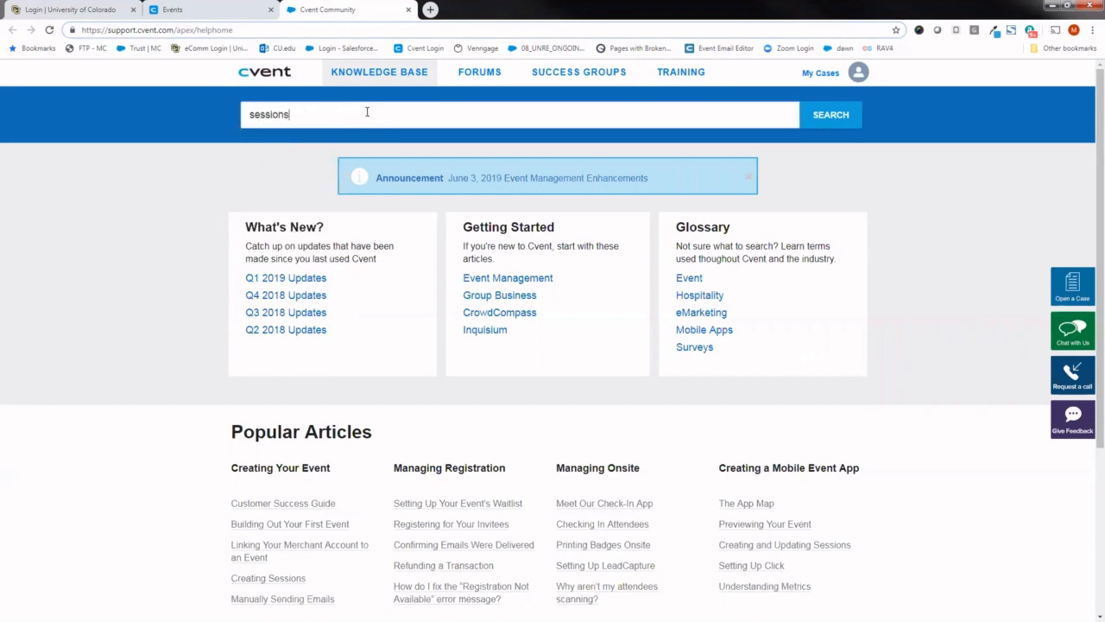
pyautogui.press('Return')
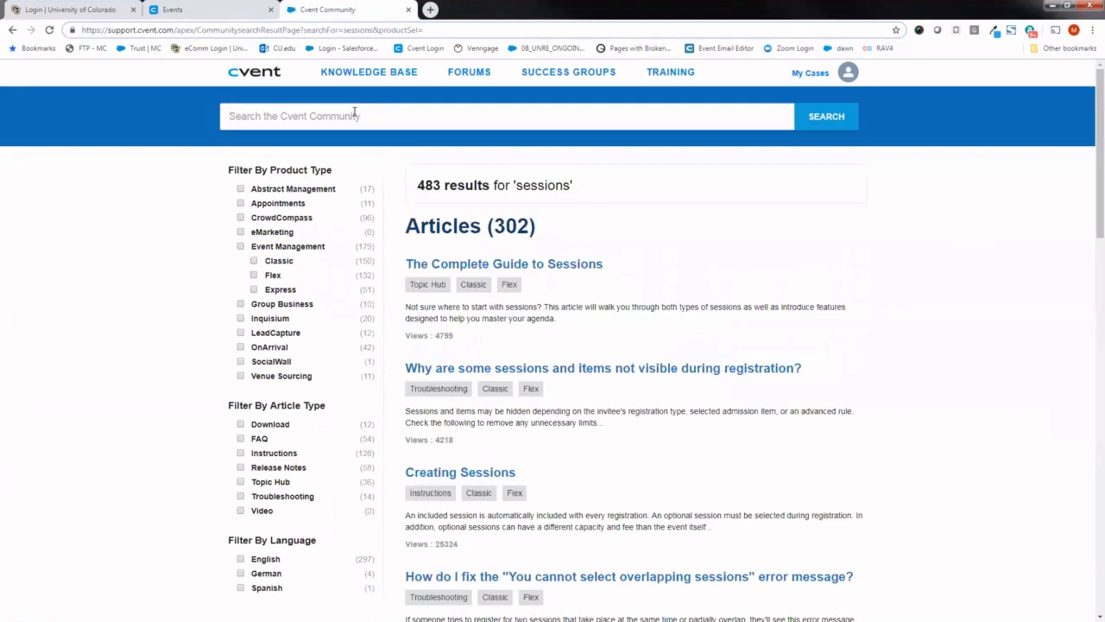
# - Open the Creating Sessions article from the search results and look over its instructions
pyautogui.scroll(-1, 1087, 173)
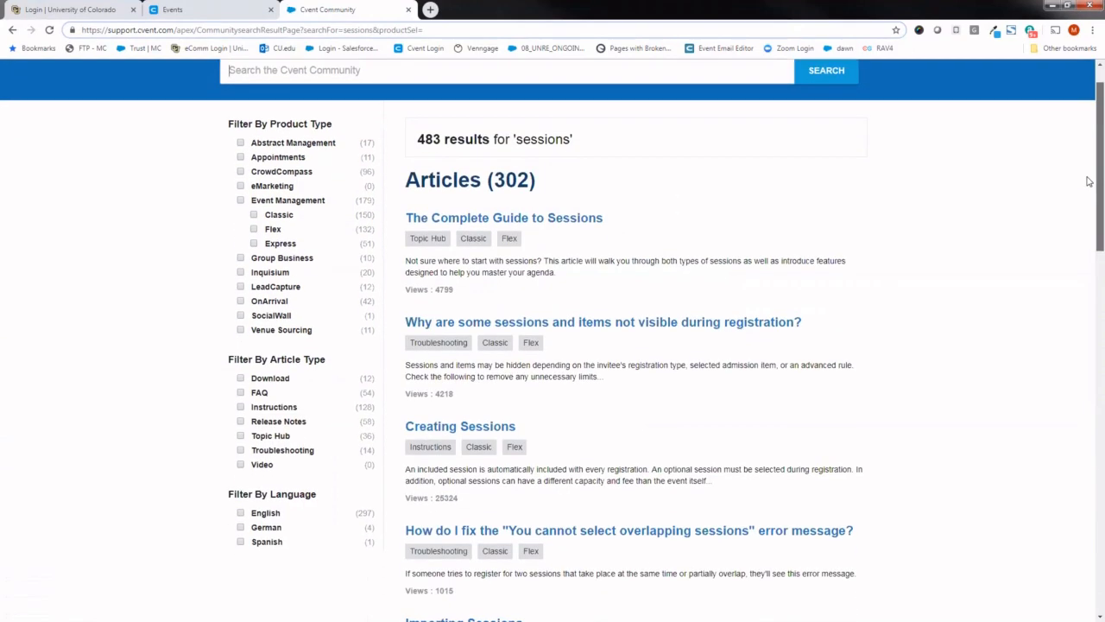
pyautogui.scroll(-1, 1087, 185)
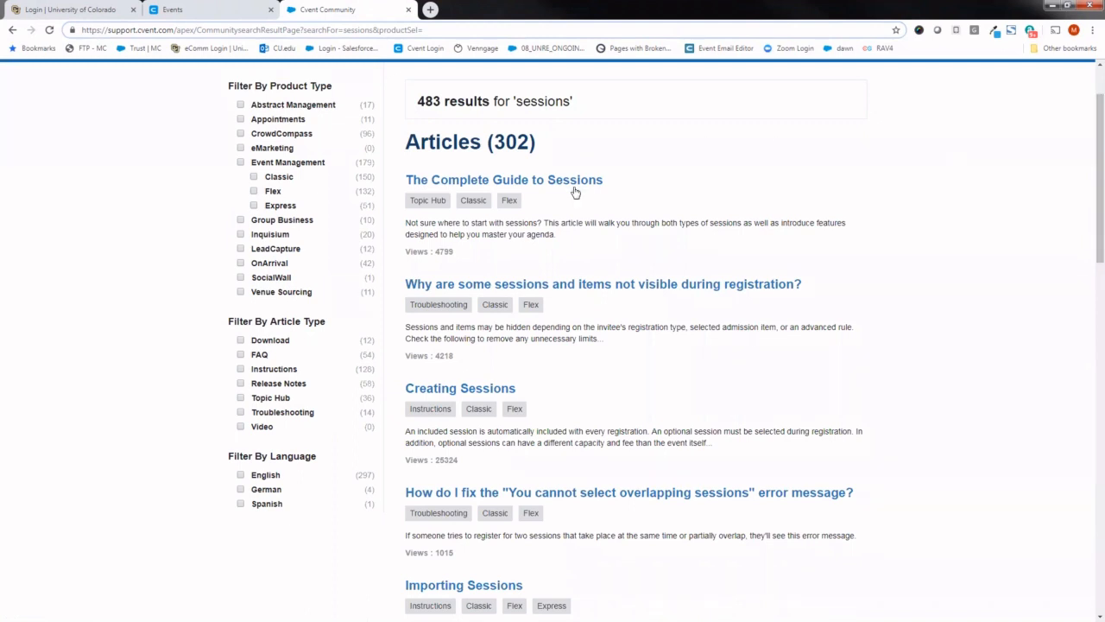
pyautogui.click(508, 390)
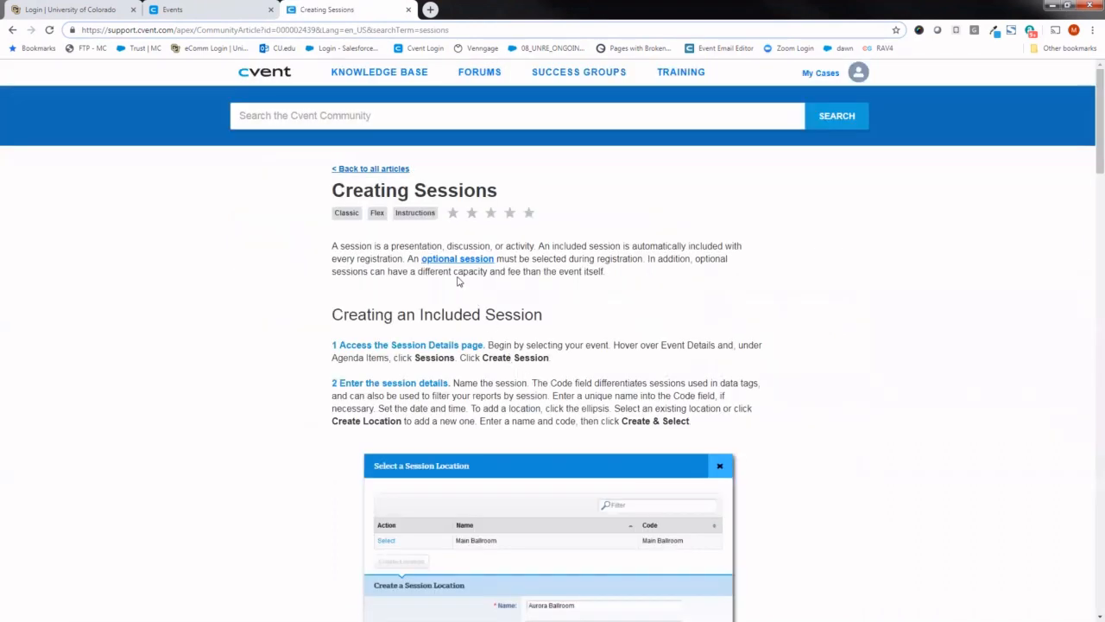
pyautogui.moveTo(1088, 117); pyautogui.dragTo(1088, 142)
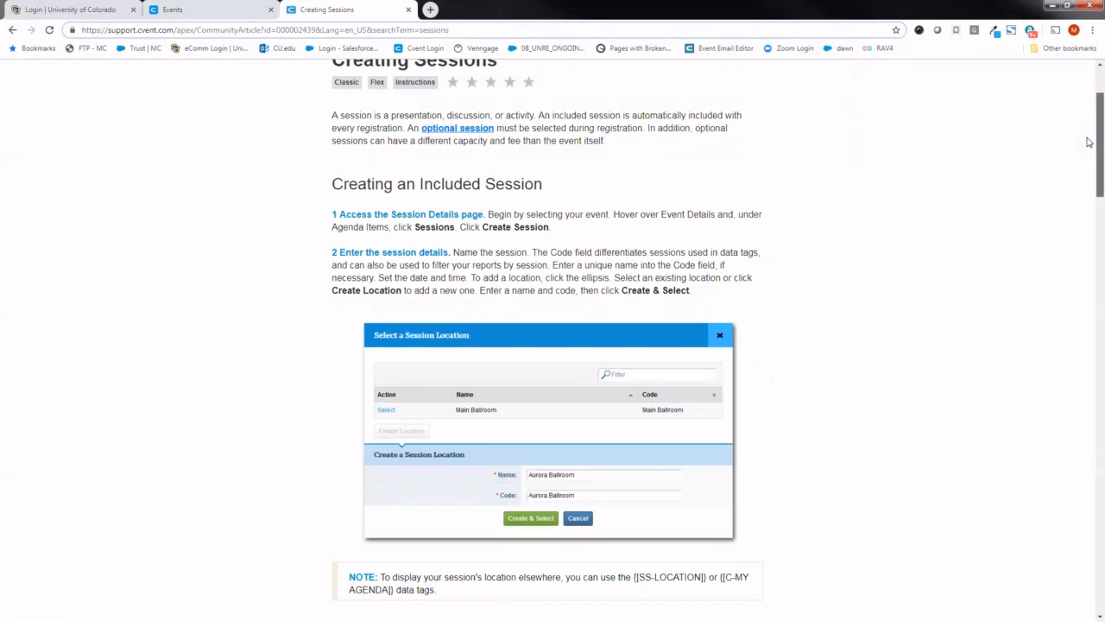
pyautogui.moveTo(1088, 142); pyautogui.dragTo(1091, 105)
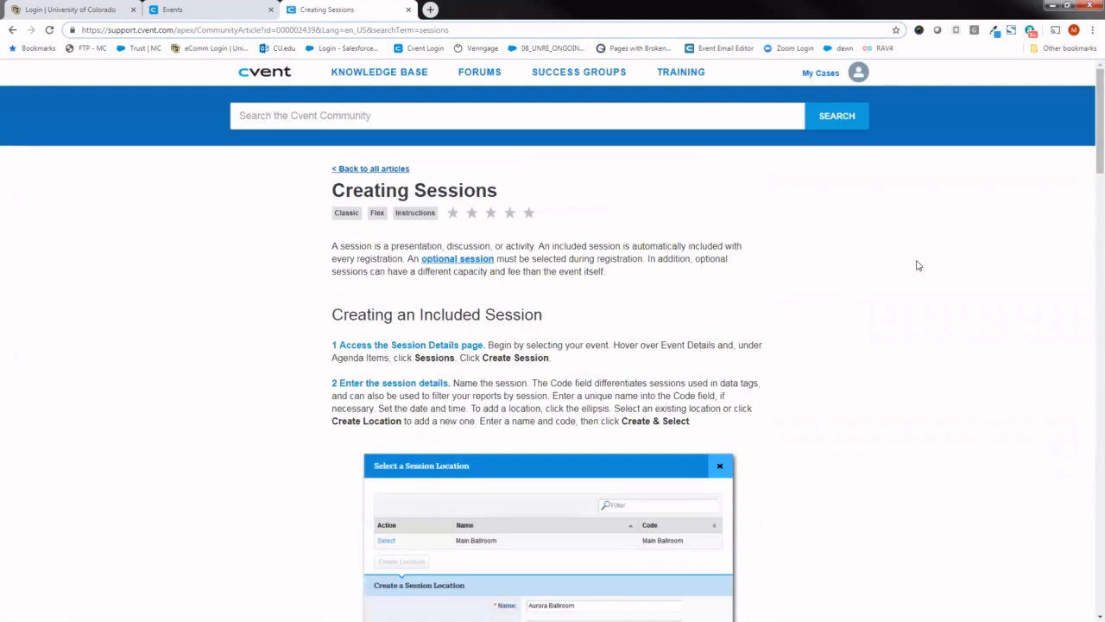
# - Open the Waitlist case from My Cases and highlight its description
pyautogui.click(342, 114)
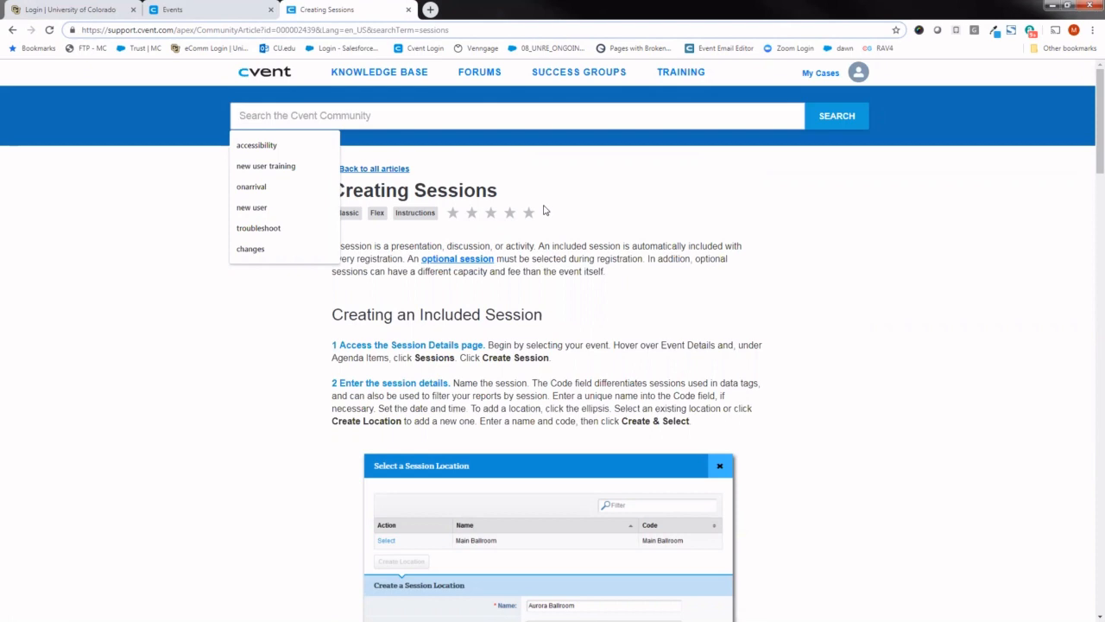
pyautogui.click(813, 75)
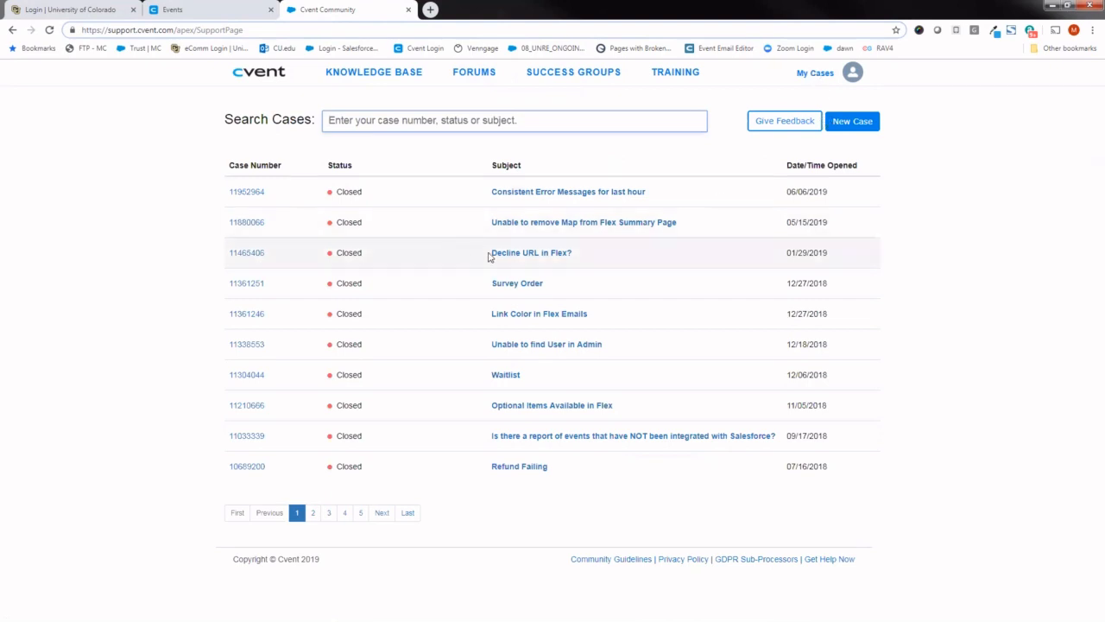
pyautogui.click(507, 376)
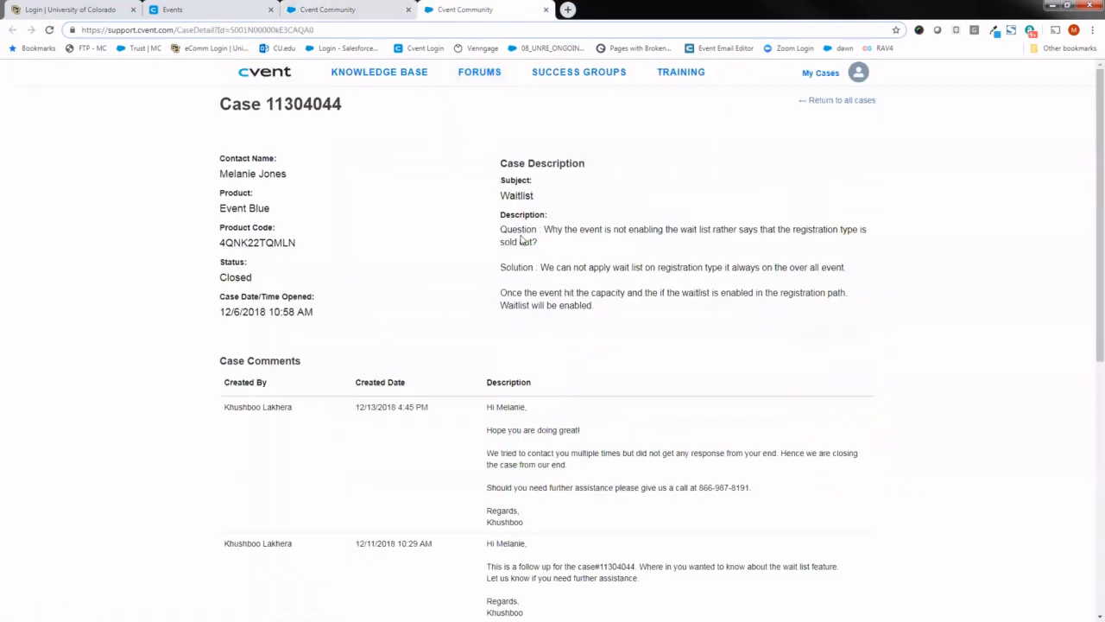
pyautogui.moveTo(502, 186); pyautogui.dragTo(540, 185)
pyautogui.moveTo(502, 219); pyautogui.dragTo(603, 306)
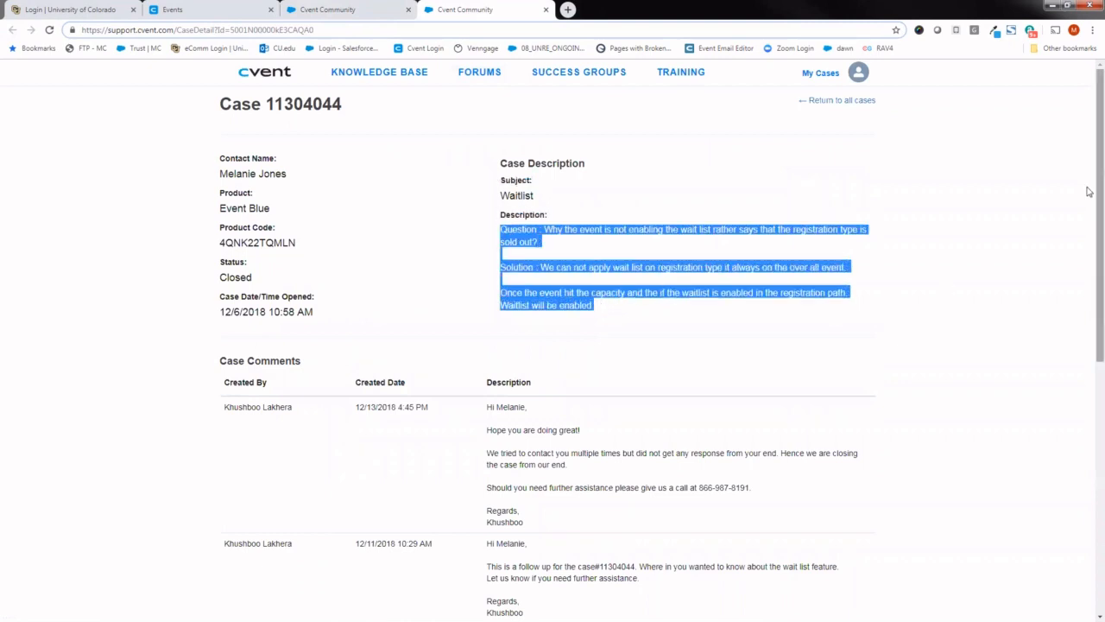
# - Review the case's comments and related articles, and open the Managing Waitlisted Invitees article
pyautogui.scroll(-3, 1087, 216)
pyautogui.scroll(-2, 1071, 315)
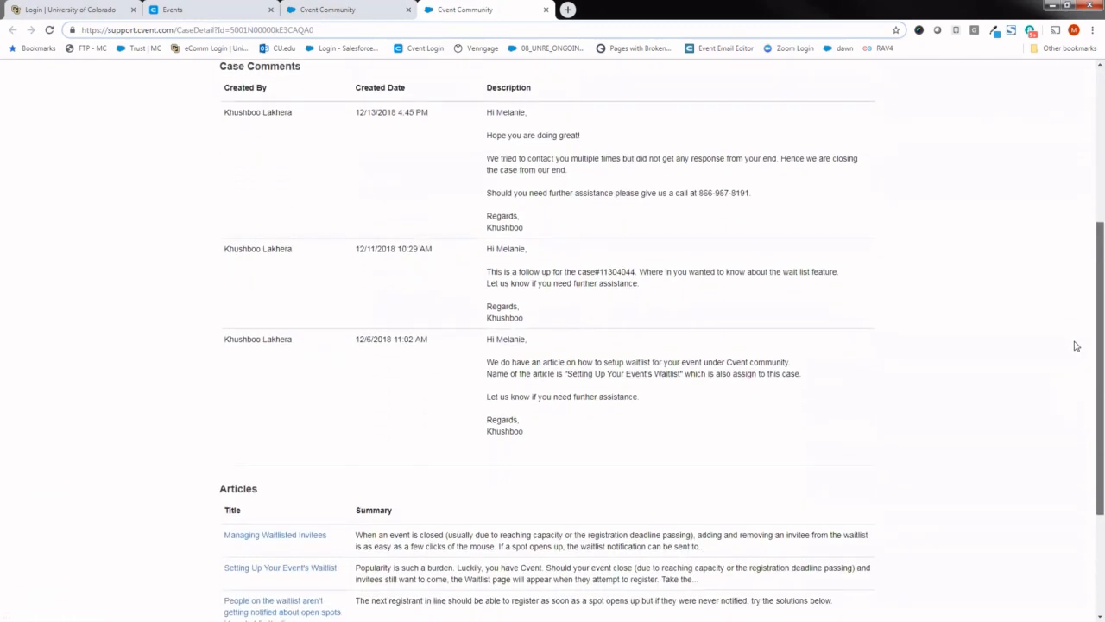
pyautogui.scroll(-1, 1079, 350)
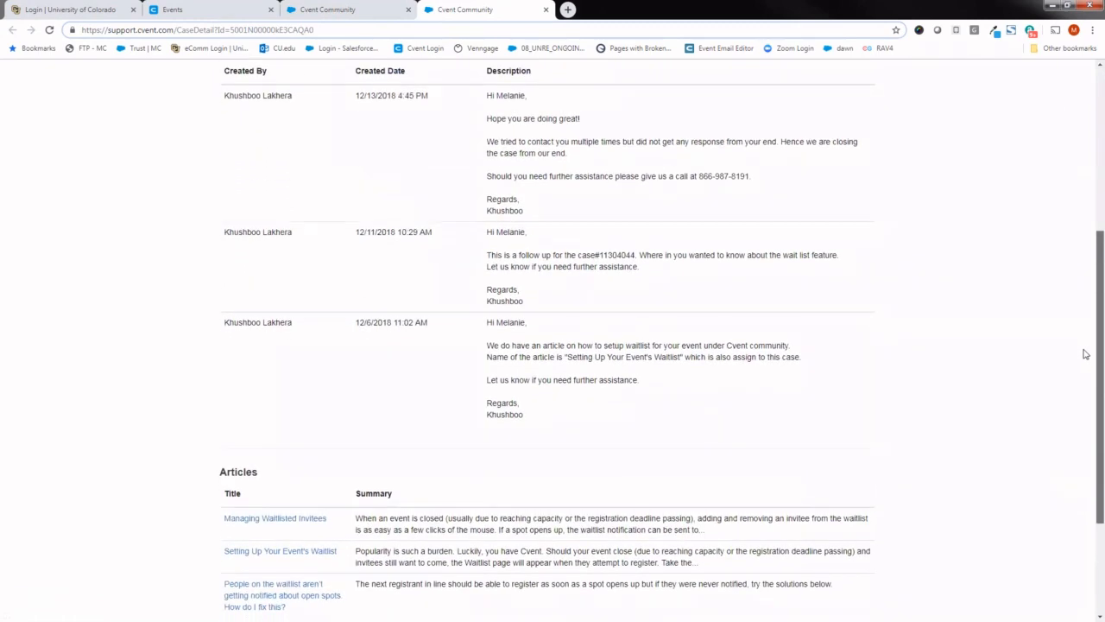
pyautogui.scroll(1, 1085, 354)
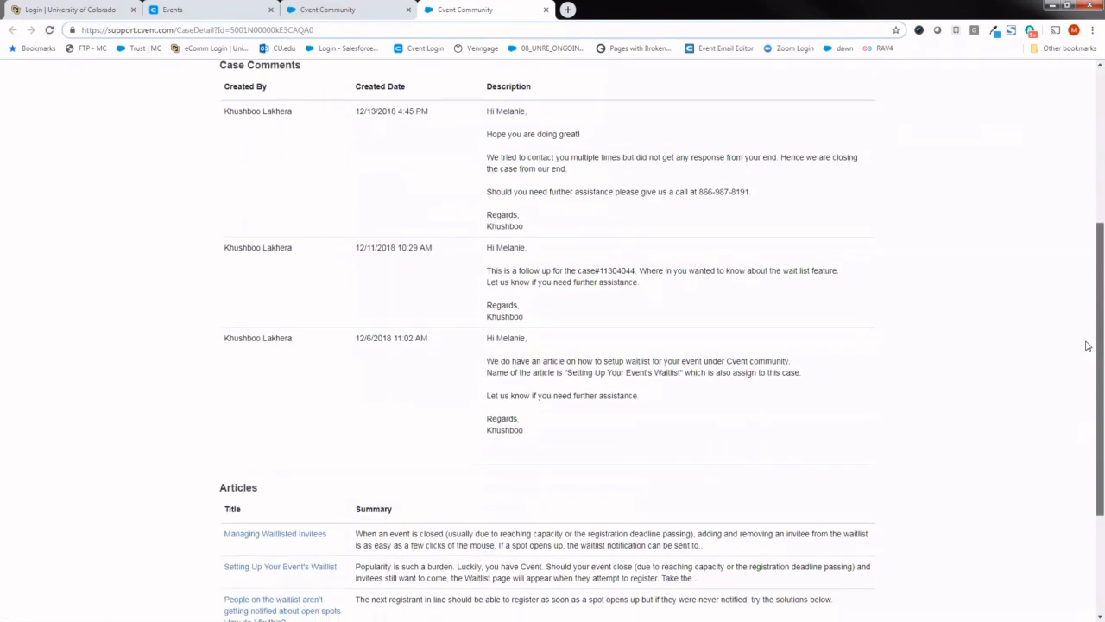
pyautogui.scroll(-3, 1080, 402)
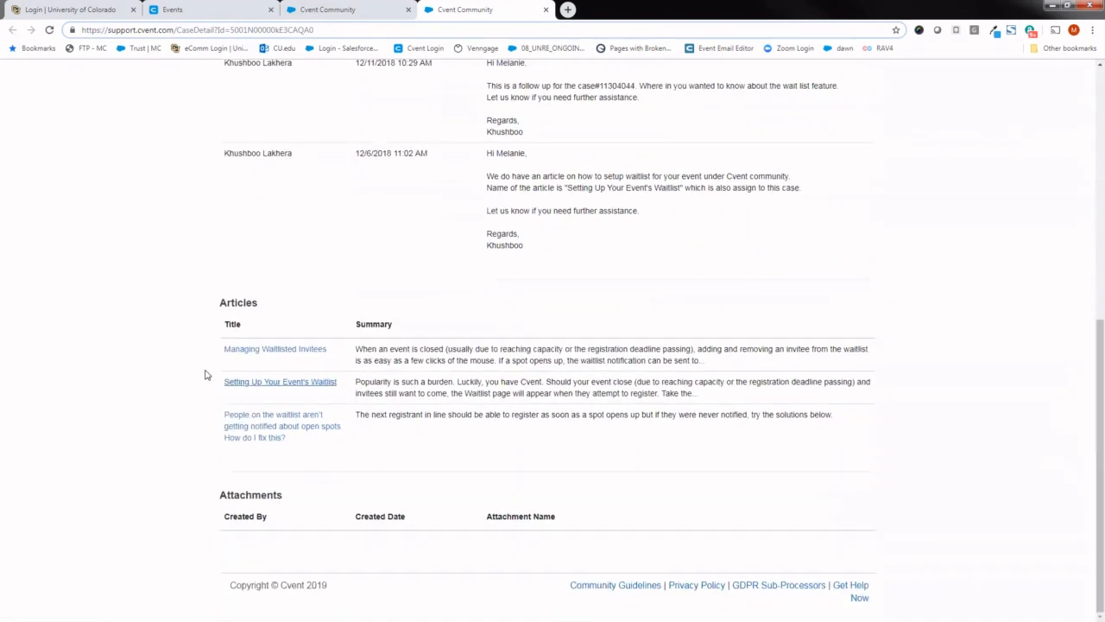
pyautogui.moveTo(265, 305); pyautogui.dragTo(220, 302)
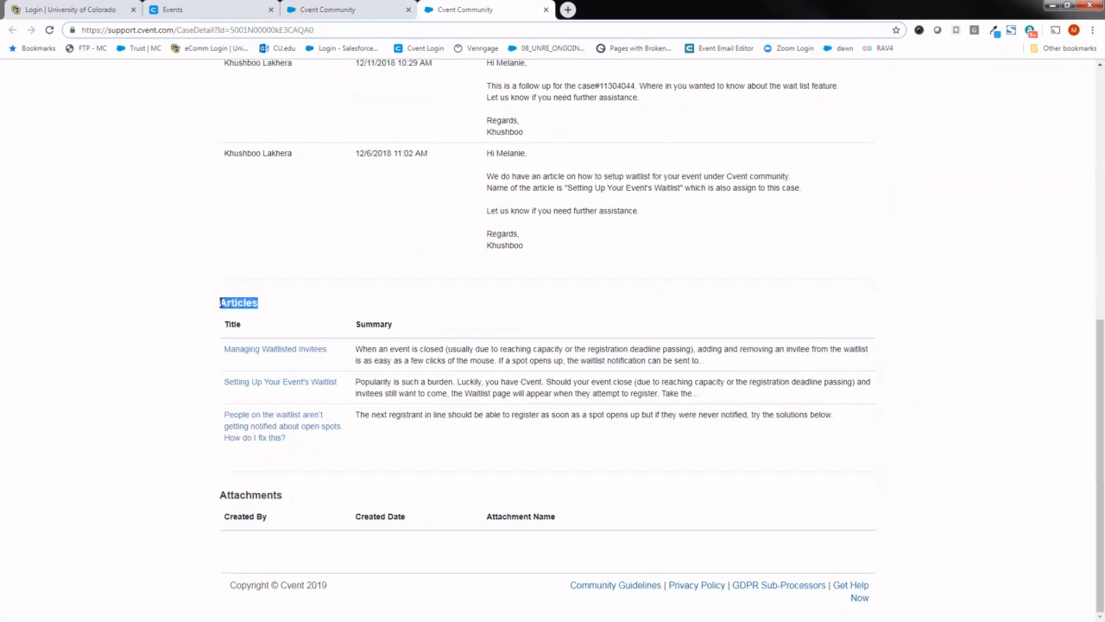
pyautogui.click(276, 350)
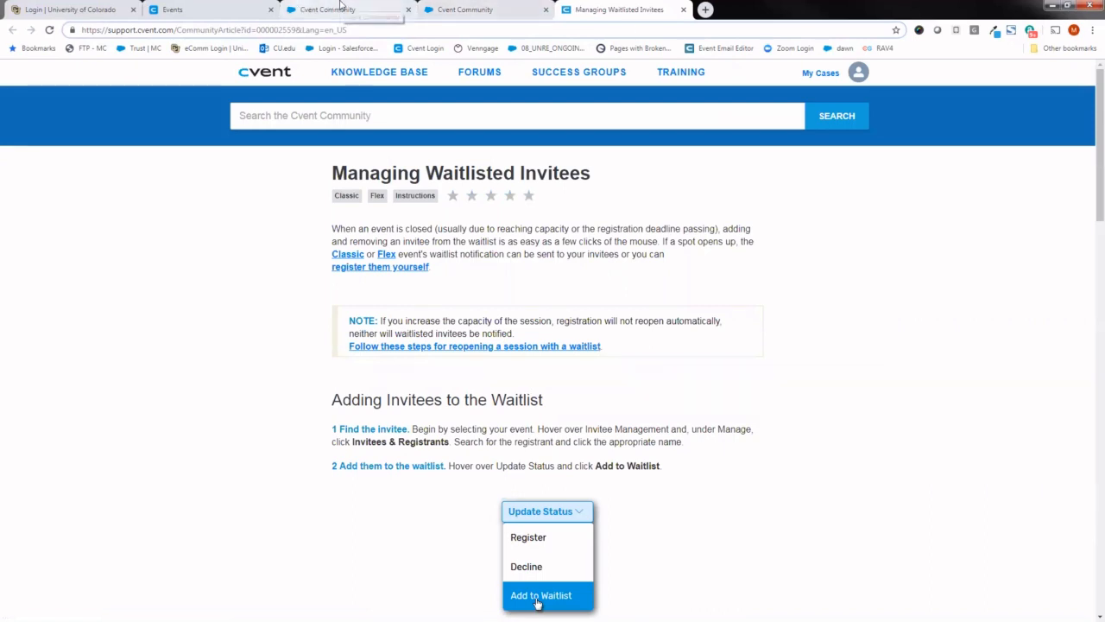
# - Return to the Events list and close the two Cvent Community tabs and the Managing Waitlisted Invitees tab
pyautogui.click(362, 12)
pyautogui.click(220, 11)
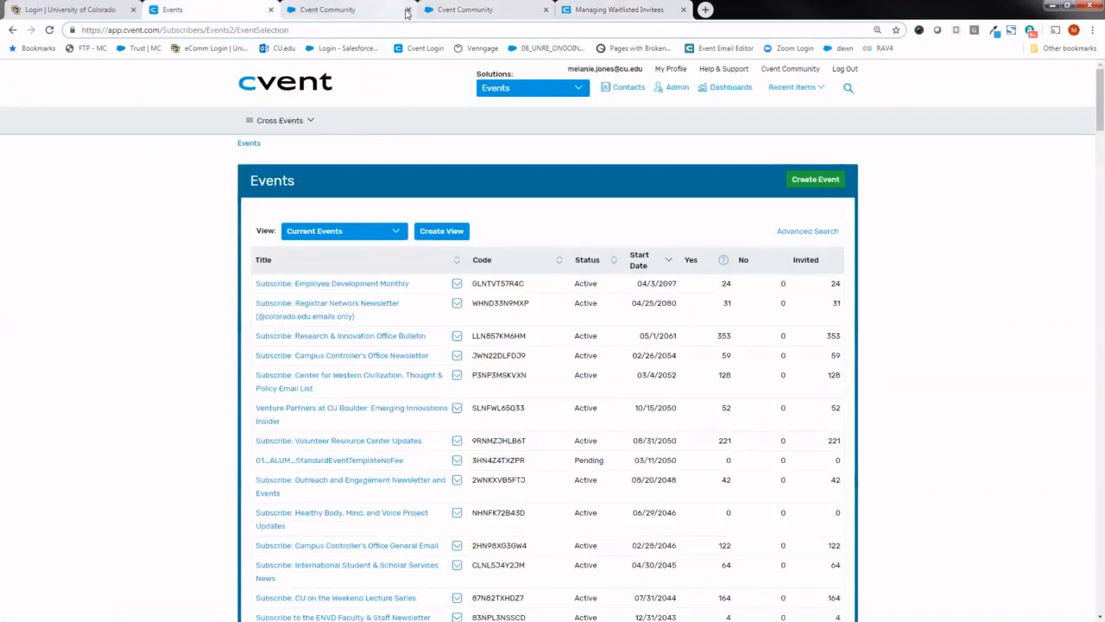
pyautogui.click(408, 9)
pyautogui.click(408, 9)
pyautogui.click(407, 9)
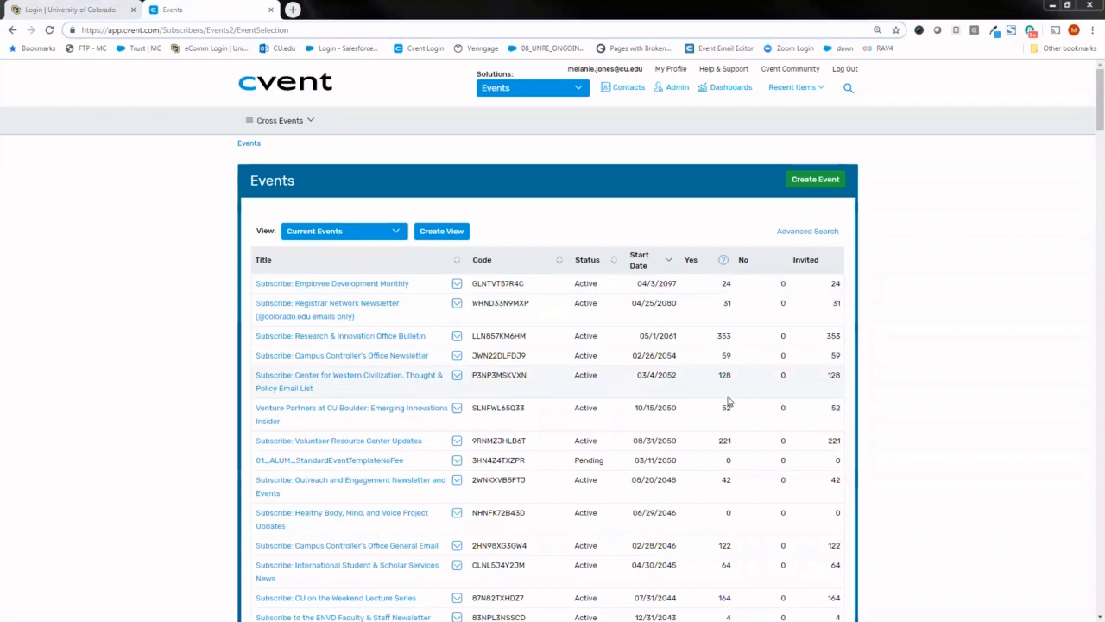
# - Start a new event from an event template, filtering the templates by 2019 and selecting "TEMPLATE - CU Branded Standard Event, 2019"
pyautogui.click(809, 184)
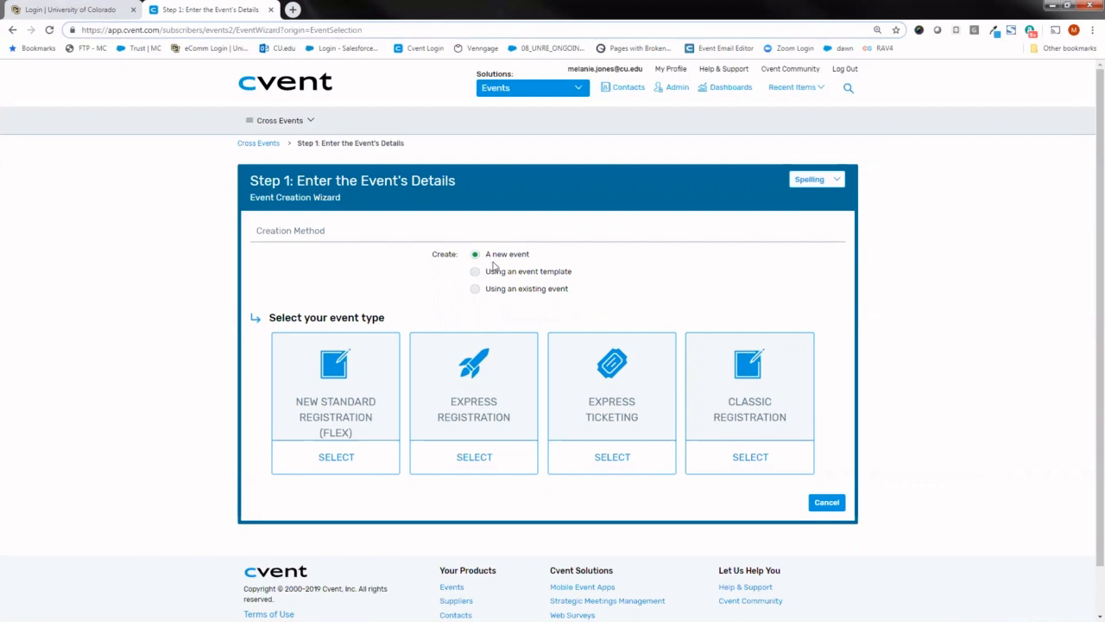
pyautogui.click(521, 273)
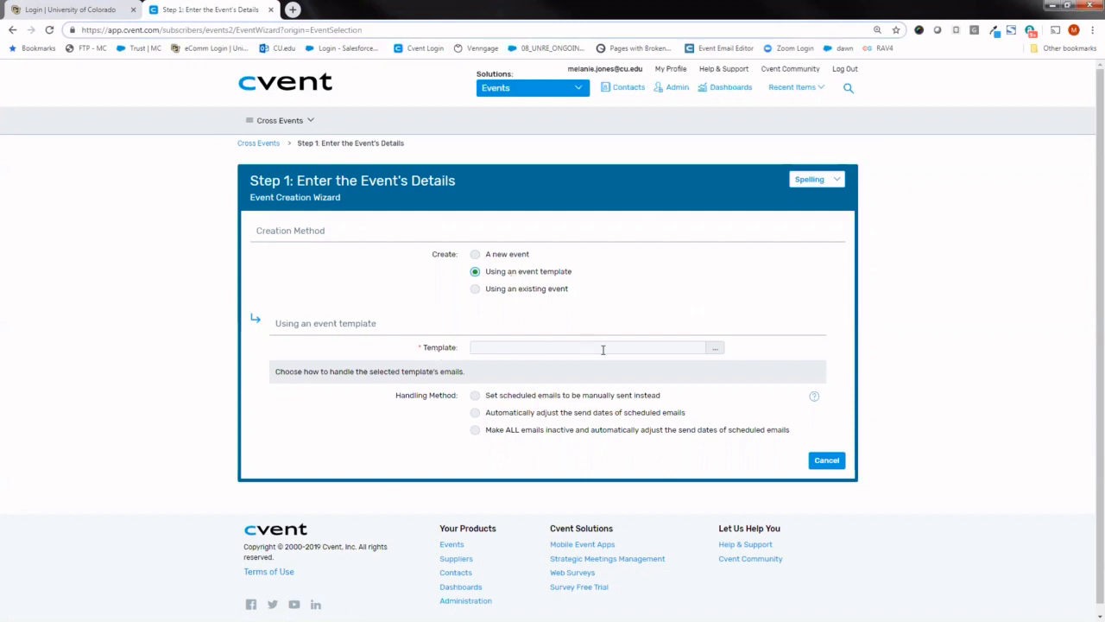
pyautogui.click(714, 349)
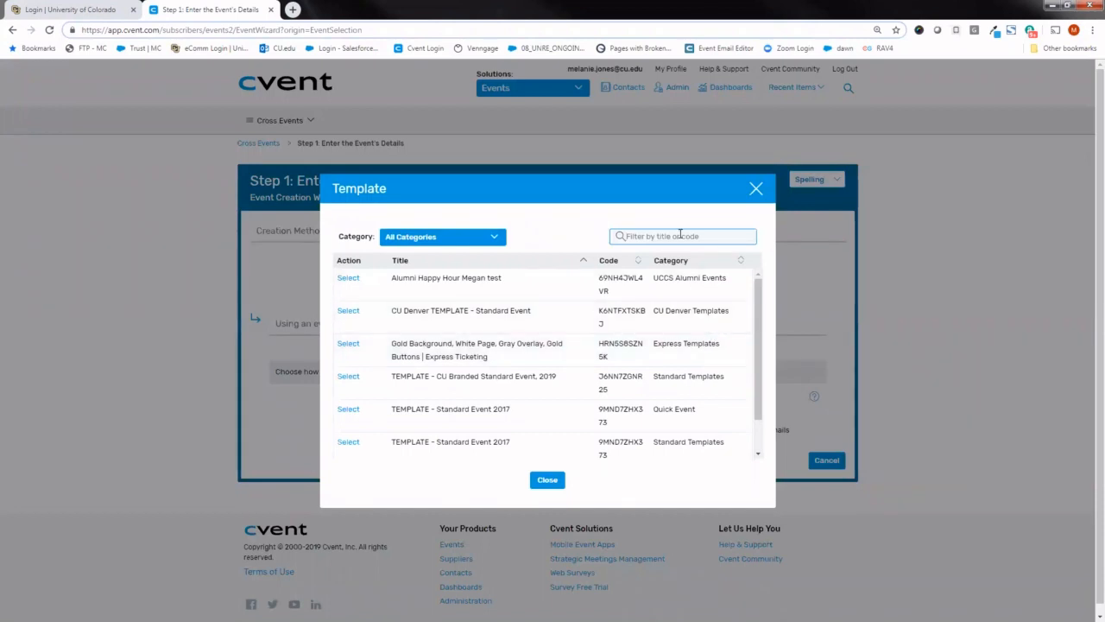
pyautogui.write('2019')
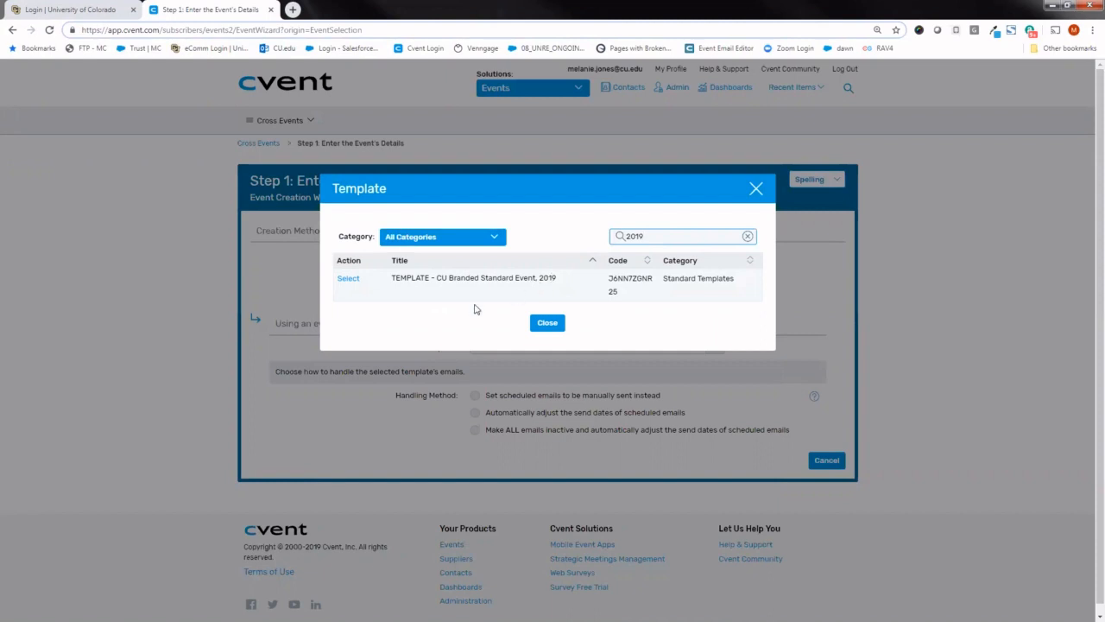
pyautogui.click(347, 281)
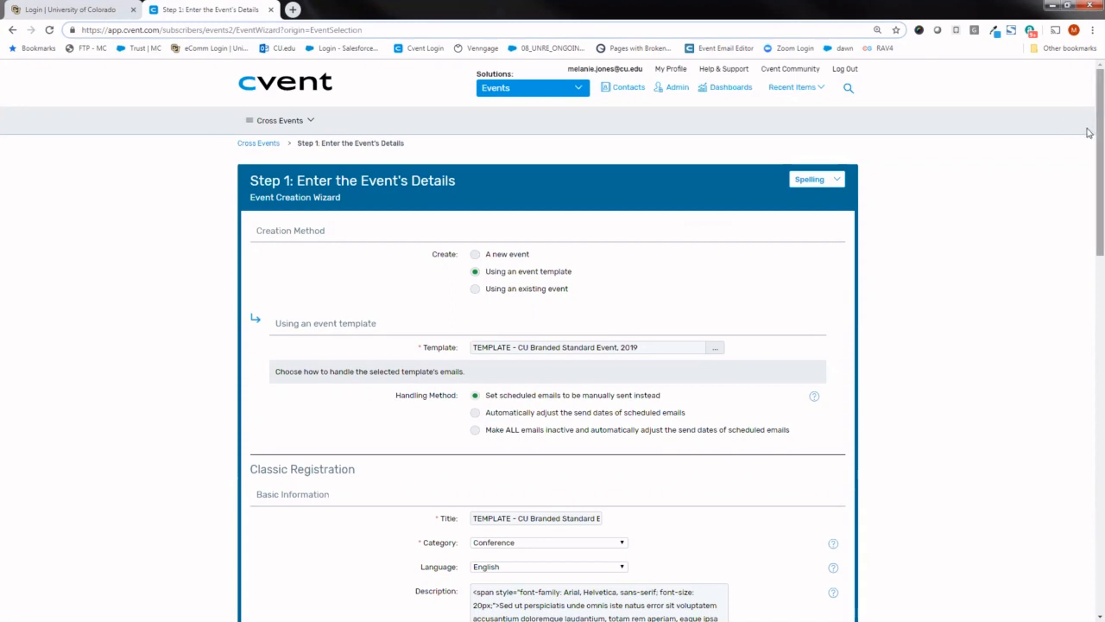
# - Replace the event's template title with "20190607 Training Test"
pyautogui.moveTo(1090, 130); pyautogui.dragTo(1089, 195)
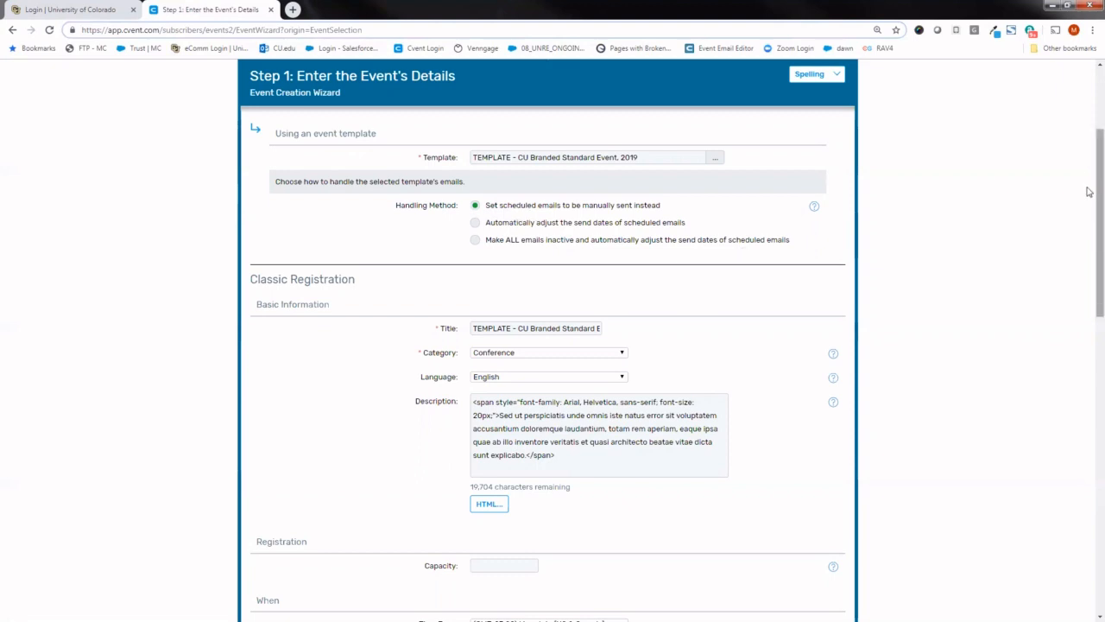
pyautogui.moveTo(1088, 192); pyautogui.dragTo(1089, 243)
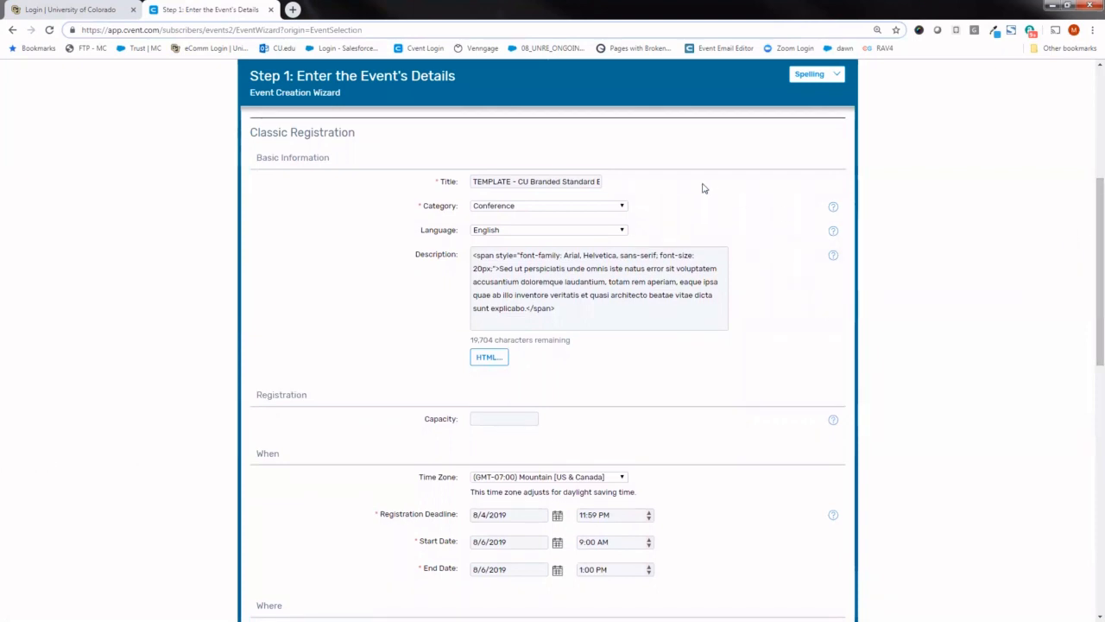
pyautogui.tripleClick(522, 181)
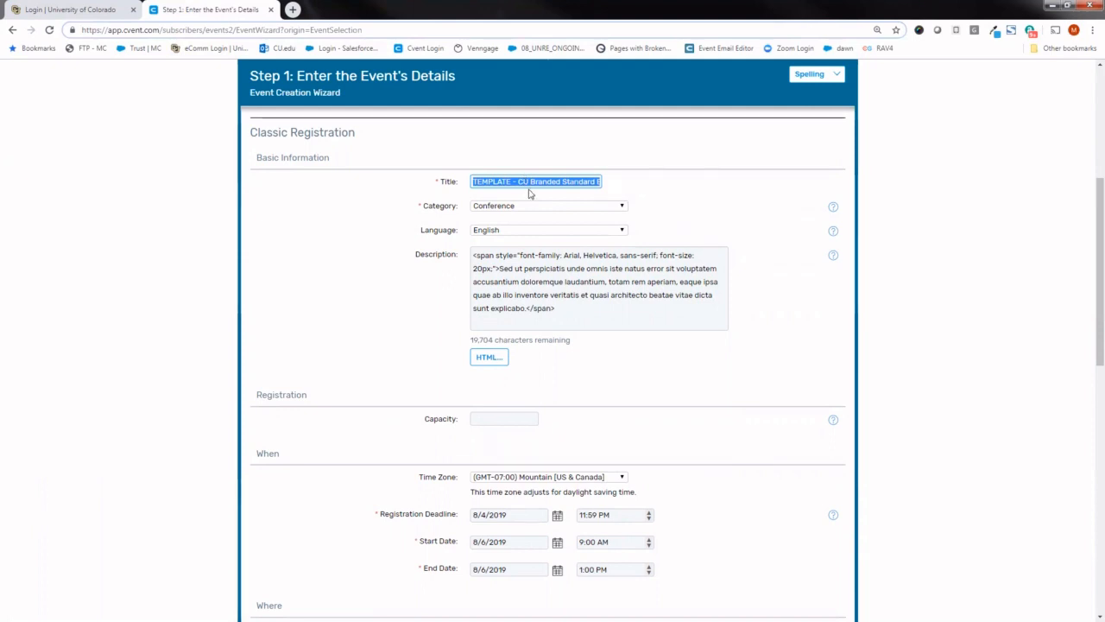
pyautogui.write('2019')
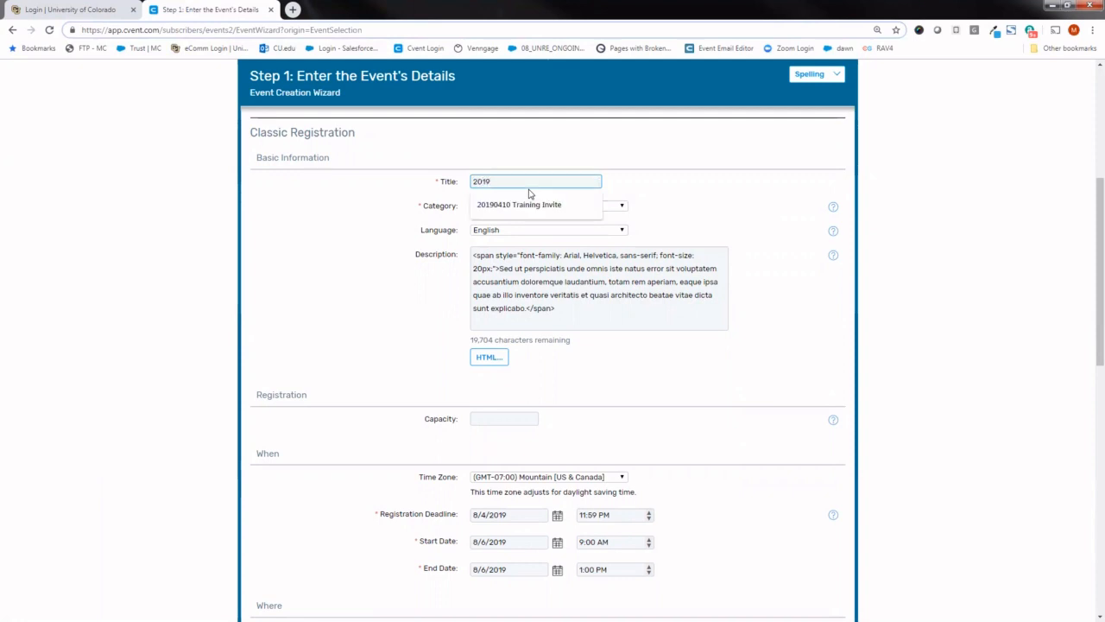
pyautogui.write('0607')
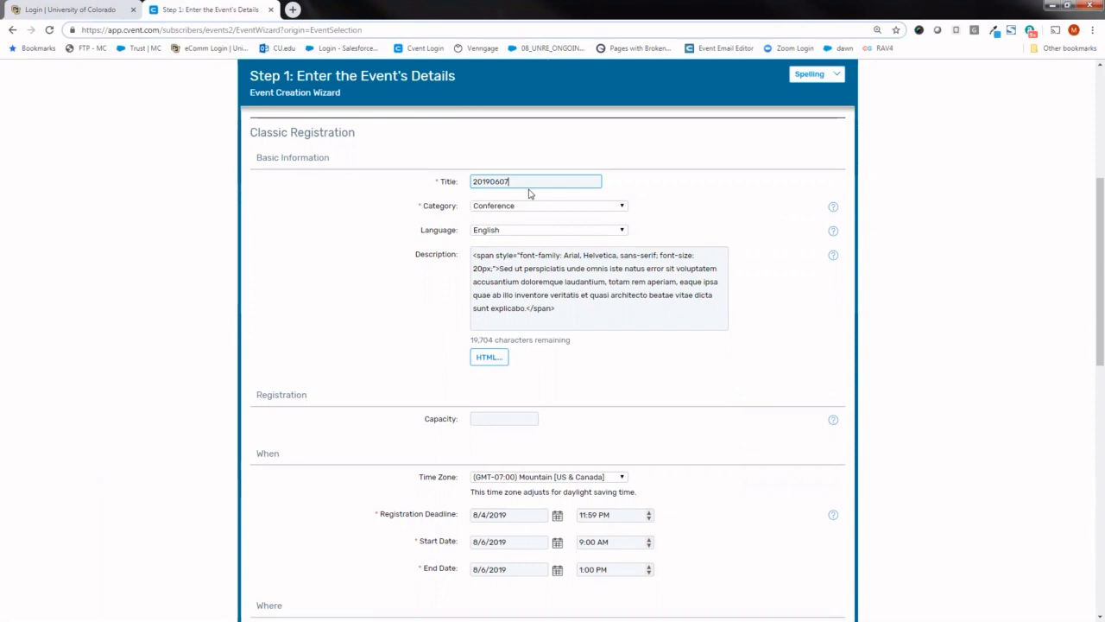
pyautogui.write(' Training Test')
# - Set the event category to Training Session and select English as the language
pyautogui.click(569, 208)
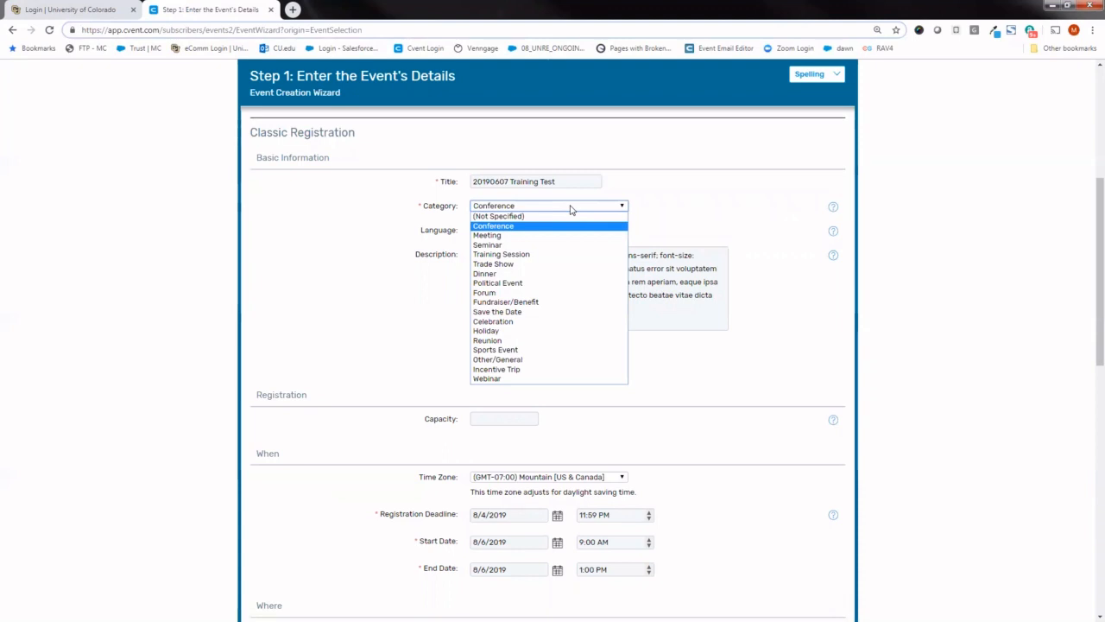
pyautogui.click(579, 259)
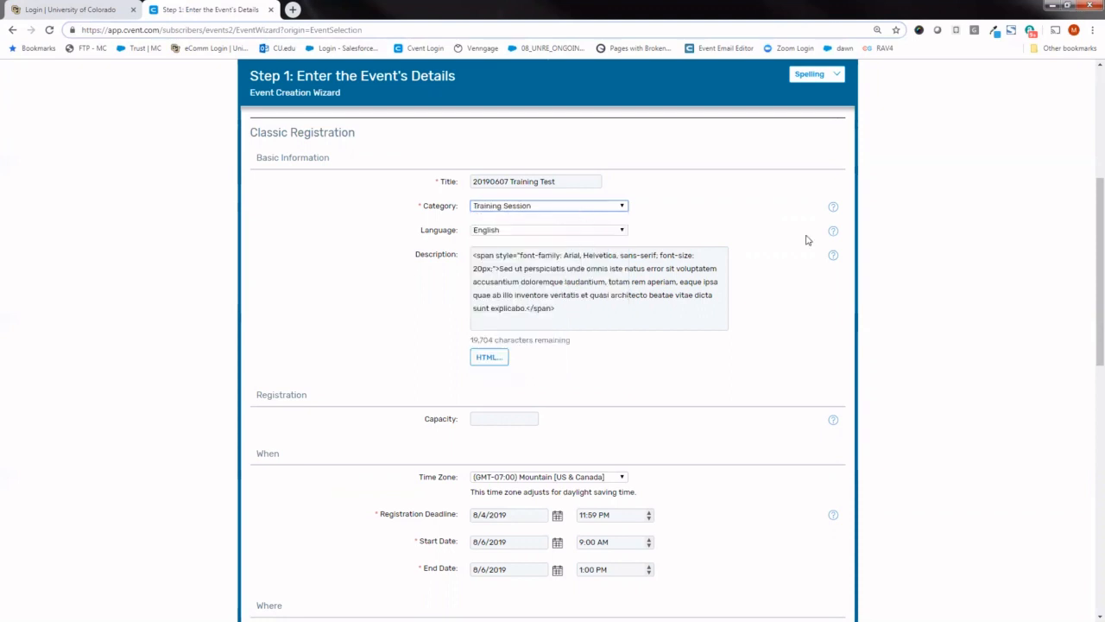
pyautogui.click(510, 233)
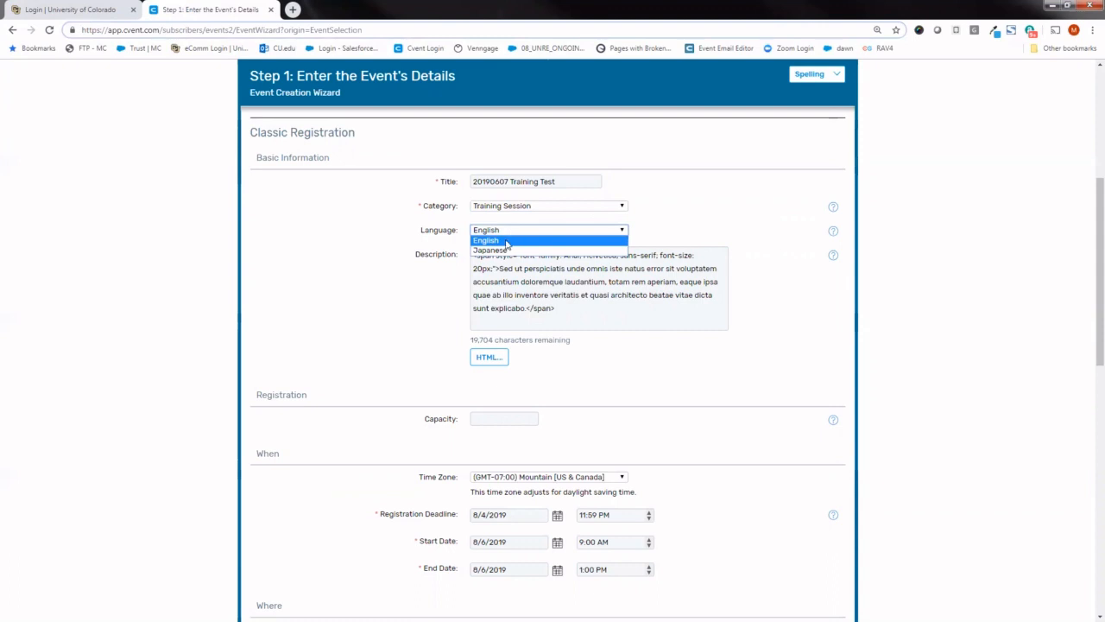
pyautogui.click(507, 242)
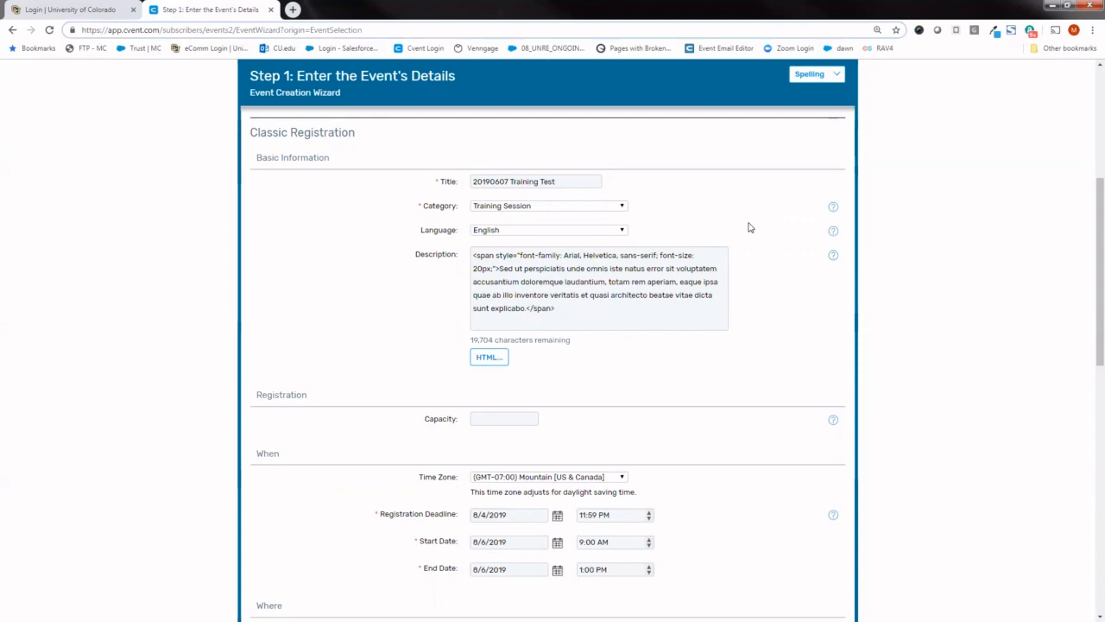
pyautogui.click(609, 233)
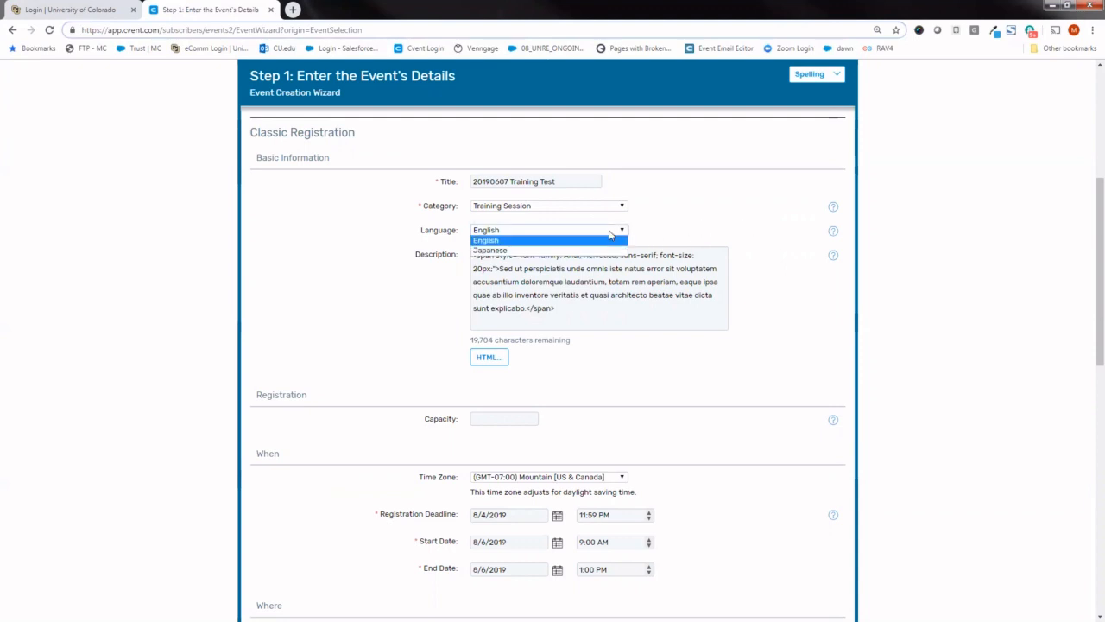
pyautogui.click(609, 241)
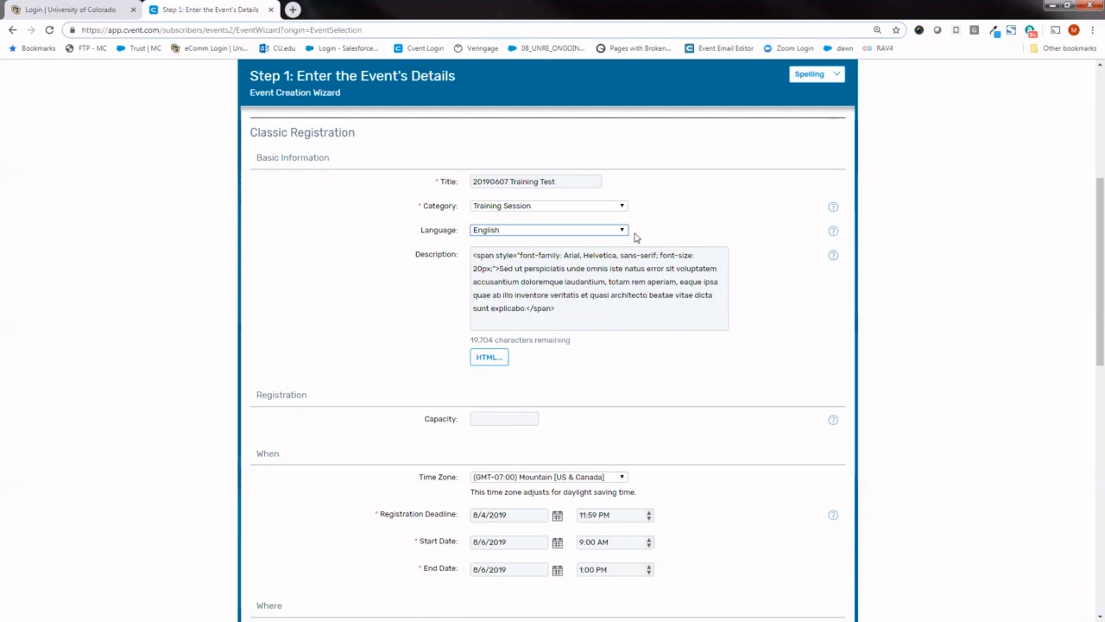
# - Insert "khkh k" at the start of the event description in the HTML Editor and accept the edit
pyautogui.scroll(-1, 1087, 222)
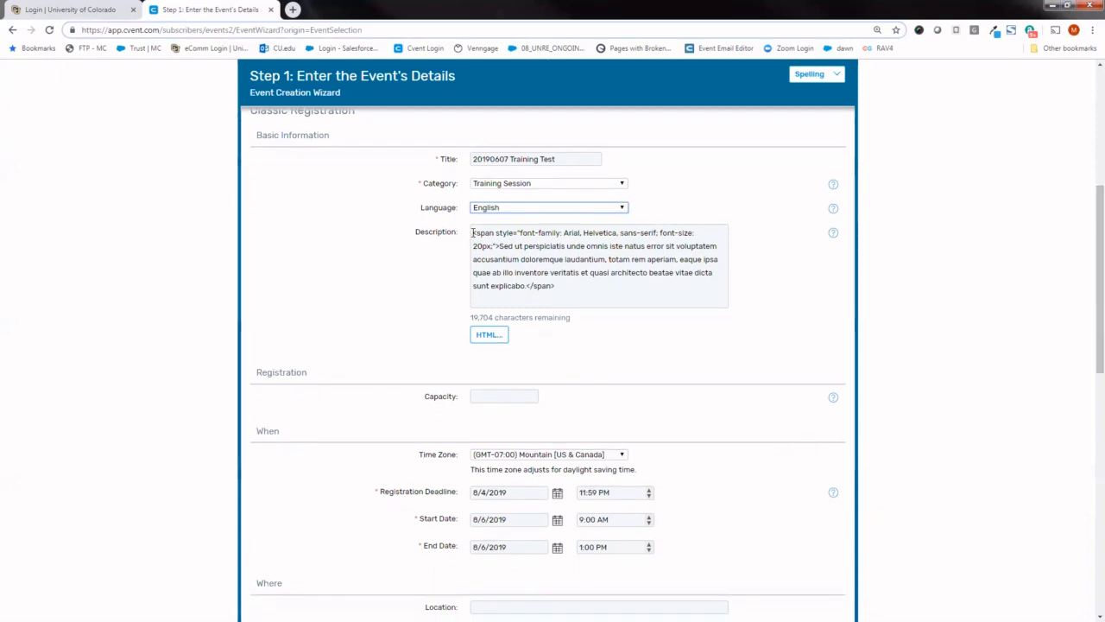
pyautogui.moveTo(472, 233); pyautogui.dragTo(563, 284)
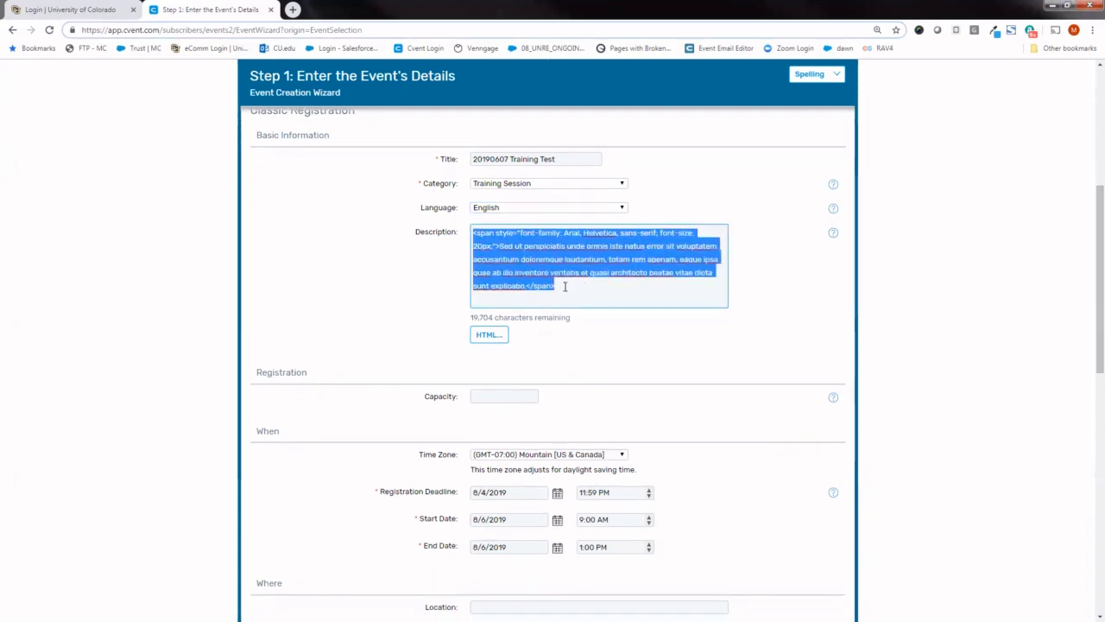
pyautogui.click(542, 269)
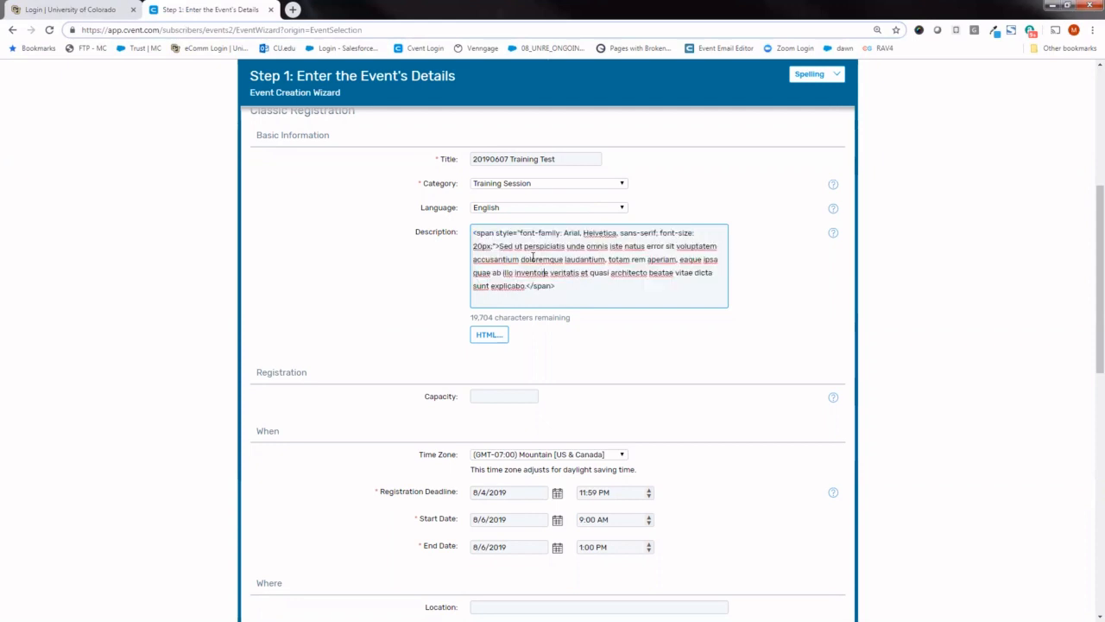
pyautogui.moveTo(513, 233); pyautogui.dragTo(537, 233)
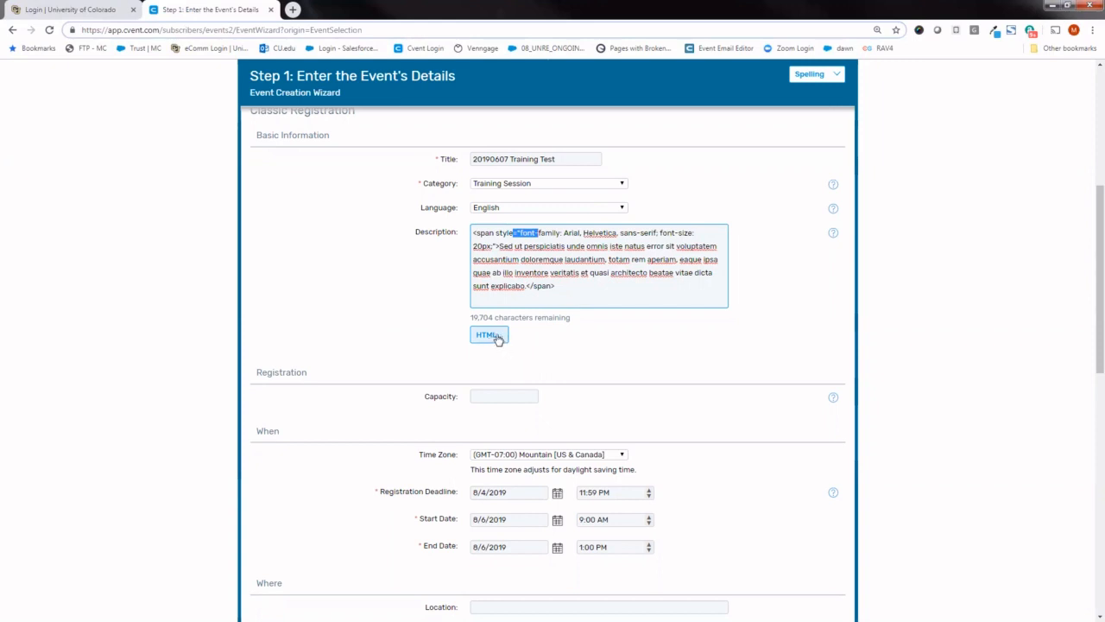
pyautogui.click(498, 340)
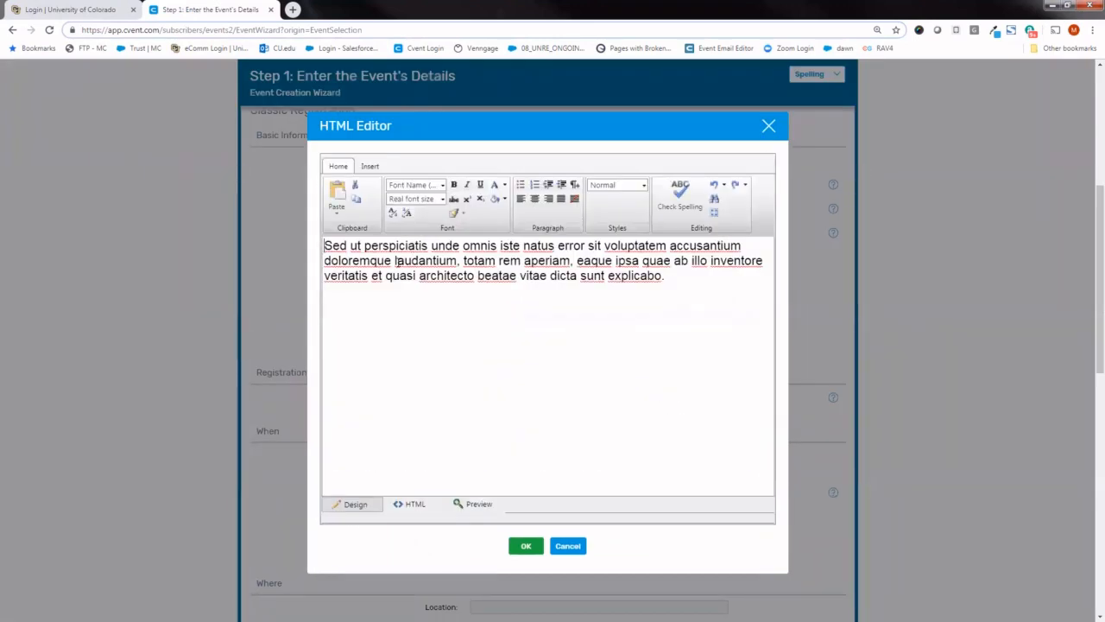
pyautogui.write('khkh k')
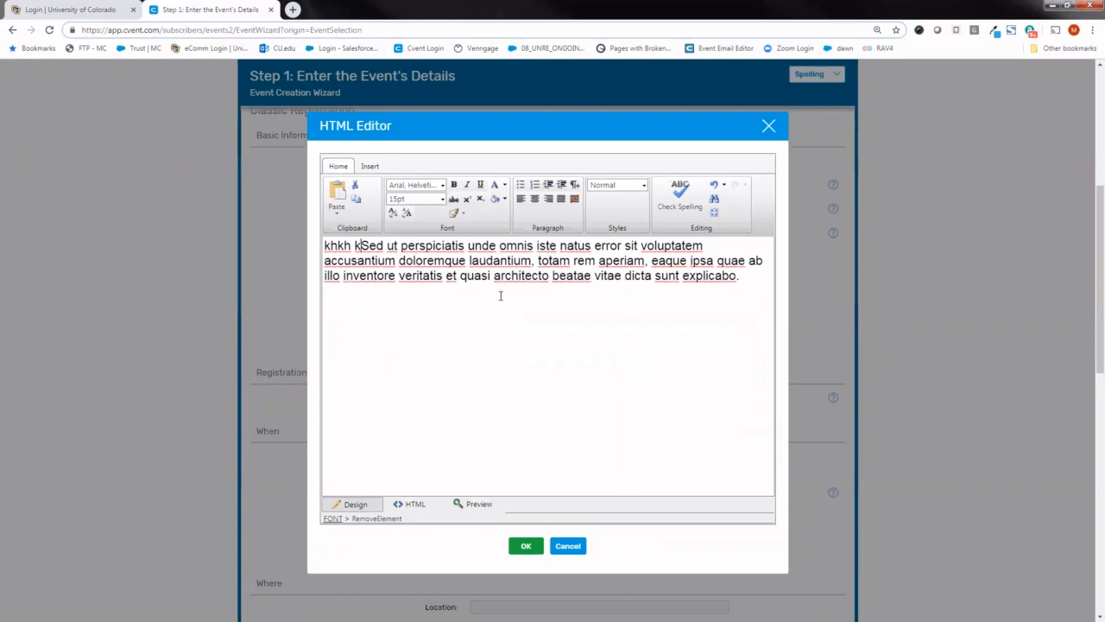
pyautogui.click(533, 553)
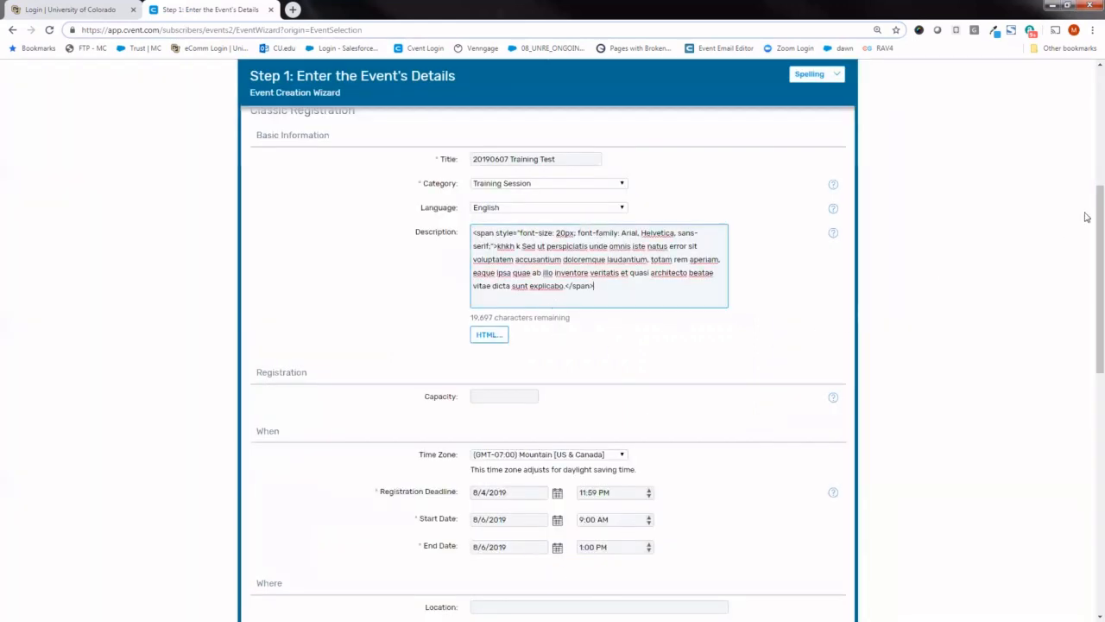
# - Review the help notes for Category, Capacity and Registration Deadline, and the available time zone options
pyautogui.scroll(-1, 1089, 216)
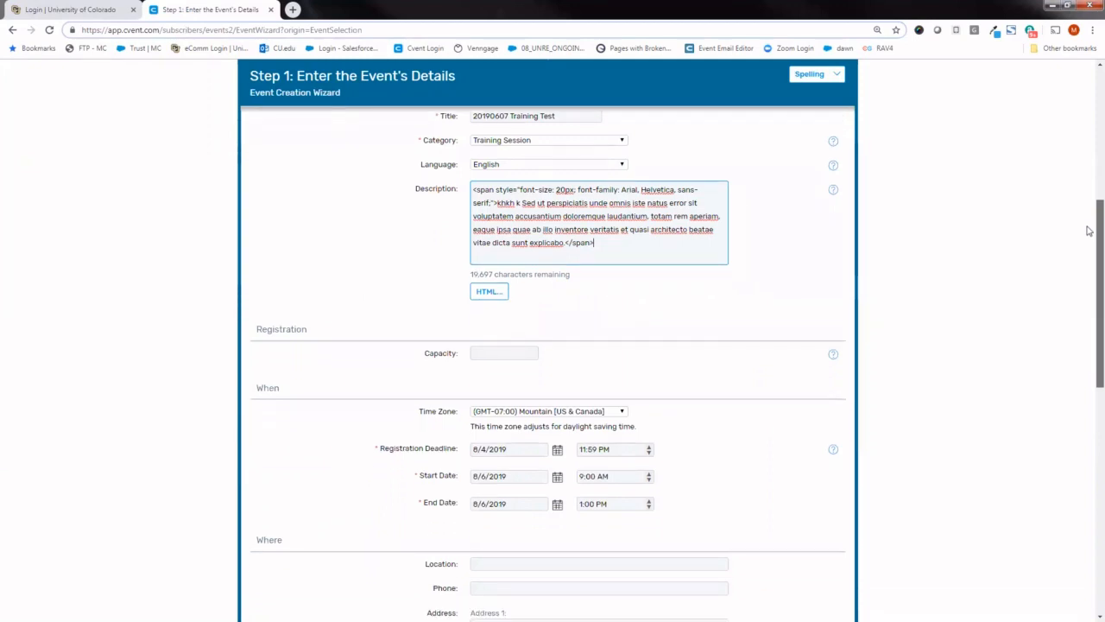
pyautogui.scroll(1, 1093, 229)
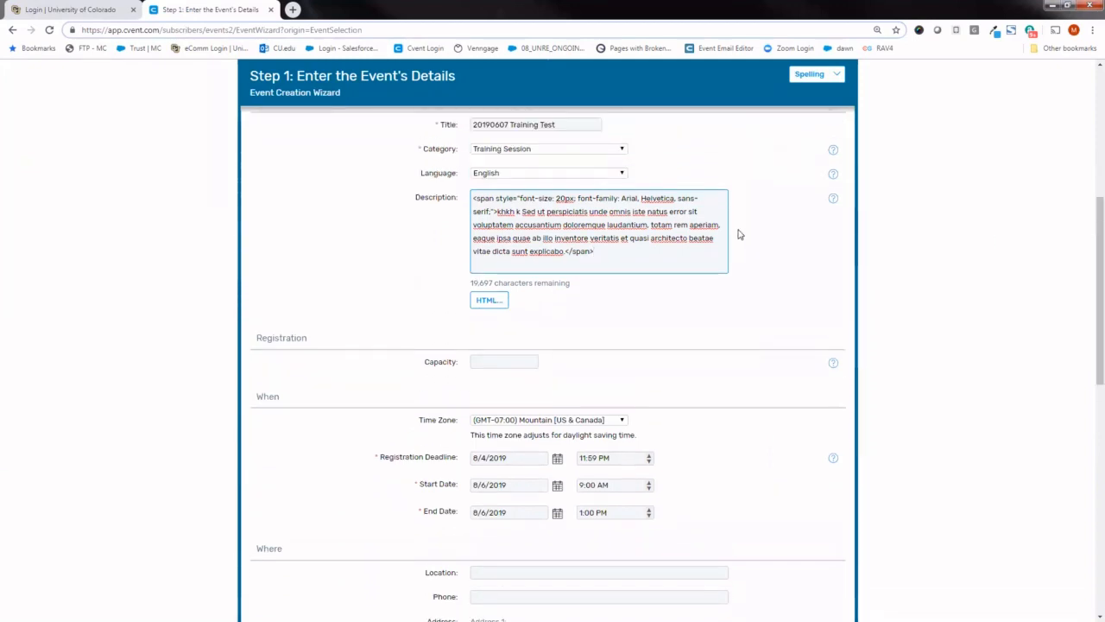
pyautogui.moveTo(834, 156)
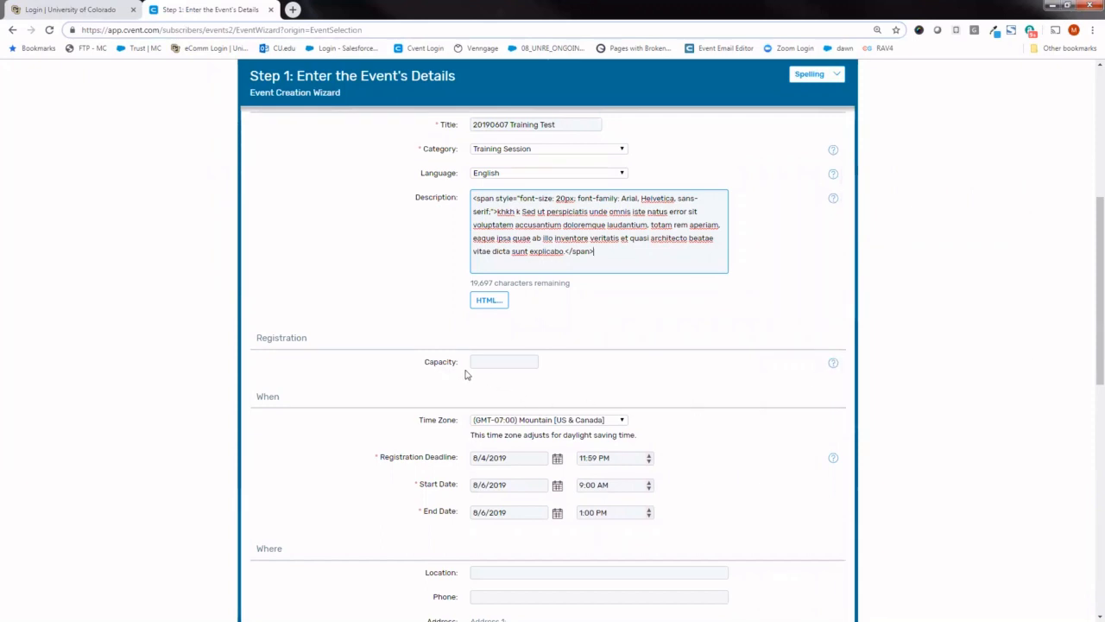
pyautogui.moveTo(833, 366)
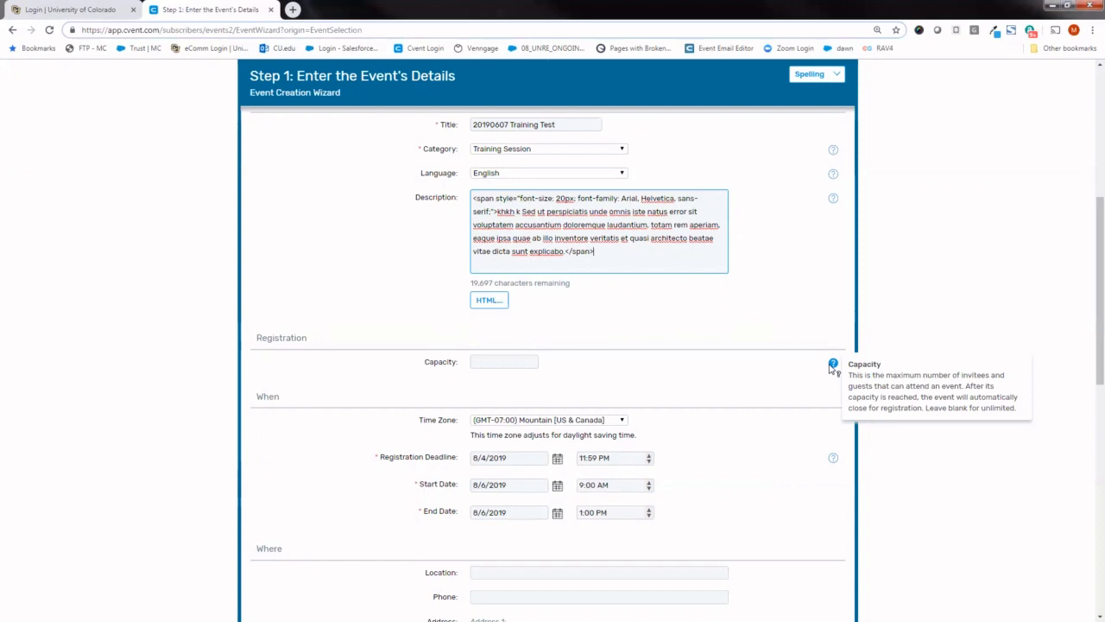
pyautogui.click(524, 361)
pyautogui.click(706, 372)
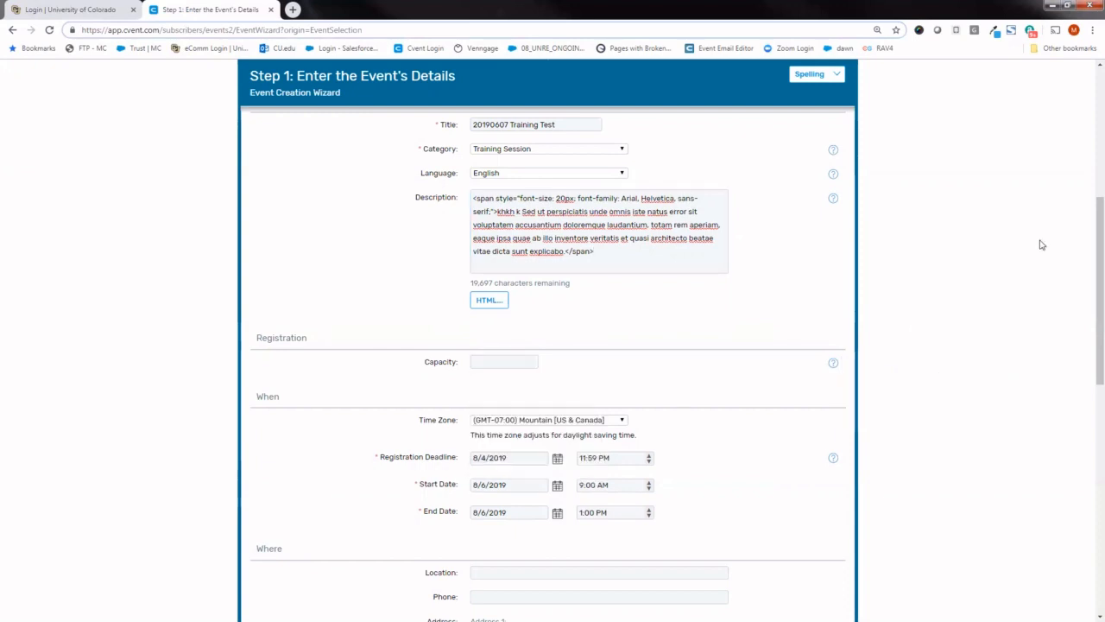
pyautogui.scroll(-1, 1089, 303)
pyautogui.scroll(-3, 1090, 311)
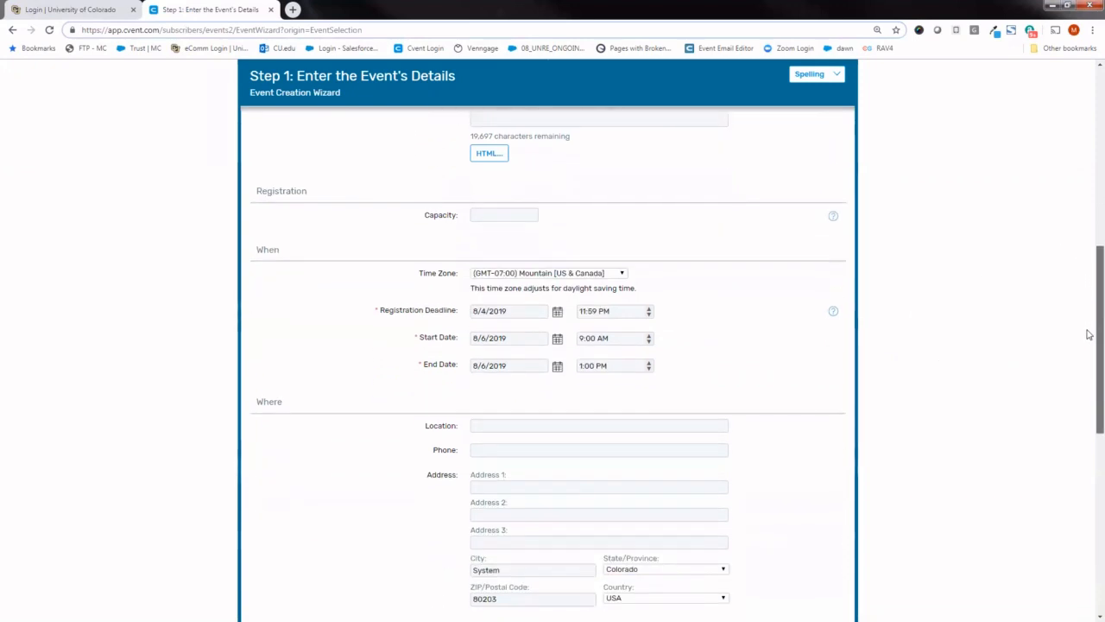
pyautogui.scroll(-1, 1088, 356)
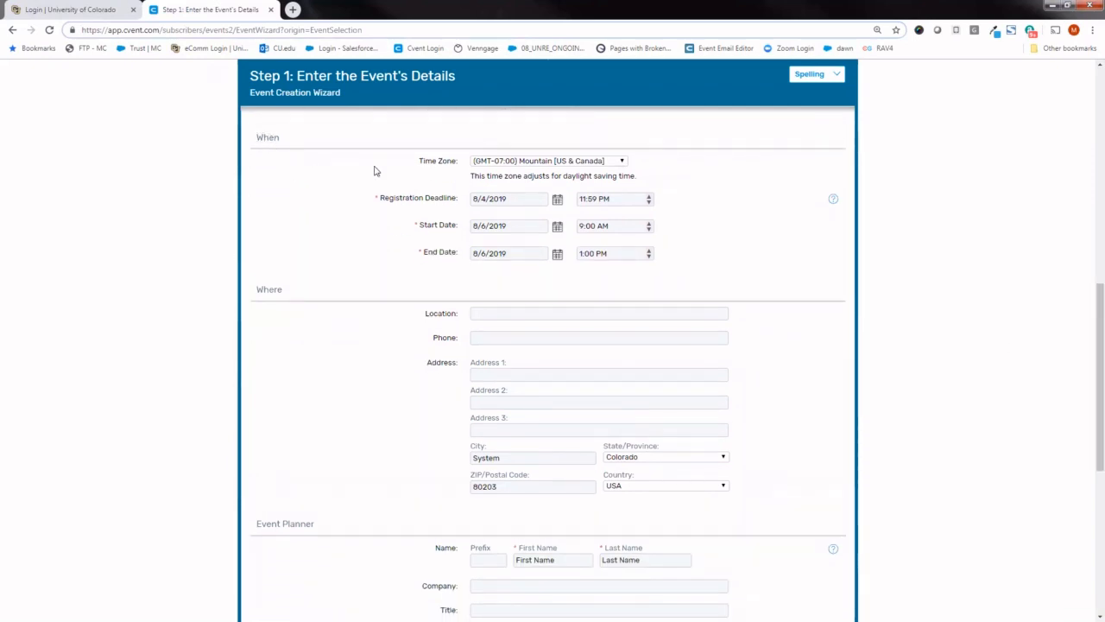
pyautogui.click(515, 164)
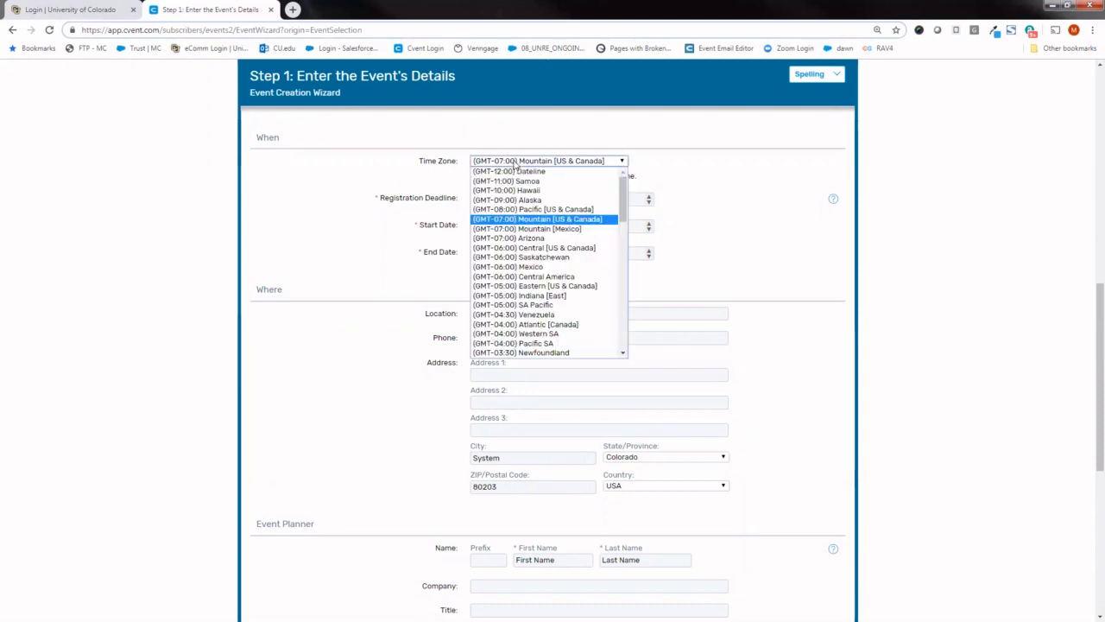
pyautogui.click(515, 163)
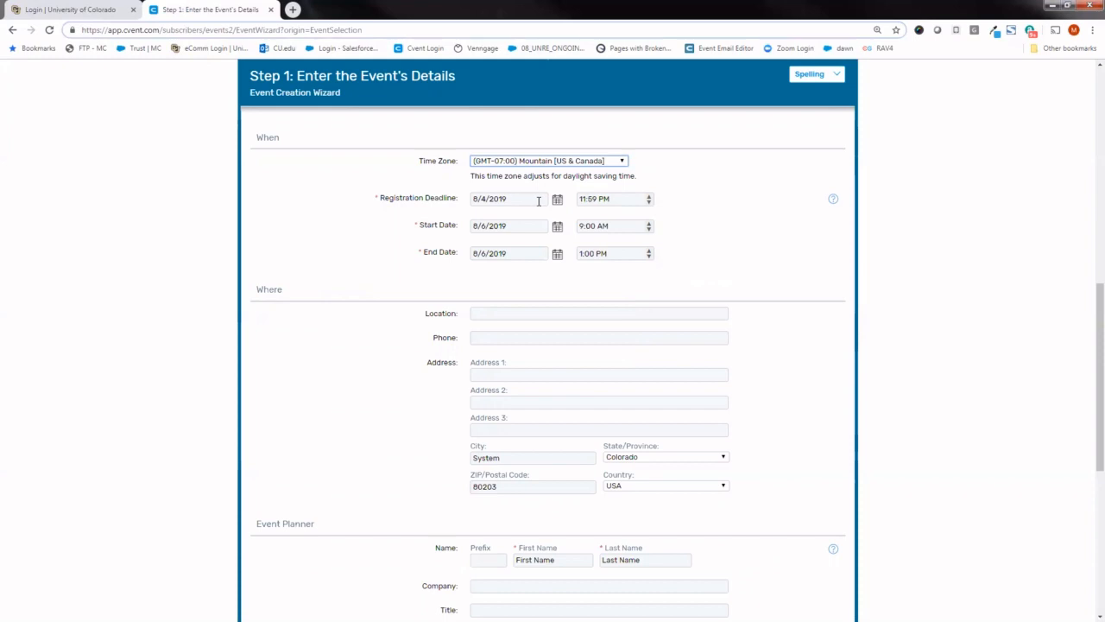
pyautogui.moveTo(833, 202)
# - Set the event location to "Office of the President | 5th Floor Conference Rooms" and enter its street address in Address 1
pyautogui.moveTo(1091, 291); pyautogui.dragTo(1088, 345)
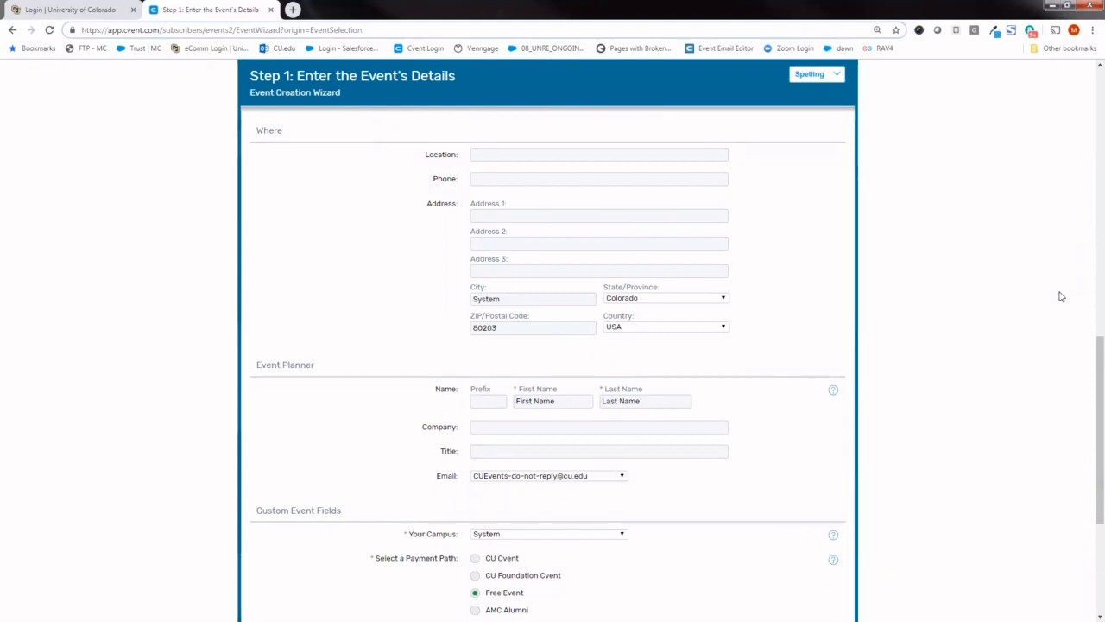
pyautogui.click(627, 154)
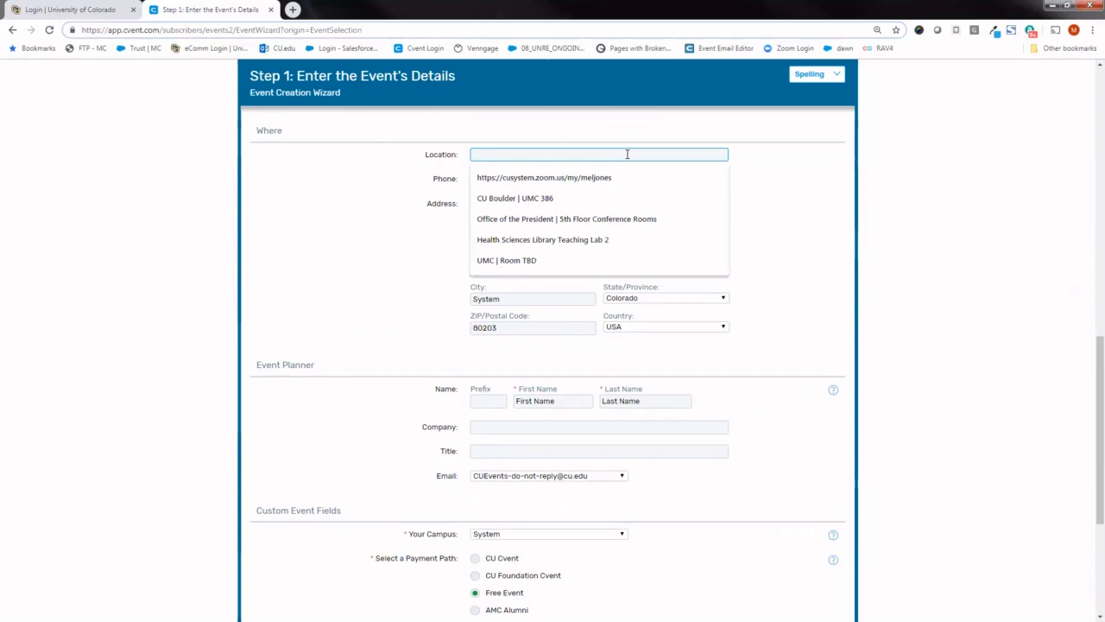
pyautogui.click(616, 219)
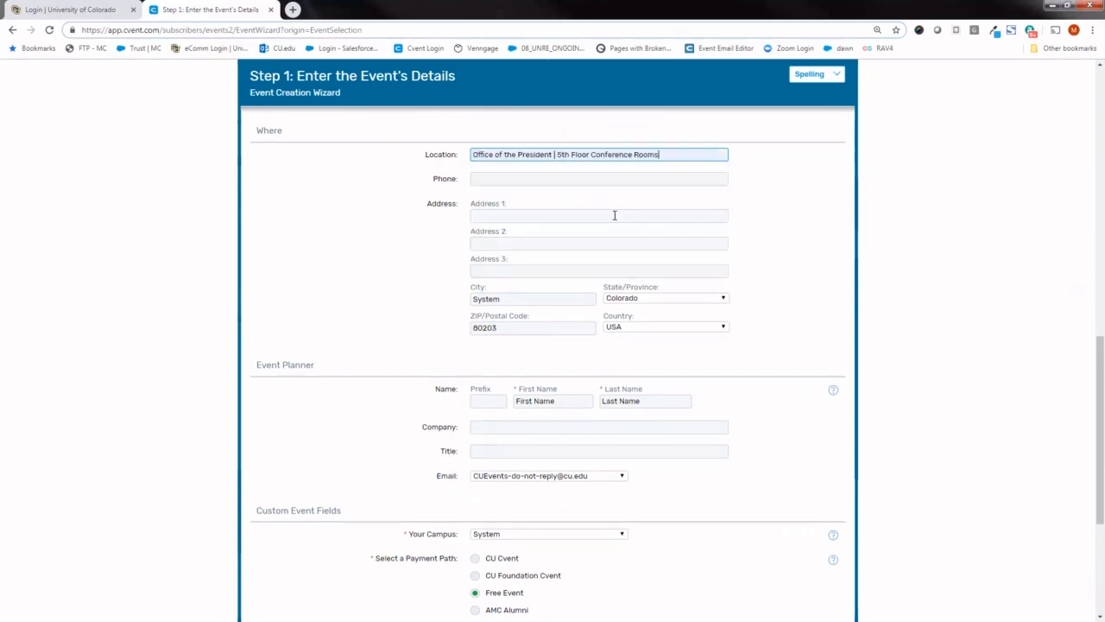
pyautogui.click(587, 216)
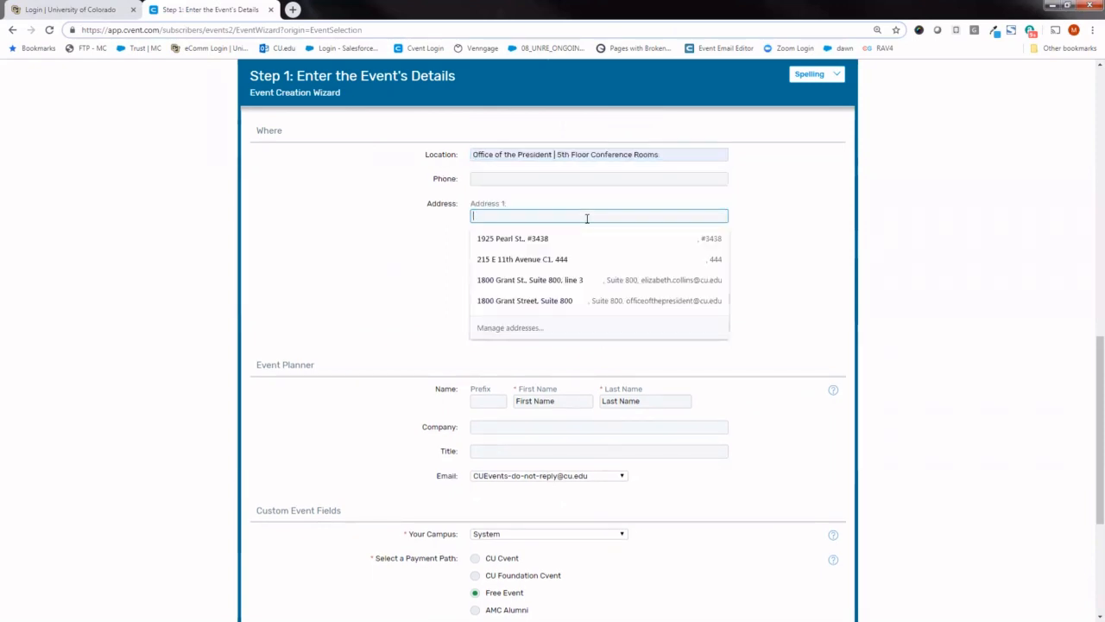
pyautogui.click(577, 221)
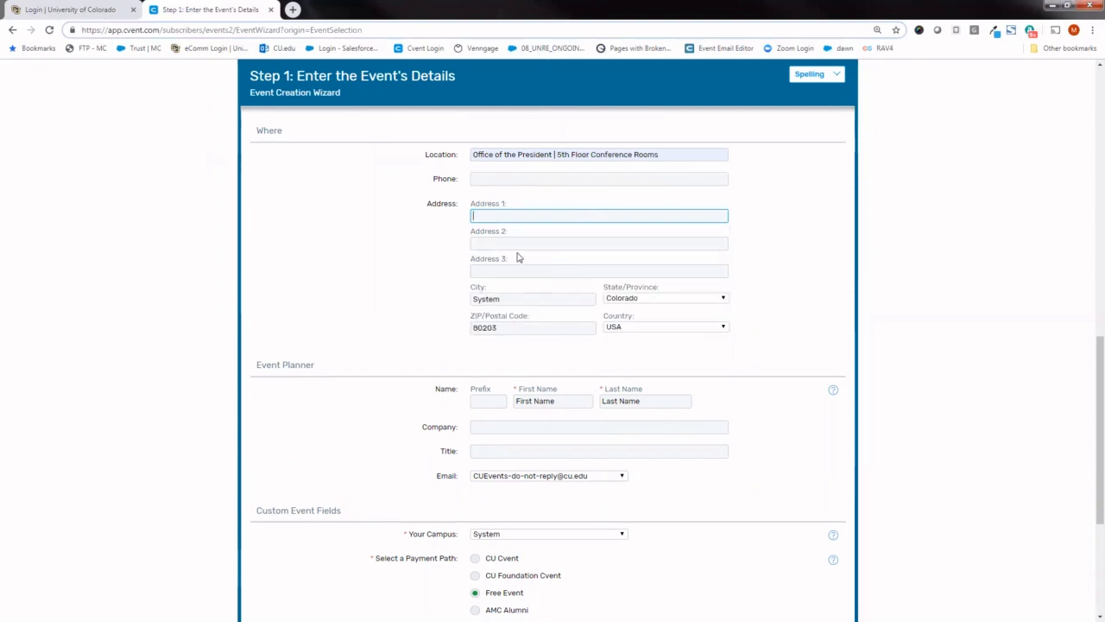
pyautogui.click(515, 219)
pyautogui.write('1800')
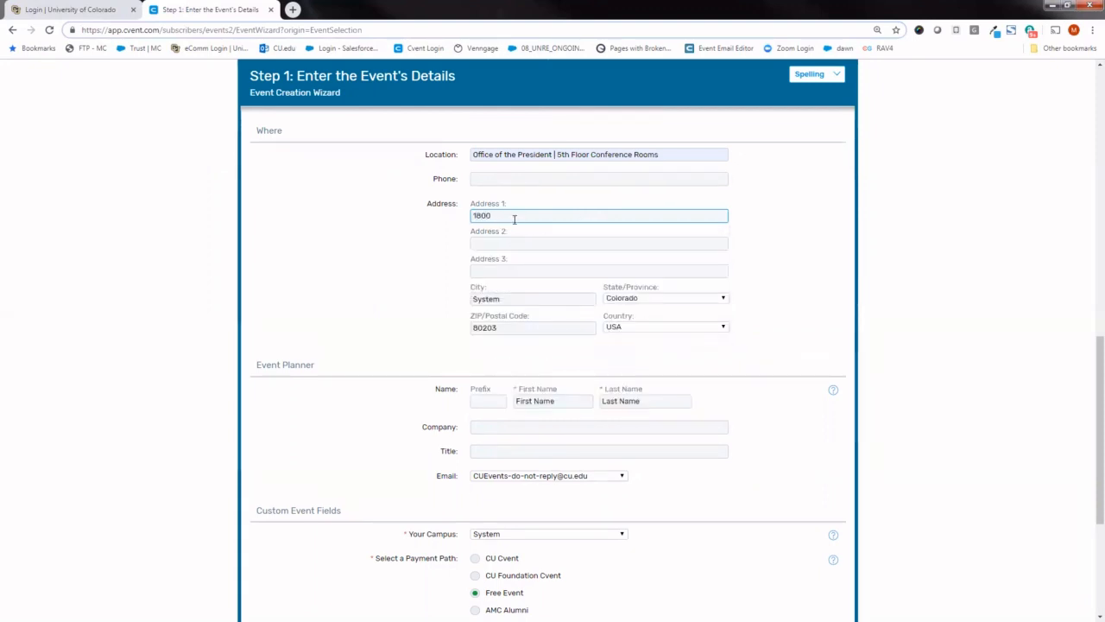
pyautogui.write(' Grant St.')
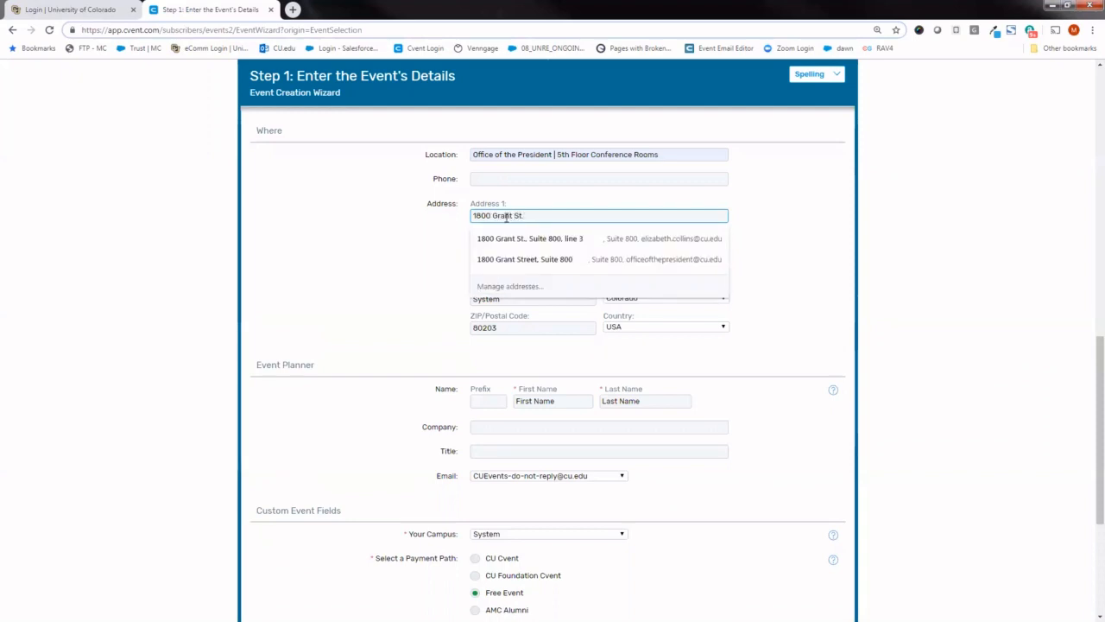
pyautogui.click(347, 256)
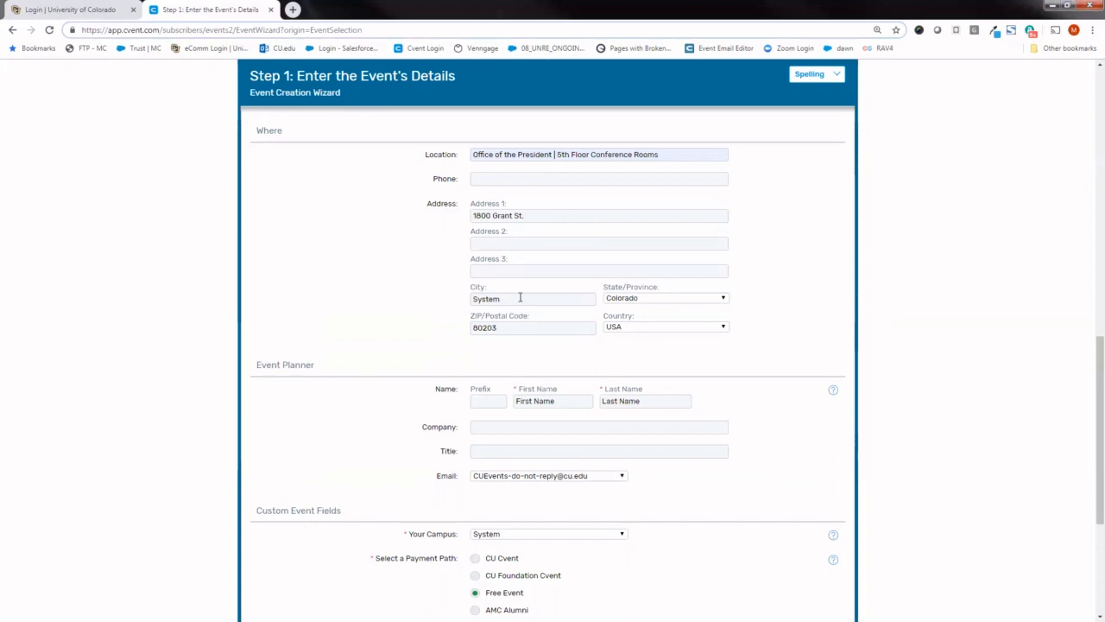
# - Set the city in the event's location address to Denver
pyautogui.moveTo(518, 299); pyautogui.dragTo(467, 299)
pyautogui.write('Denver')
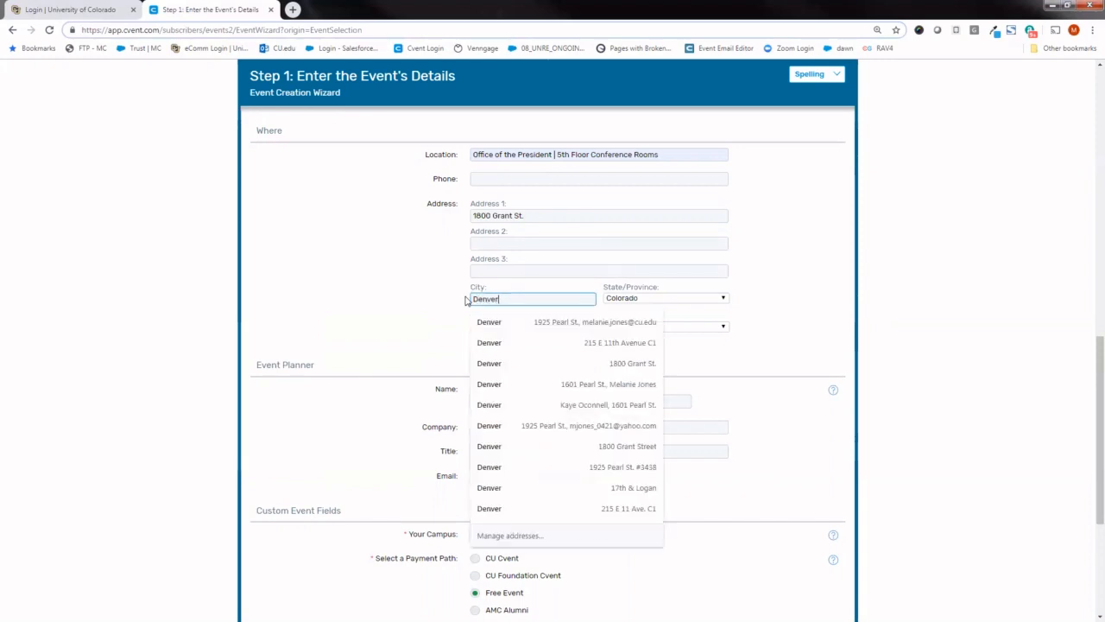
pyautogui.click(407, 242)
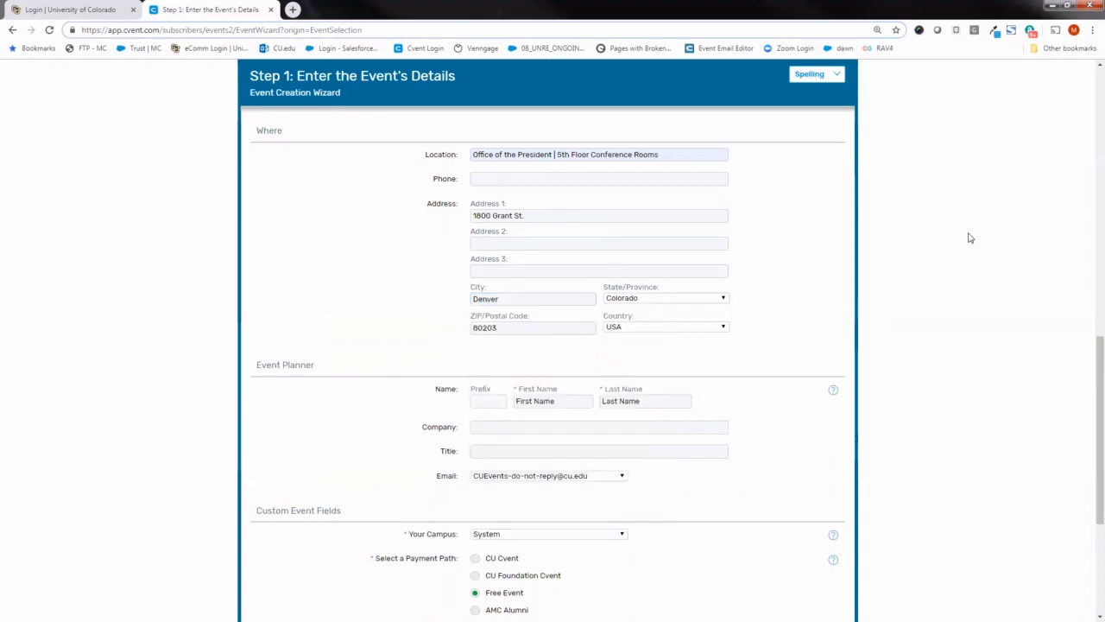
# - Enter the event planner's first and last name in place of the placeholder text
pyautogui.moveTo(1089, 344); pyautogui.dragTo(1089, 397)
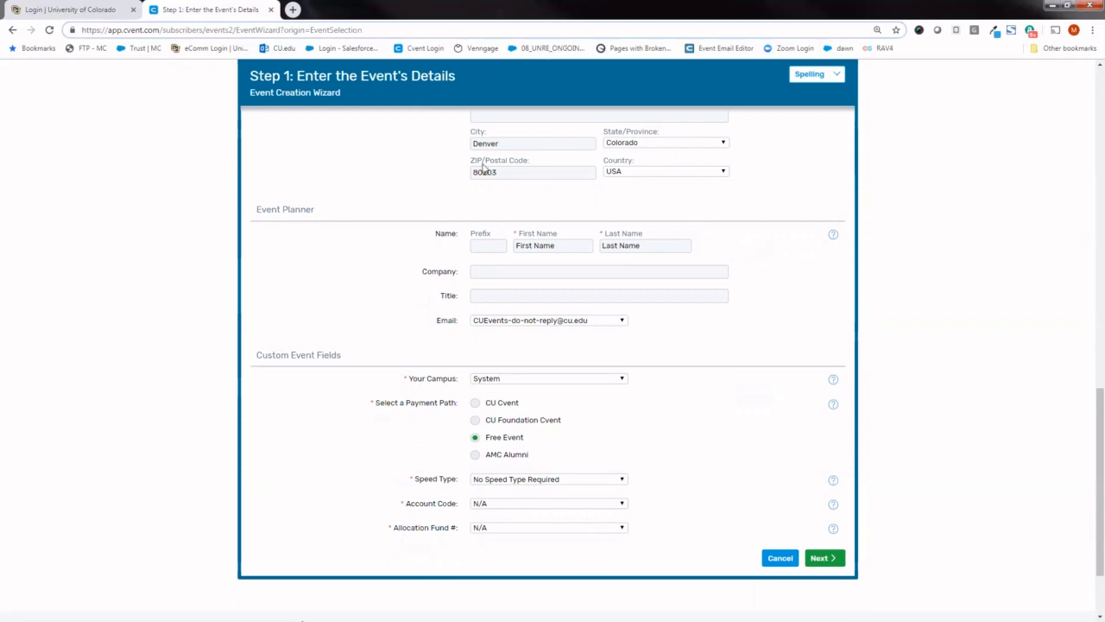
pyautogui.tripleClick(573, 246)
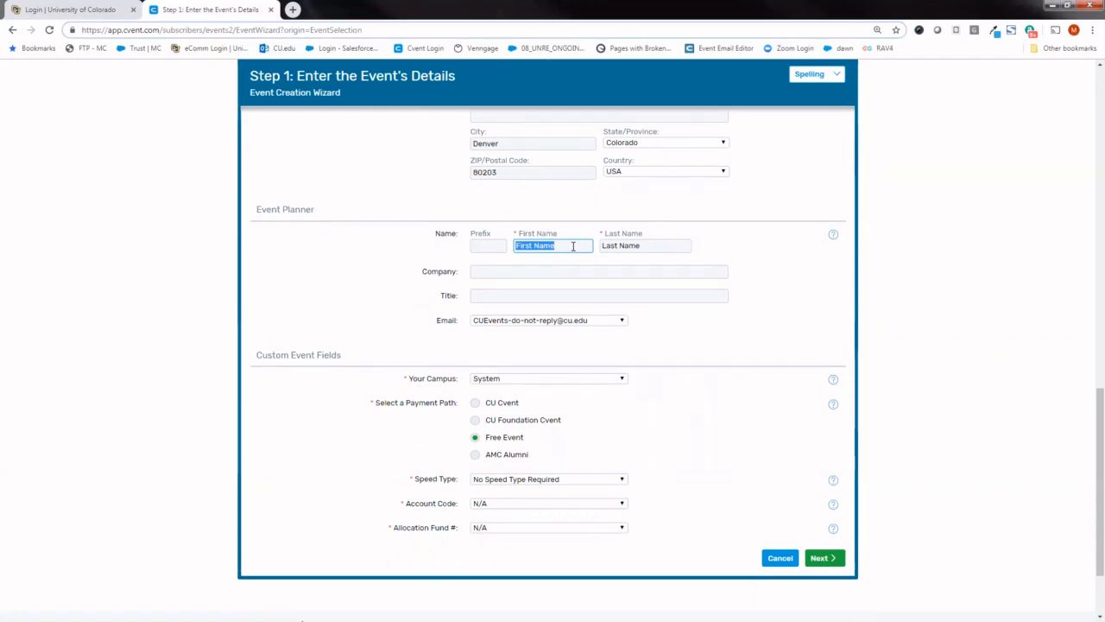
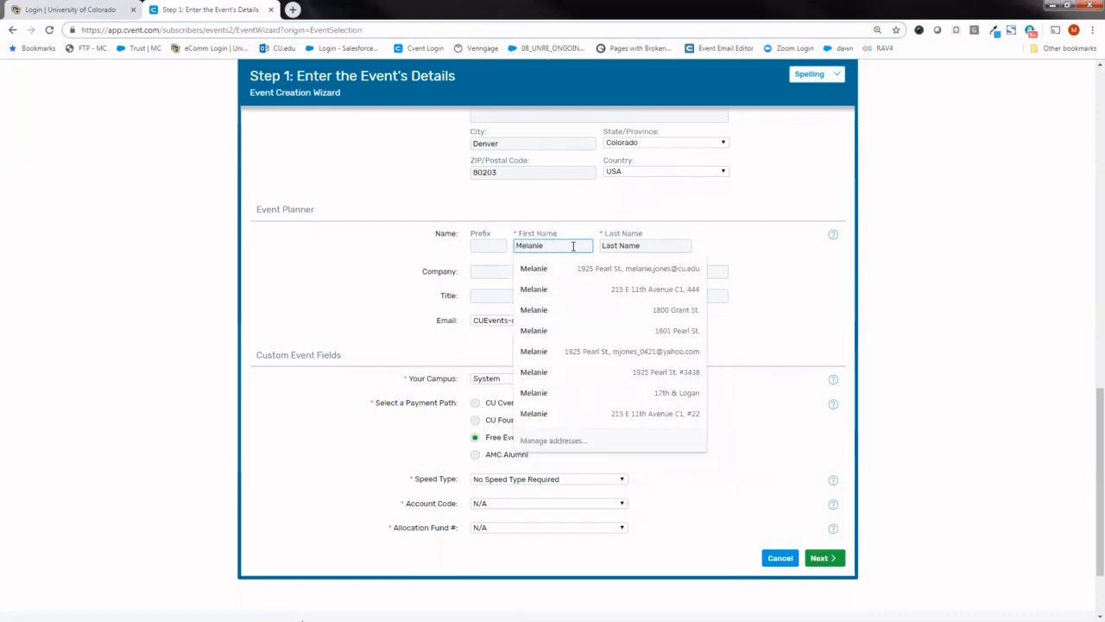
pyautogui.press('Tab')
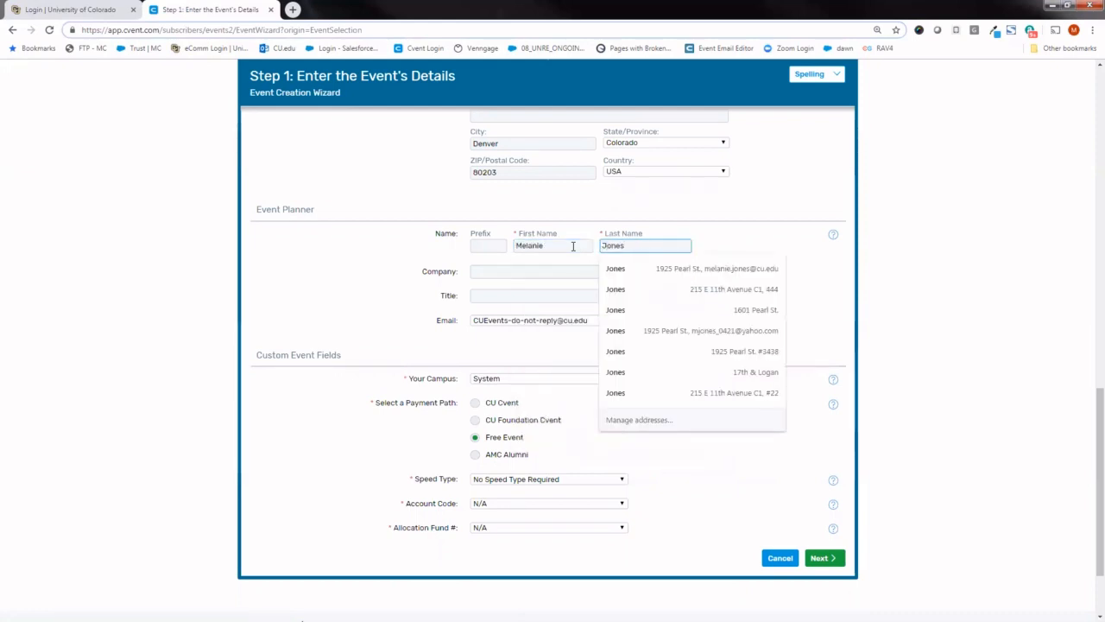
pyautogui.click(358, 260)
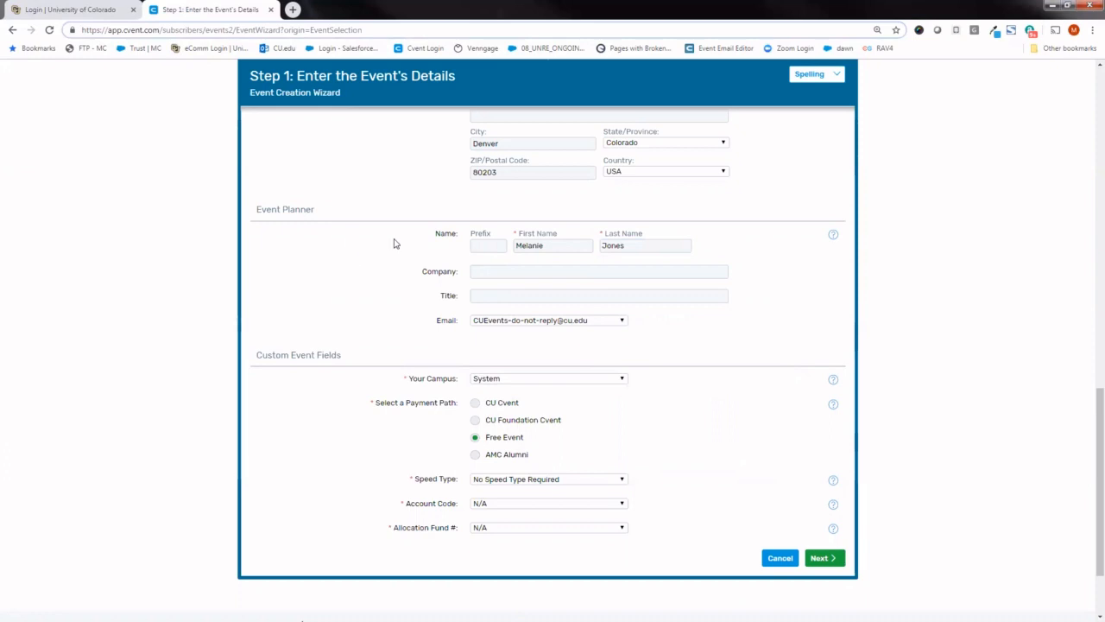
pyautogui.click(549, 245)
pyautogui.moveTo(549, 245); pyautogui.dragTo(516, 246)
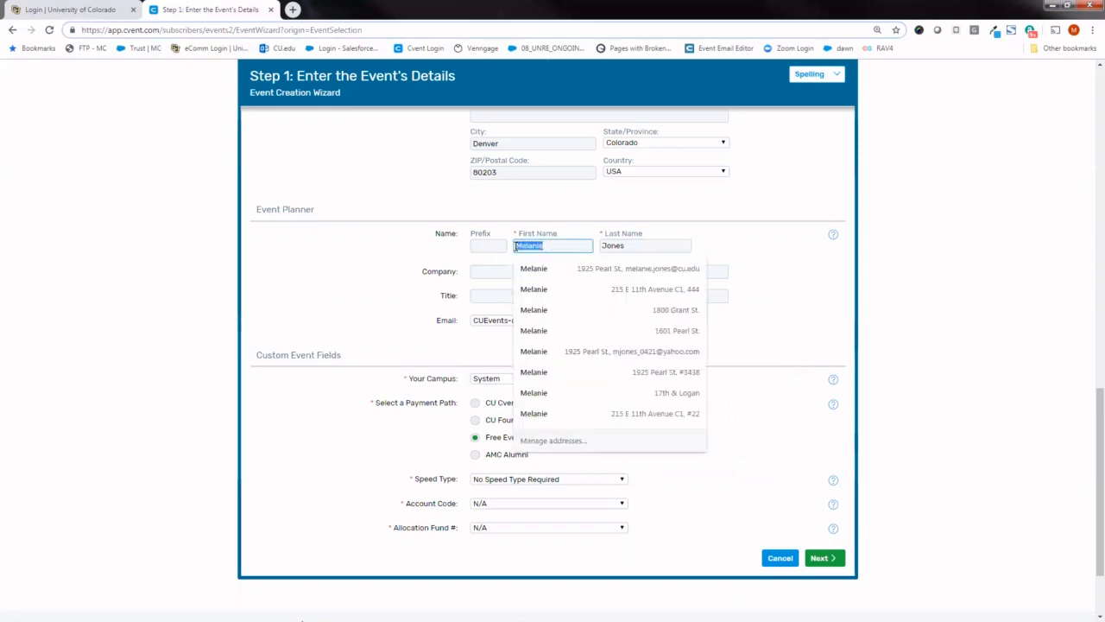
pyautogui.click(612, 246)
pyautogui.click(702, 245)
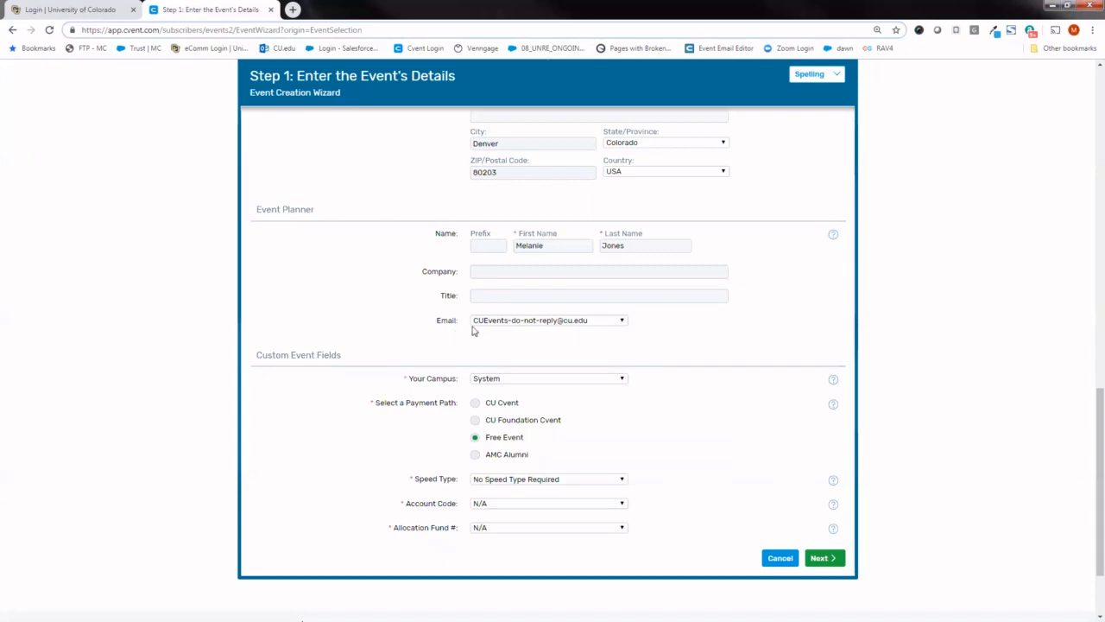
# - Review the email addresses available for the event planner without choosing a different one
pyautogui.click(515, 321)
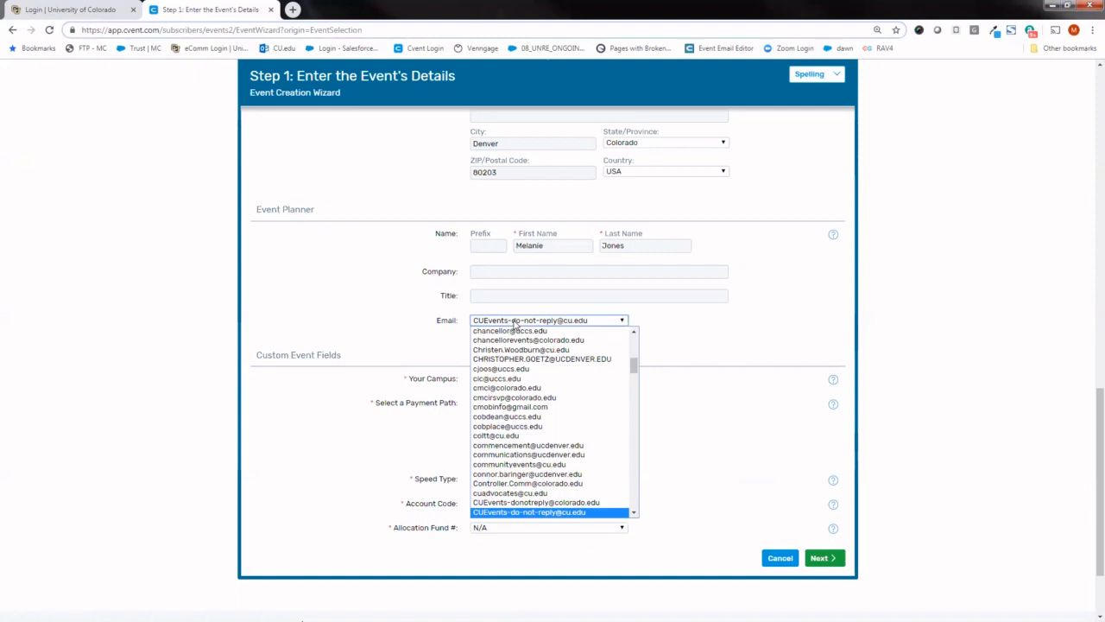
pyautogui.moveTo(634, 366); pyautogui.dragTo(634, 389)
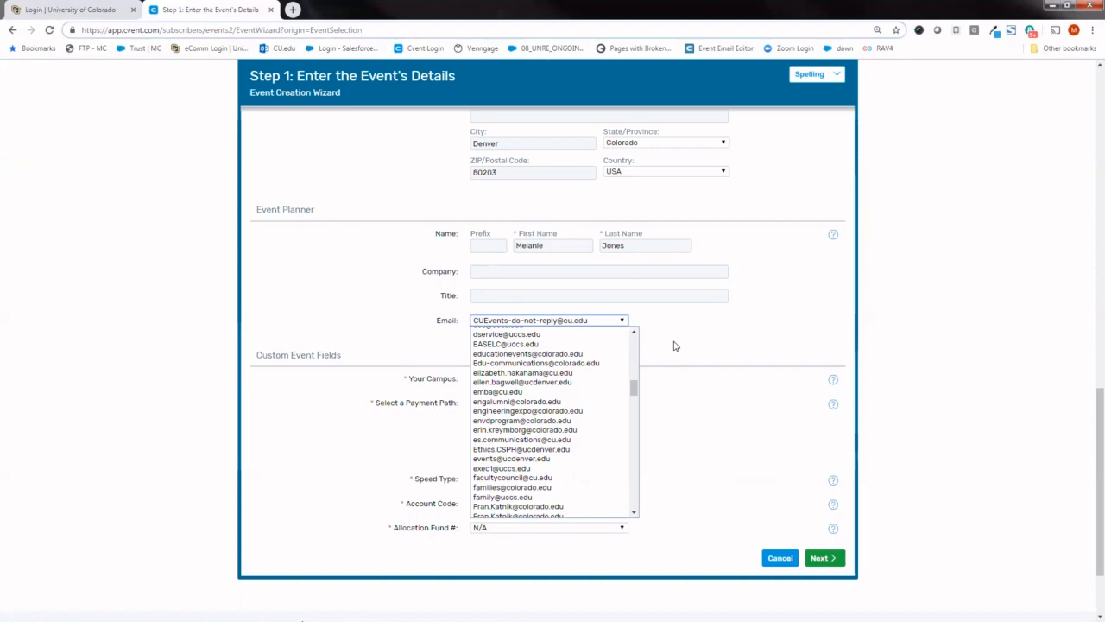
pyautogui.click(678, 335)
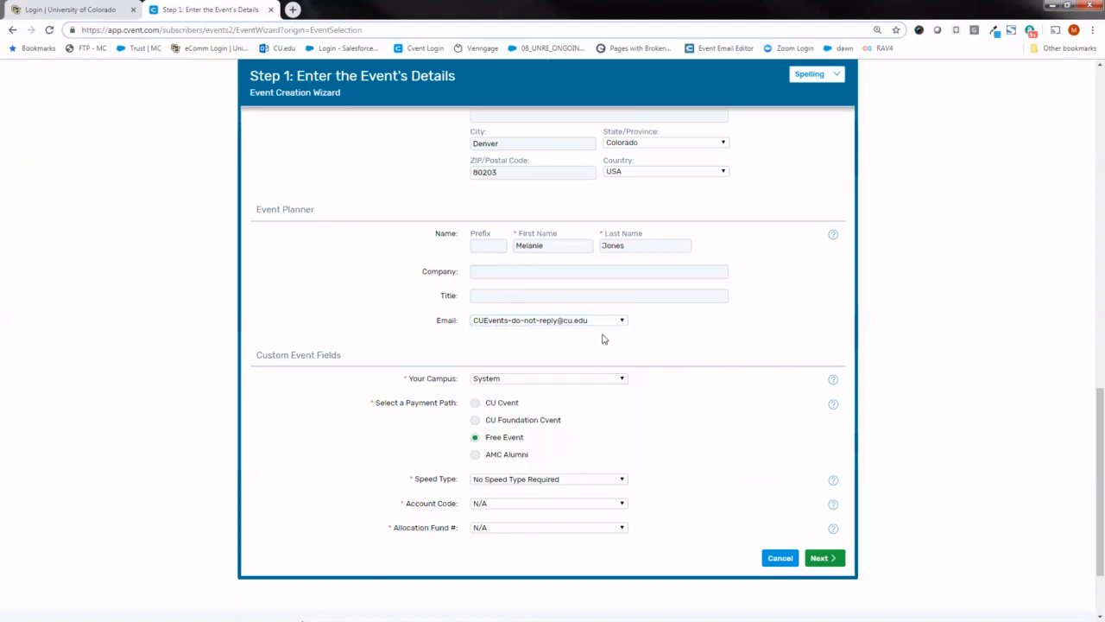
pyautogui.click(604, 325)
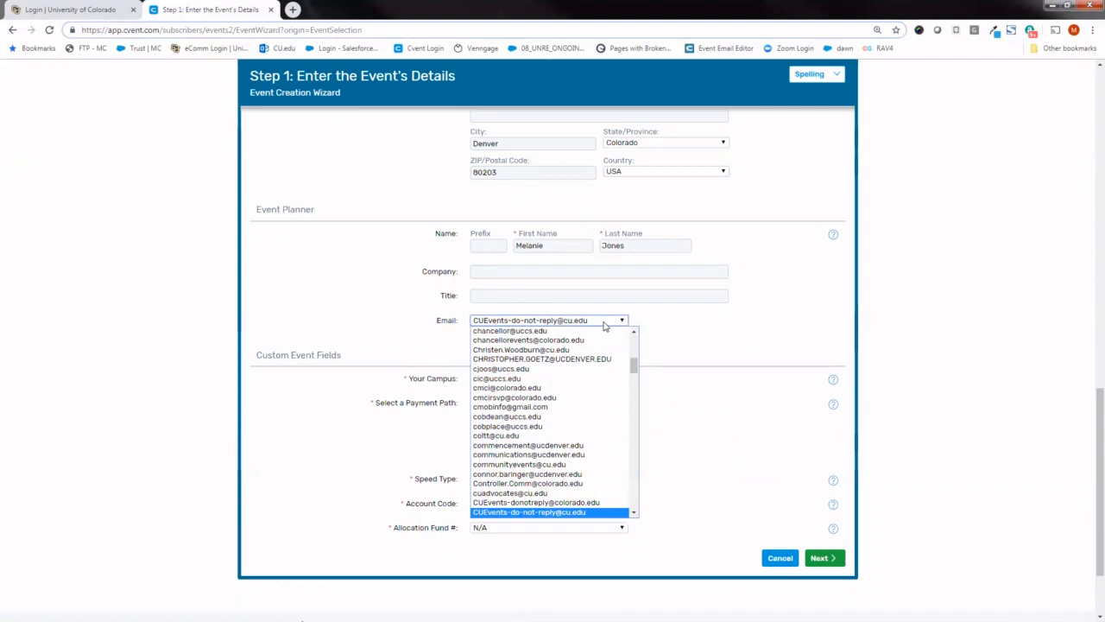
pyautogui.click(654, 323)
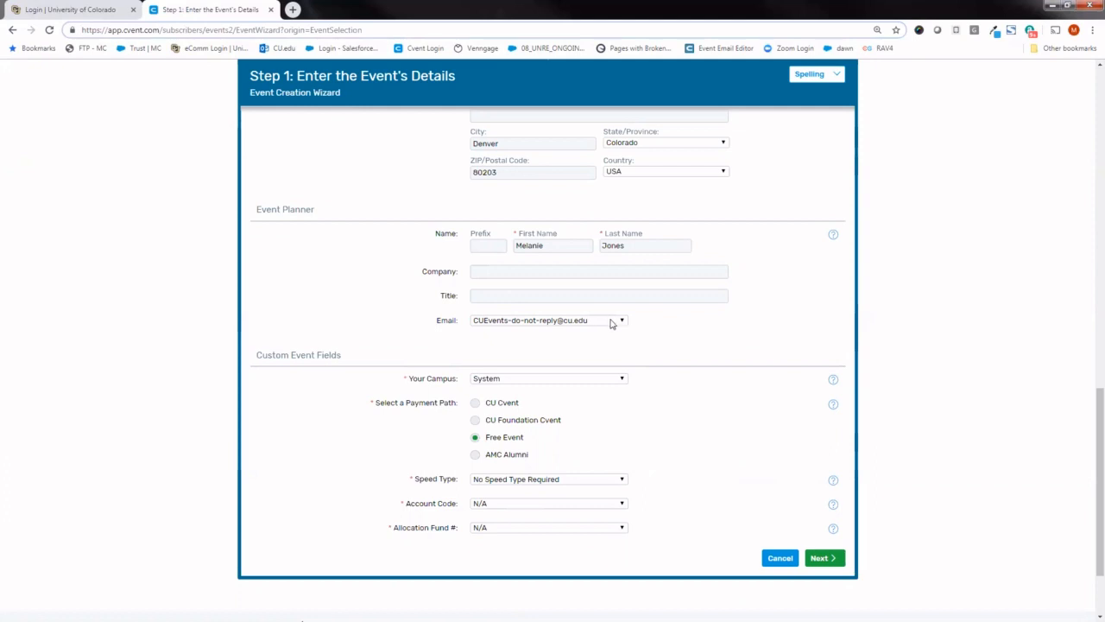
pyautogui.click(611, 321)
pyautogui.click(632, 321)
# - Select System as the campus in the custom event fields
pyautogui.scroll(-1, 1088, 419)
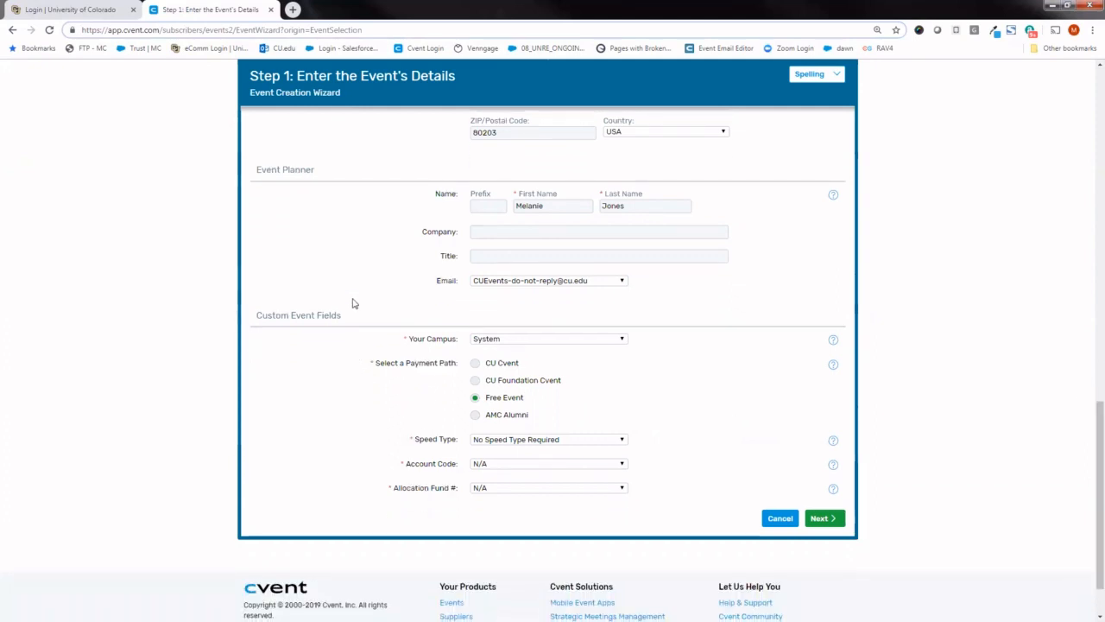
pyautogui.moveTo(346, 316); pyautogui.dragTo(149, 317)
pyautogui.click(148, 316)
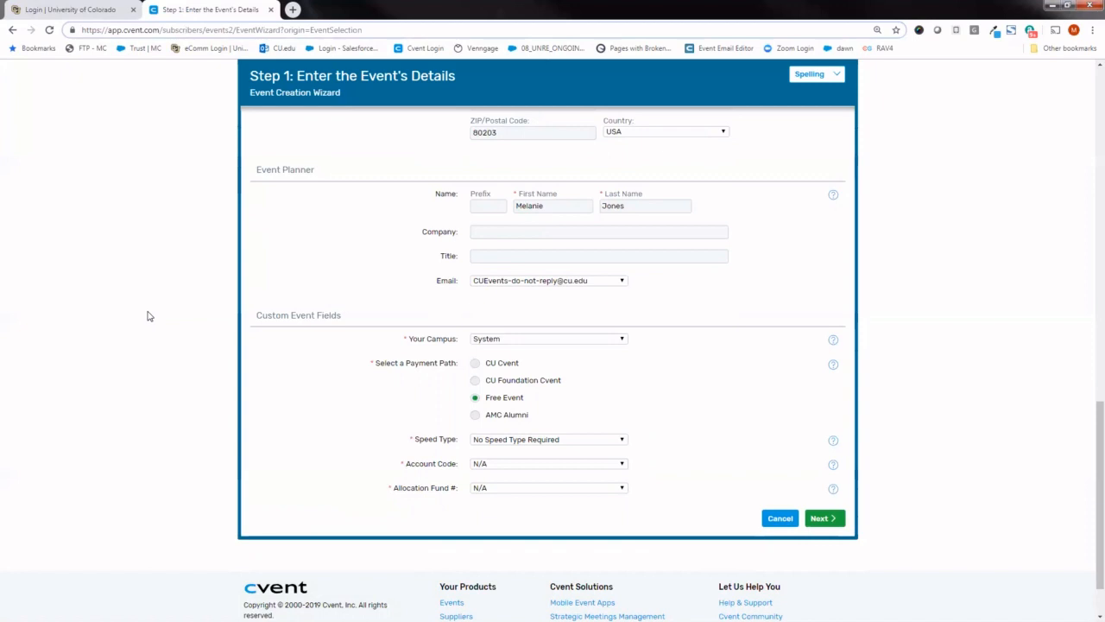
pyautogui.moveTo(291, 316); pyautogui.dragTo(256, 316)
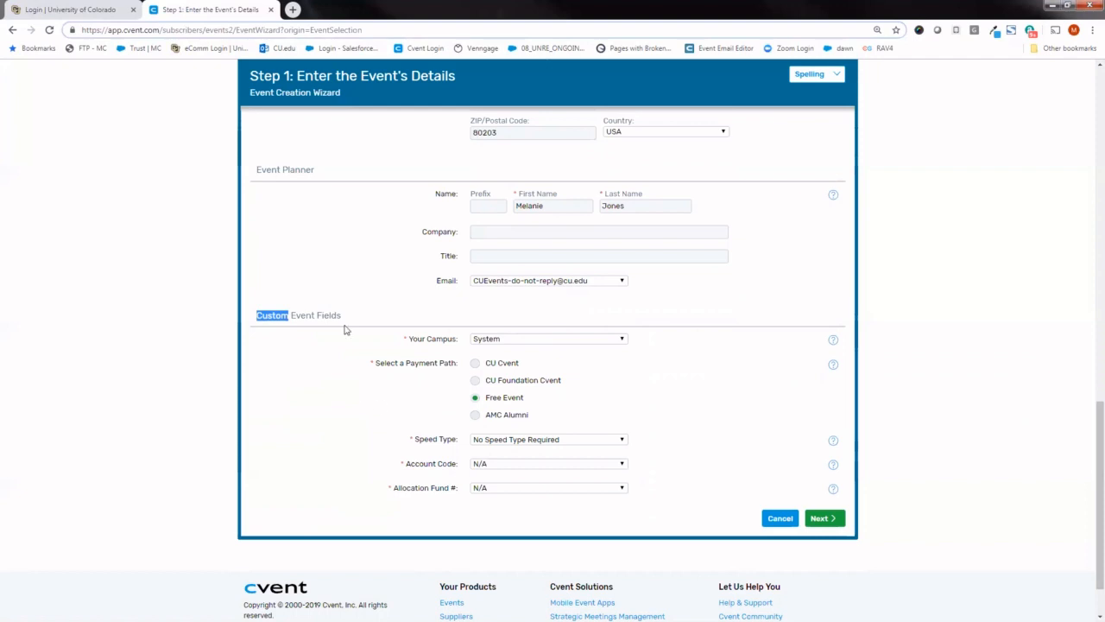
pyautogui.click(615, 340)
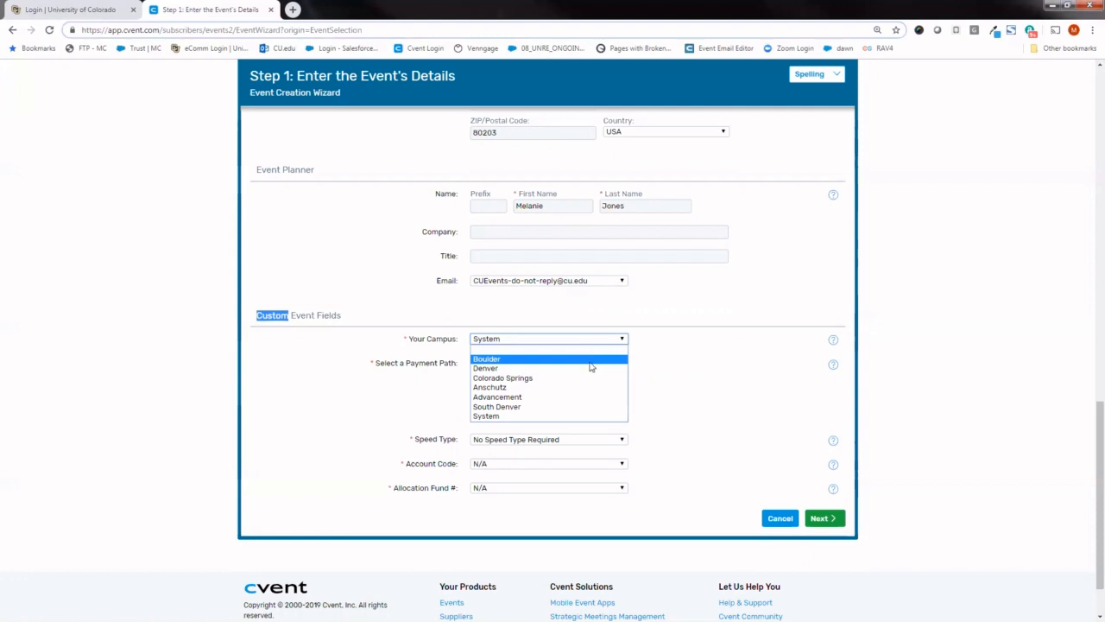
pyautogui.click(596, 415)
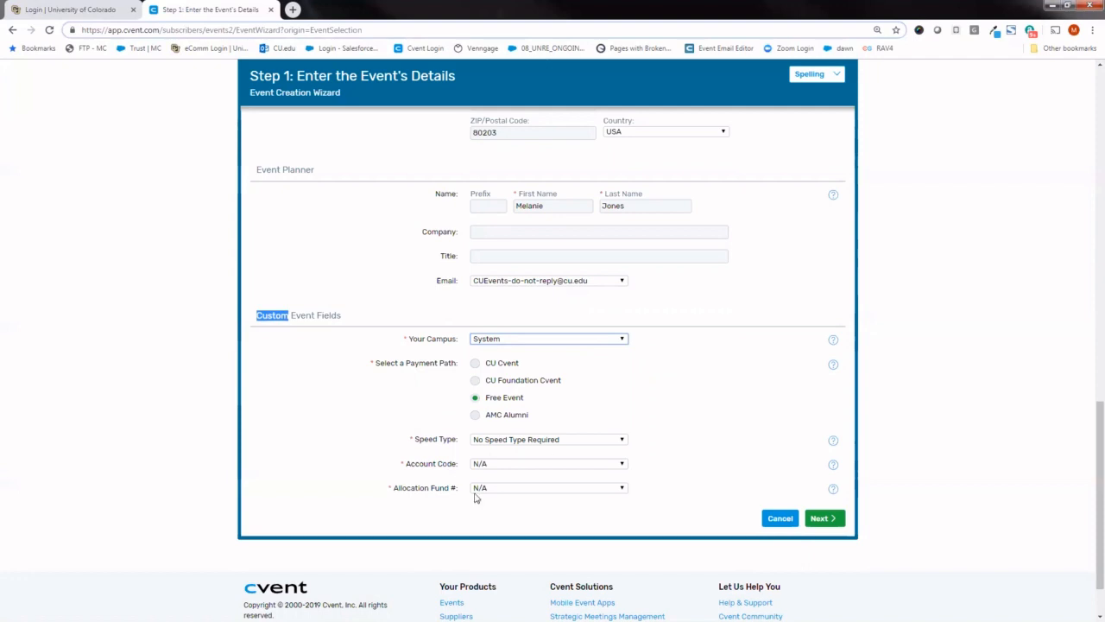
# - Set the payment path to CU Cvent and choose the speed type "11001280-BOULD, Graduate School"
pyautogui.moveTo(376, 361); pyautogui.dragTo(463, 364)
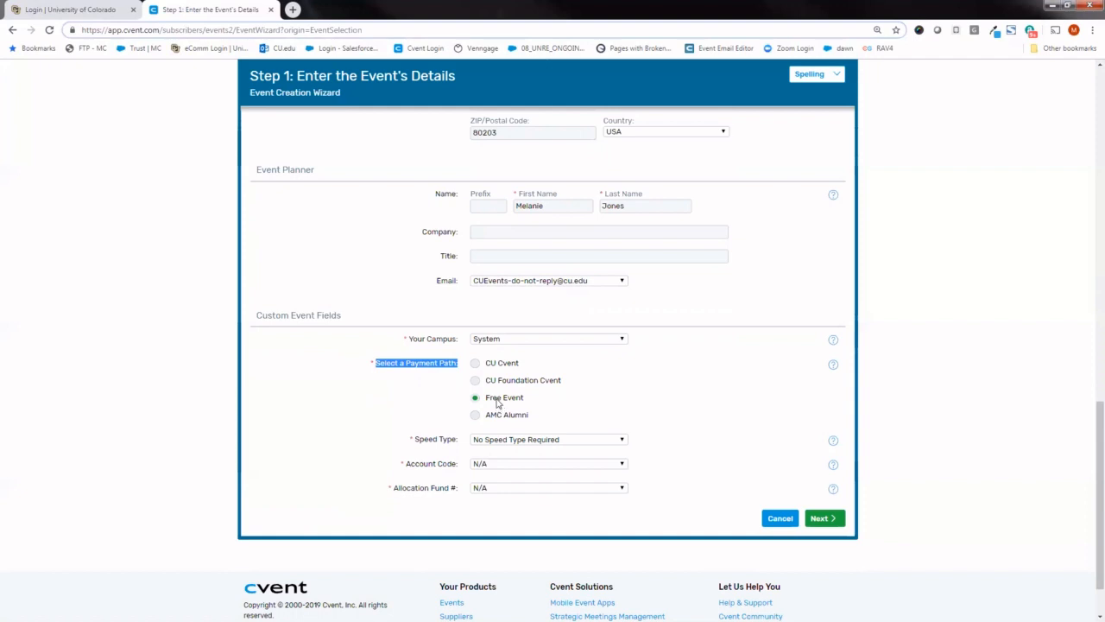
pyautogui.click(475, 364)
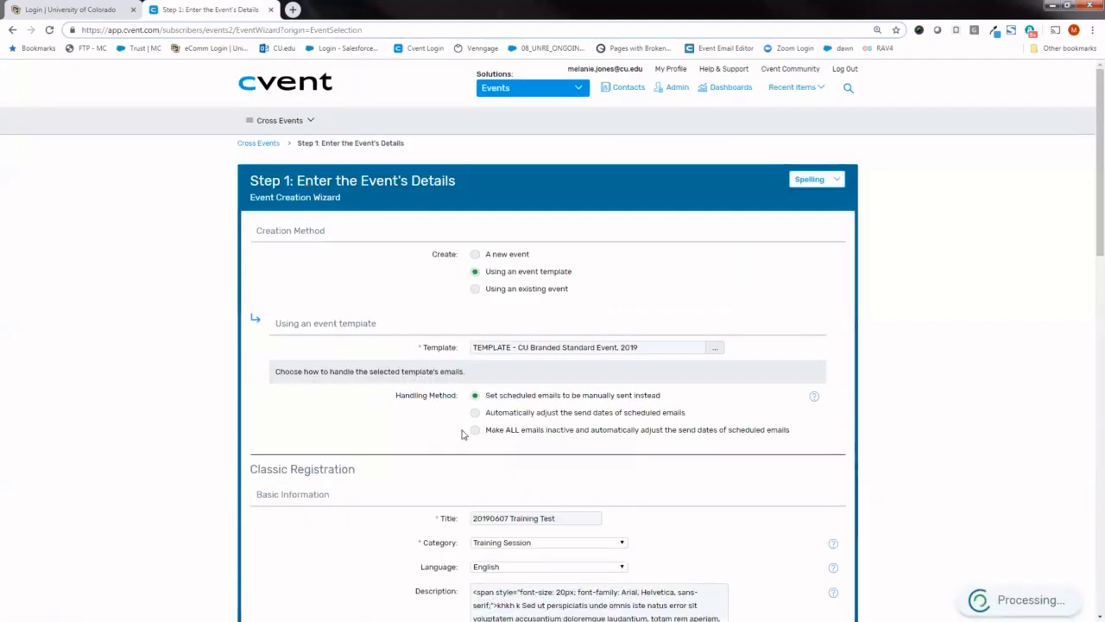
pyautogui.moveTo(1088, 193); pyautogui.dragTo(1088, 539)
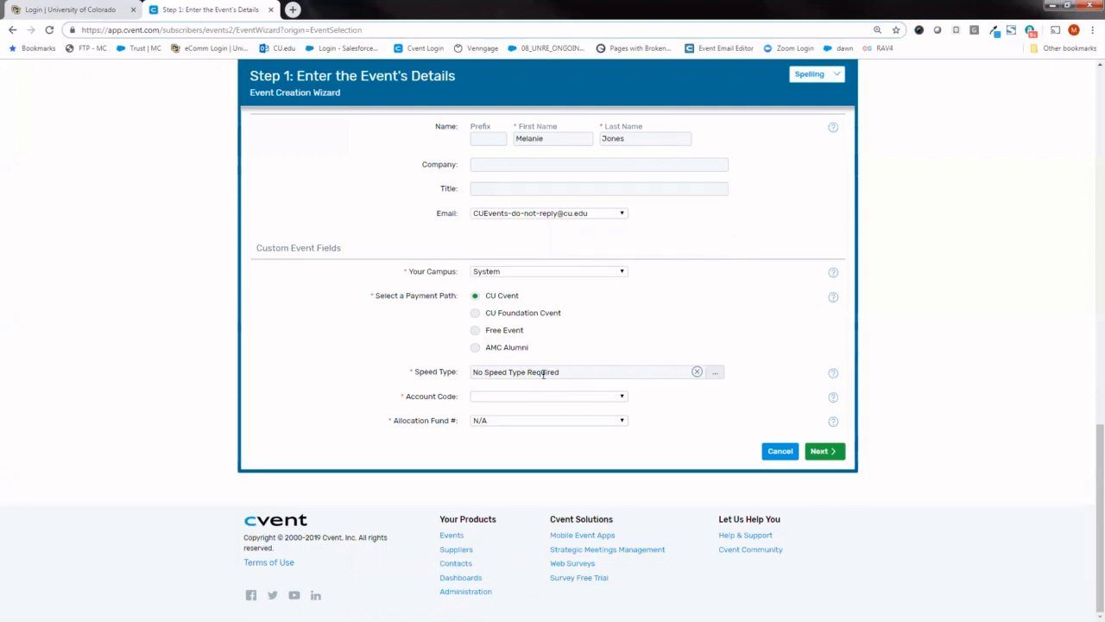
pyautogui.click(713, 376)
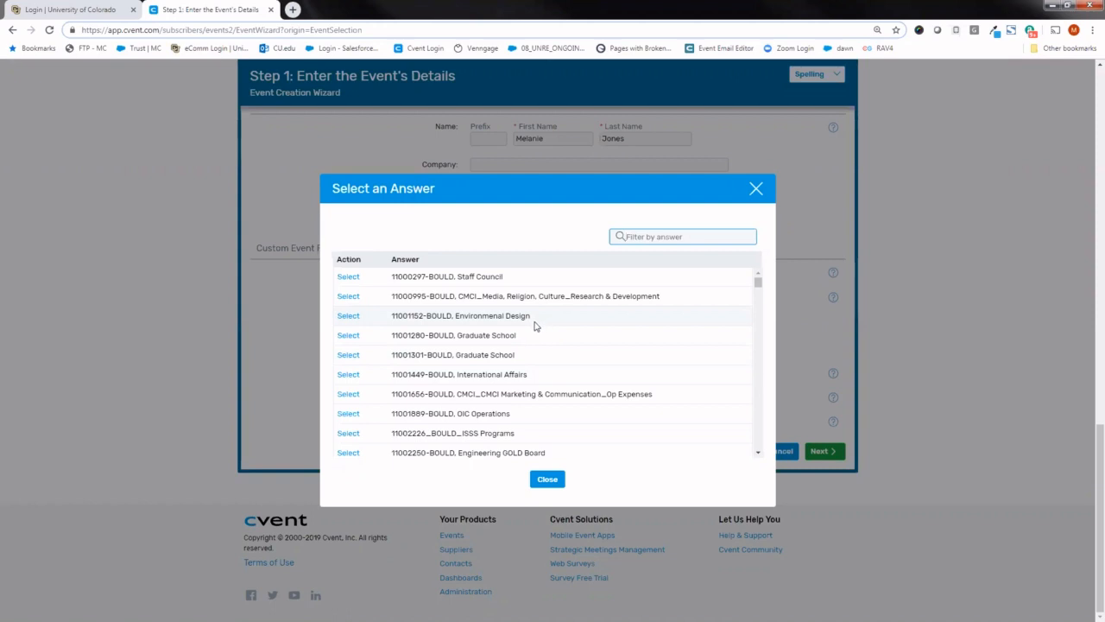
pyautogui.click(349, 337)
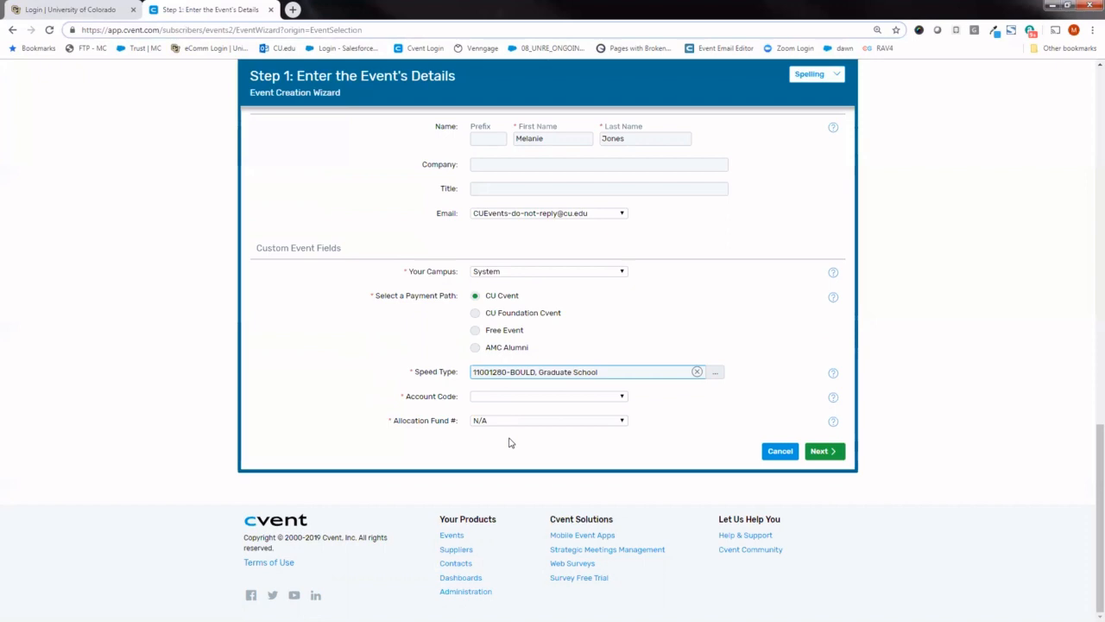
# - Set the payment path to Free Event with No Speed Type Required and account code N/A, and continue to feature selection
pyautogui.click(476, 331)
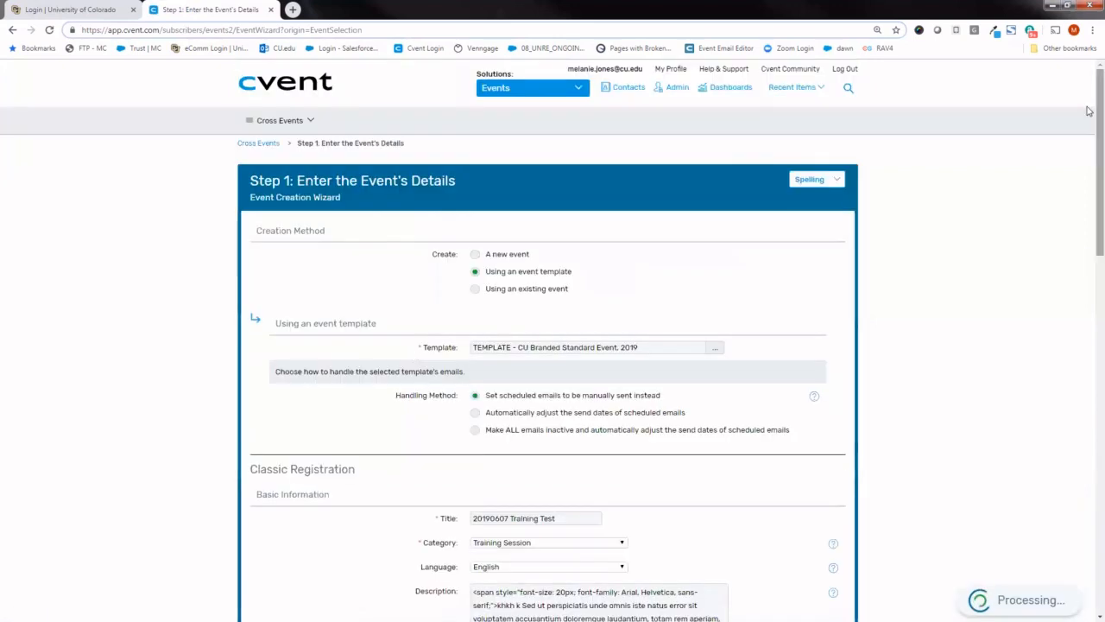
pyautogui.scroll(-12, 1089, 107)
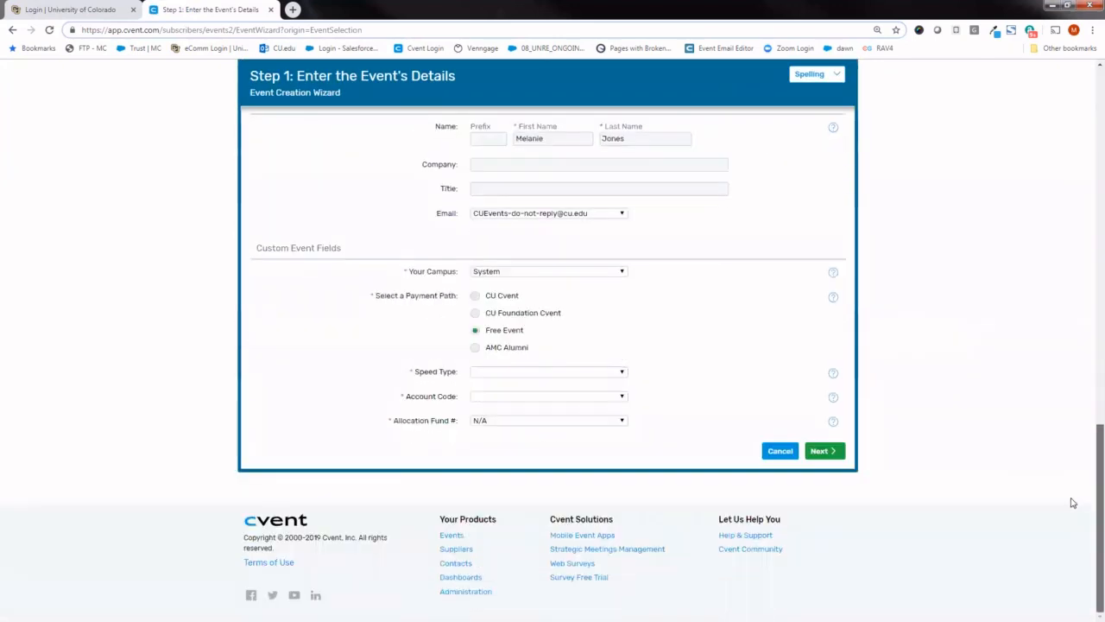
pyautogui.click(603, 373)
pyautogui.click(599, 390)
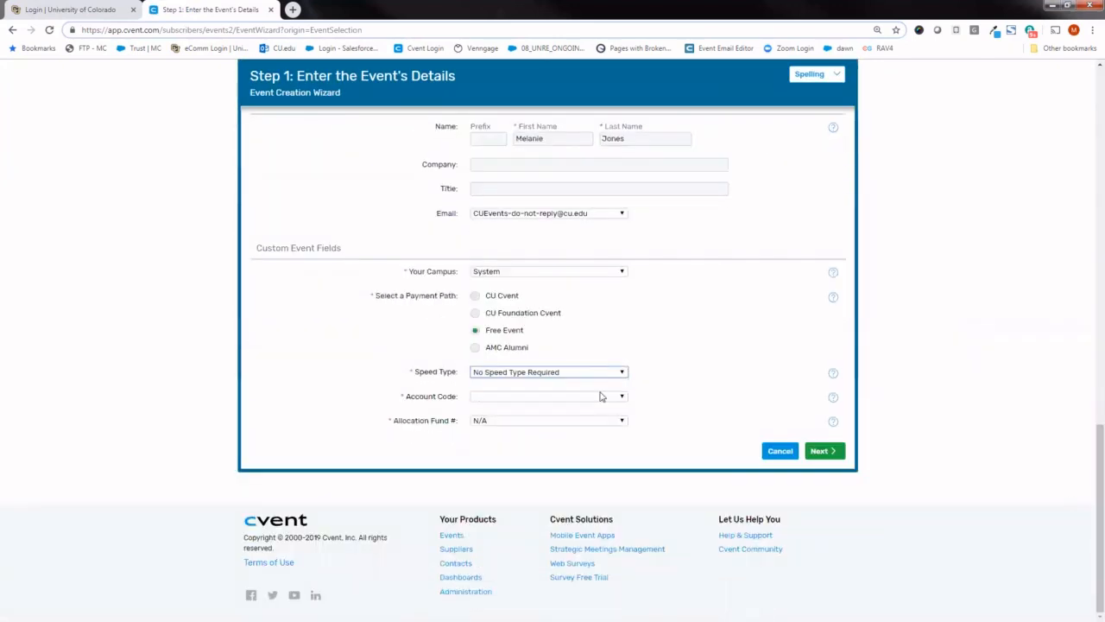
pyautogui.click(595, 397)
pyautogui.click(599, 416)
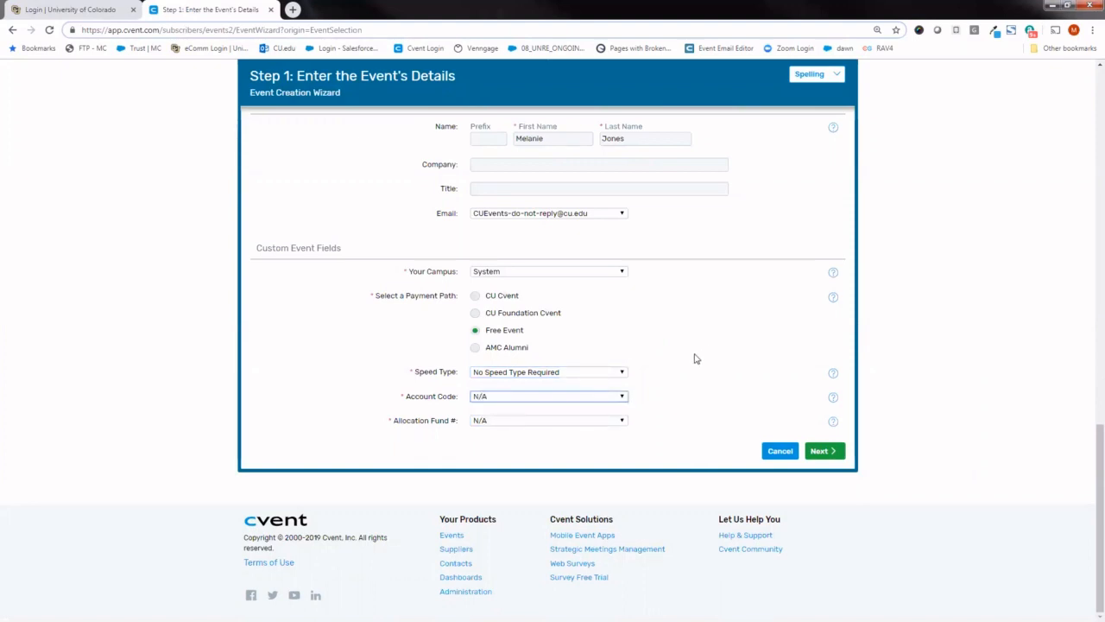
pyautogui.click(823, 452)
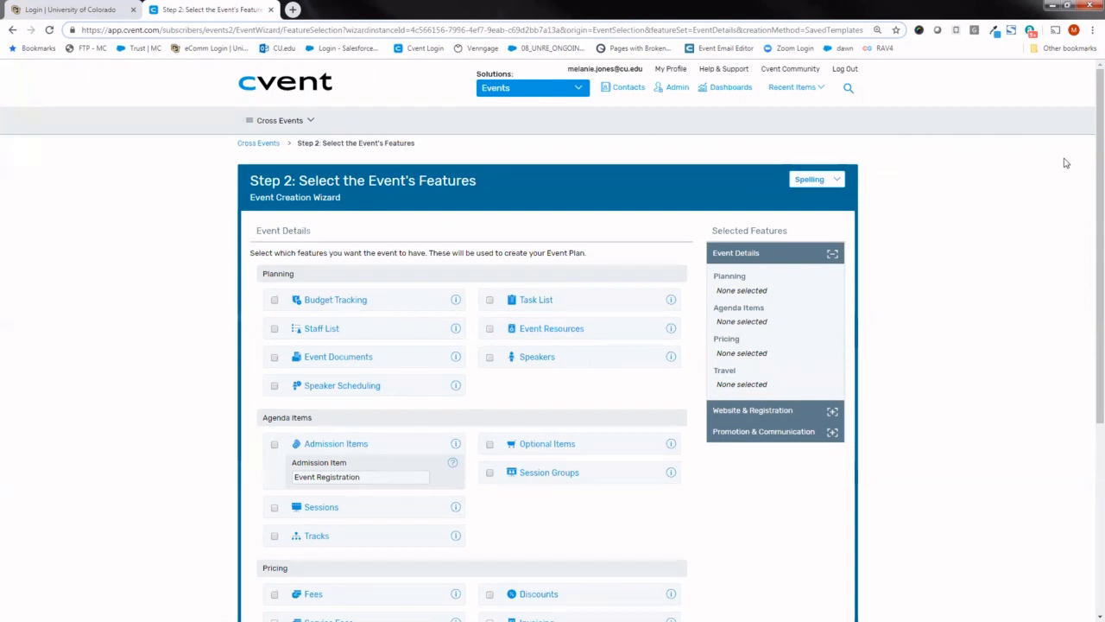
# - Add the Staff List planning feature to the event and review the available Agenda Items features
pyautogui.moveTo(1088, 150); pyautogui.dragTo(1086, 199)
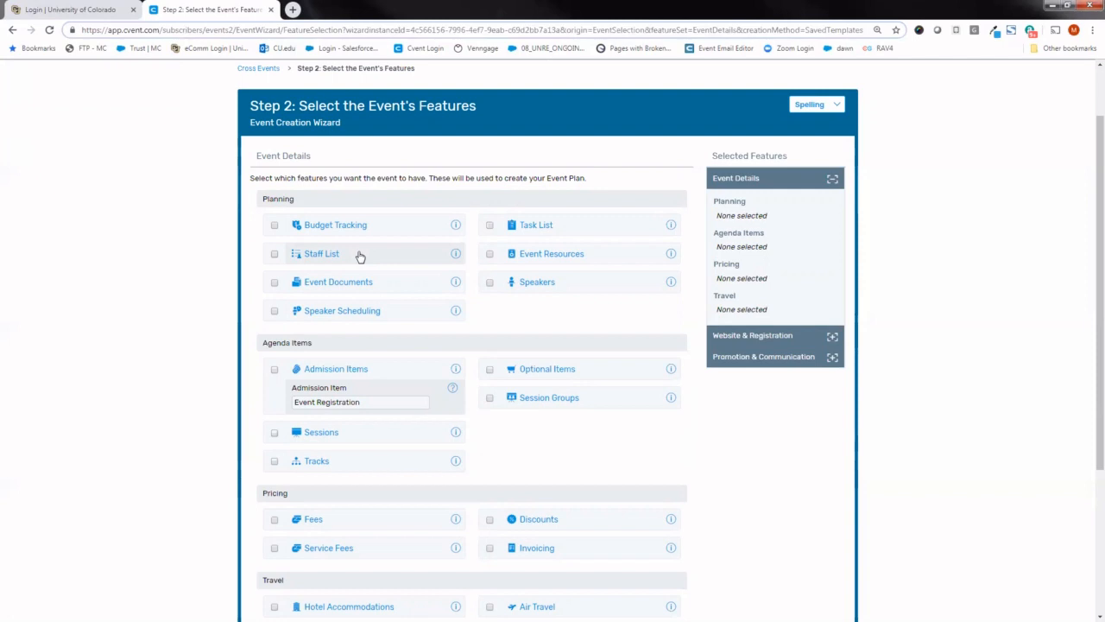
pyautogui.moveTo(1087, 150); pyautogui.dragTo(1088, 178)
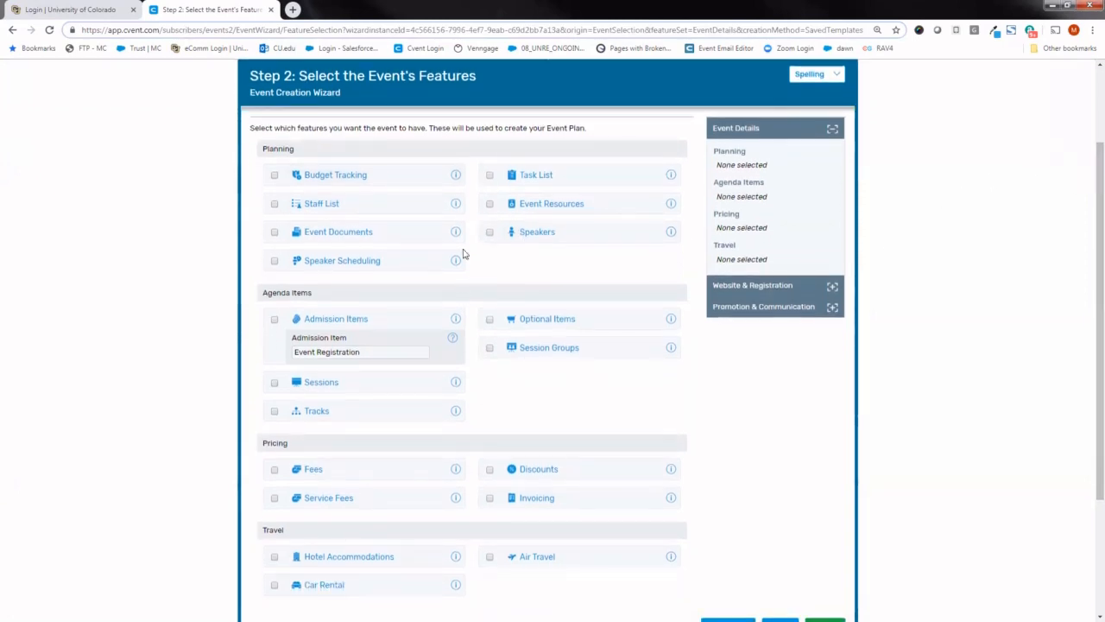
pyautogui.moveTo(454, 204)
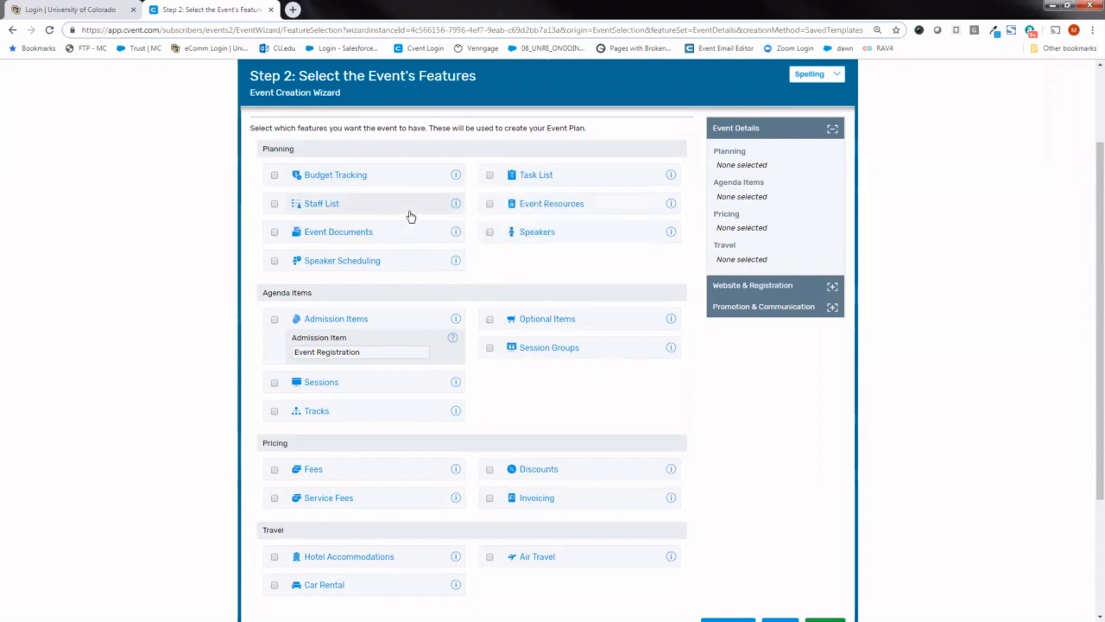
pyautogui.click(274, 205)
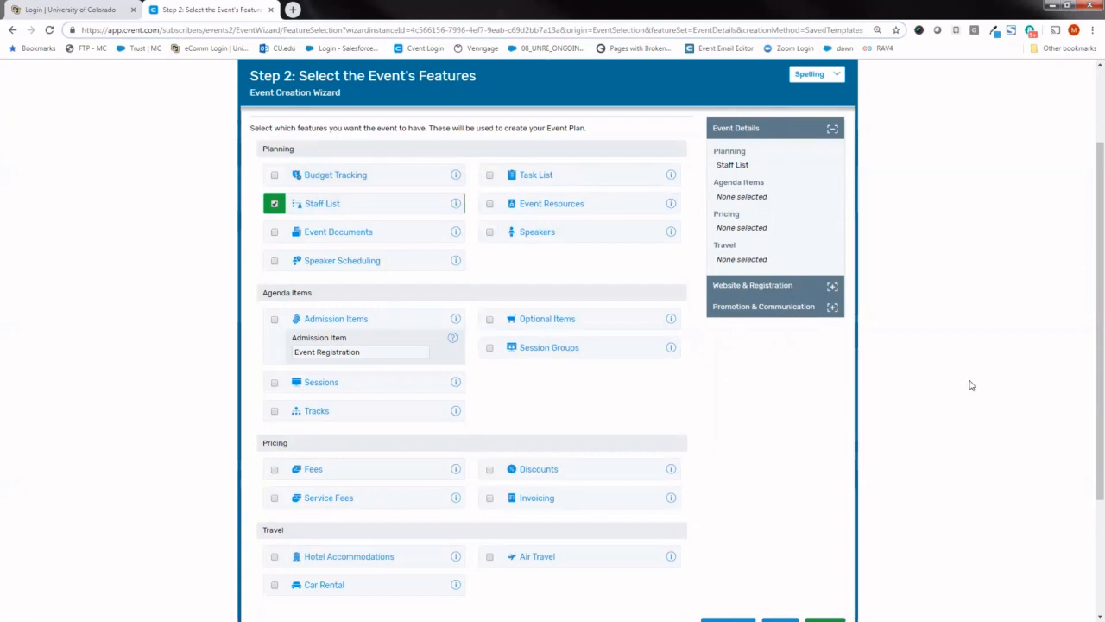
pyautogui.moveTo(1089, 190); pyautogui.dragTo(1089, 213)
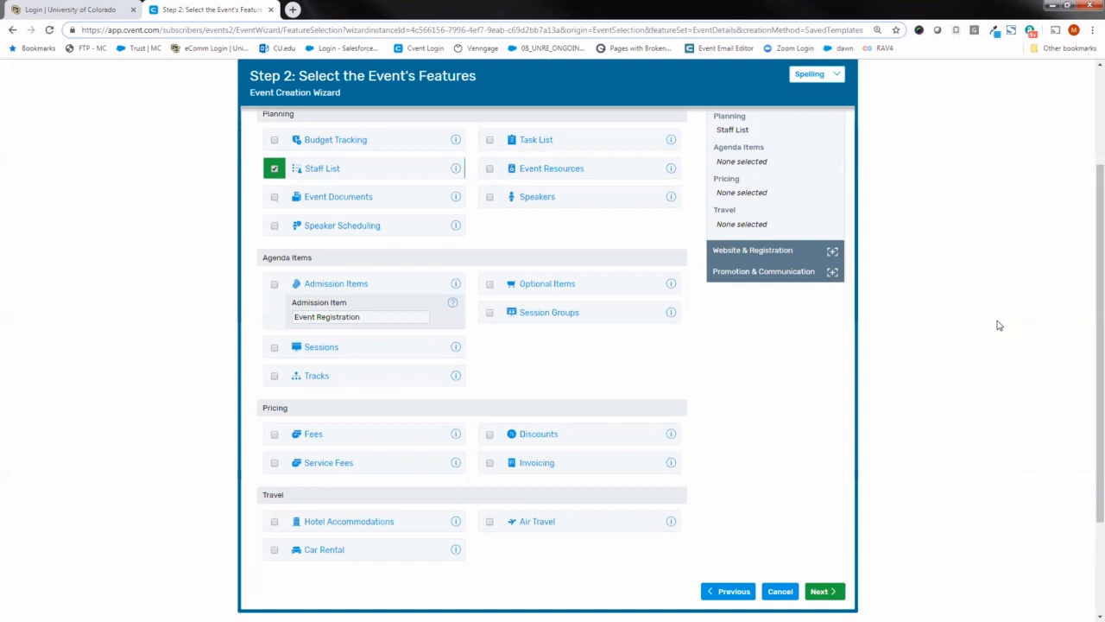
pyautogui.moveTo(672, 289)
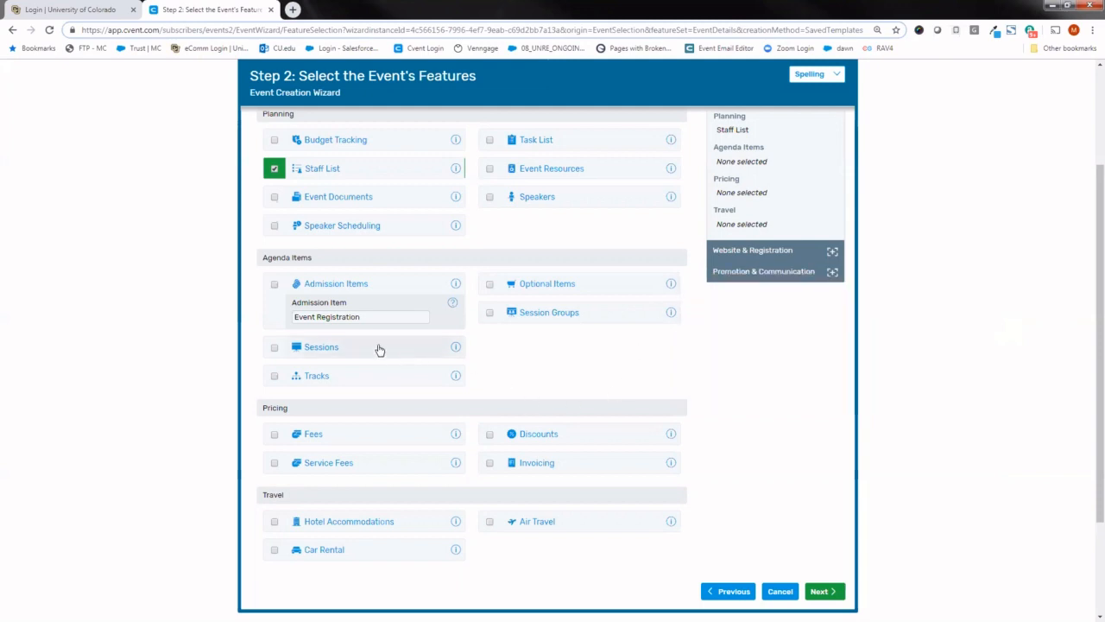
# - Leave the Sessions agenda feature unselected and continue to the Website & Registration features
pyautogui.click(275, 349)
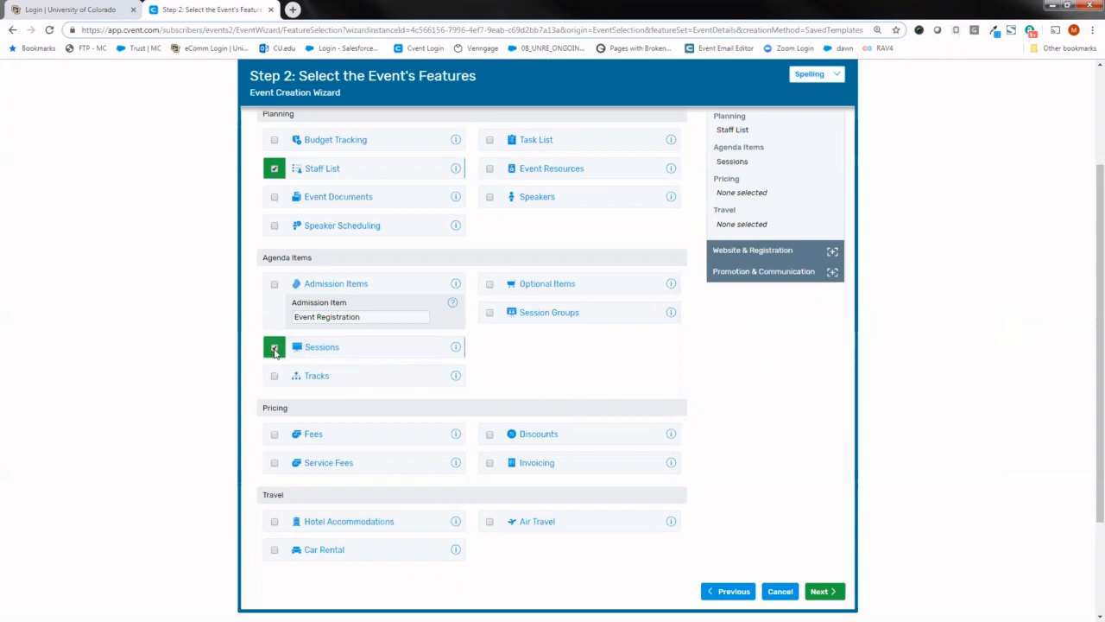
pyautogui.click(275, 350)
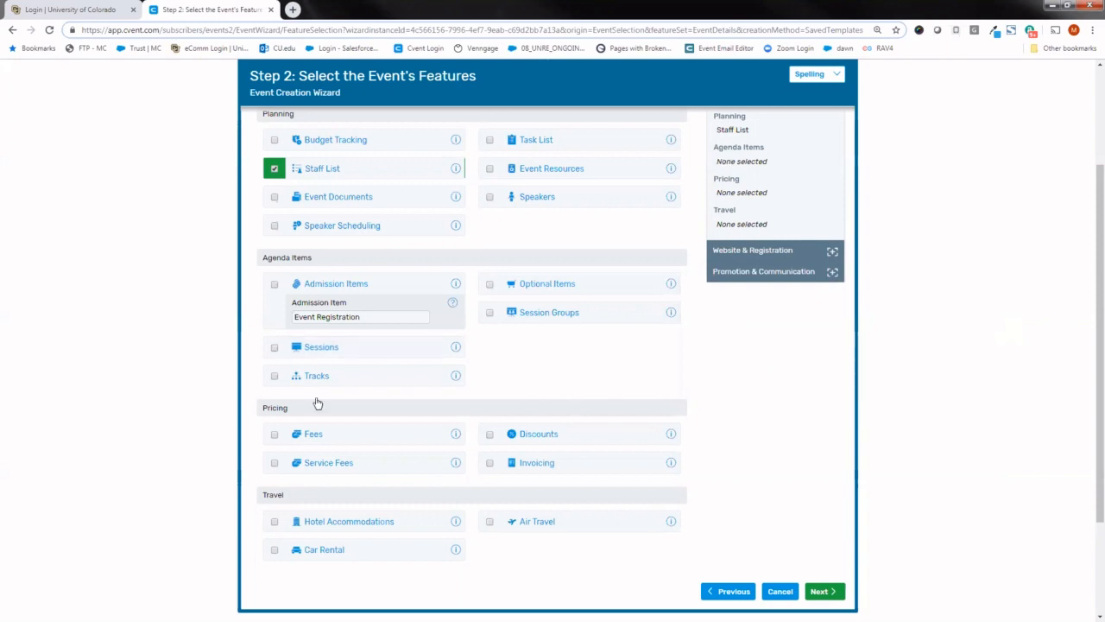
pyautogui.click(824, 592)
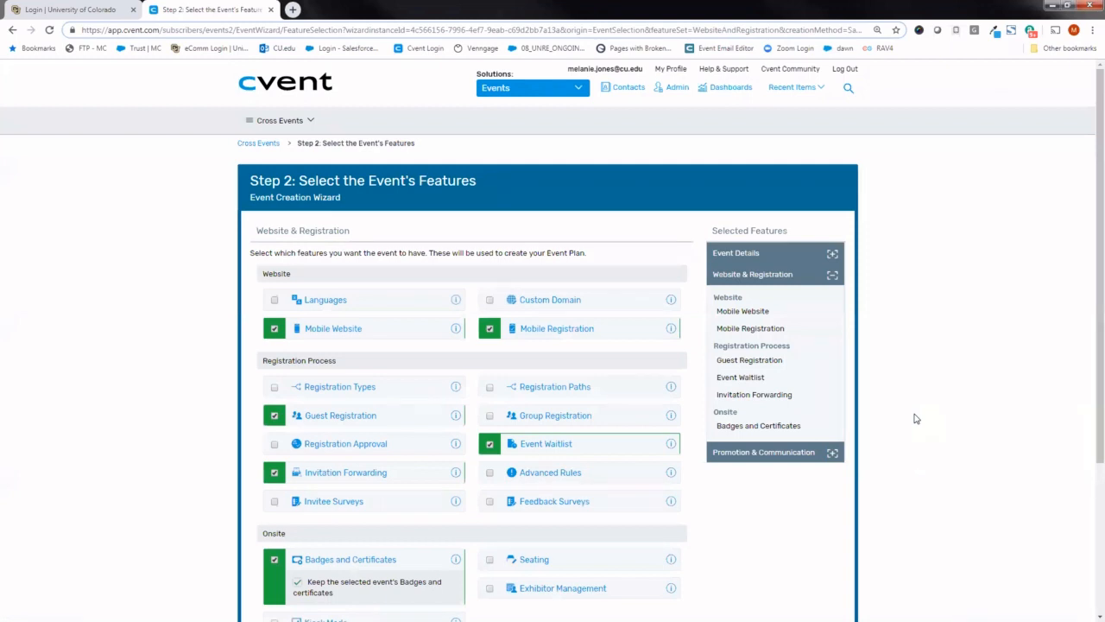
# - Keep the preselected Website & Registration and Promotion & Communication features and finish creating the event
pyautogui.scroll(-1, 1083, 195)
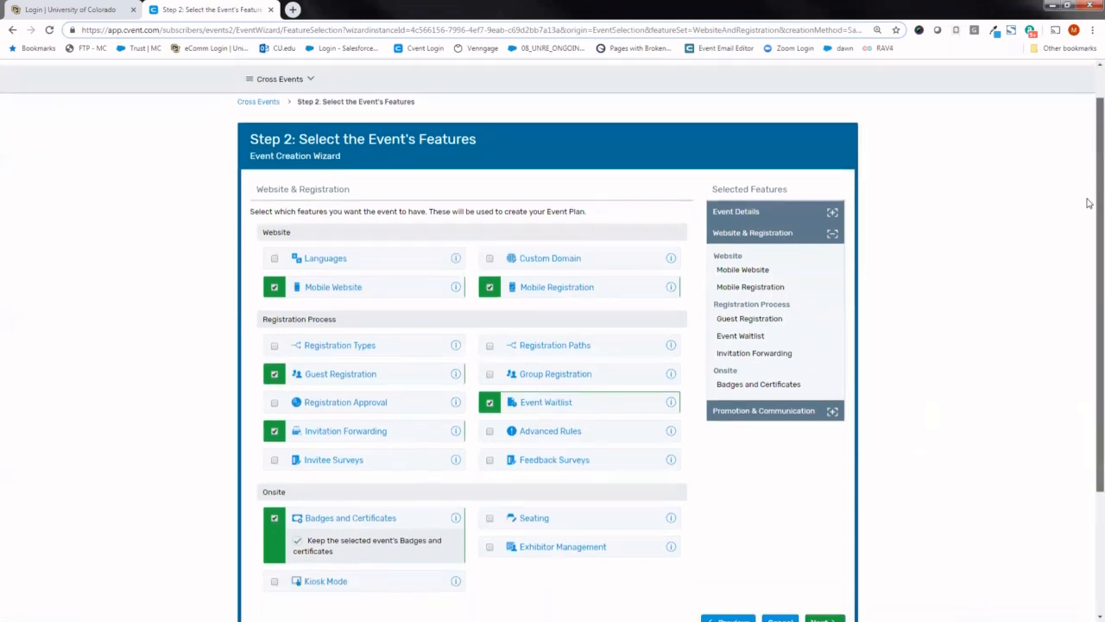
pyautogui.scroll(-1, 1087, 203)
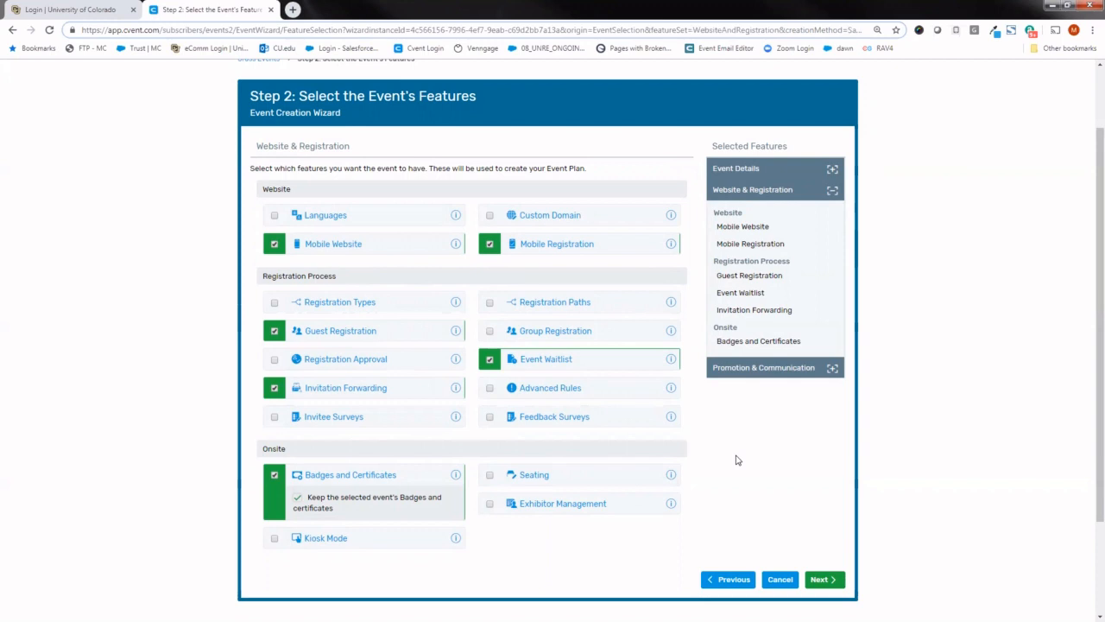
pyautogui.click(824, 580)
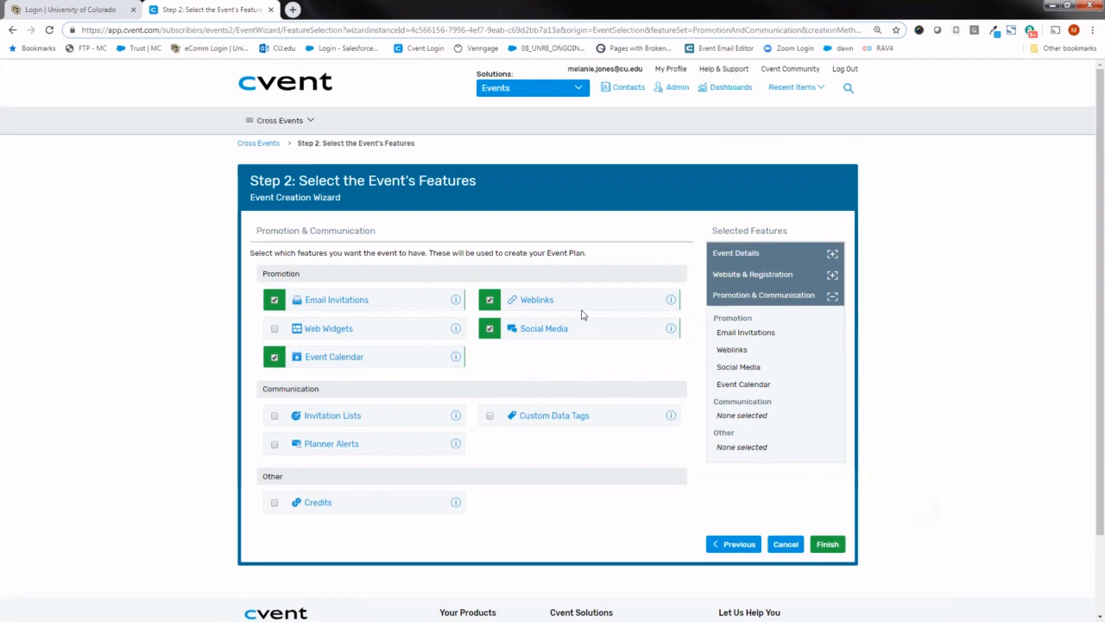
pyautogui.moveTo(672, 303)
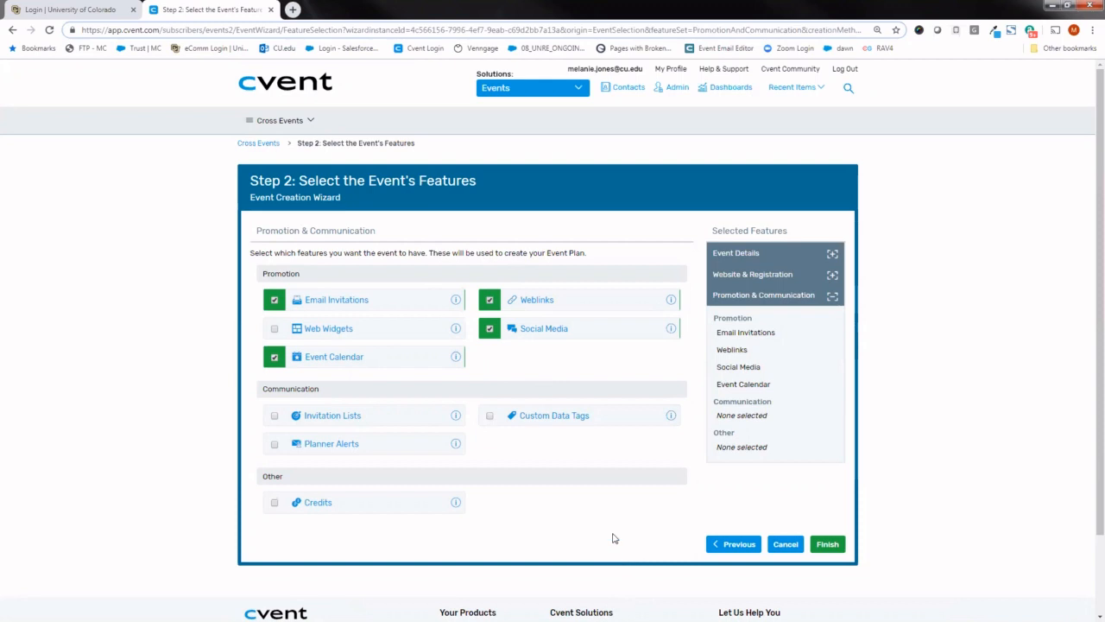
pyautogui.click(827, 545)
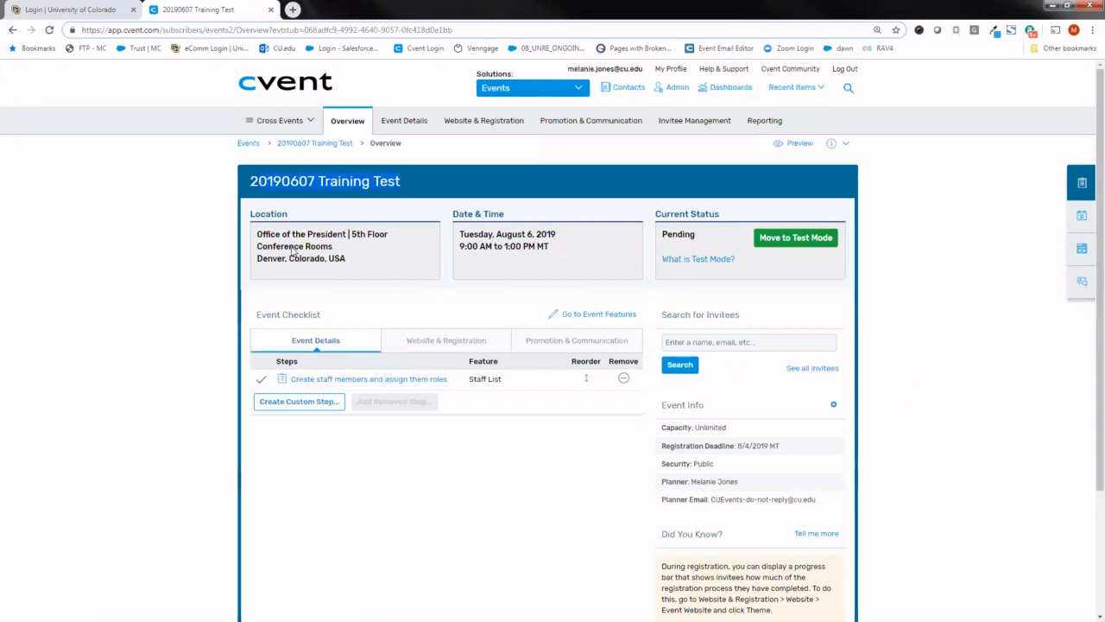
# - Review the new event's location, date and time, and current status on its overview page
pyautogui.moveTo(257, 233); pyautogui.dragTo(367, 263)
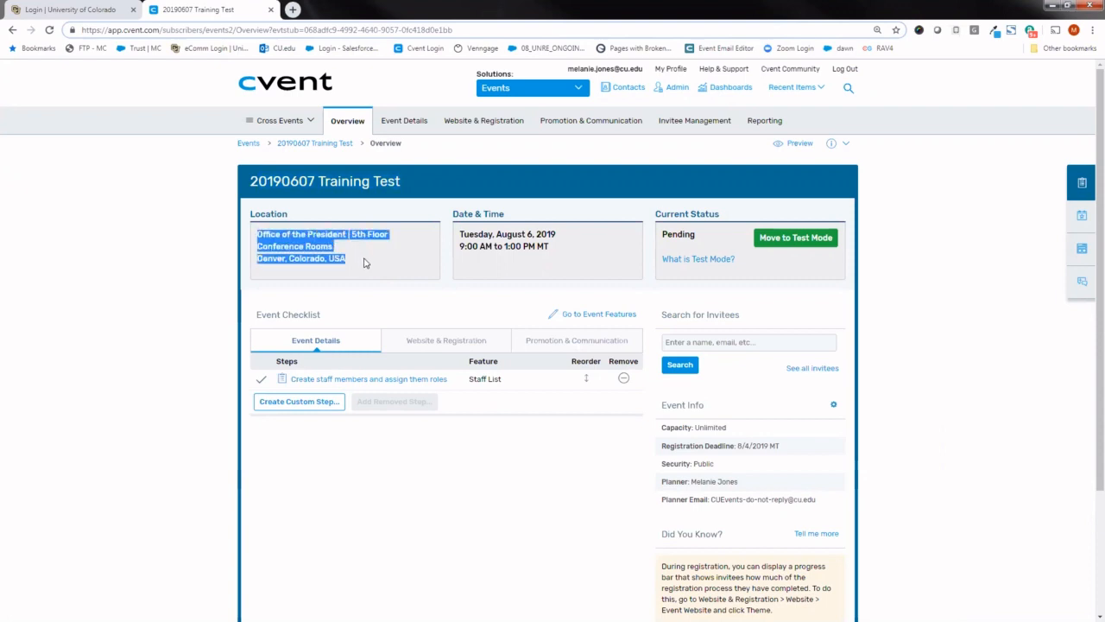
pyautogui.moveTo(543, 246); pyautogui.dragTo(452, 242)
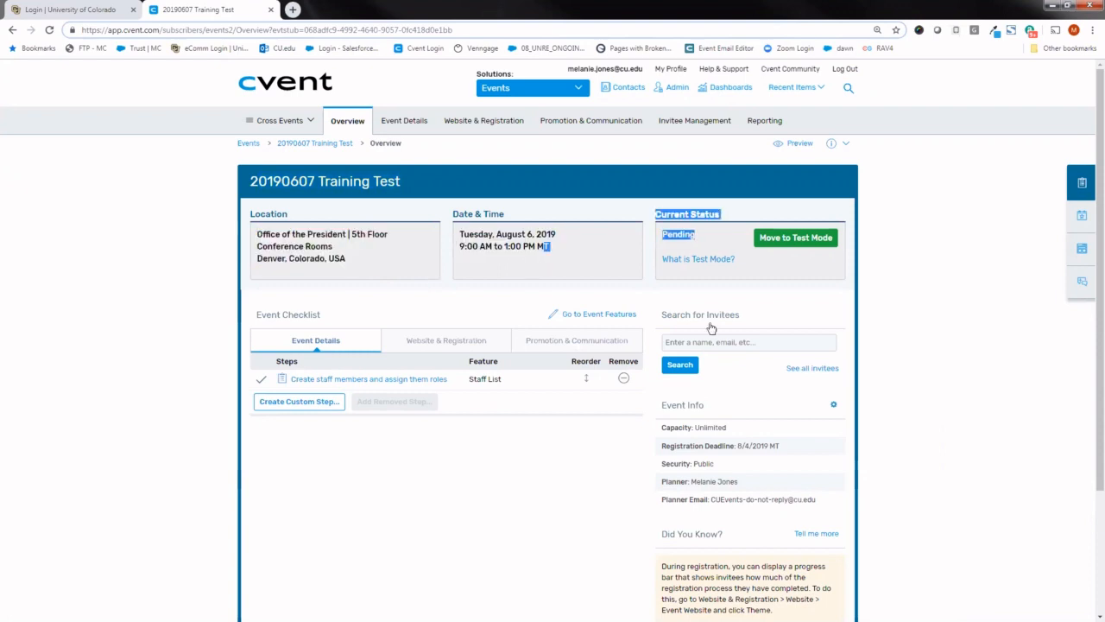
pyautogui.click(938, 358)
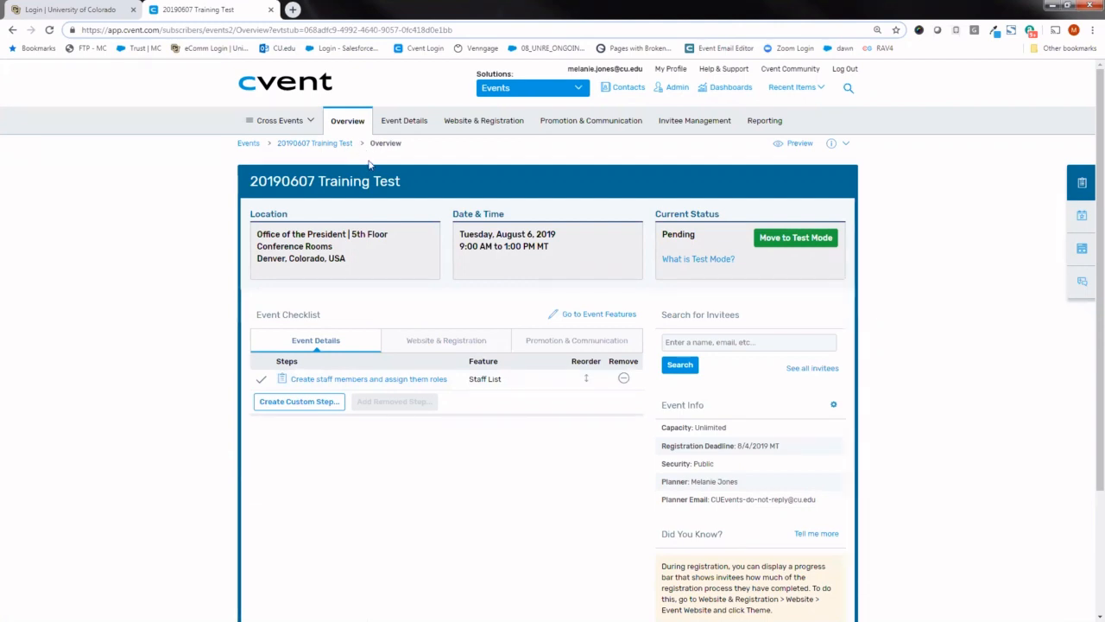
pyautogui.moveTo(393, 127)
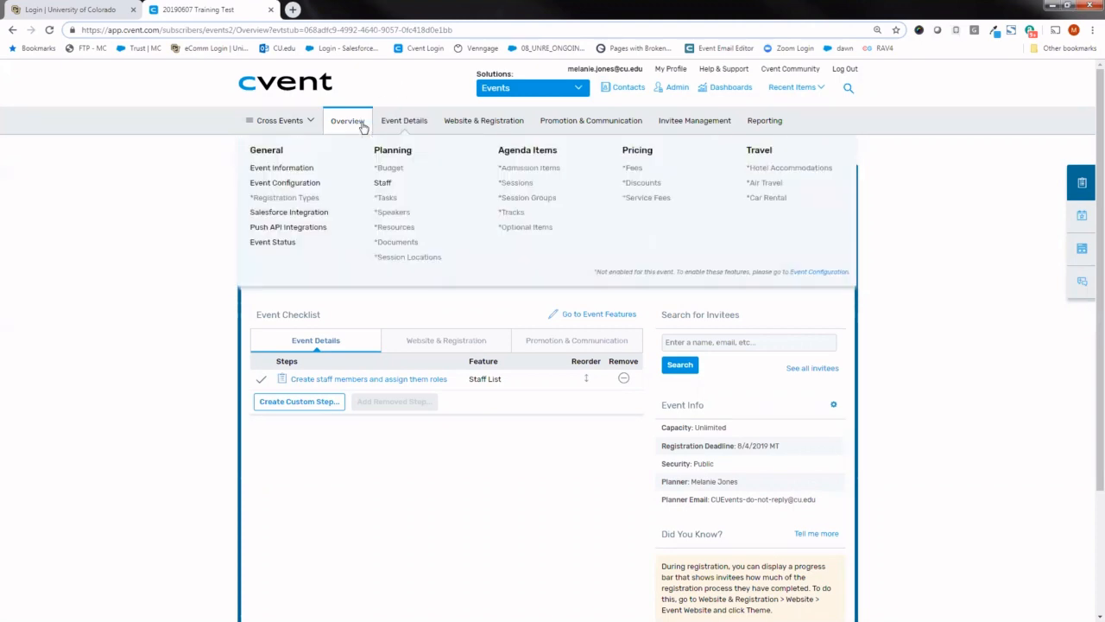
pyautogui.click(348, 129)
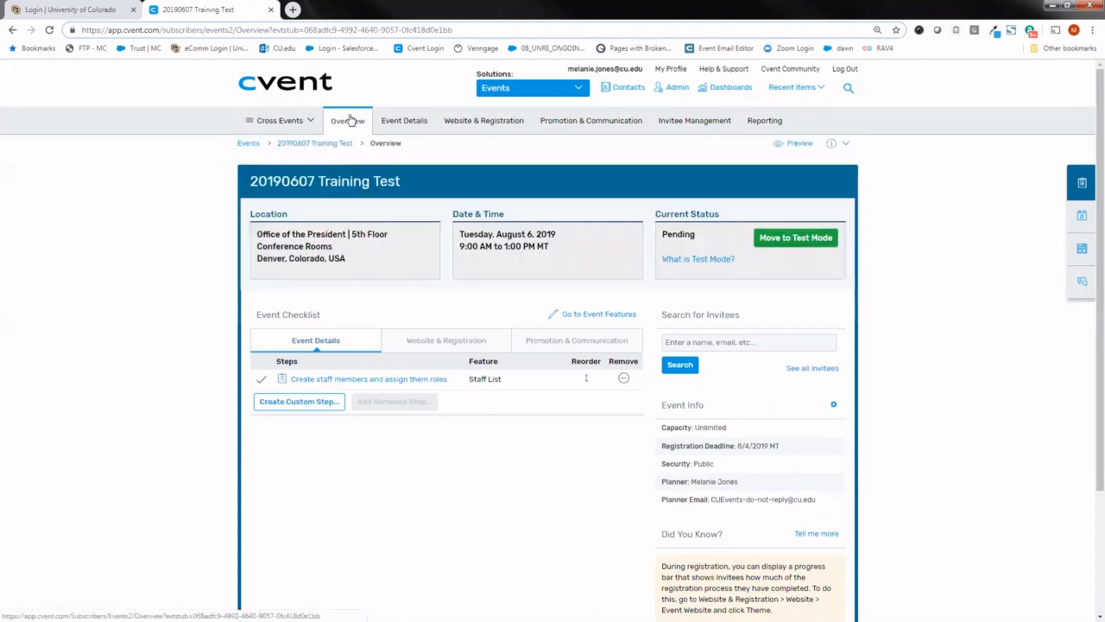
# - Open the Event Information page and review the event's details and custom fields
pyautogui.moveTo(389, 122)
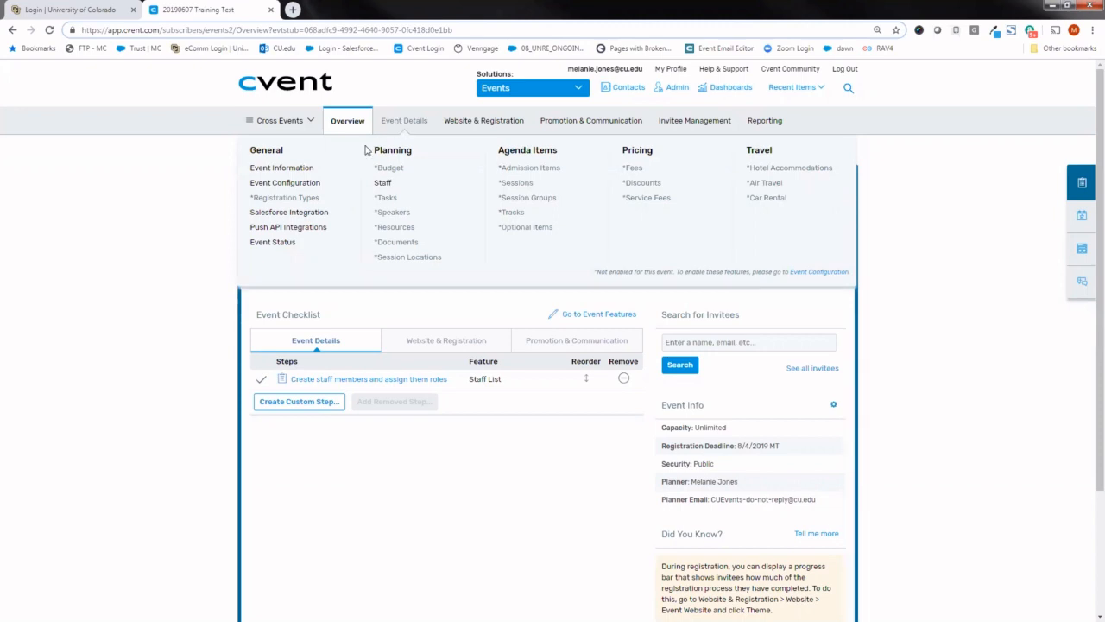
pyautogui.click(311, 171)
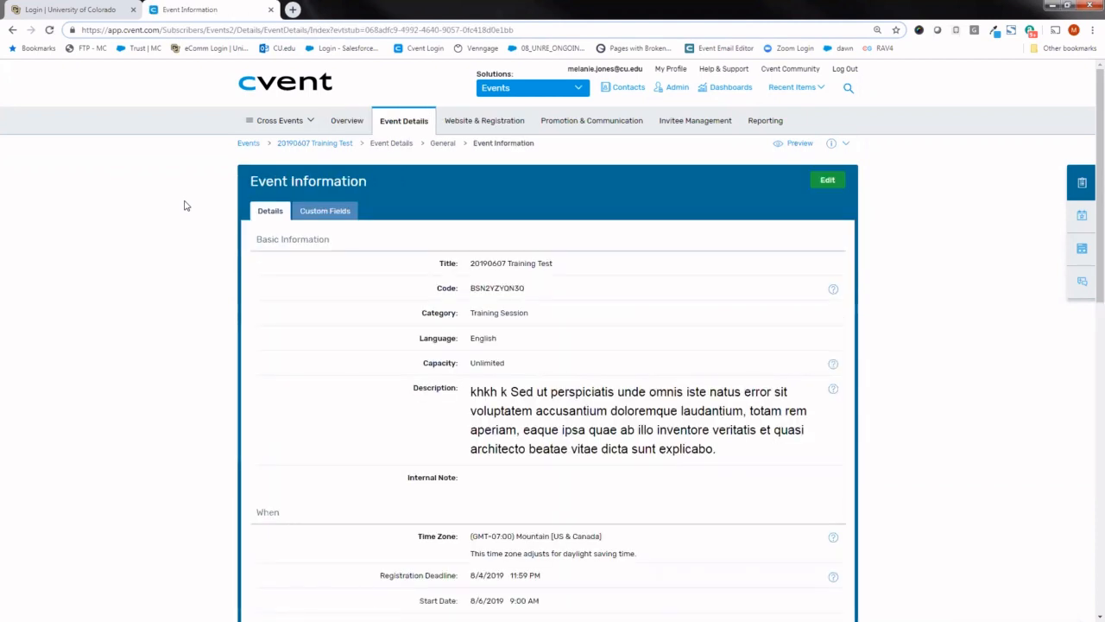
pyautogui.scroll(-1, 1089, 154)
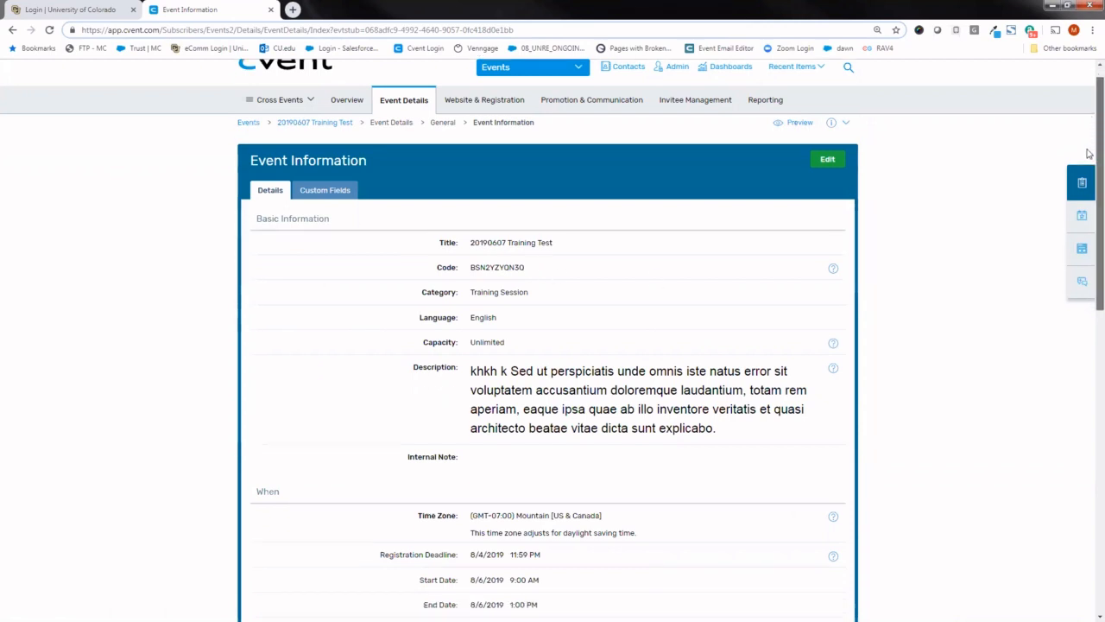
pyautogui.moveTo(1090, 154); pyautogui.dragTo(1089, 128)
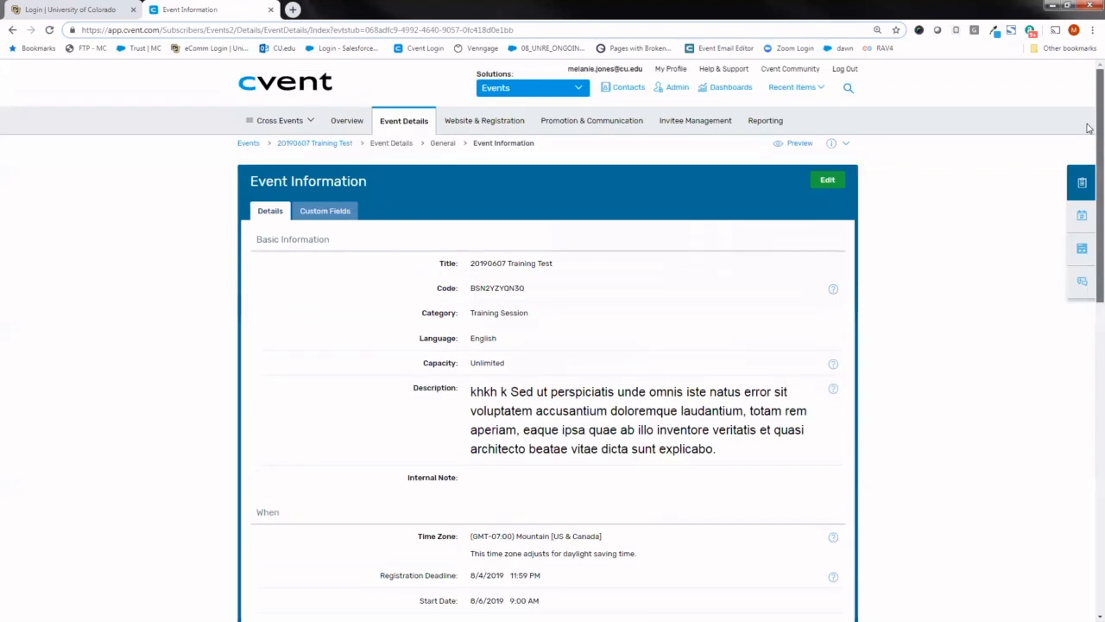
pyautogui.click(328, 215)
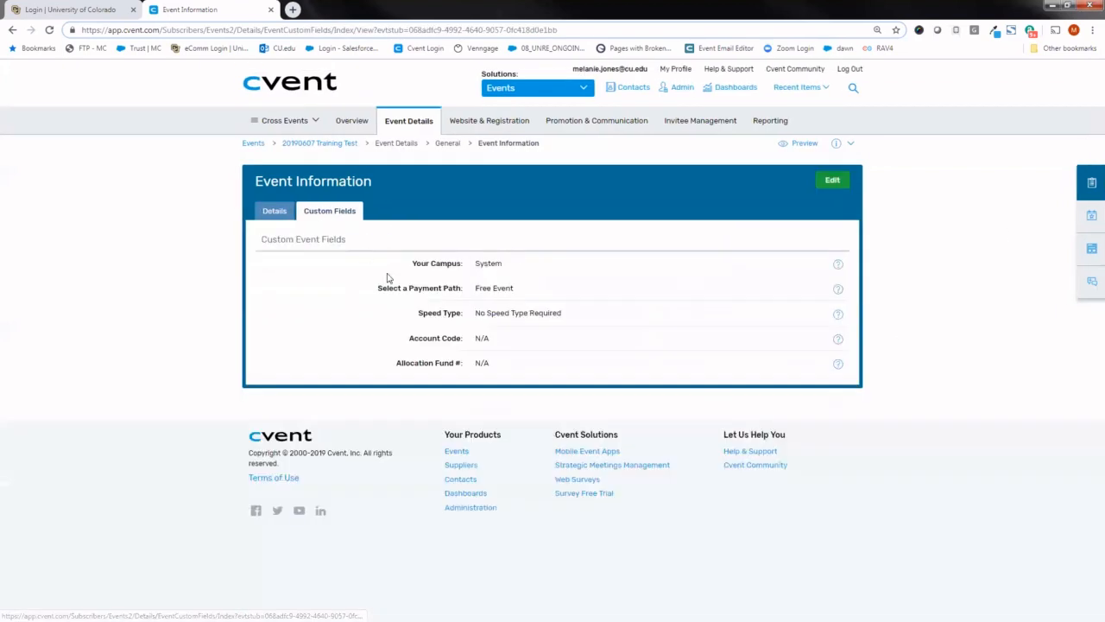
pyautogui.click(270, 213)
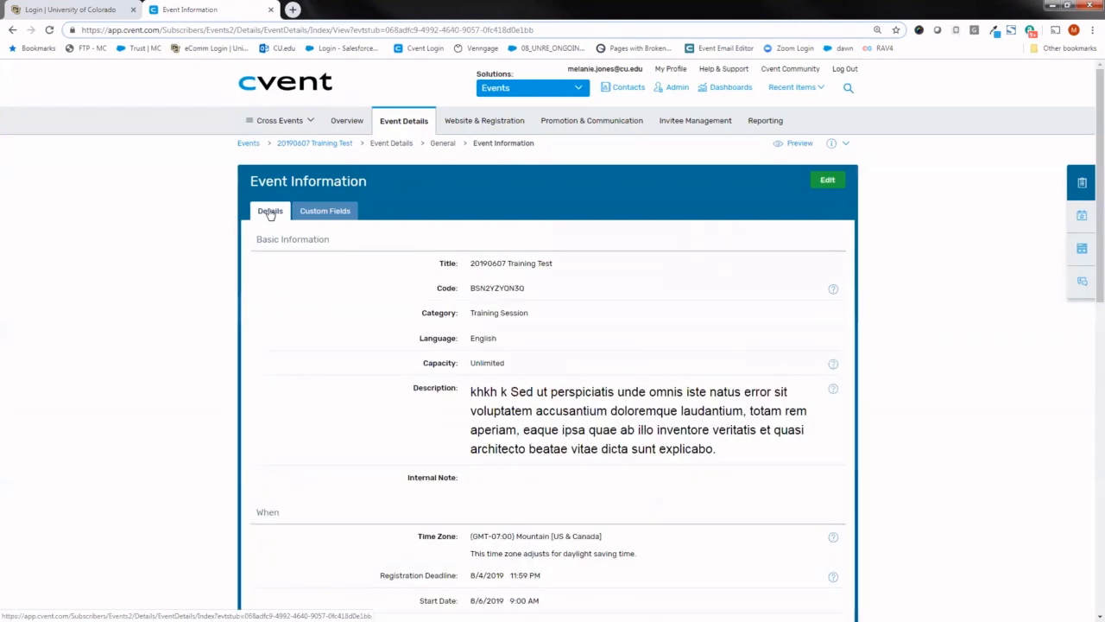
pyautogui.scroll(-2, 994, 217)
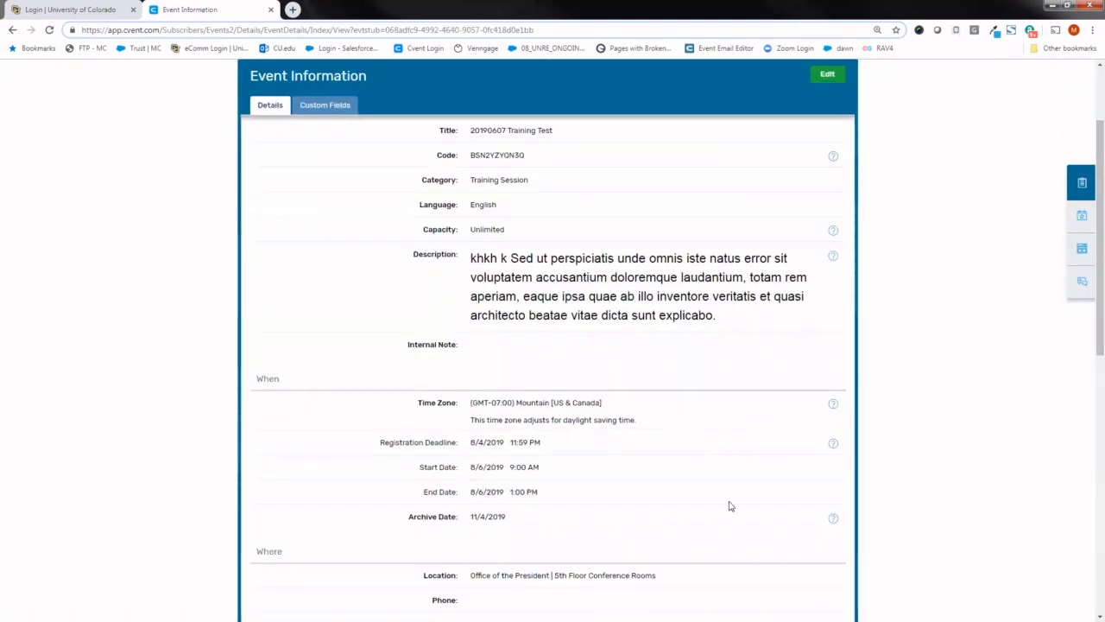
pyautogui.scroll(2, 922, 195)
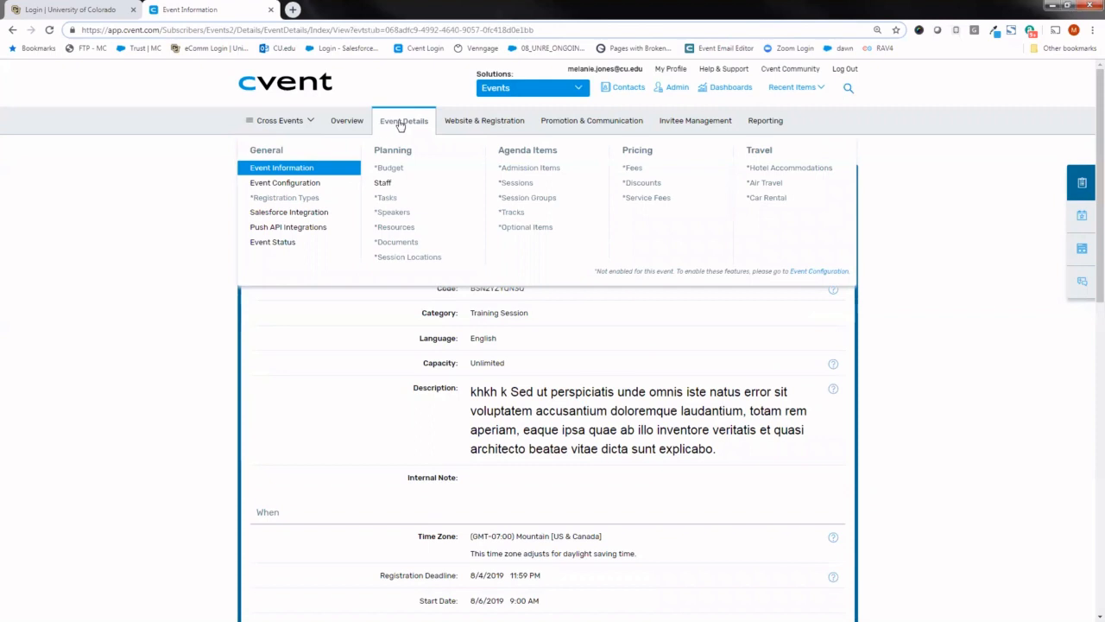
# - In Event Configuration, remove the Staff List feature, add Budget Tracking, and save the changes
pyautogui.click(313, 188)
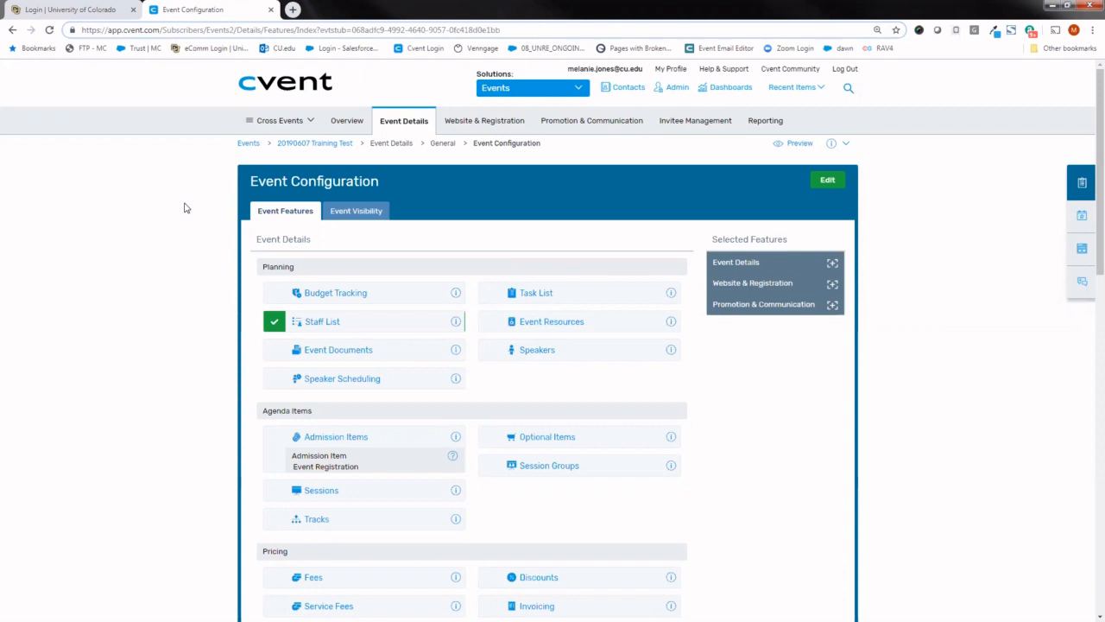
pyautogui.click(828, 185)
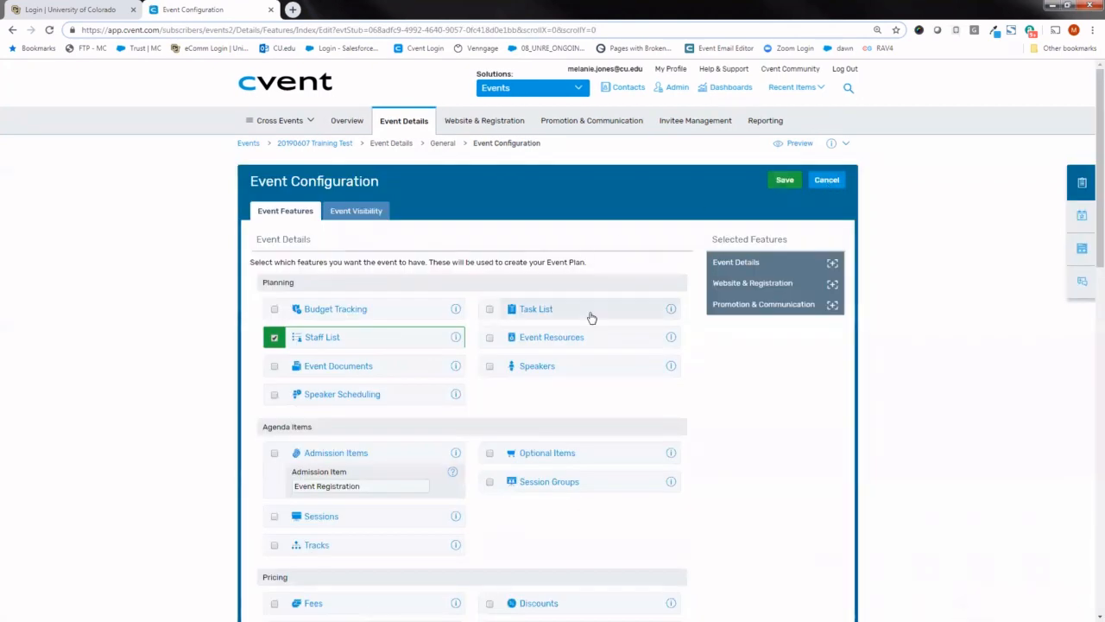
pyautogui.click(275, 337)
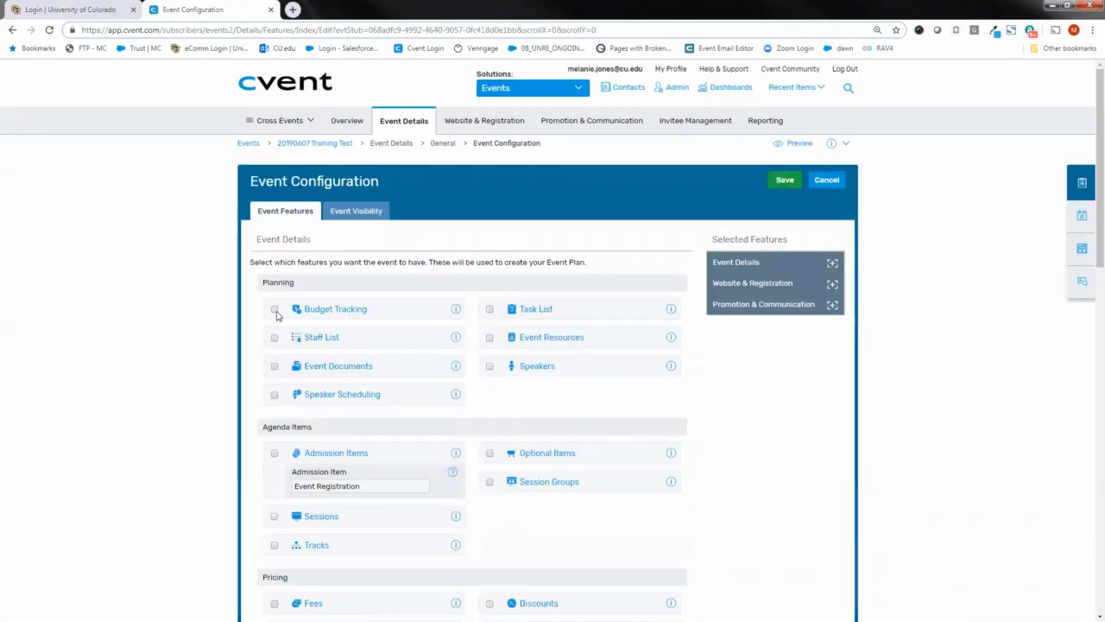
pyautogui.click(275, 309)
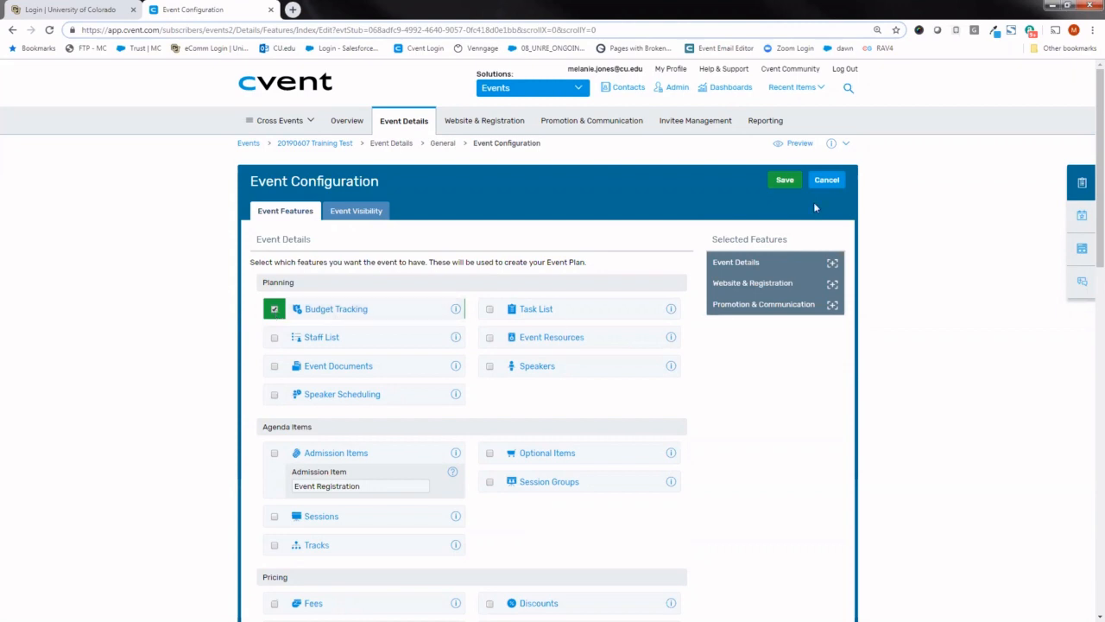
pyautogui.click(787, 183)
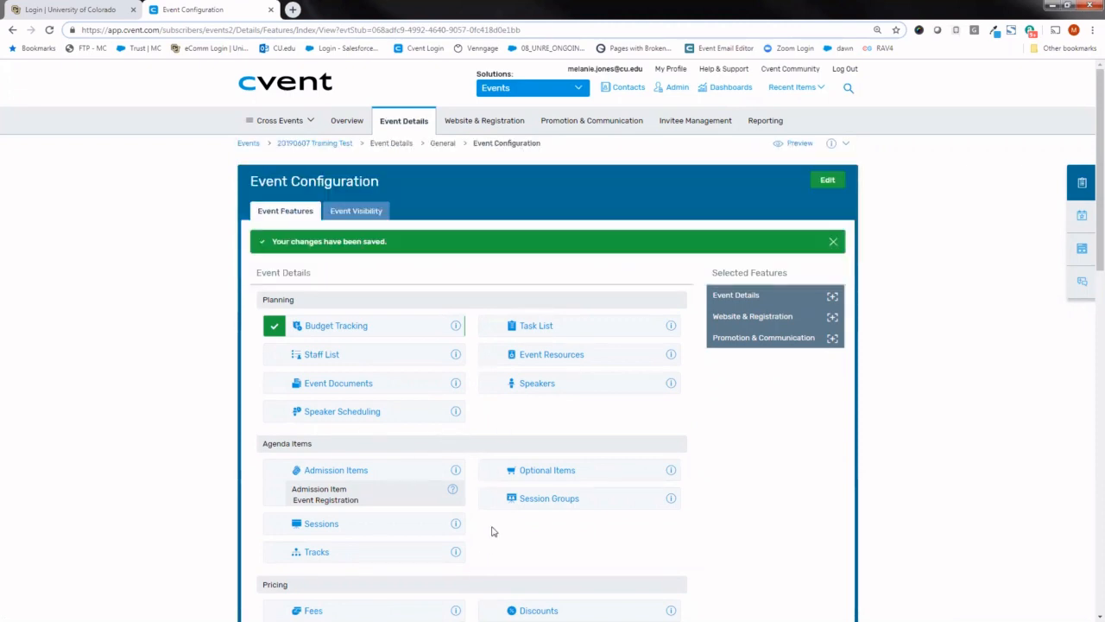
# - Return to the event overview and mark the checklist step "Establish your budget's high-level estimates" as complete
pyautogui.moveTo(402, 129)
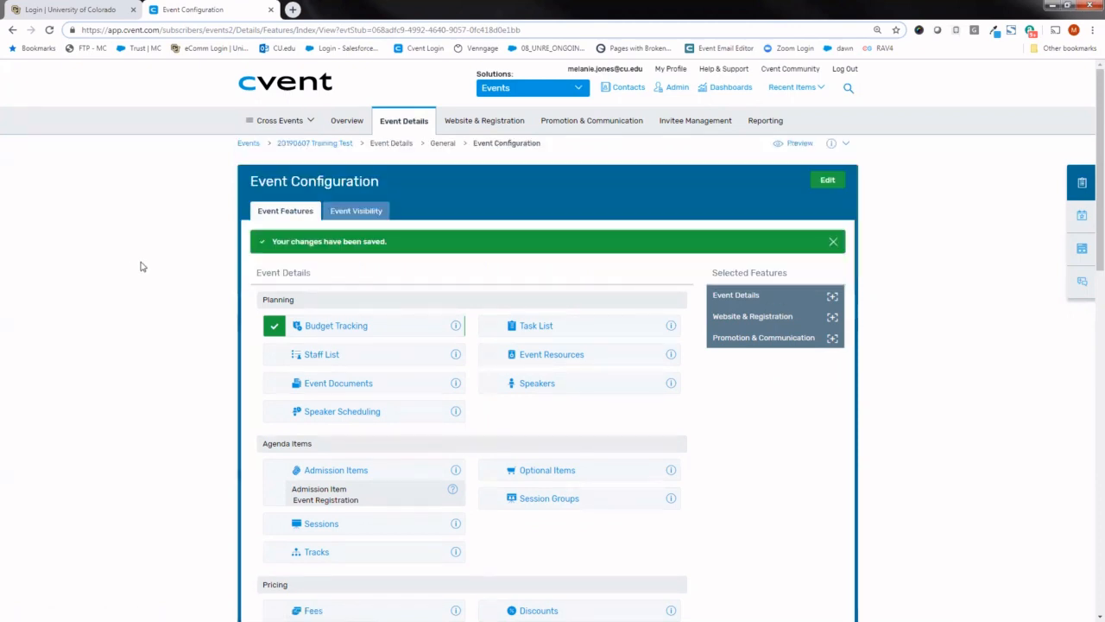
pyautogui.click(341, 122)
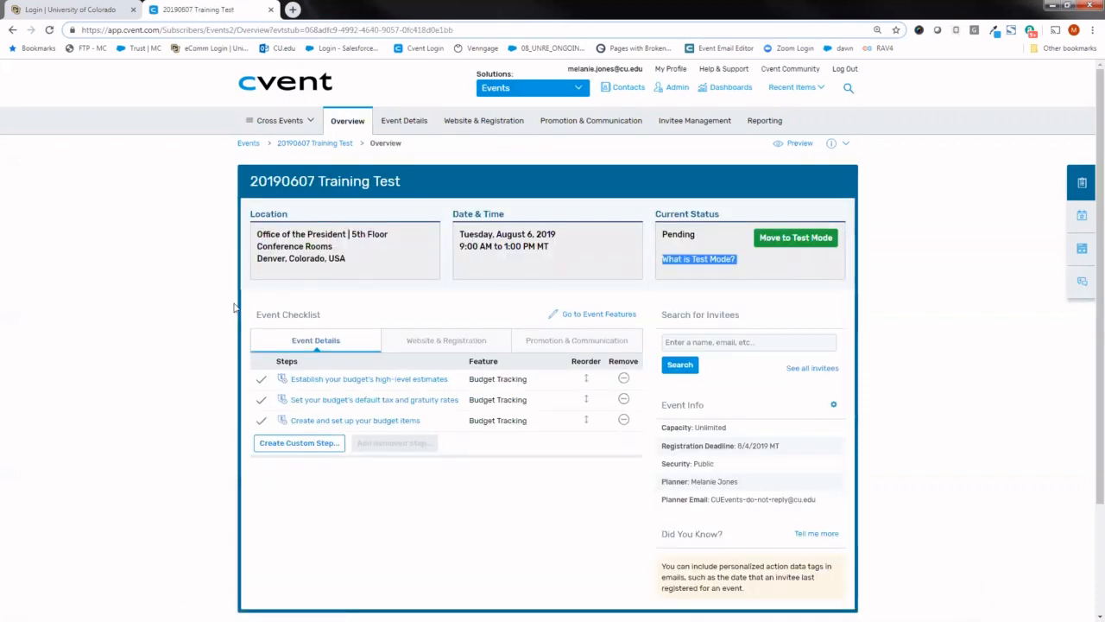
pyautogui.moveTo(235, 308); pyautogui.dragTo(262, 314)
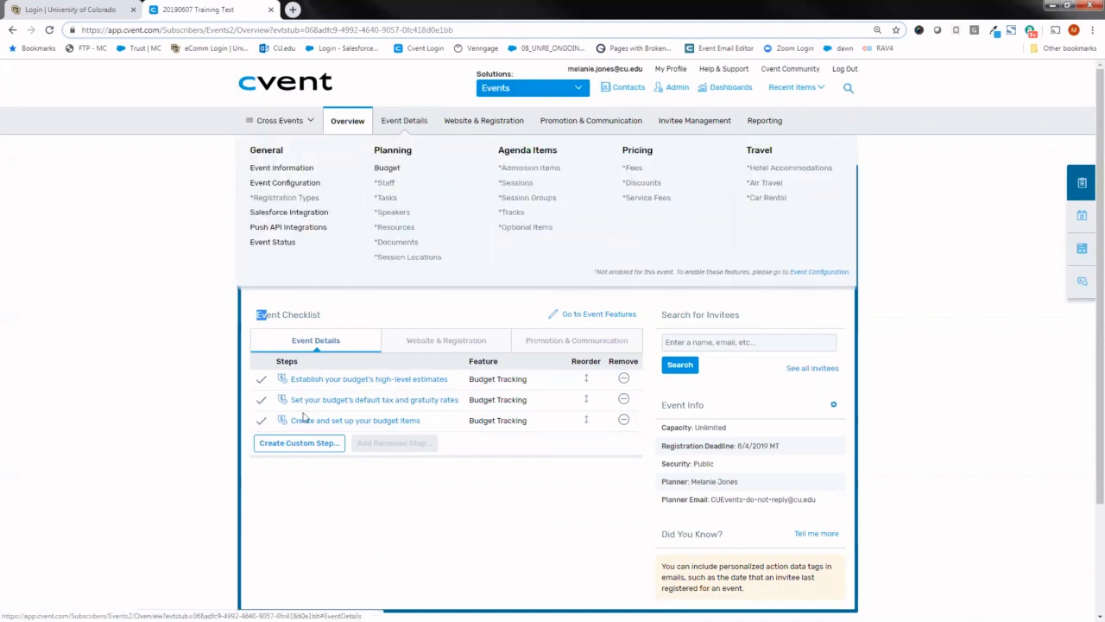
pyautogui.click(261, 379)
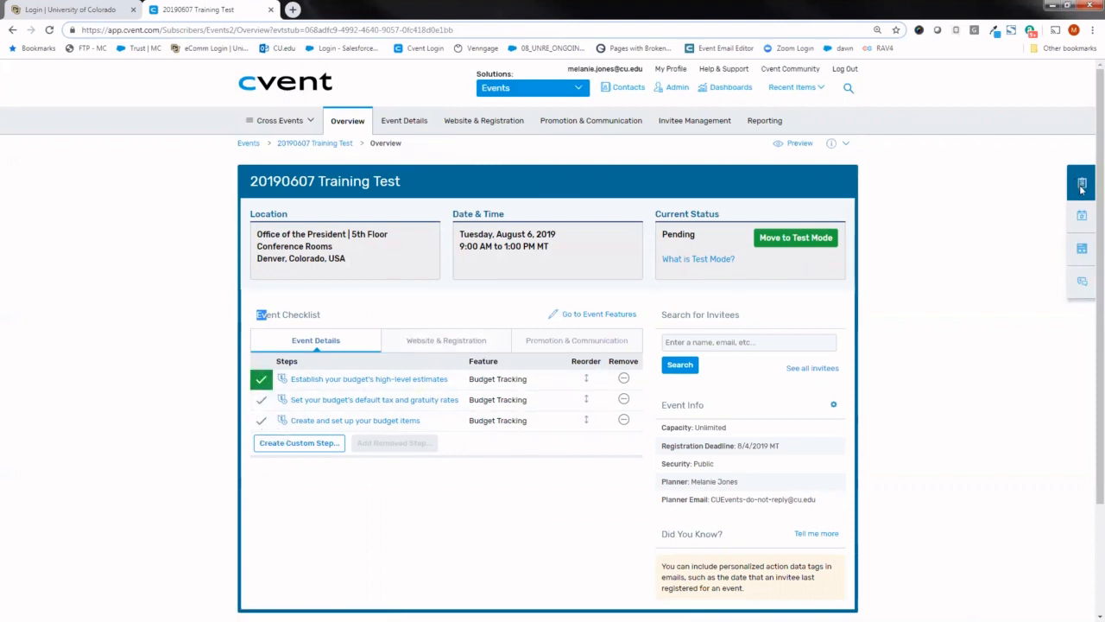
pyautogui.click(1080, 185)
pyautogui.click(1081, 219)
pyautogui.moveTo(403, 121)
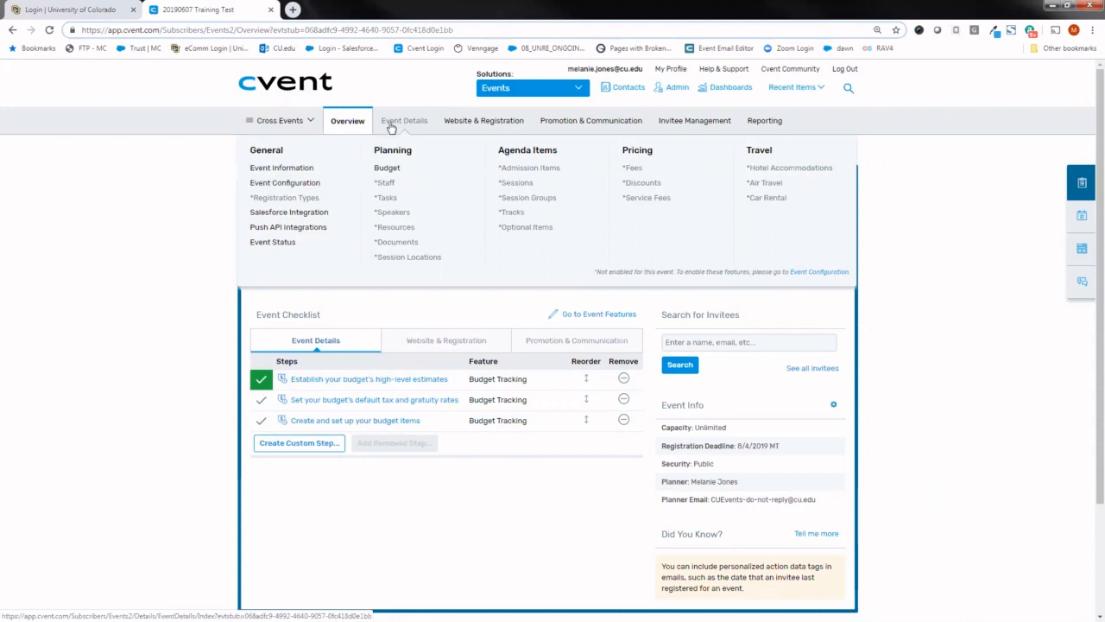
# - Open the Event Website page list and preview the event's website
pyautogui.moveTo(472, 126)
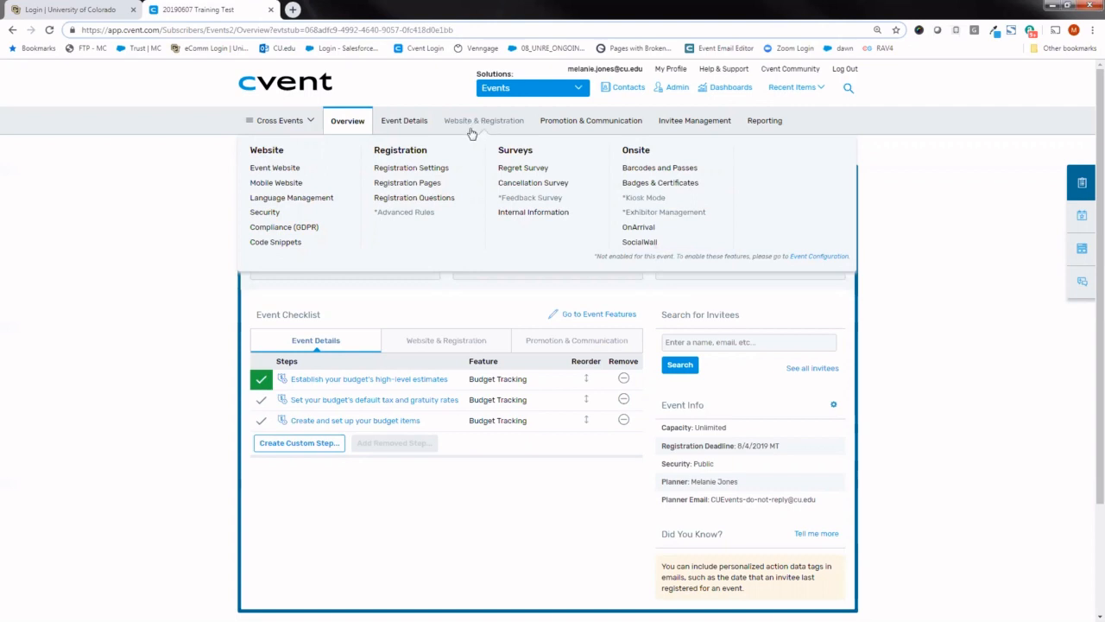
pyautogui.click(291, 170)
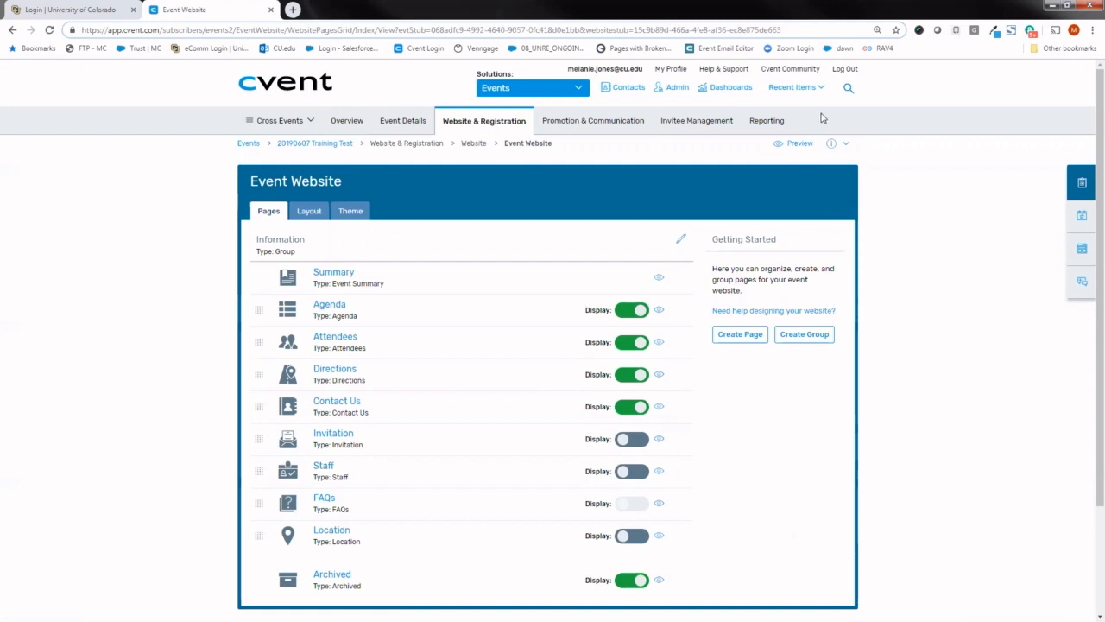
pyautogui.moveTo(765, 114)
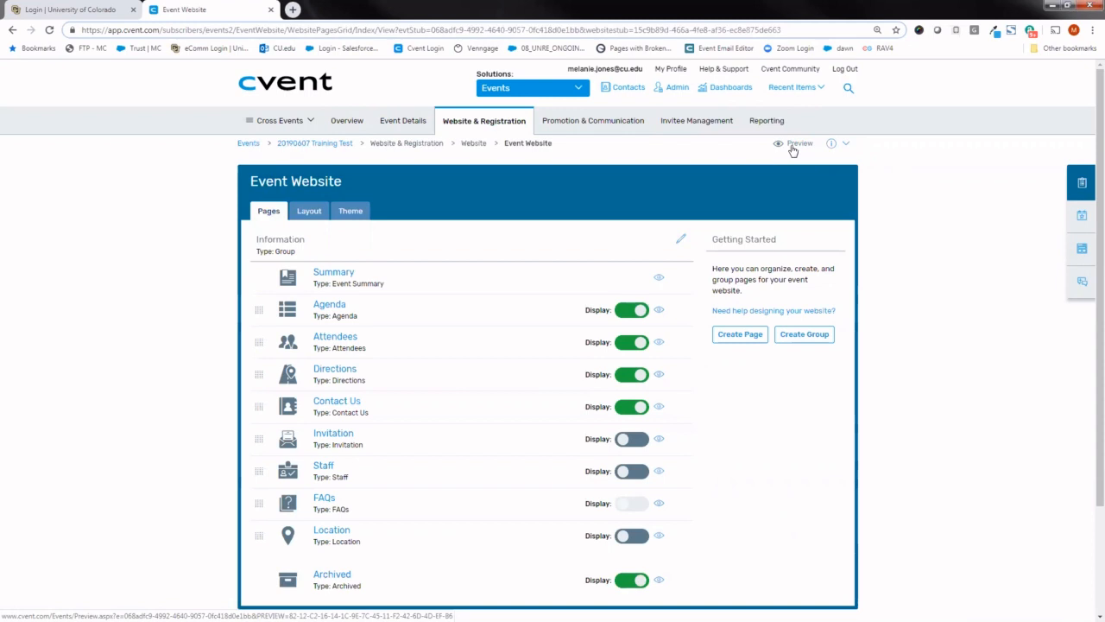
pyautogui.click(795, 145)
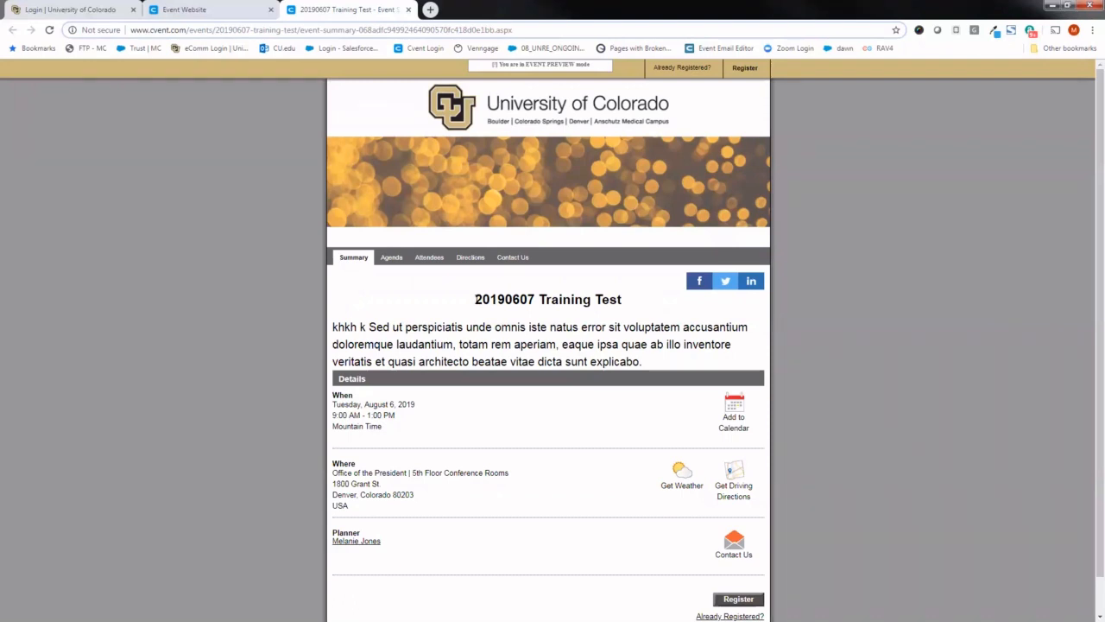
# - Review the previewed Summary page's event title, description, date, location and planner details
pyautogui.moveTo(476, 299); pyautogui.dragTo(625, 301)
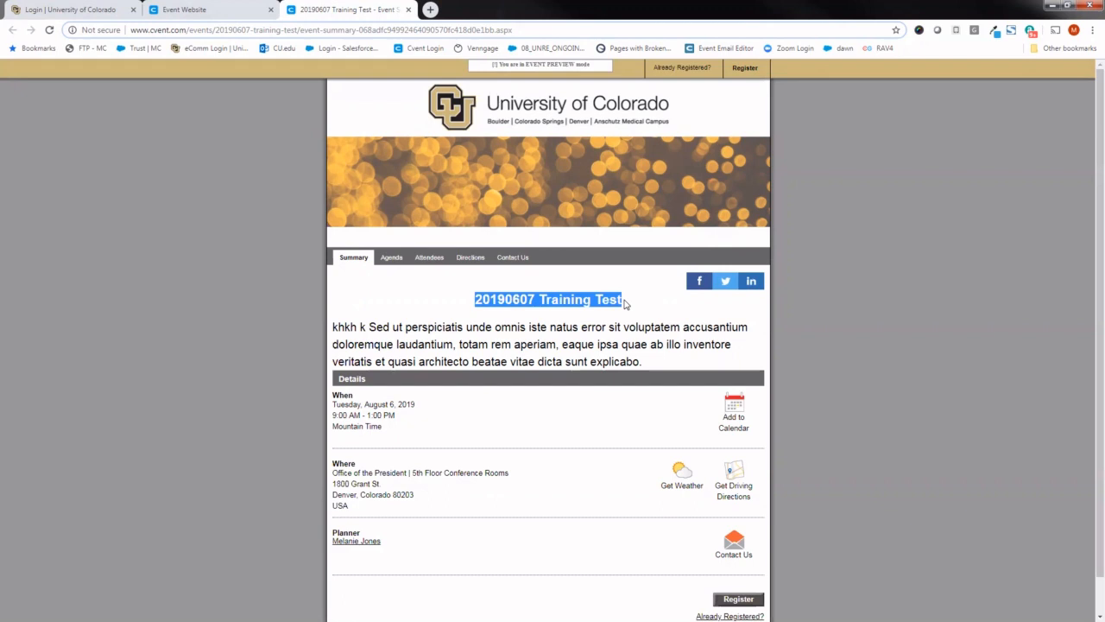
pyautogui.moveTo(643, 362); pyautogui.dragTo(332, 330)
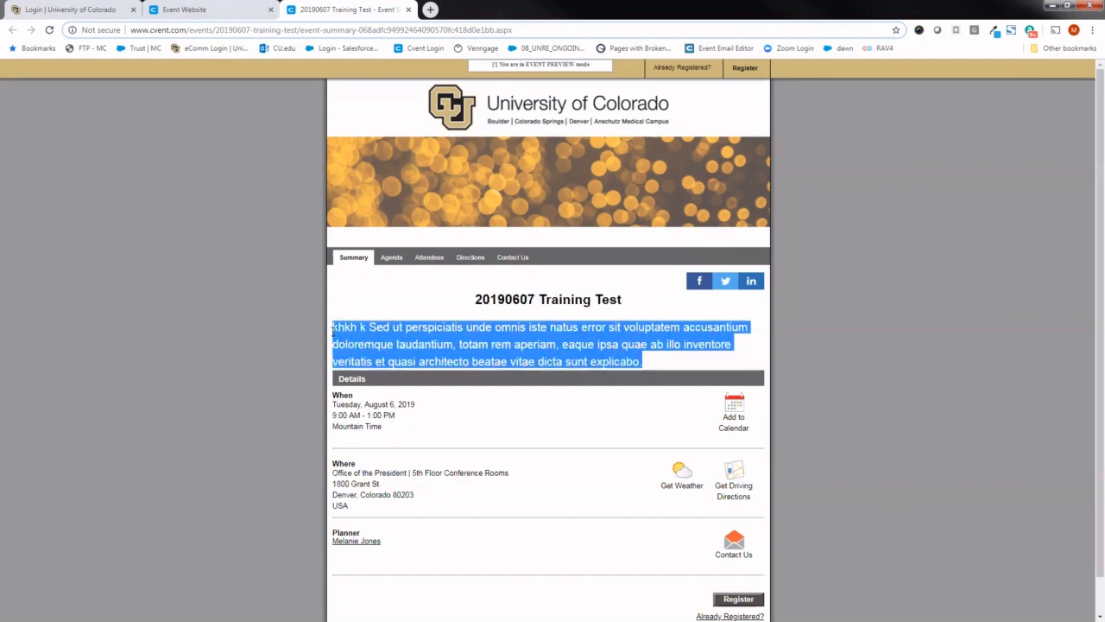
pyautogui.click(225, 285)
pyautogui.moveTo(329, 394); pyautogui.dragTo(352, 394)
pyautogui.moveTo(356, 465); pyautogui.dragTo(331, 463)
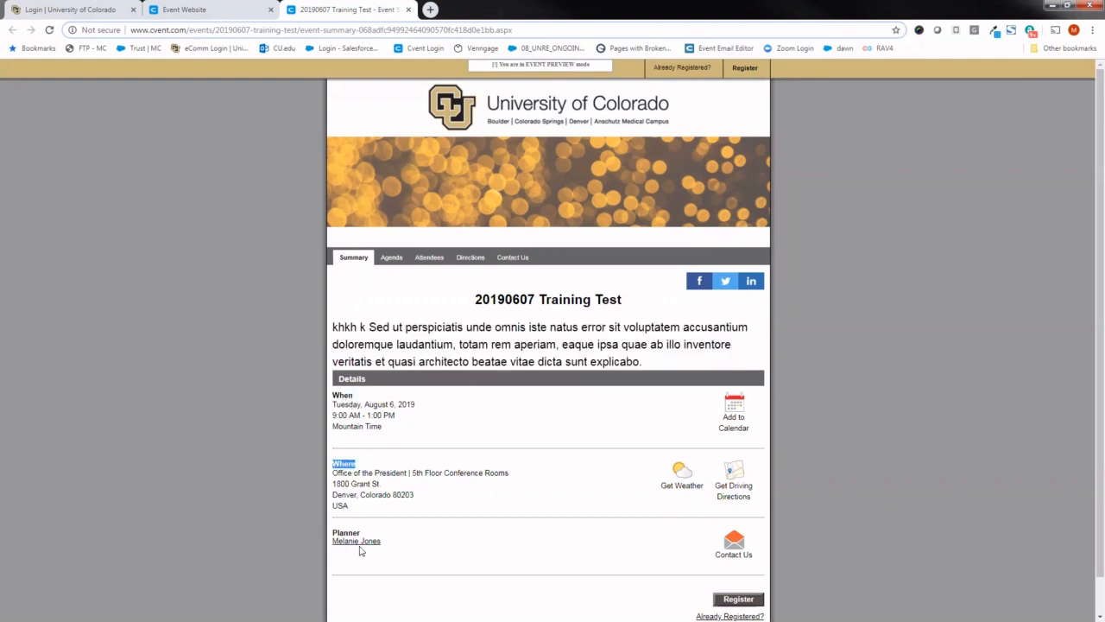
pyautogui.click(904, 441)
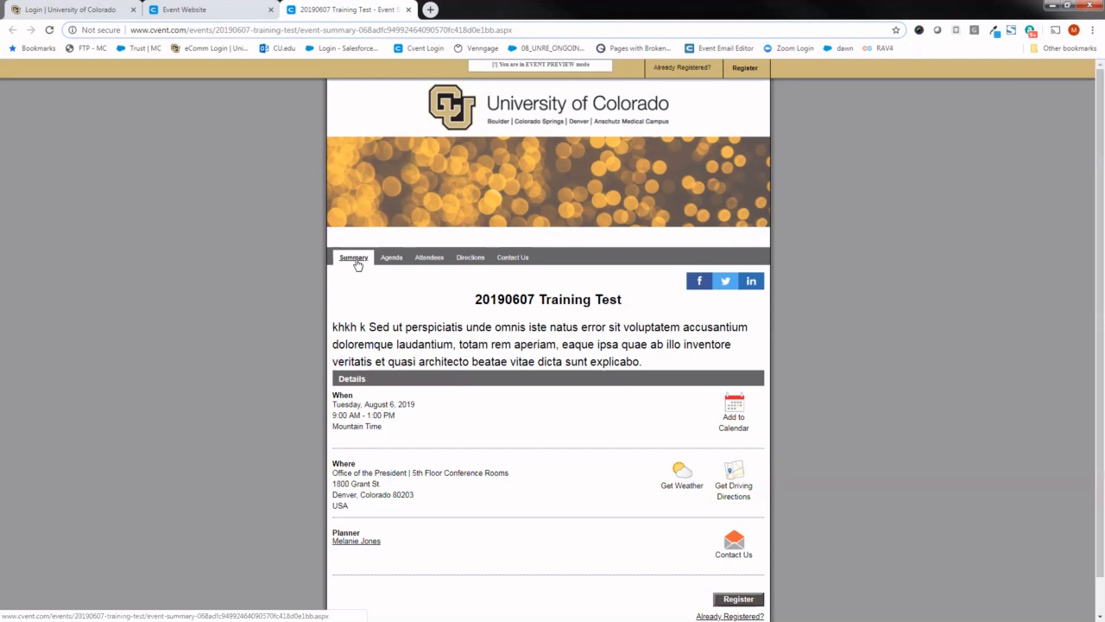
# - Review the Agenda, Attendees and Directions pages of the event website preview, including the destination address and map
pyautogui.click(390, 257)
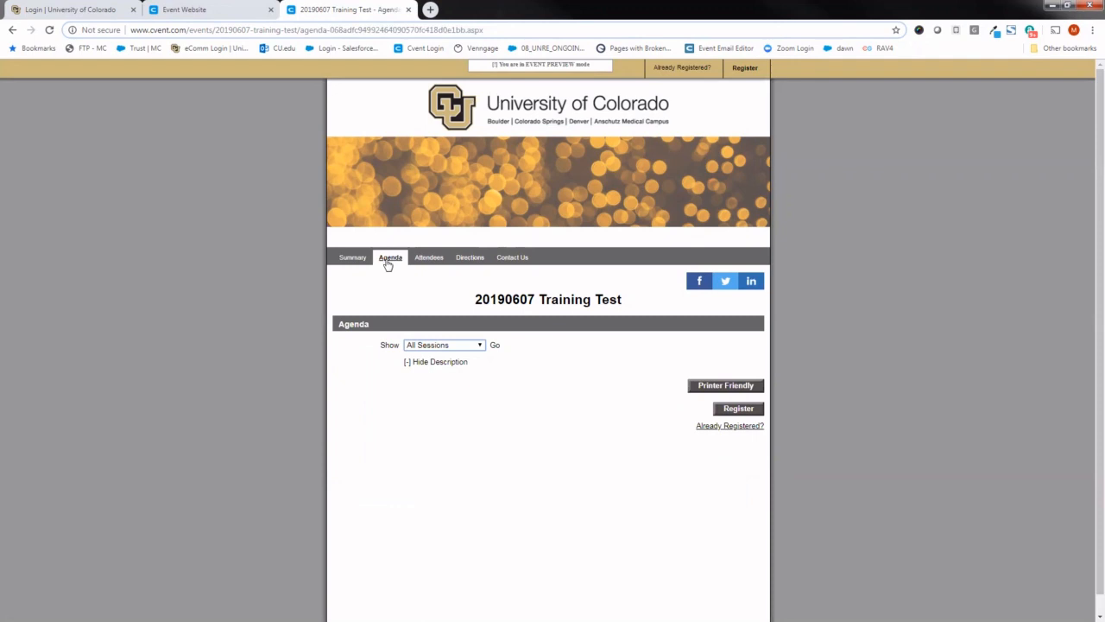
pyautogui.click(429, 257)
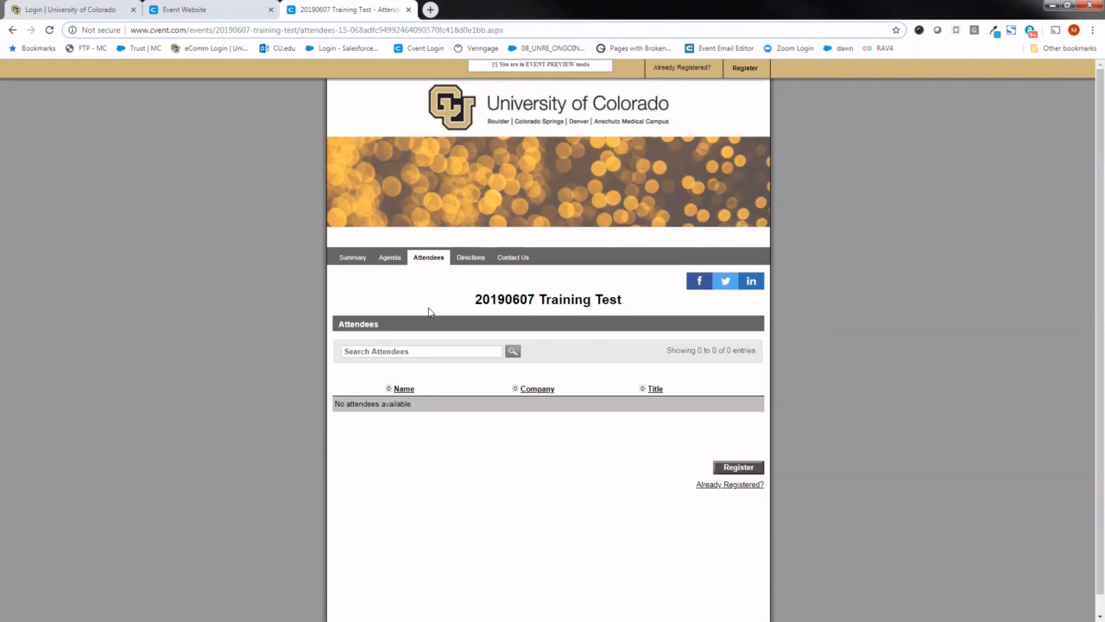
pyautogui.click(469, 258)
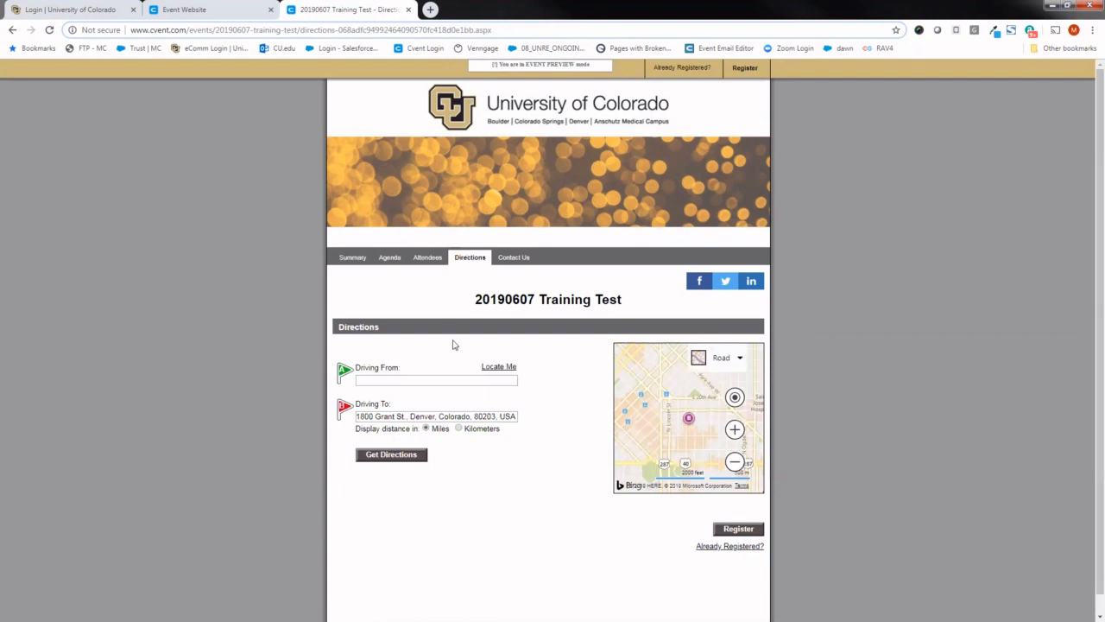
pyautogui.tripleClick(481, 416)
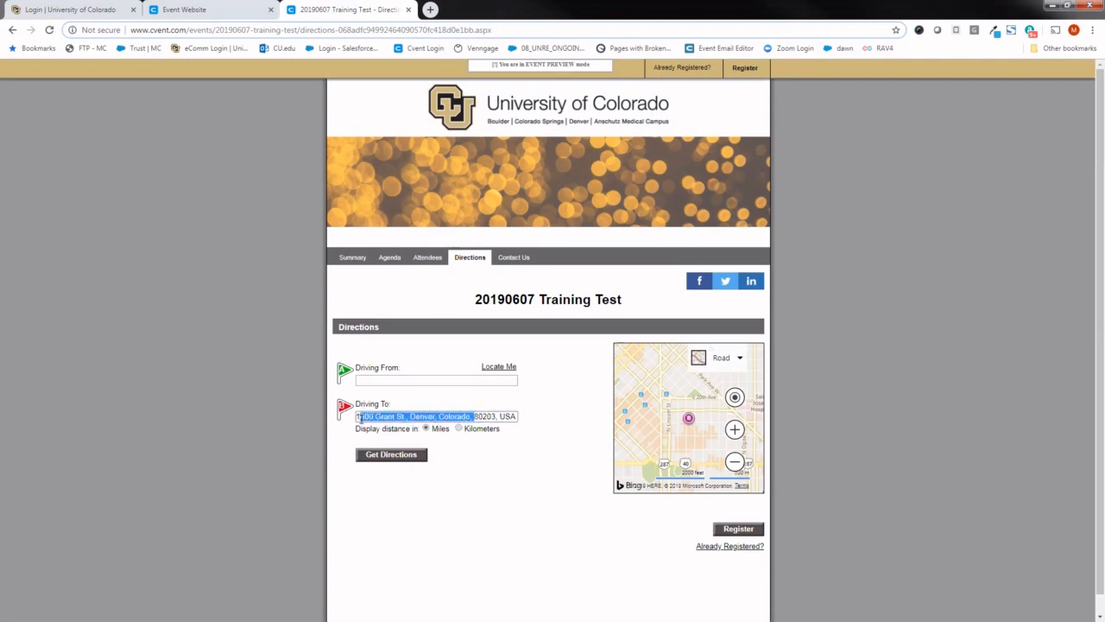
pyautogui.click(518, 471)
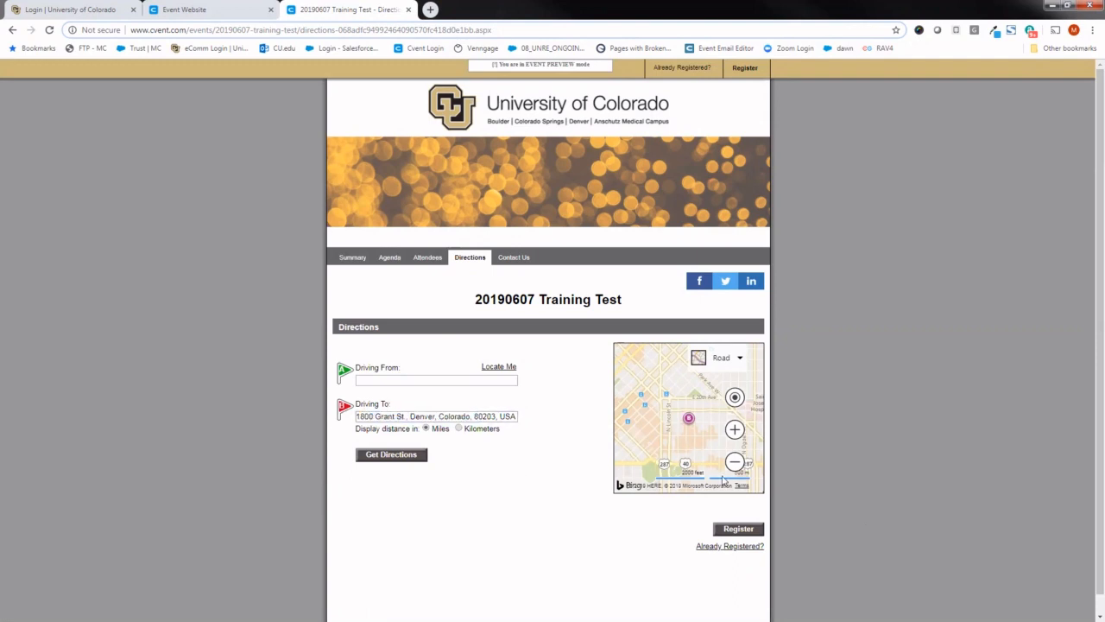
pyautogui.click(720, 357)
# - Examine the preview's Contact Us page, including the planner's contact e-mail and the message form
pyautogui.click(524, 261)
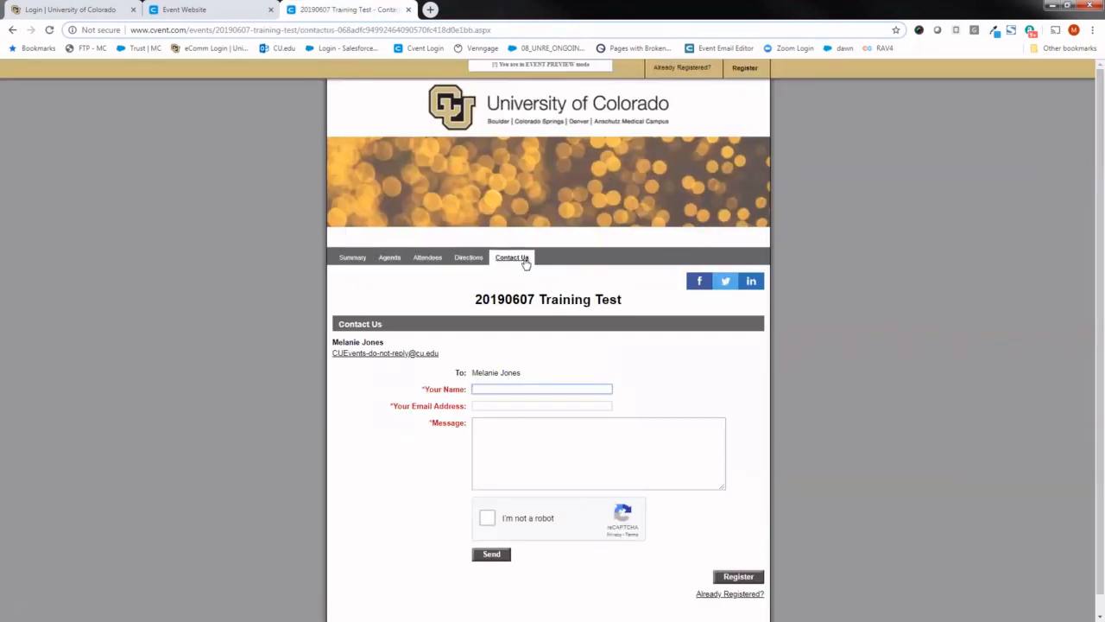
pyautogui.moveTo(438, 353); pyautogui.dragTo(328, 362)
pyautogui.click(270, 286)
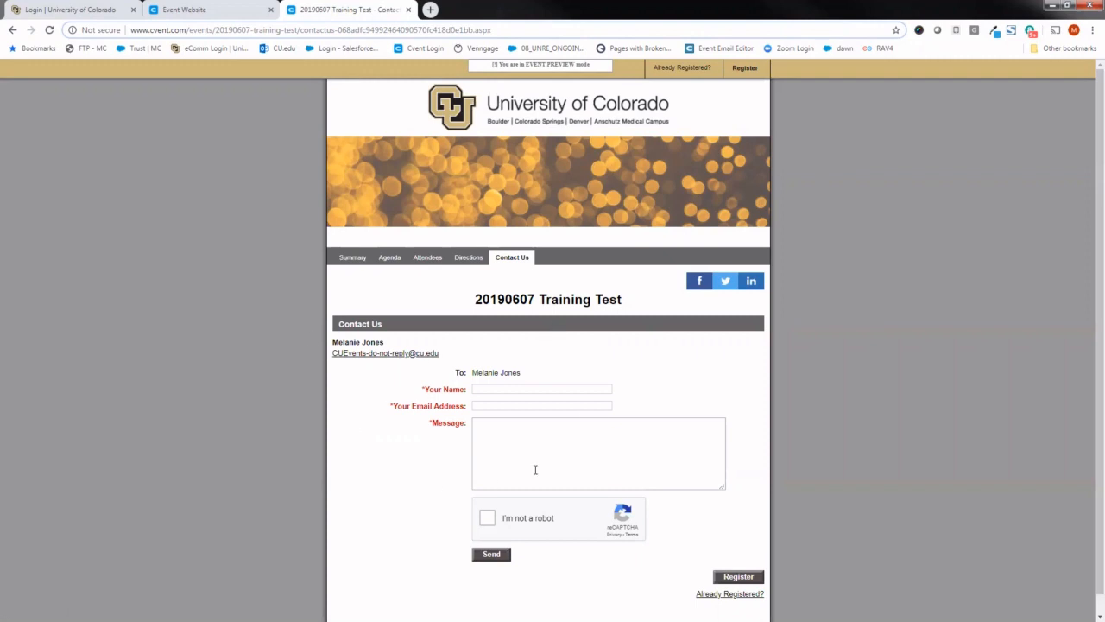
# - In the Event Website page list, hide the Agenda page and move Contact Us directly above Attendees
pyautogui.click(234, 8)
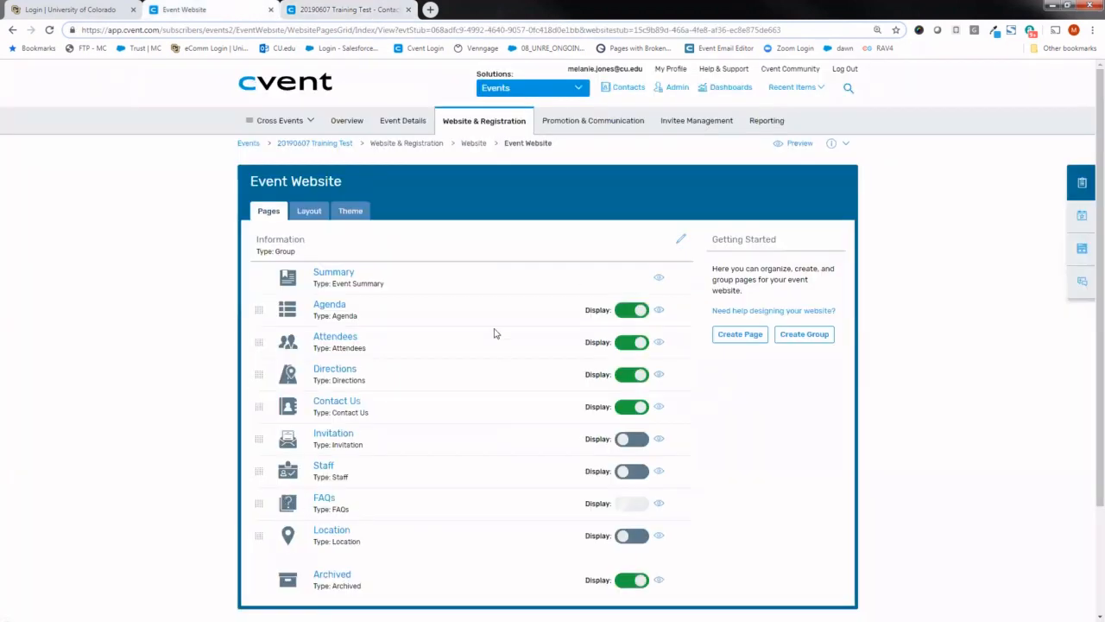
pyautogui.moveTo(467, 125)
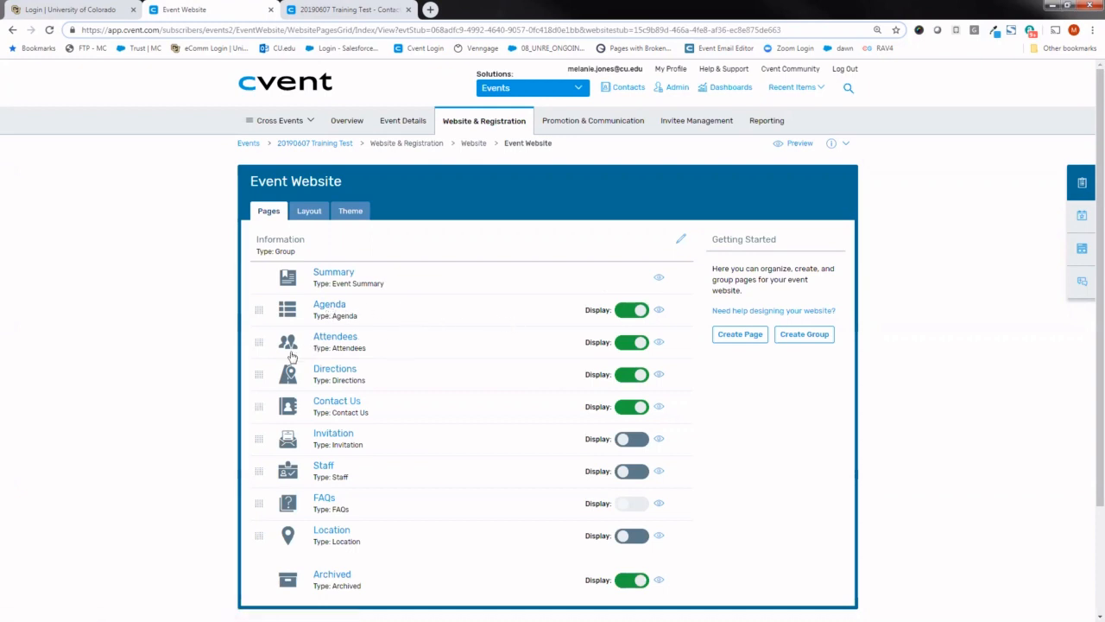
pyautogui.click(640, 313)
pyautogui.moveTo(258, 407); pyautogui.dragTo(258, 340)
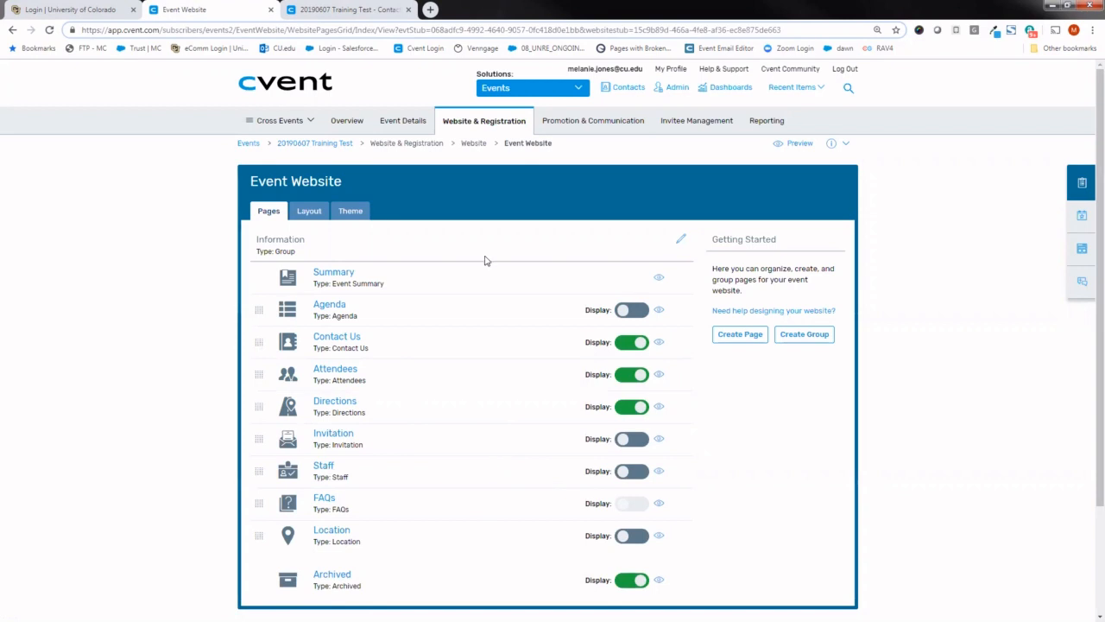
# - Reload the event website preview and compare its navigation with the edited page list
pyautogui.click(339, 9)
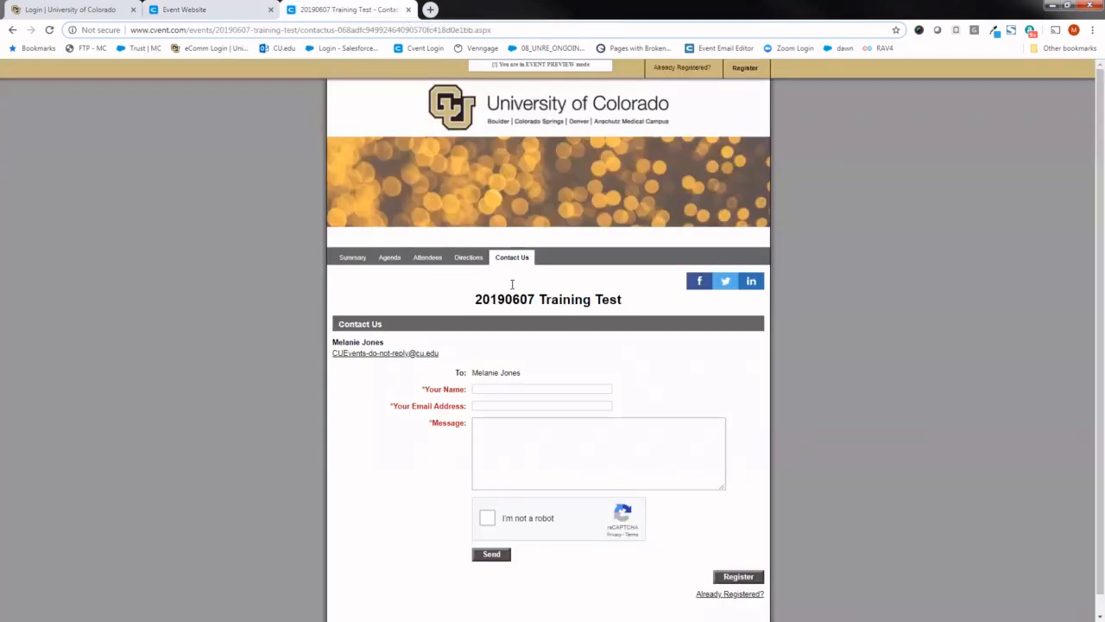
pyautogui.click(50, 30)
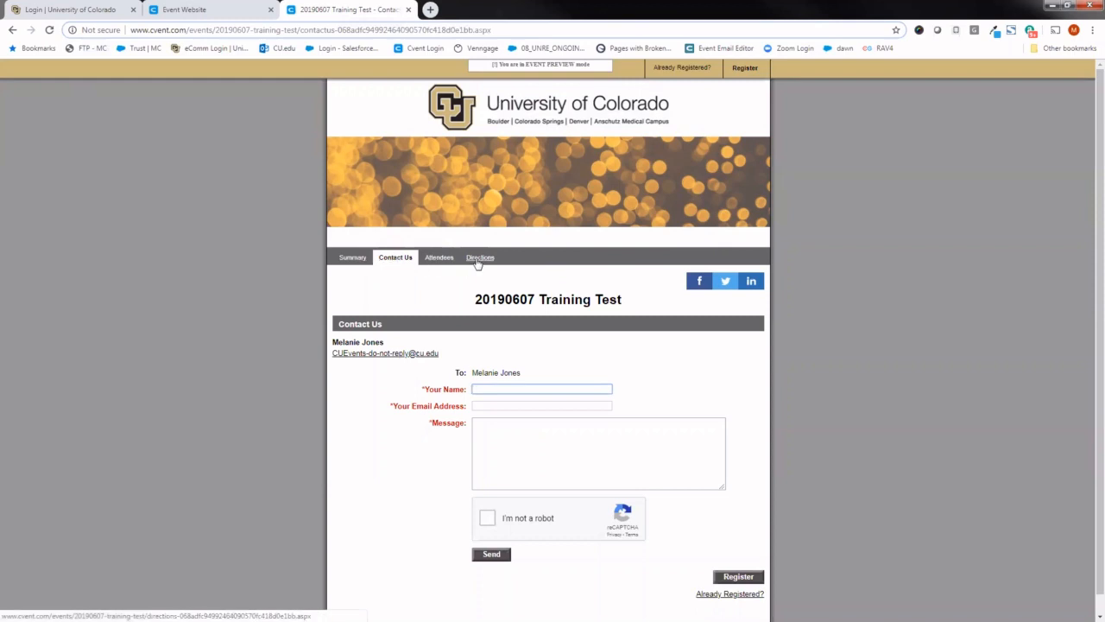
pyautogui.click(206, 7)
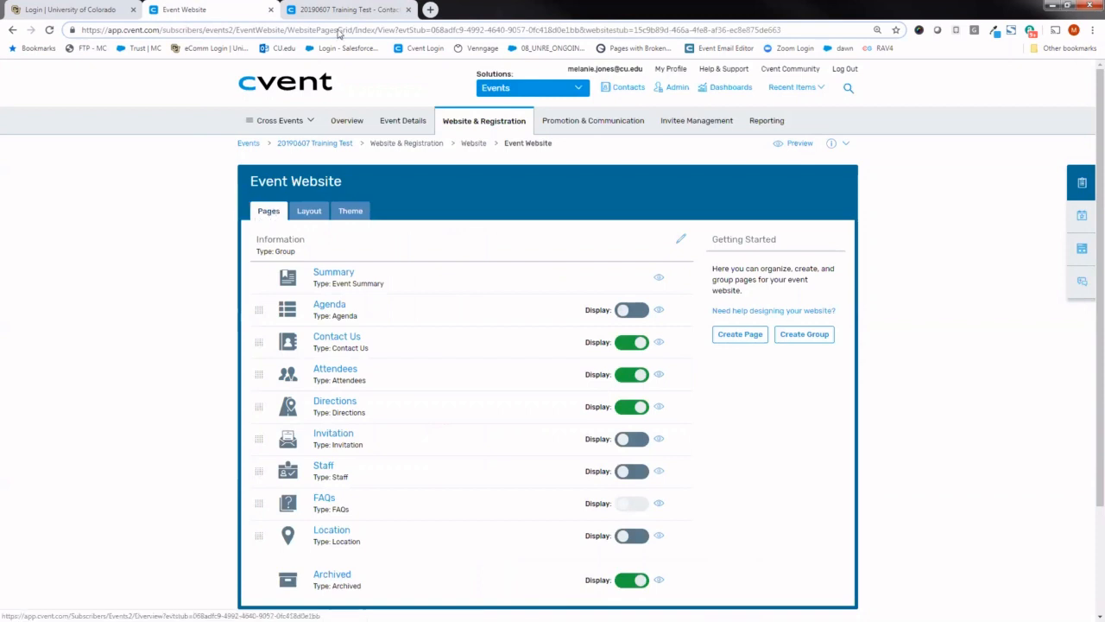
pyautogui.click(345, 9)
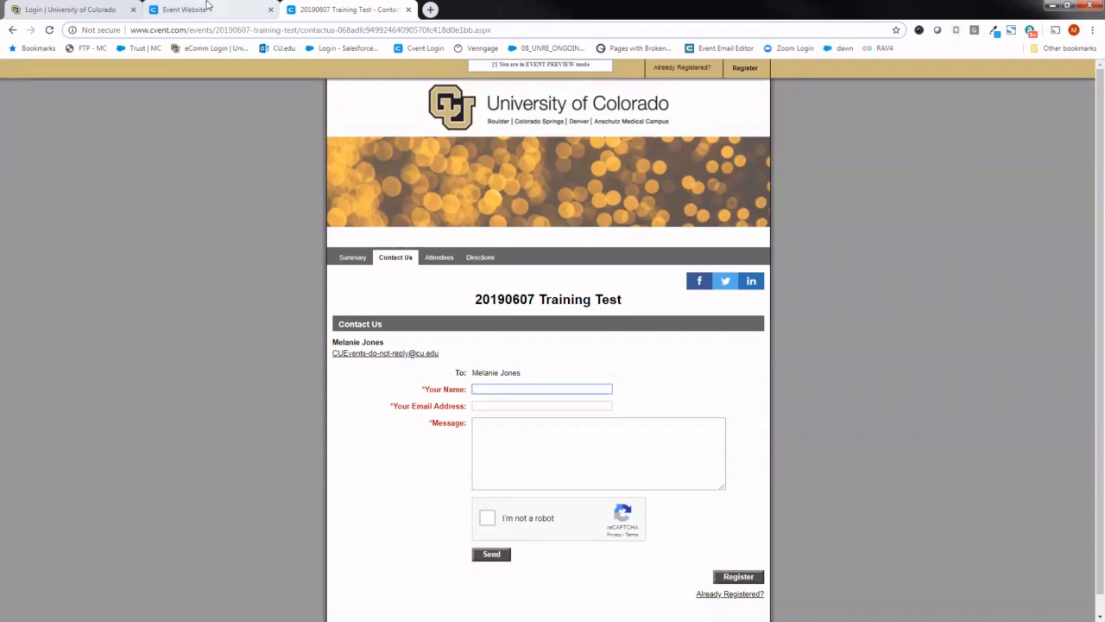
# - Return to the Event Website settings and open the website's layout options
pyautogui.click(207, 7)
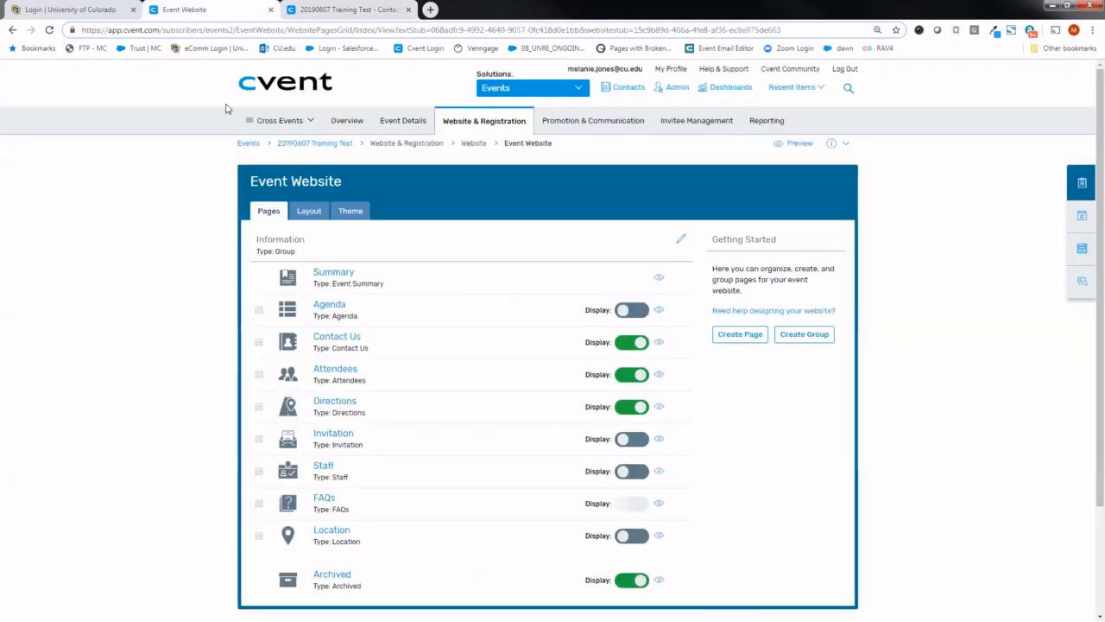
pyautogui.click(309, 214)
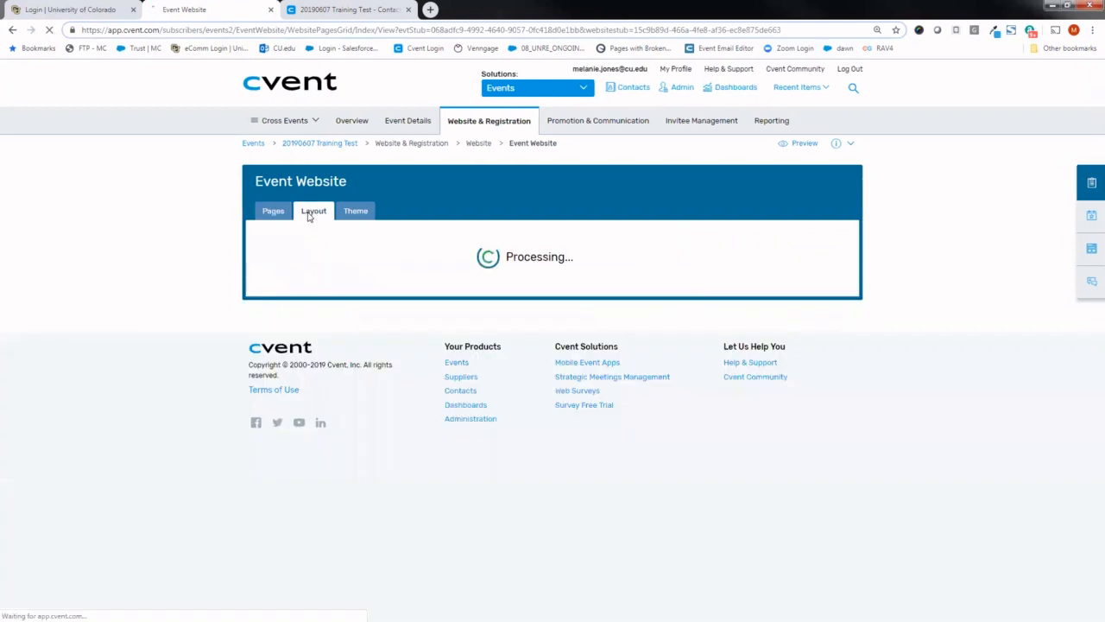
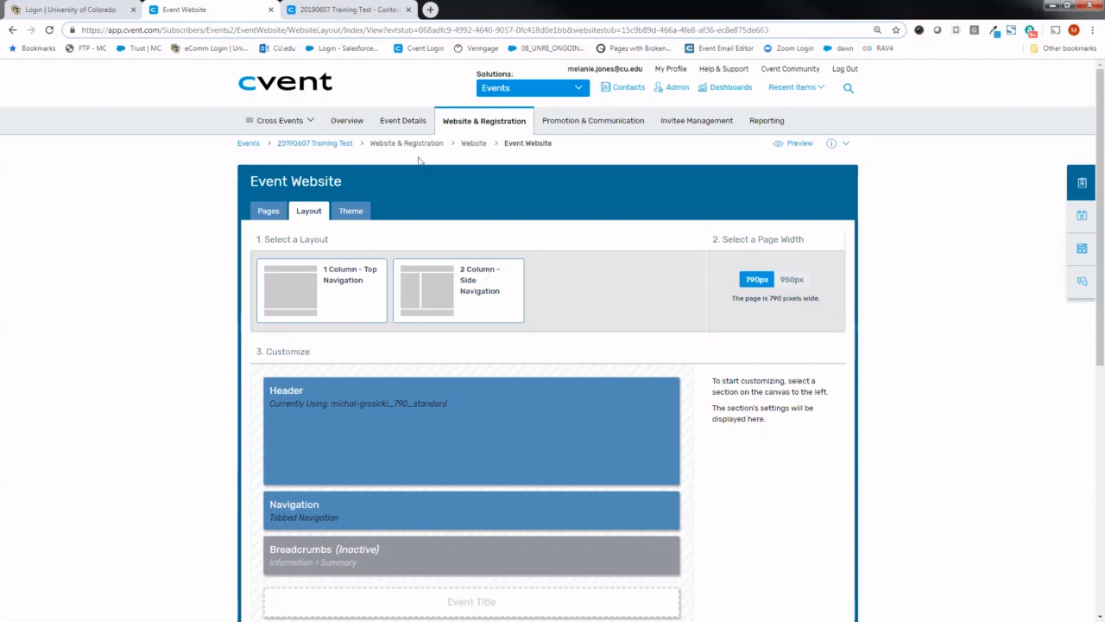
# - Compare the header banner in the event website preview with the Header section of the website layout
pyautogui.click(345, 9)
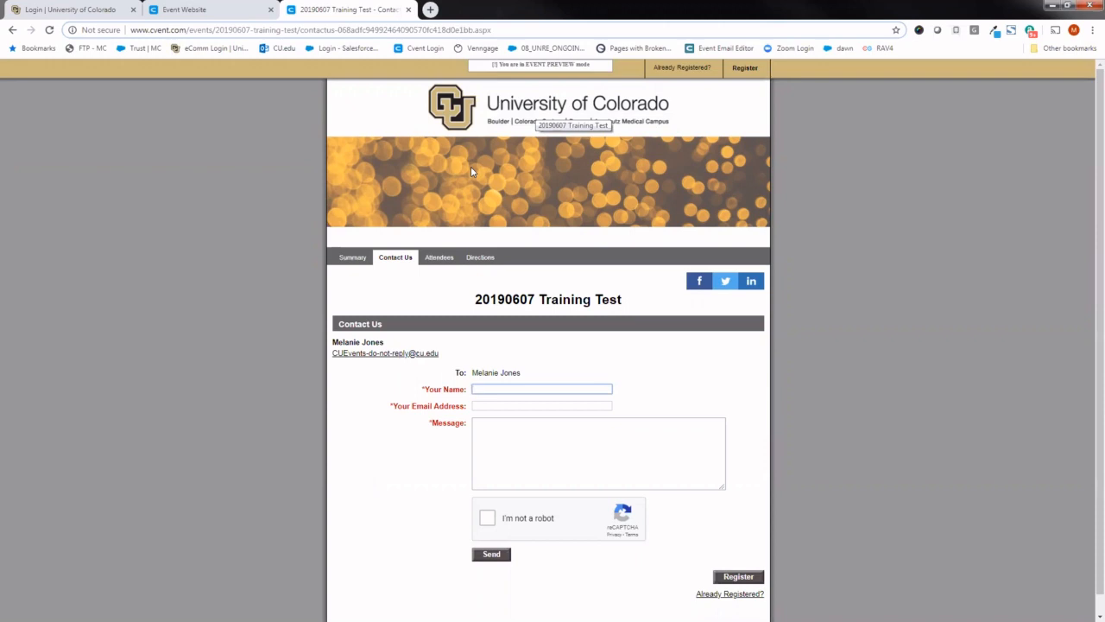
pyautogui.click(190, 9)
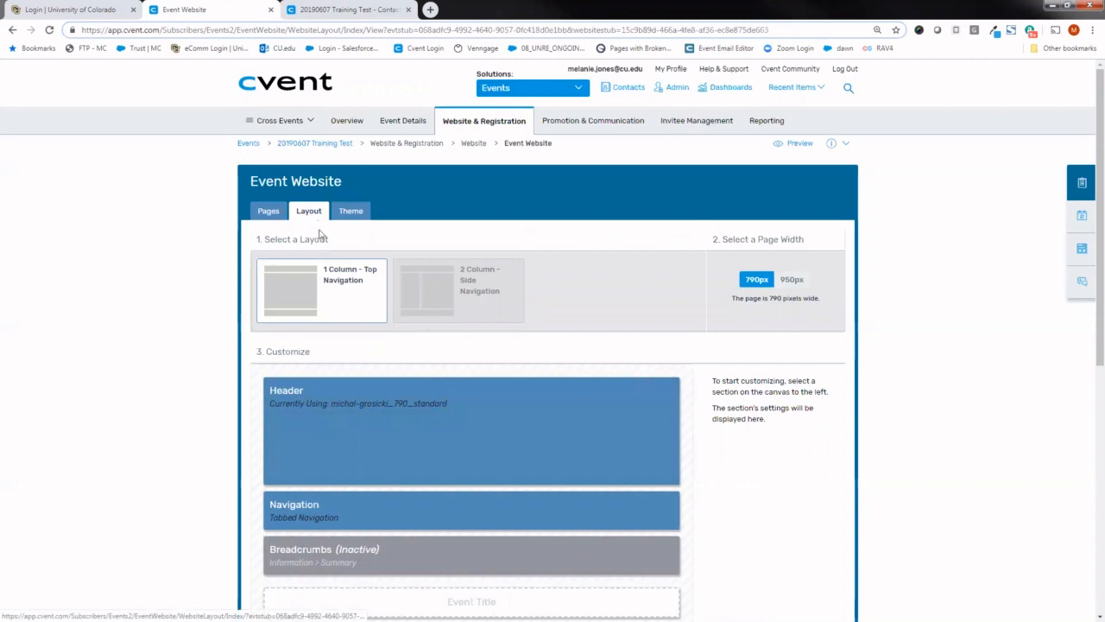
pyautogui.scroll(-1, 1088, 257)
pyautogui.moveTo(1088, 257); pyautogui.dragTo(1088, 293)
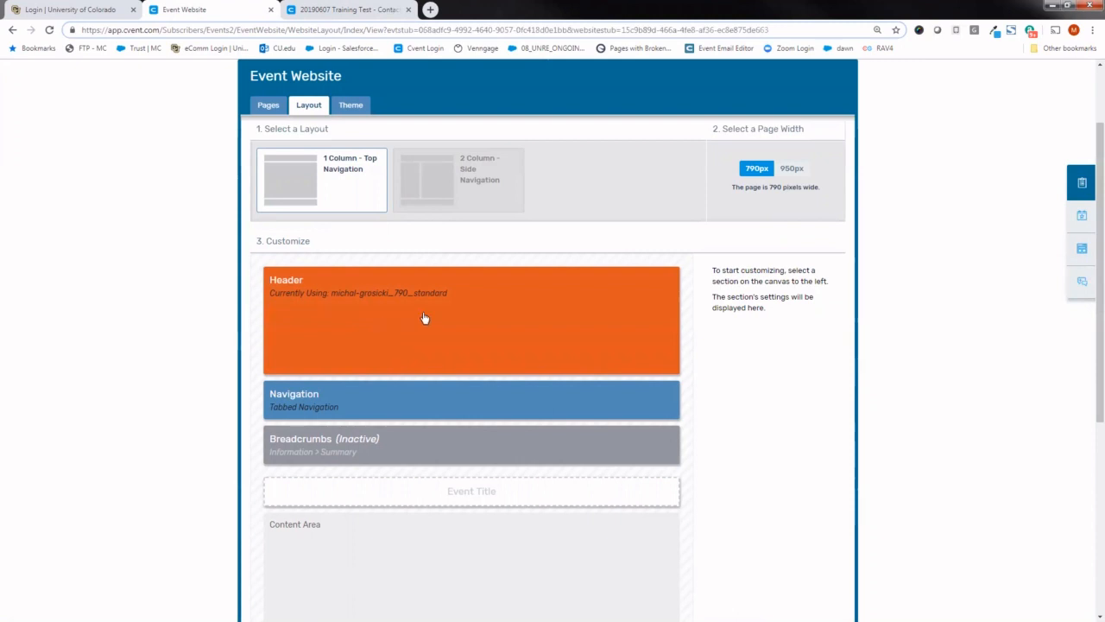
# - Open the layout's Header settings and browse the image library folders for the custom header, leaving without a selection
pyautogui.click(481, 307)
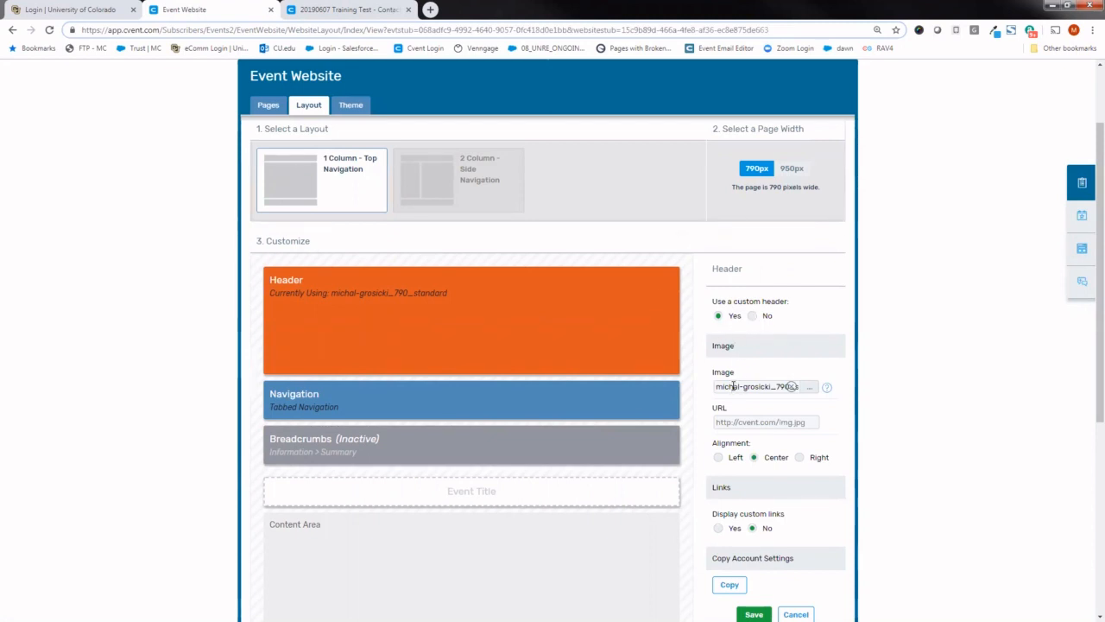
pyautogui.click(809, 388)
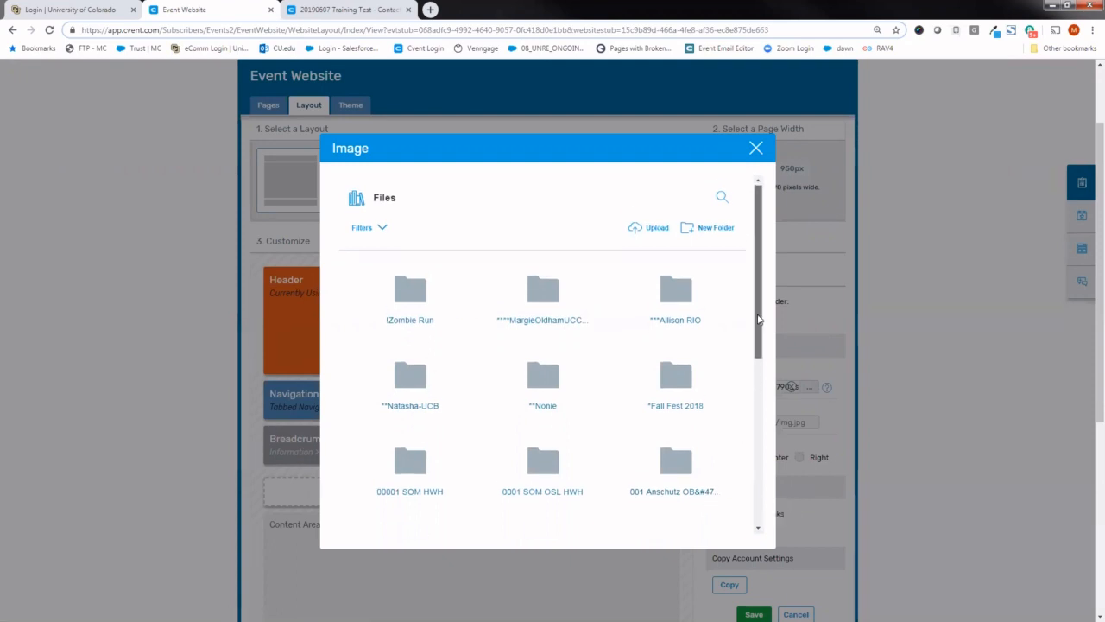
pyautogui.moveTo(757, 316); pyautogui.dragTo(762, 486)
pyautogui.scroll(-5, 759, 358)
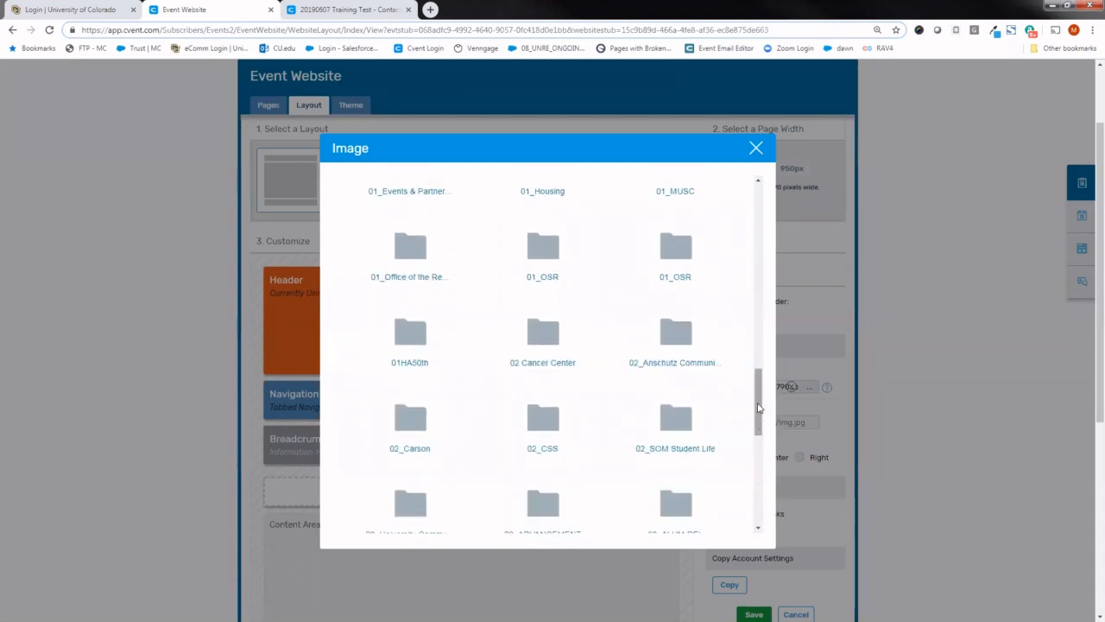
pyautogui.moveTo(760, 413); pyautogui.dragTo(759, 451)
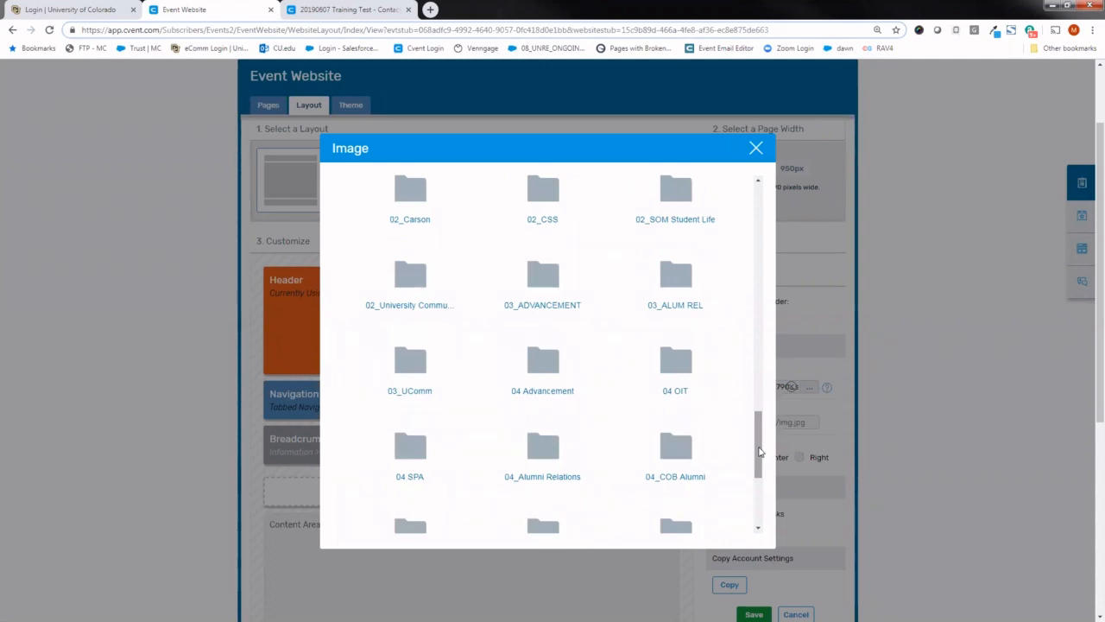
pyautogui.click(755, 150)
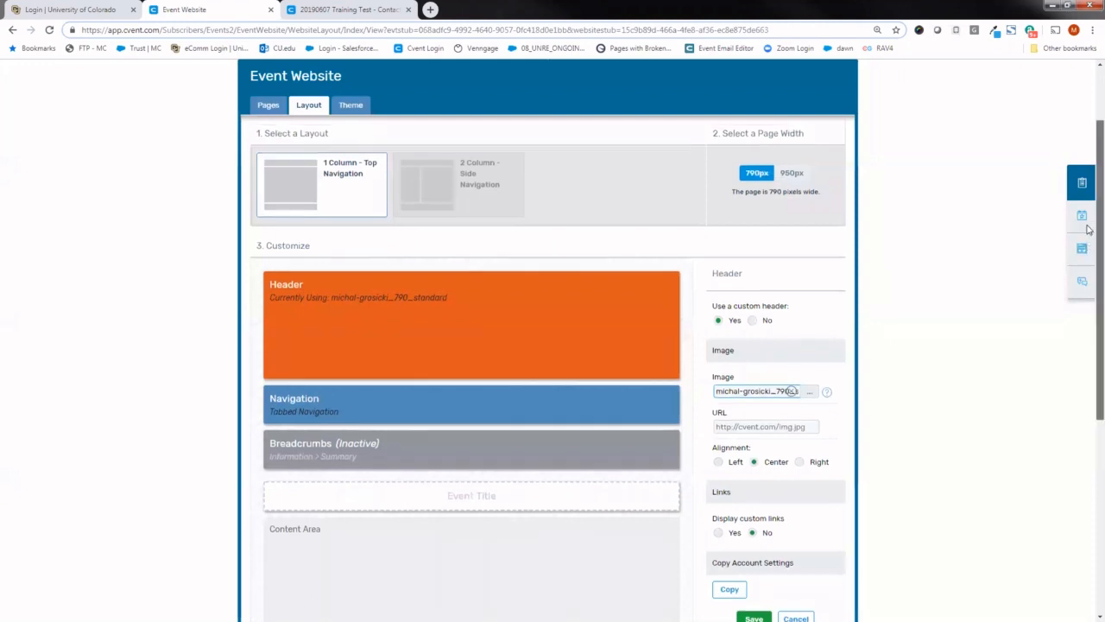
# - Compare the page width setting with the event website preview and review the layout's remaining sections down to the footer
pyautogui.scroll(1, 1088, 223)
pyautogui.moveTo(720, 180); pyautogui.dragTo(811, 181)
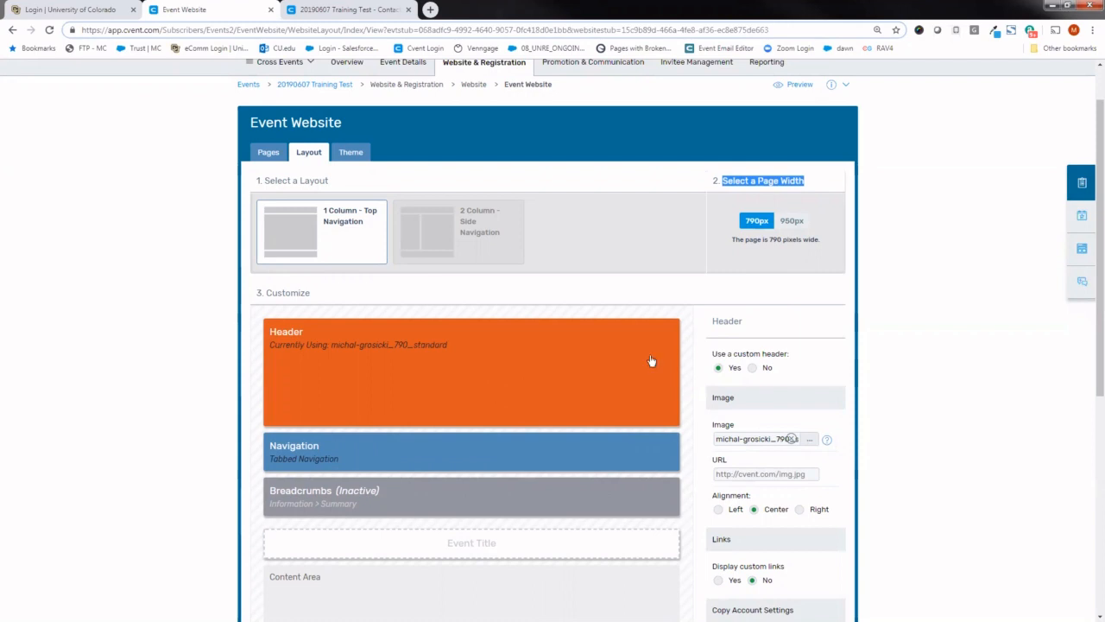
pyautogui.click(369, 8)
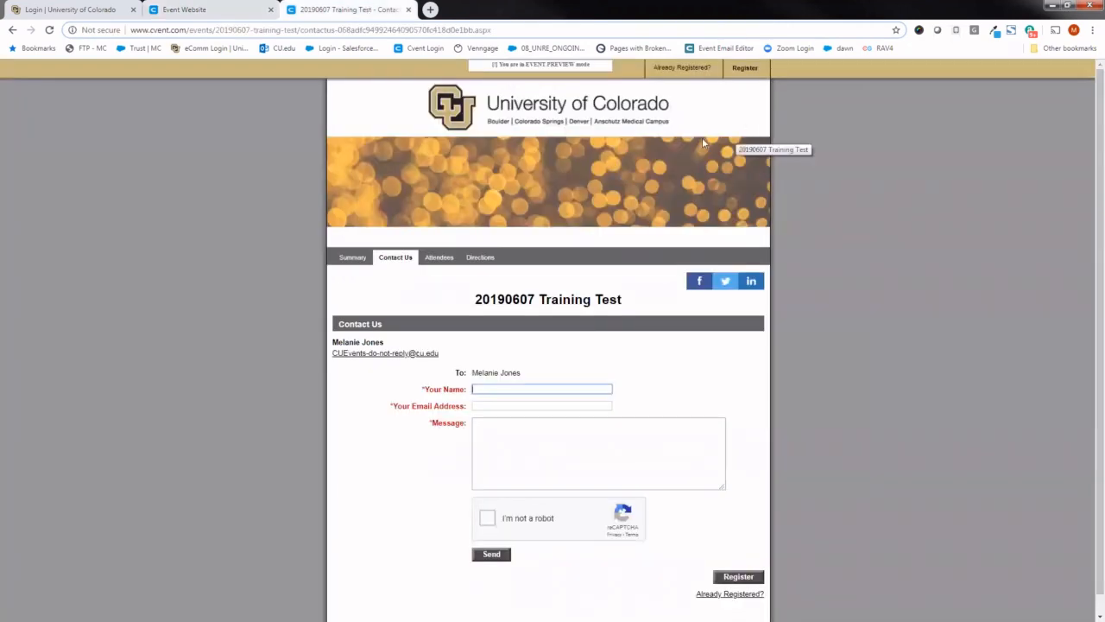
pyautogui.click(191, 7)
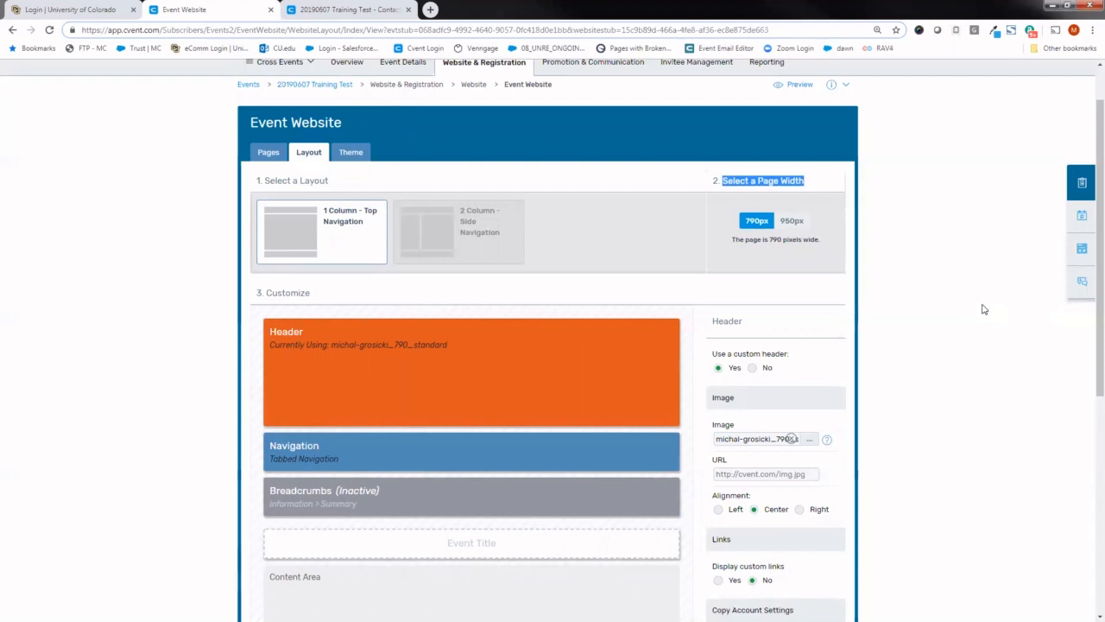
pyautogui.scroll(-3, 1090, 328)
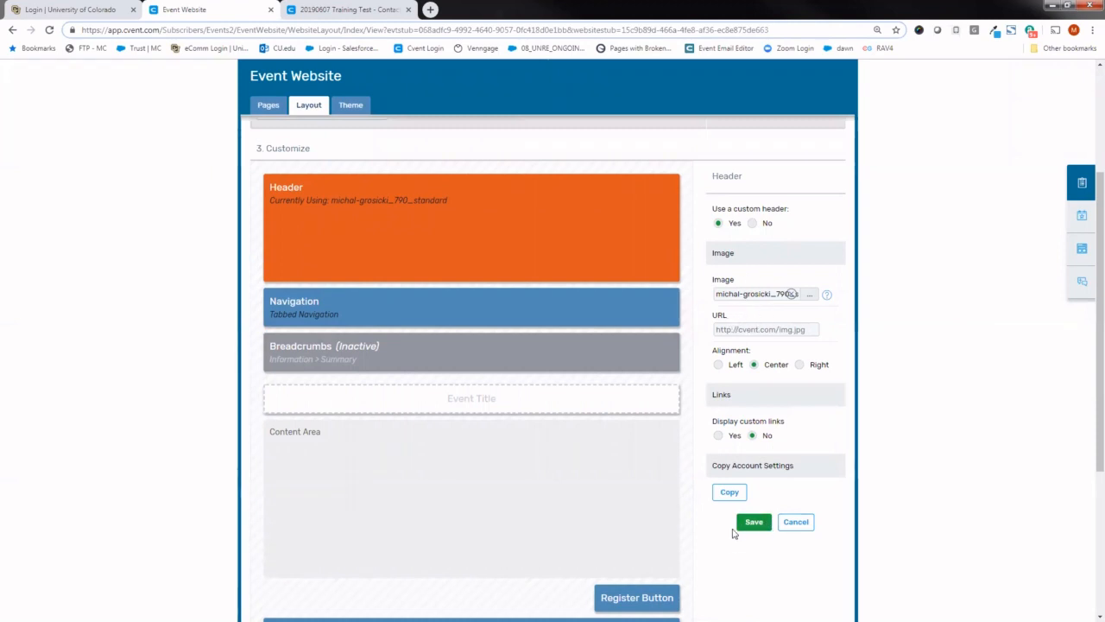
pyautogui.scroll(-2, 1090, 302)
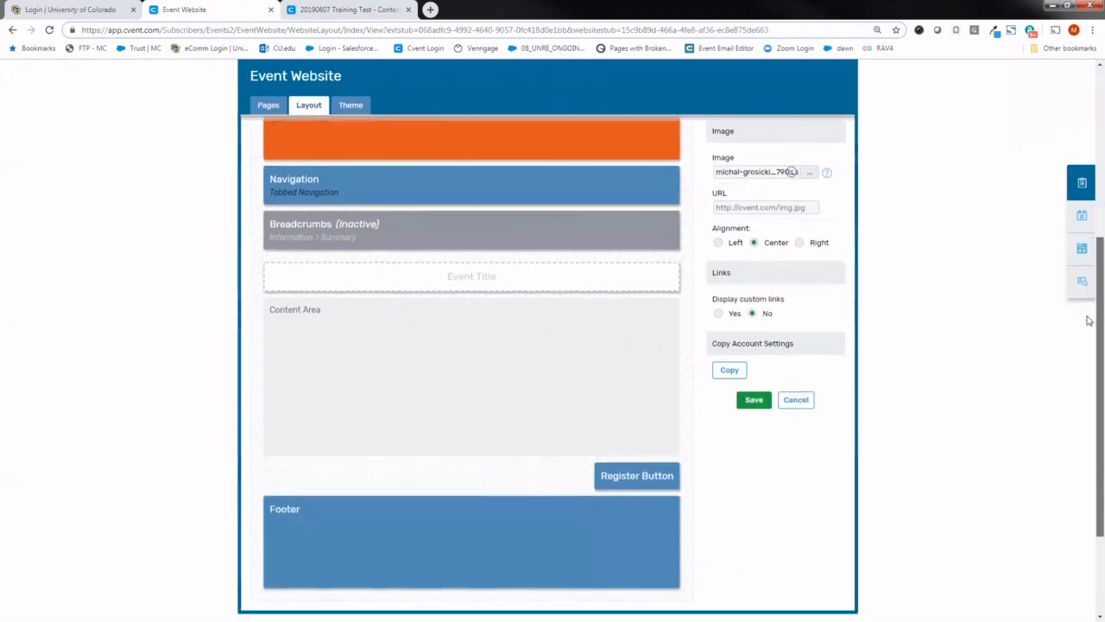
pyautogui.scroll(5, 1089, 302)
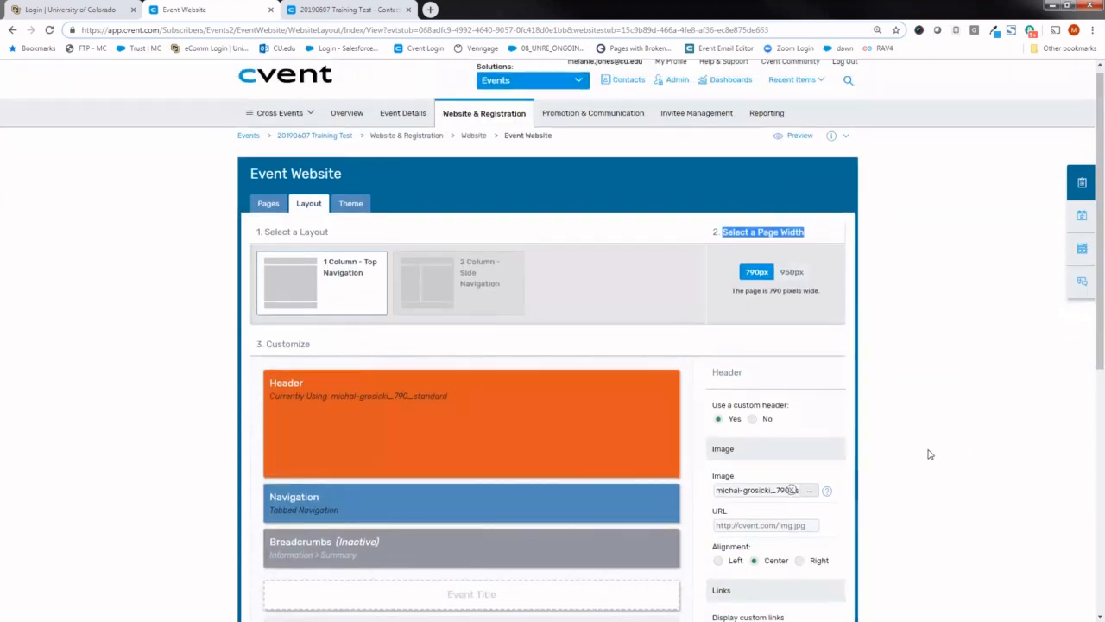
# - Open the event website's theme settings and compare the current theme with the website preview
pyautogui.click(349, 205)
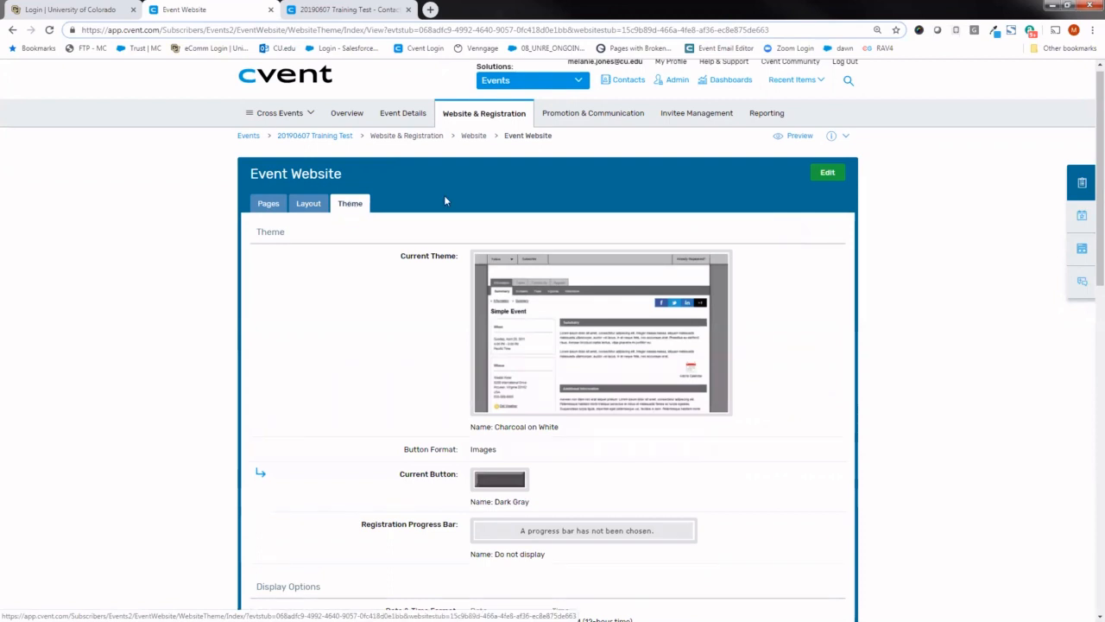
pyautogui.click(330, 13)
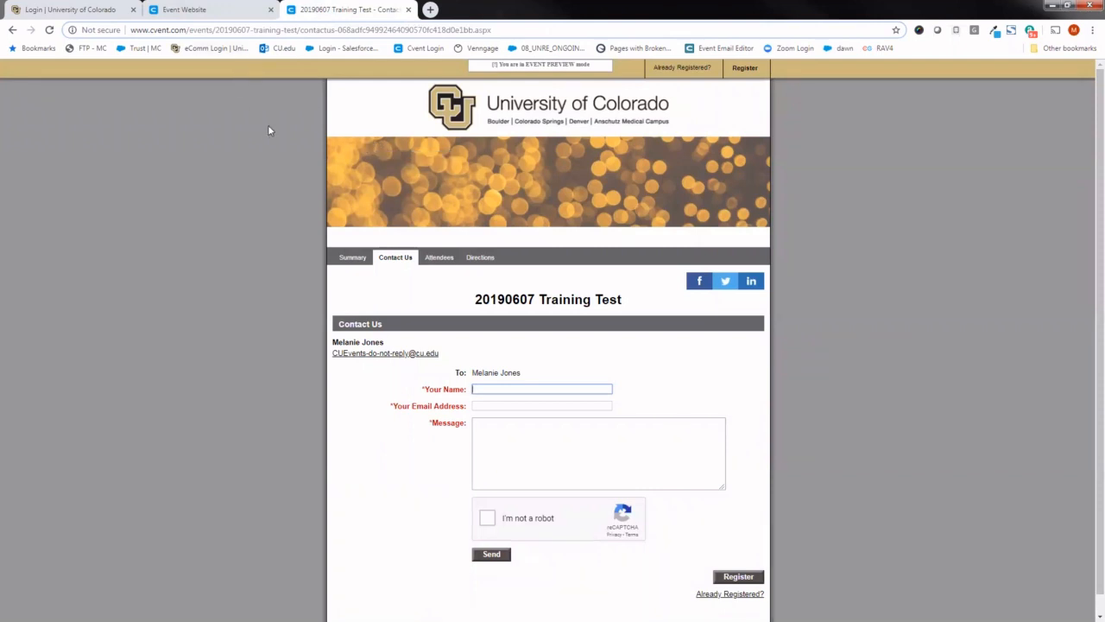
pyautogui.click(207, 10)
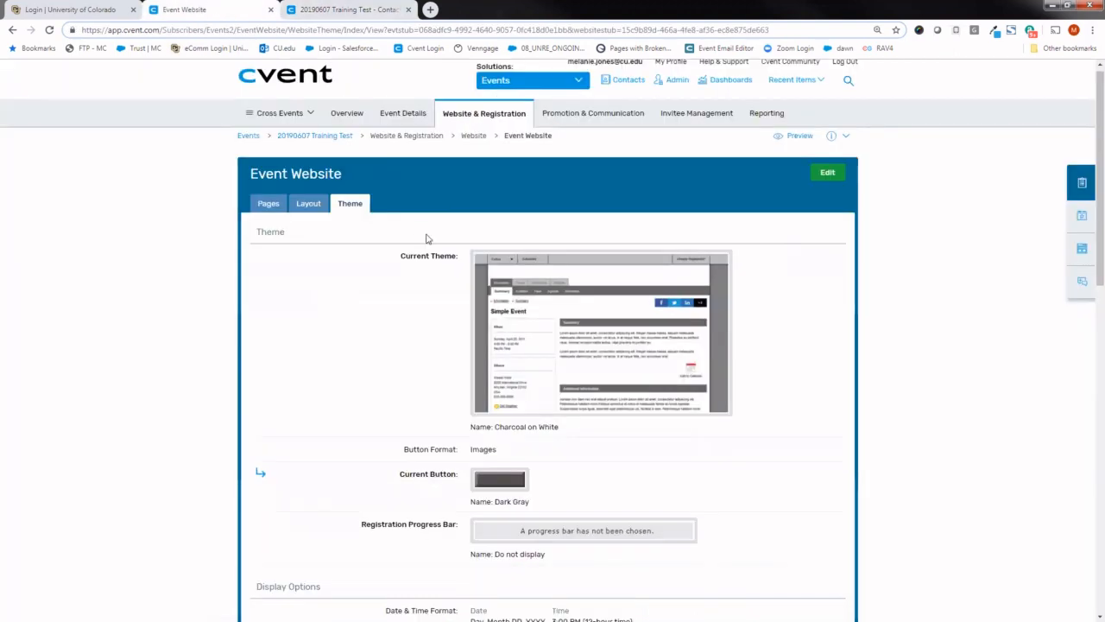
# - Examine the theme's display options and Basic Mode colors for the event website pages, including the Top Header Background code
pyautogui.scroll(-2, 863, 198)
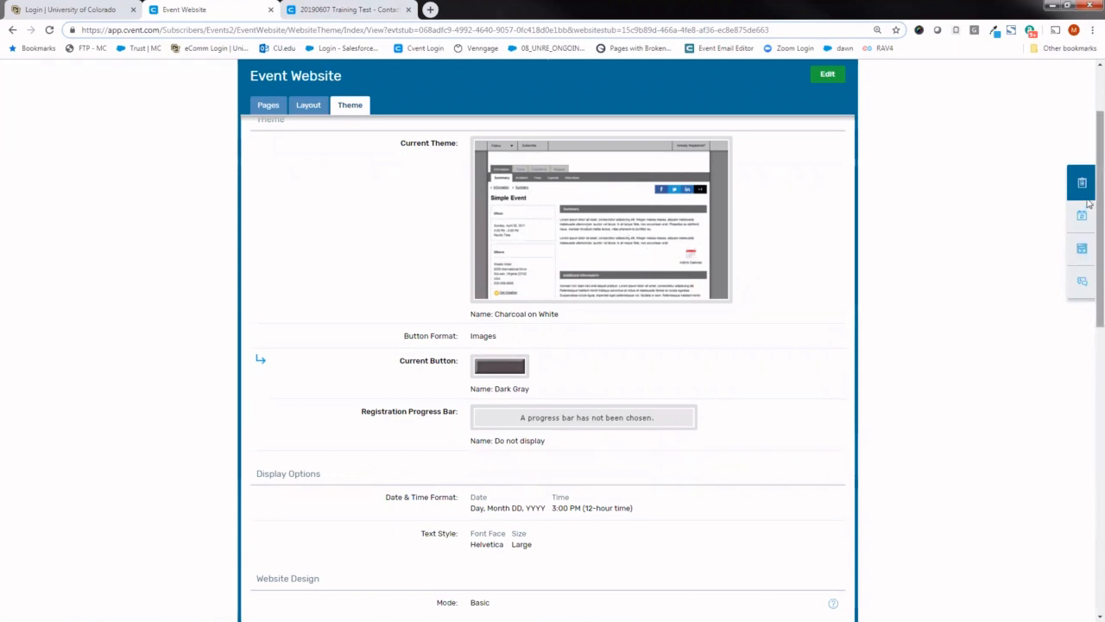
pyautogui.moveTo(1089, 202); pyautogui.dragTo(1078, 368)
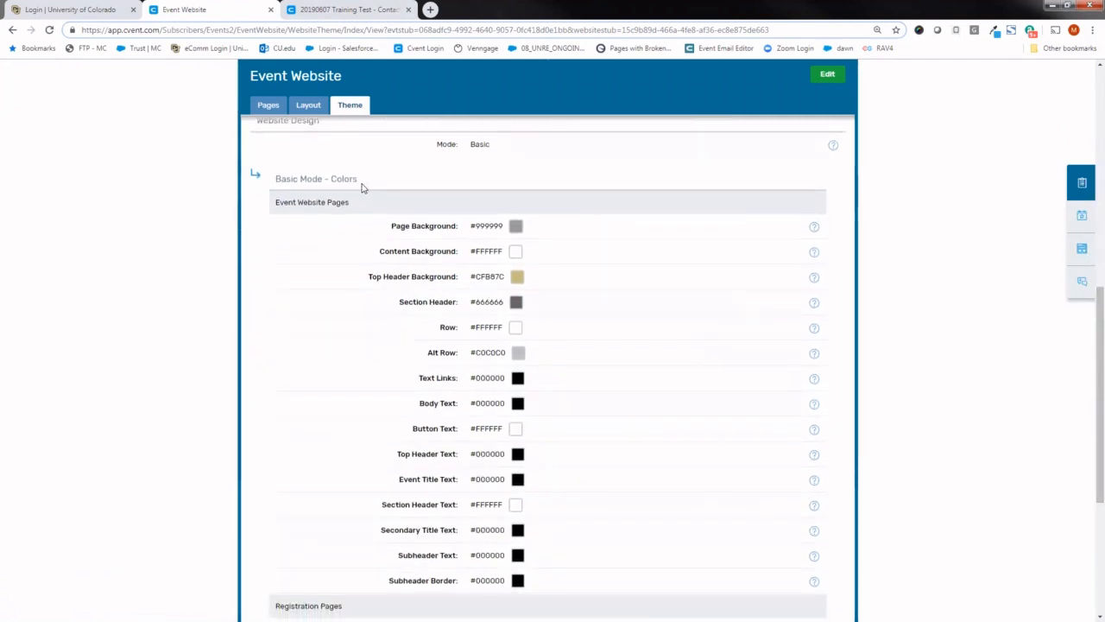
pyautogui.moveTo(362, 183); pyautogui.dragTo(273, 180)
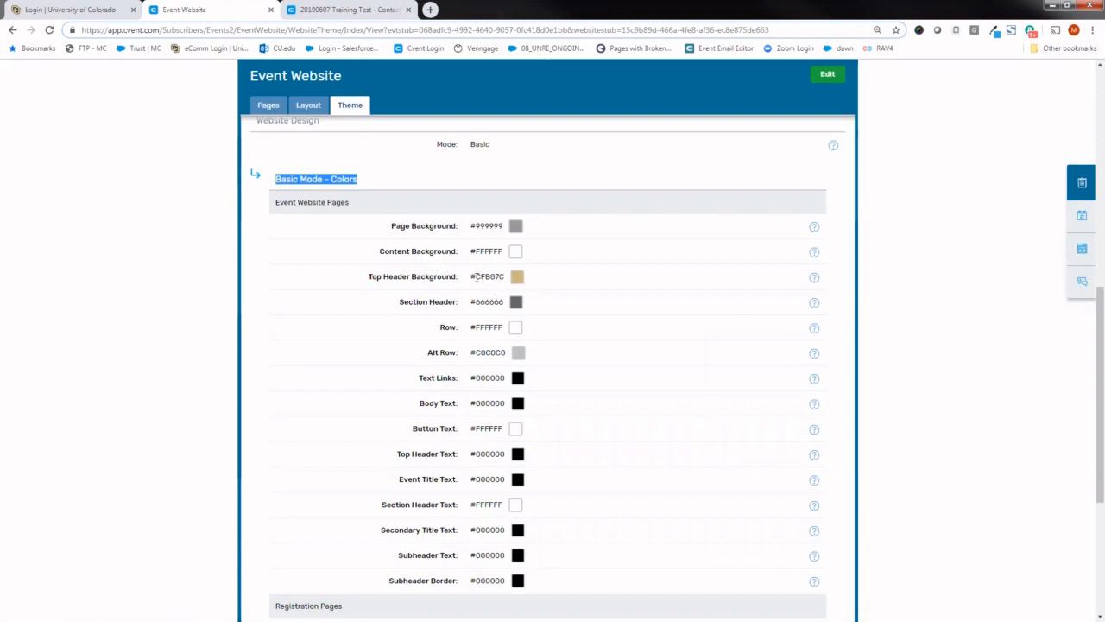
pyautogui.moveTo(476, 277); pyautogui.dragTo(502, 277)
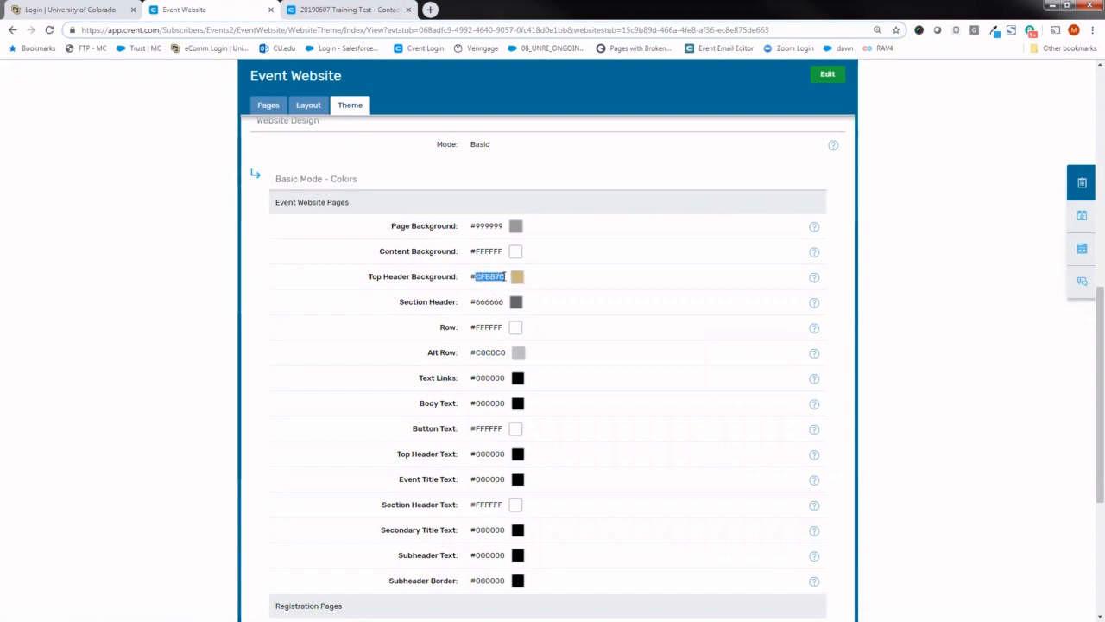
pyautogui.click(561, 276)
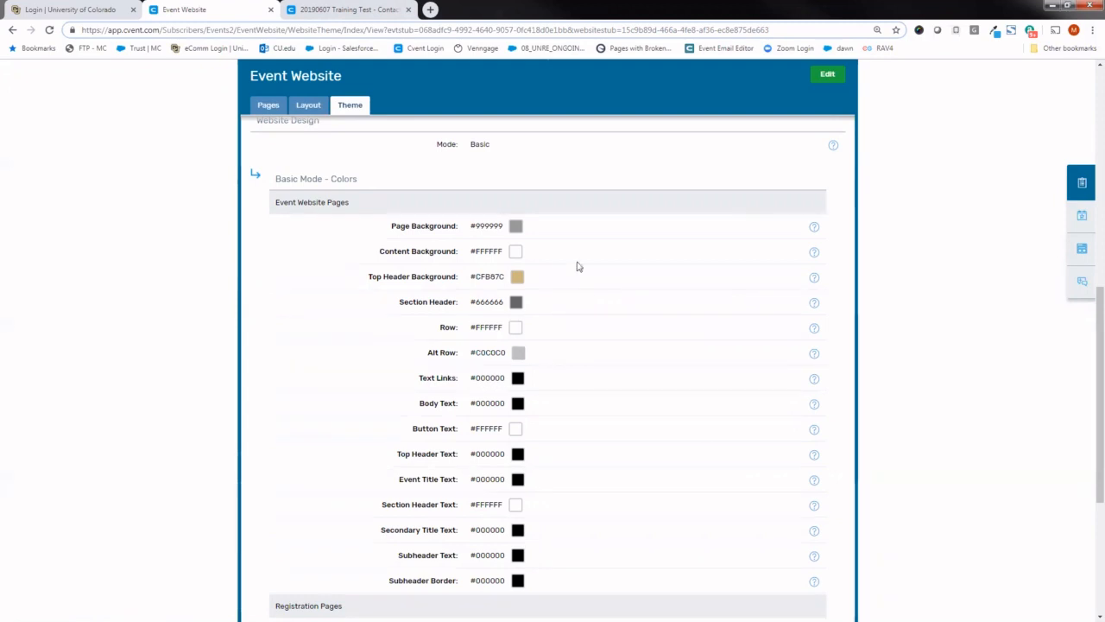
pyautogui.scroll(5, 1083, 285)
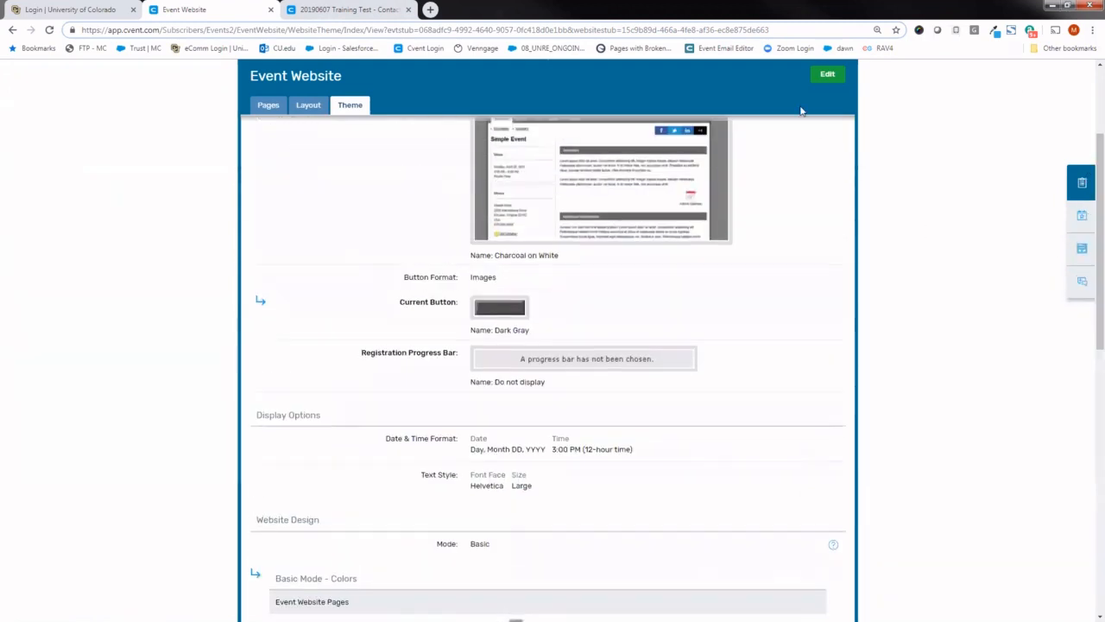
# - Start editing the website theme and try the Black on White theme from the Classic category
pyautogui.click(825, 75)
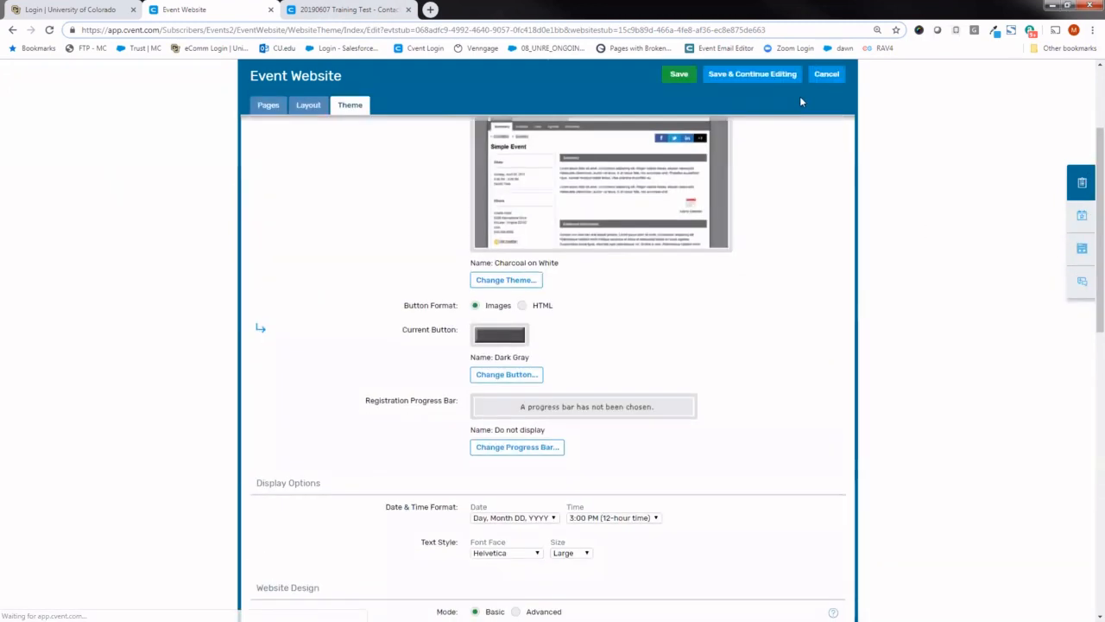
pyautogui.click(516, 272)
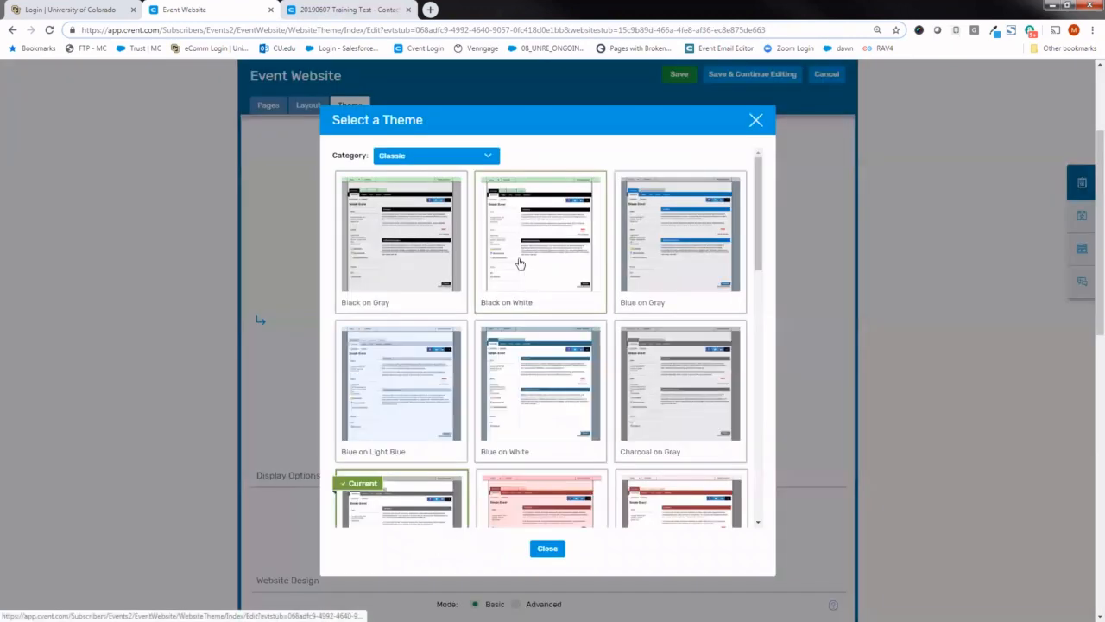
pyautogui.click(570, 242)
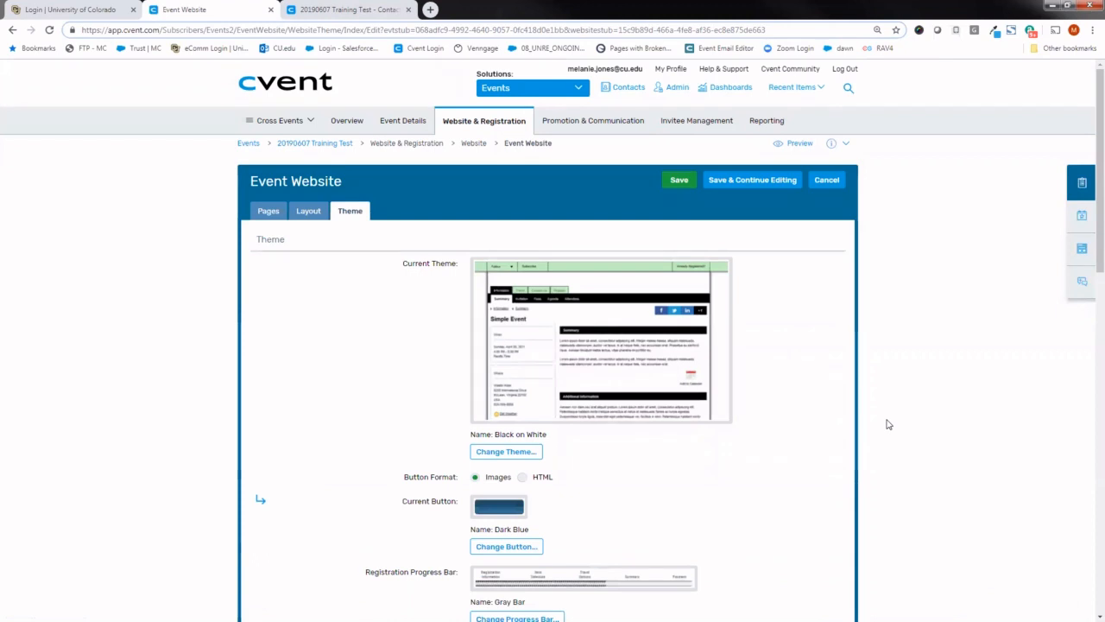
# - Try the color CFB87C as the Top Header Background for the event website pages, and discard the theme edits
pyautogui.moveTo(1088, 273); pyautogui.dragTo(1088, 464)
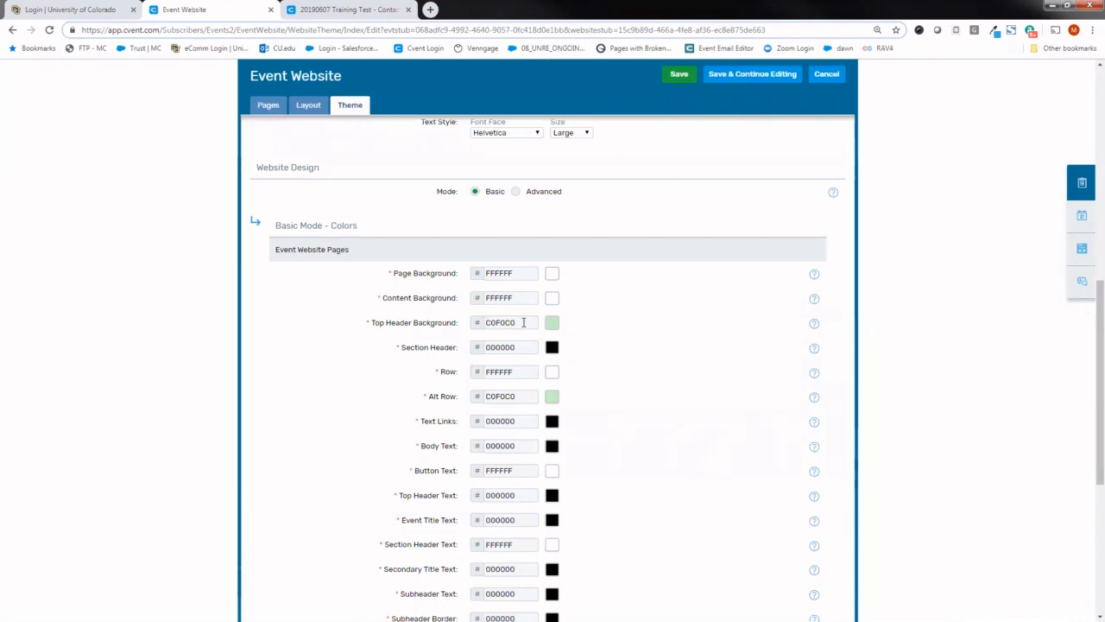
pyautogui.click(516, 322)
pyautogui.moveTo(517, 322); pyautogui.dragTo(486, 323)
pyautogui.write('CFB87C')
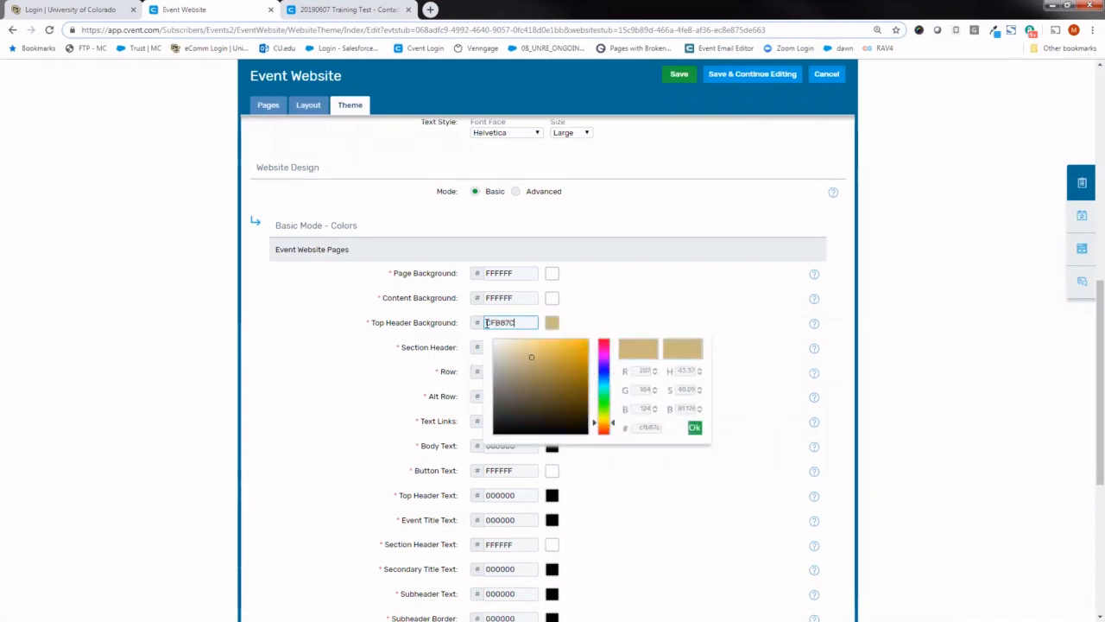
pyautogui.click(661, 301)
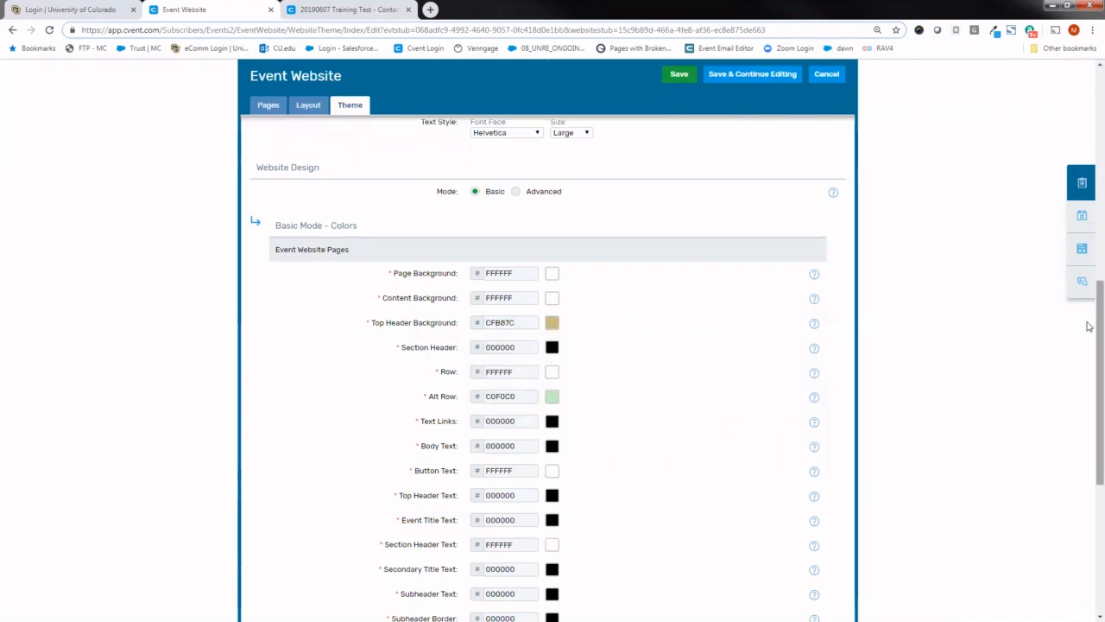
pyautogui.moveTo(1091, 328); pyautogui.dragTo(1089, 158)
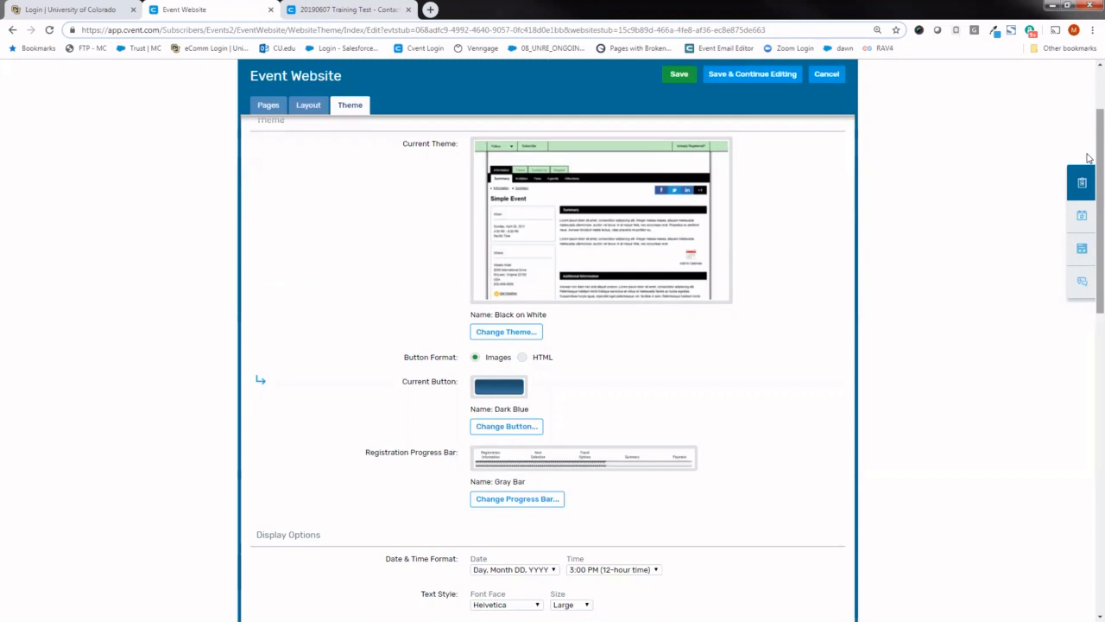
pyautogui.scroll(3, 1090, 158)
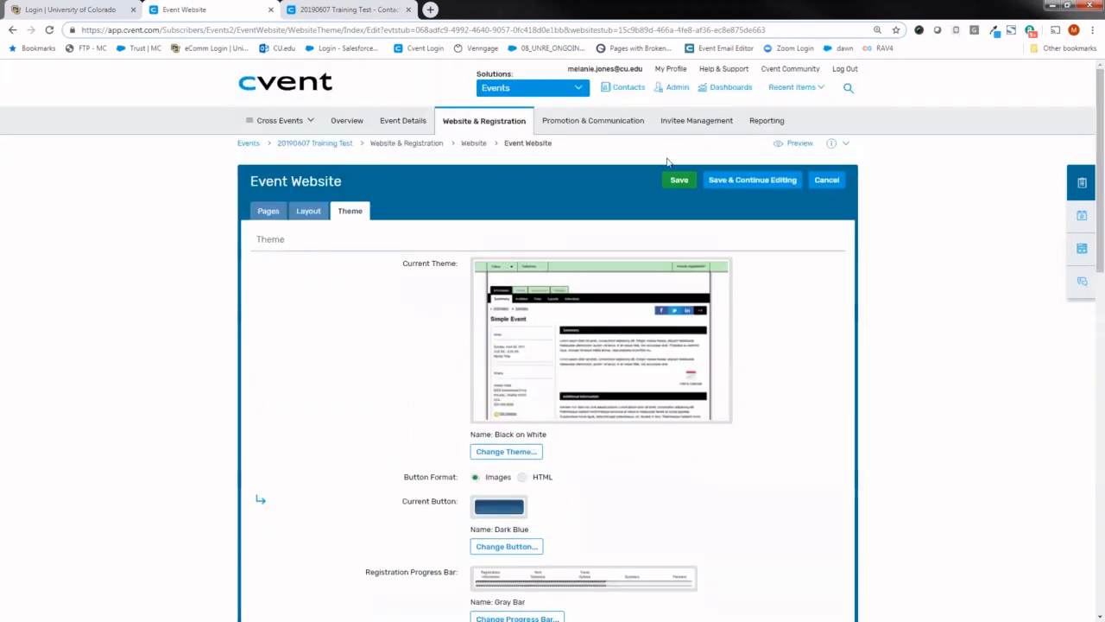
pyautogui.click(825, 180)
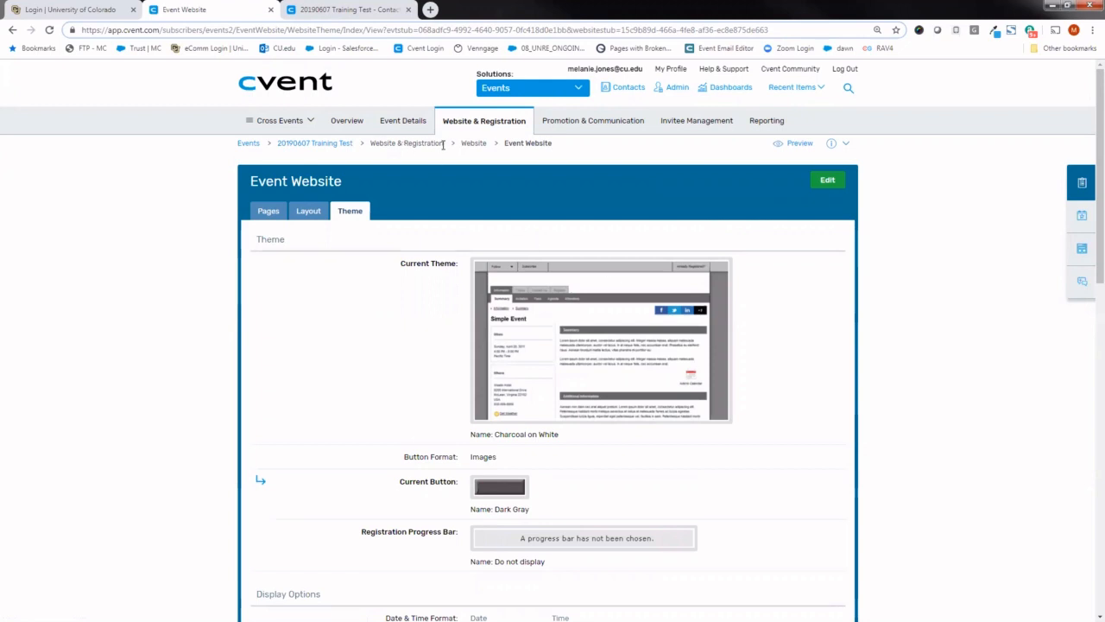
# - Review the Website & Registration options and open the event's Registration Settings
pyautogui.moveTo(458, 130)
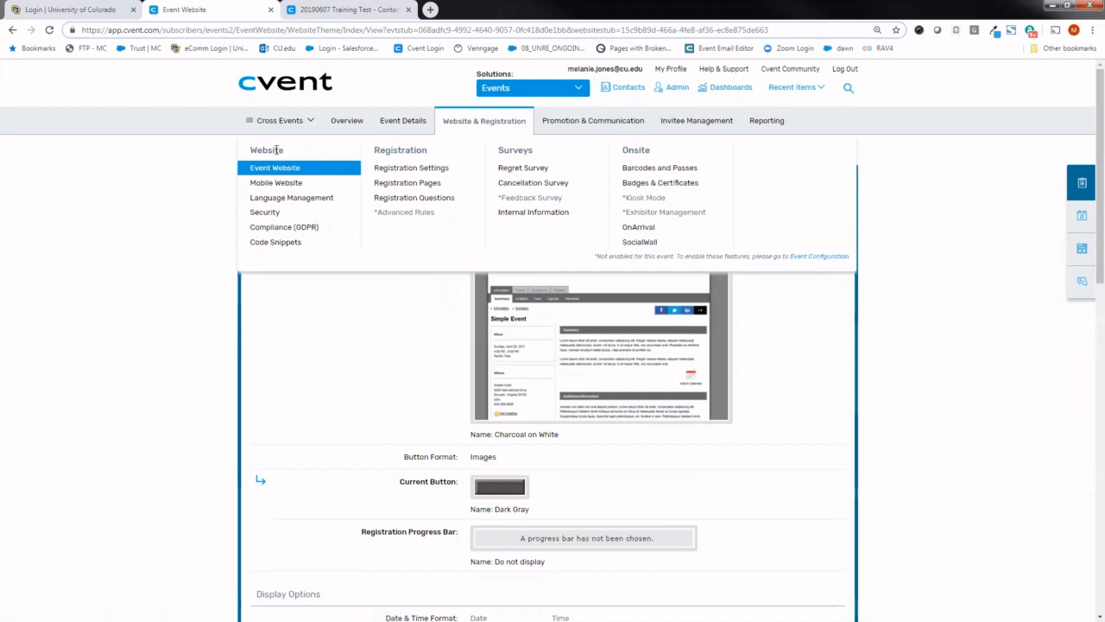
pyautogui.moveTo(285, 151); pyautogui.dragTo(253, 151)
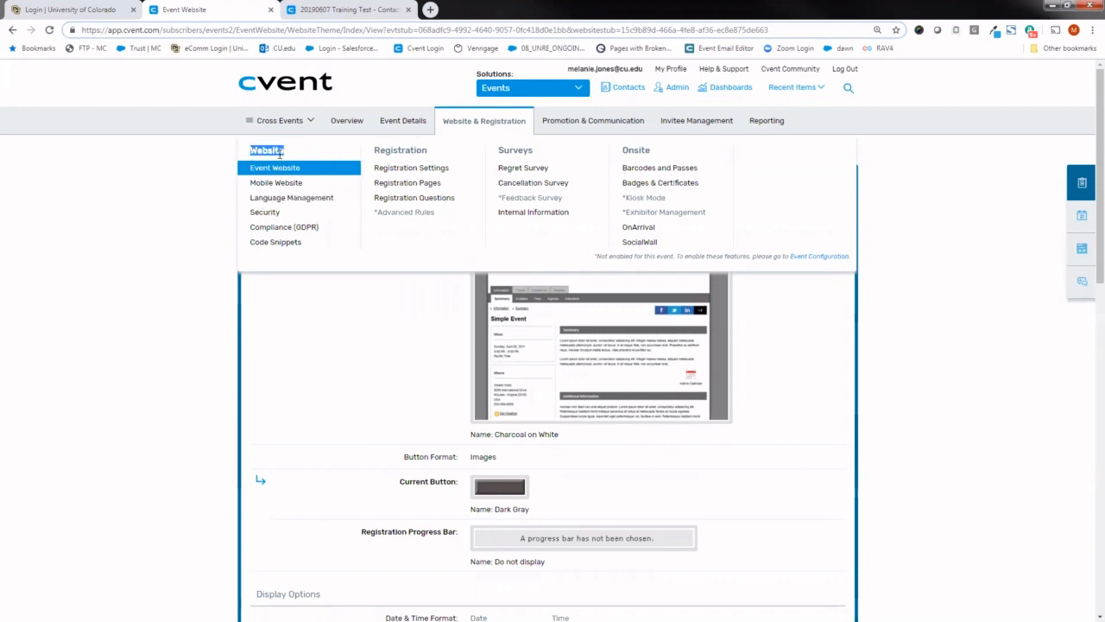
pyautogui.click(434, 171)
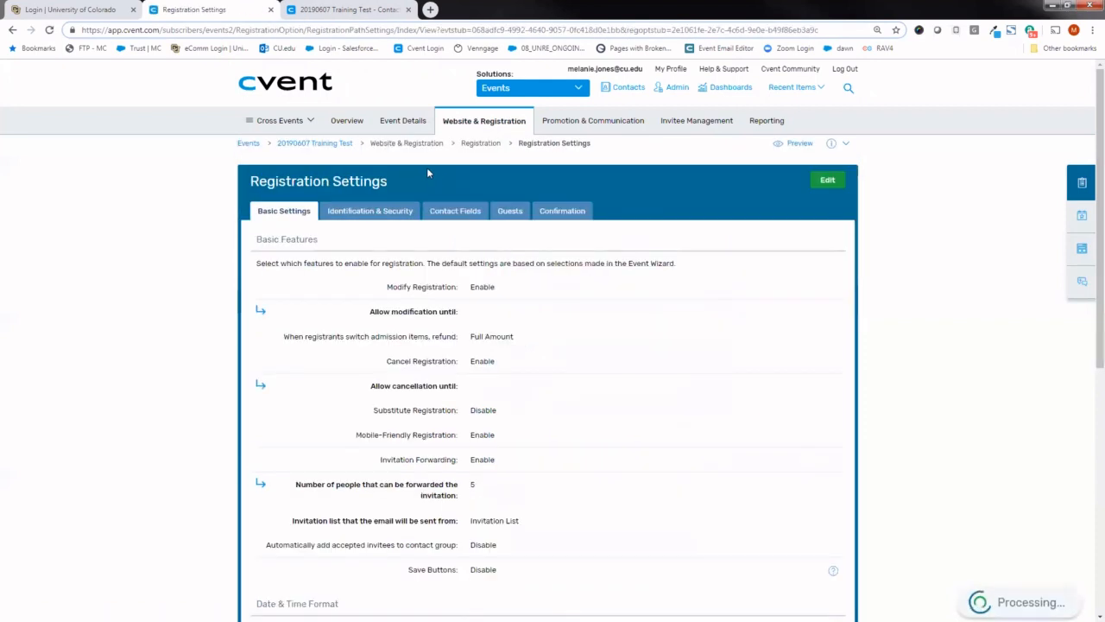
# - View the Summary page in the event website preview and review the Website & Registration options for the event
pyautogui.click(339, 11)
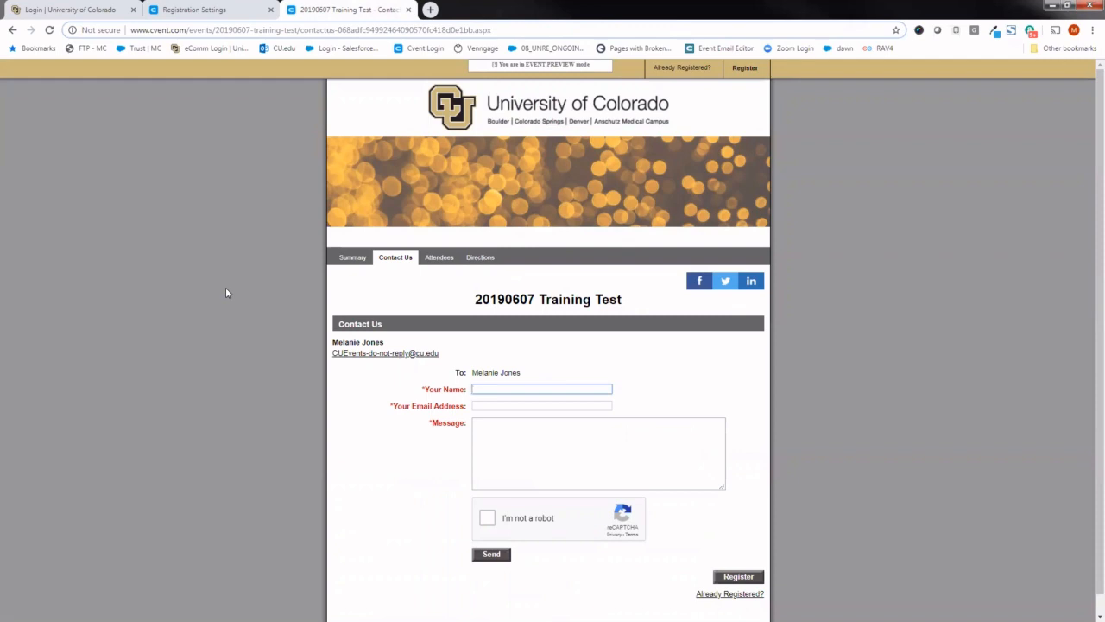
pyautogui.click(349, 263)
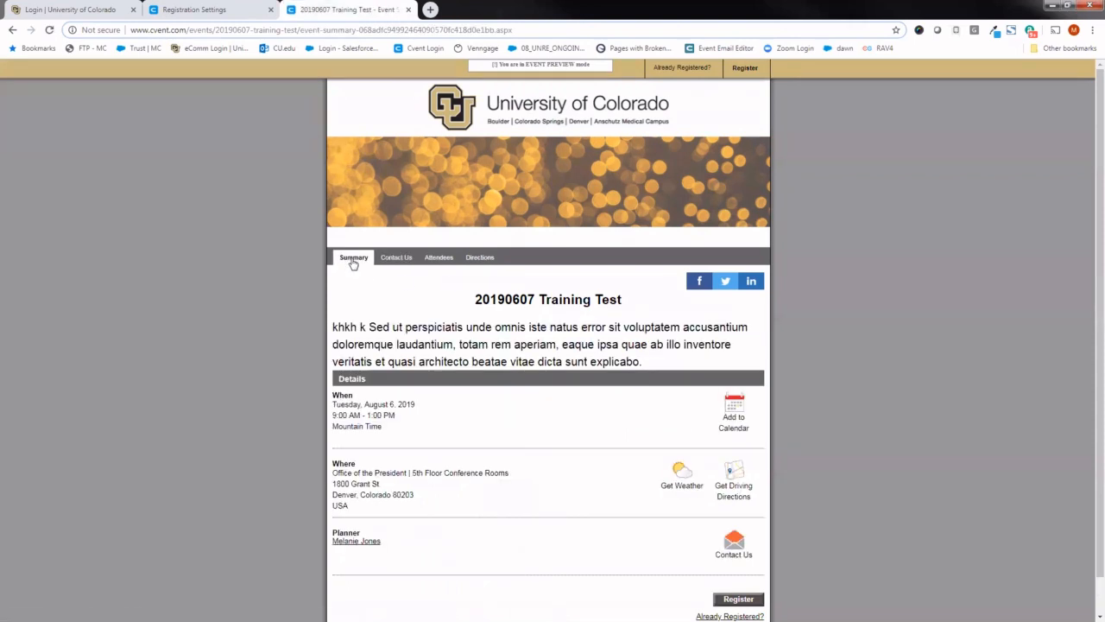
pyautogui.click(201, 8)
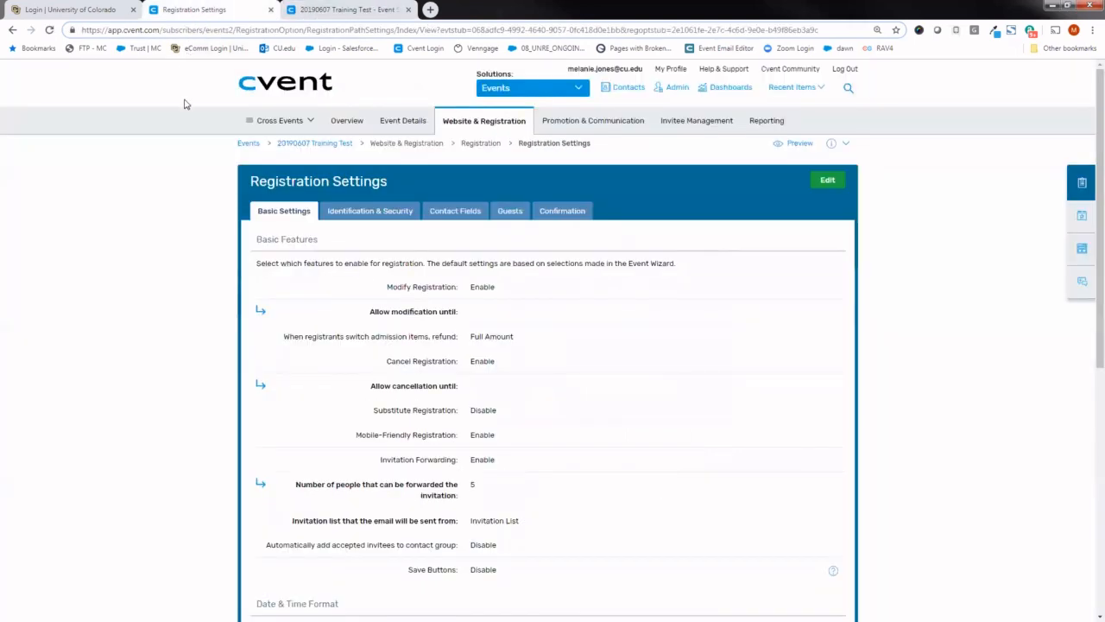
pyautogui.moveTo(391, 126)
pyautogui.moveTo(452, 126)
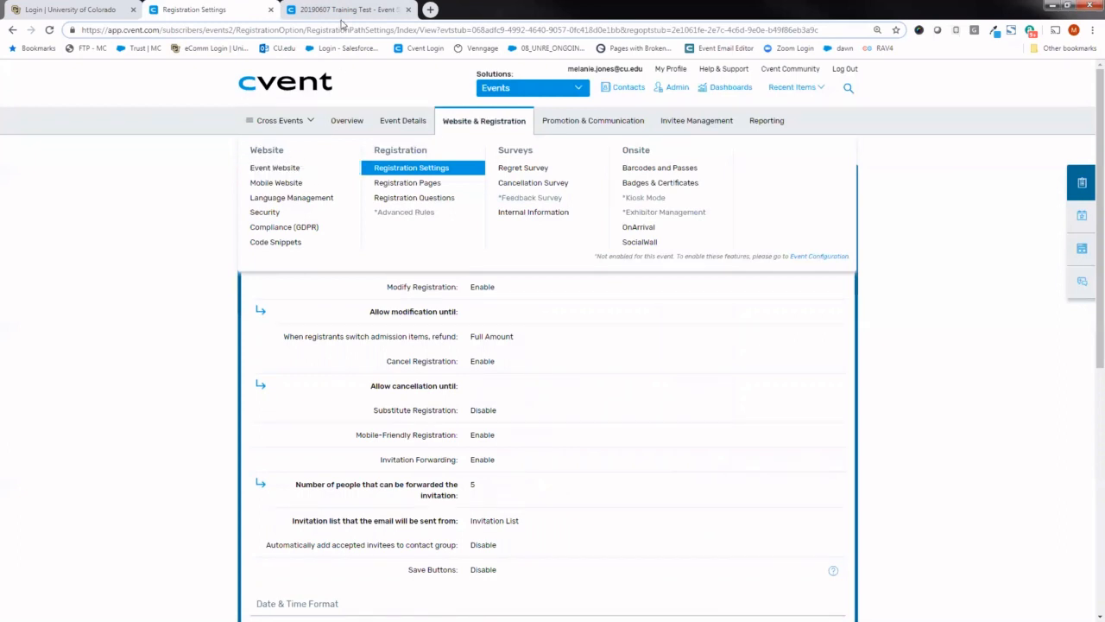
# - Open the registration form in the event preview, check its Invitee Information fields, and review the event's Registration options
pyautogui.click(337, 10)
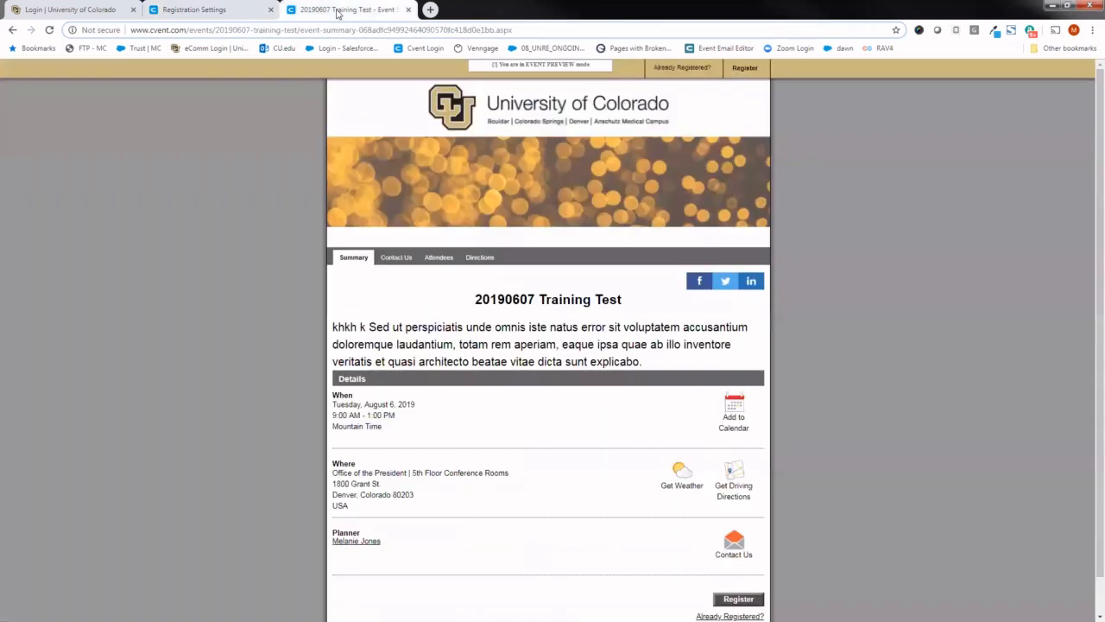
pyautogui.click(738, 598)
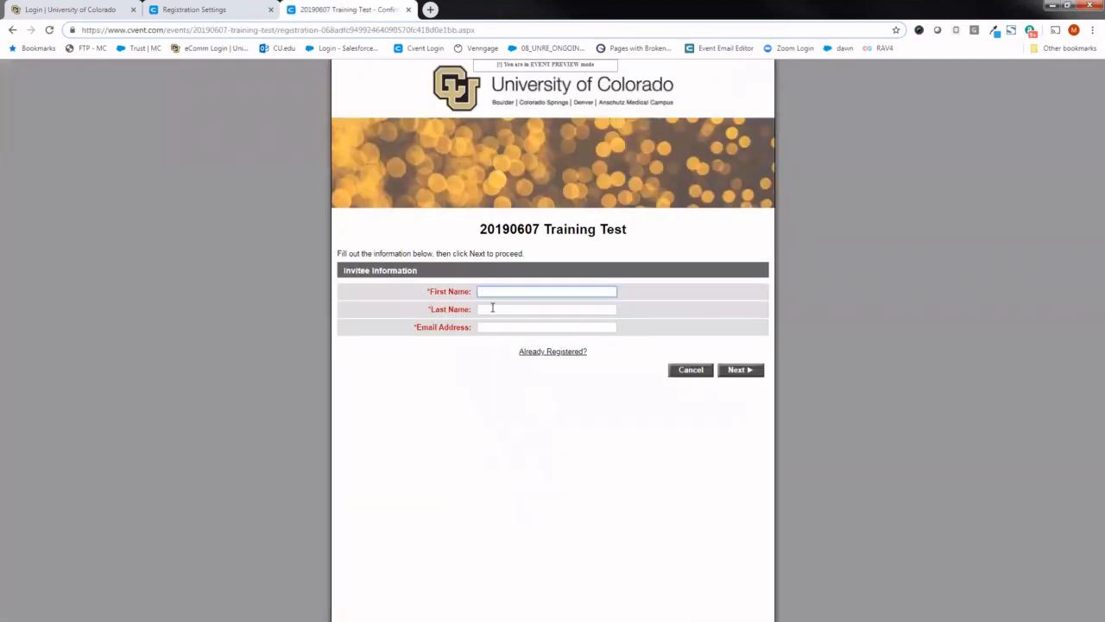
pyautogui.click(492, 326)
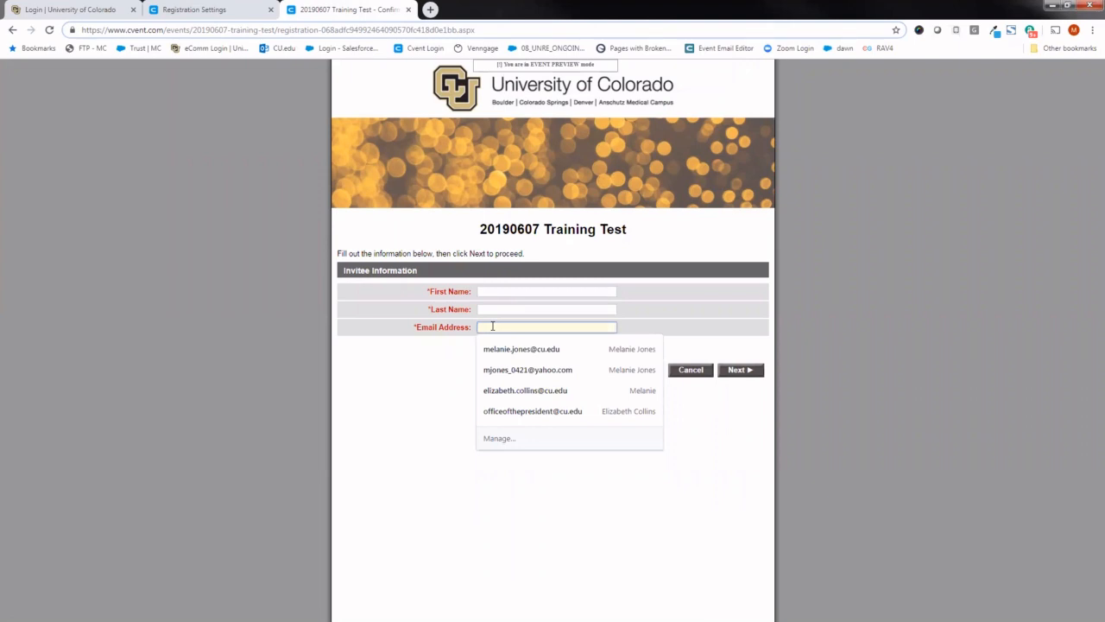
pyautogui.click(449, 369)
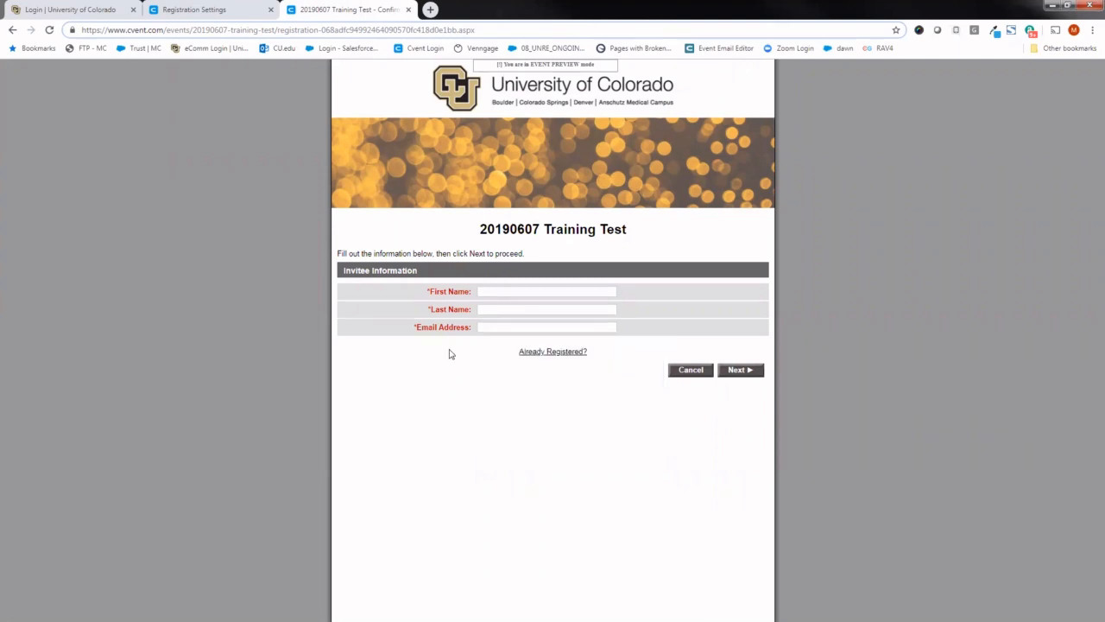
pyautogui.click(169, 11)
pyautogui.moveTo(455, 131)
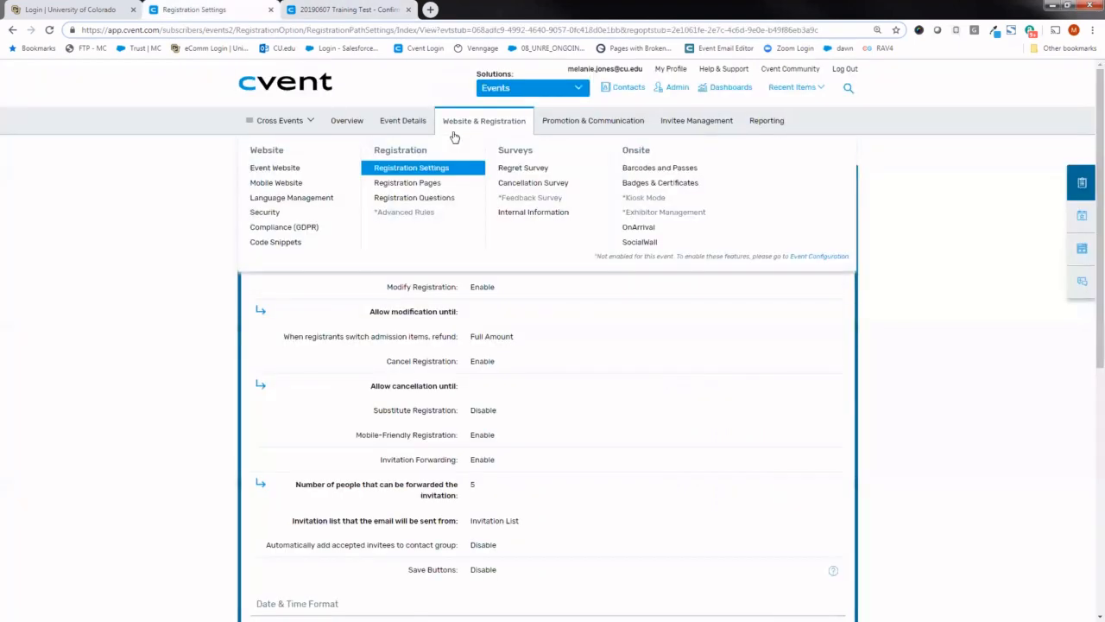
pyautogui.moveTo(433, 152); pyautogui.dragTo(374, 152)
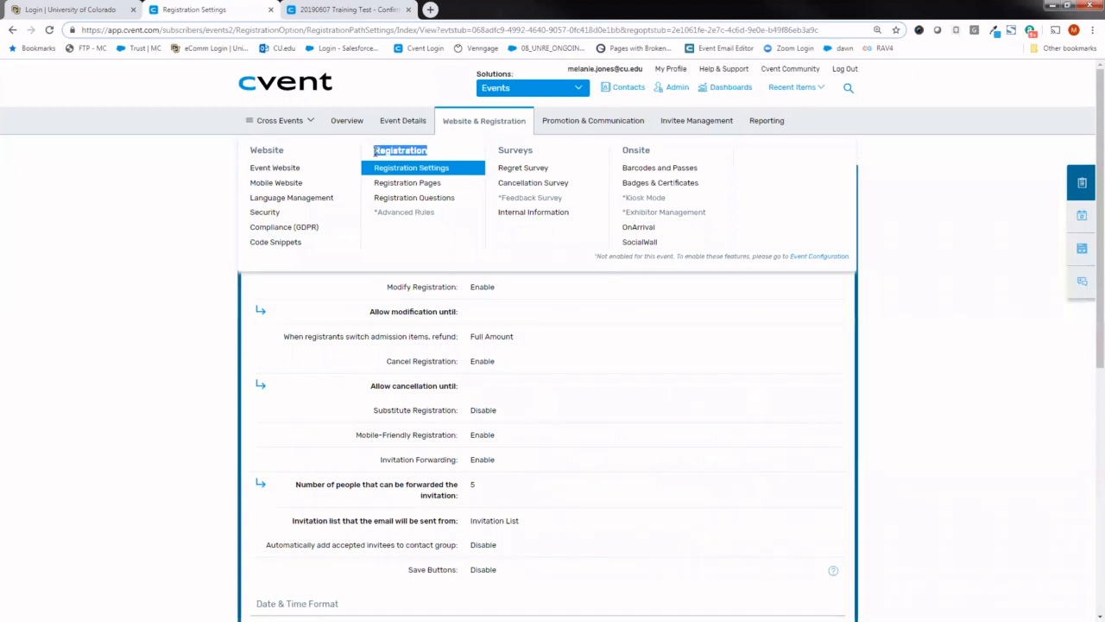
# - Check the First Name field on the preview's registration form and return to the event's Registration Settings
pyautogui.click(320, 10)
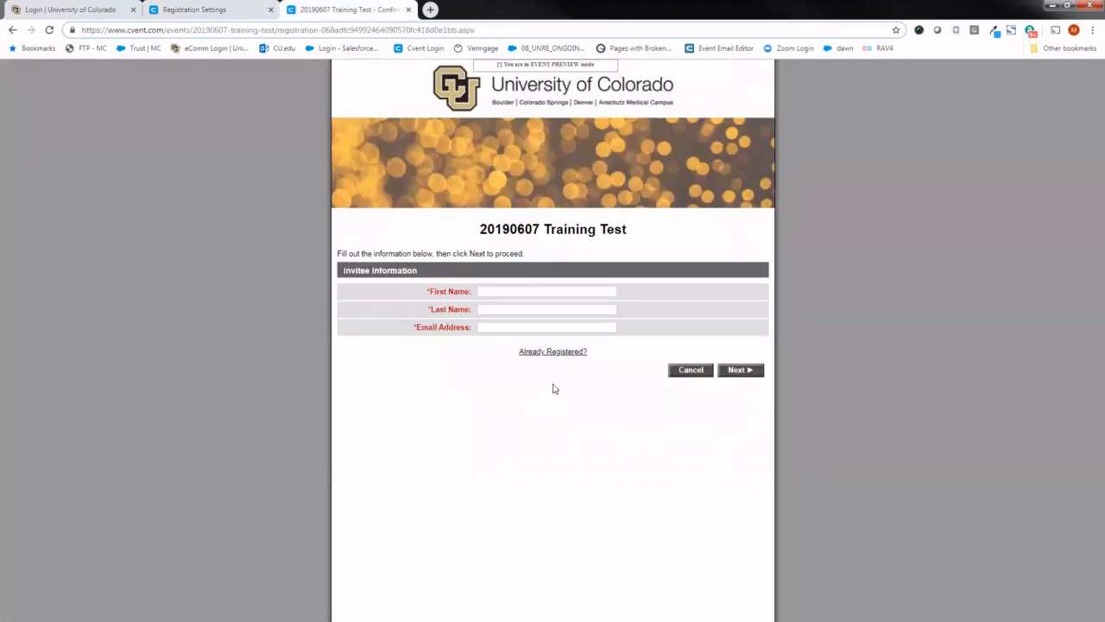
pyautogui.click(526, 292)
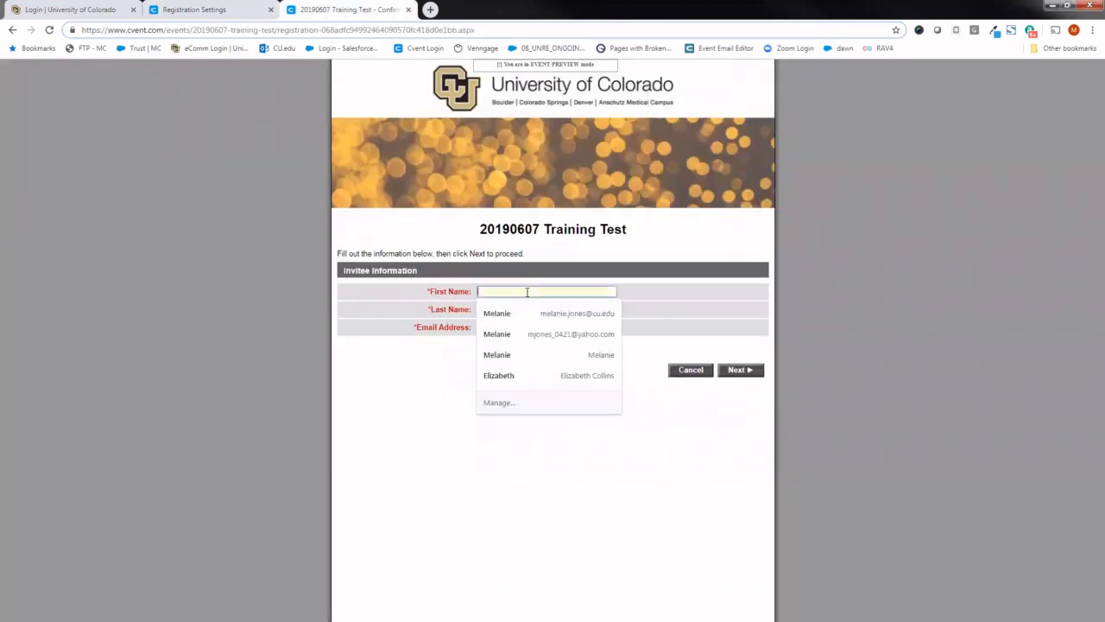
pyautogui.click(450, 376)
pyautogui.click(185, 8)
pyautogui.moveTo(477, 125)
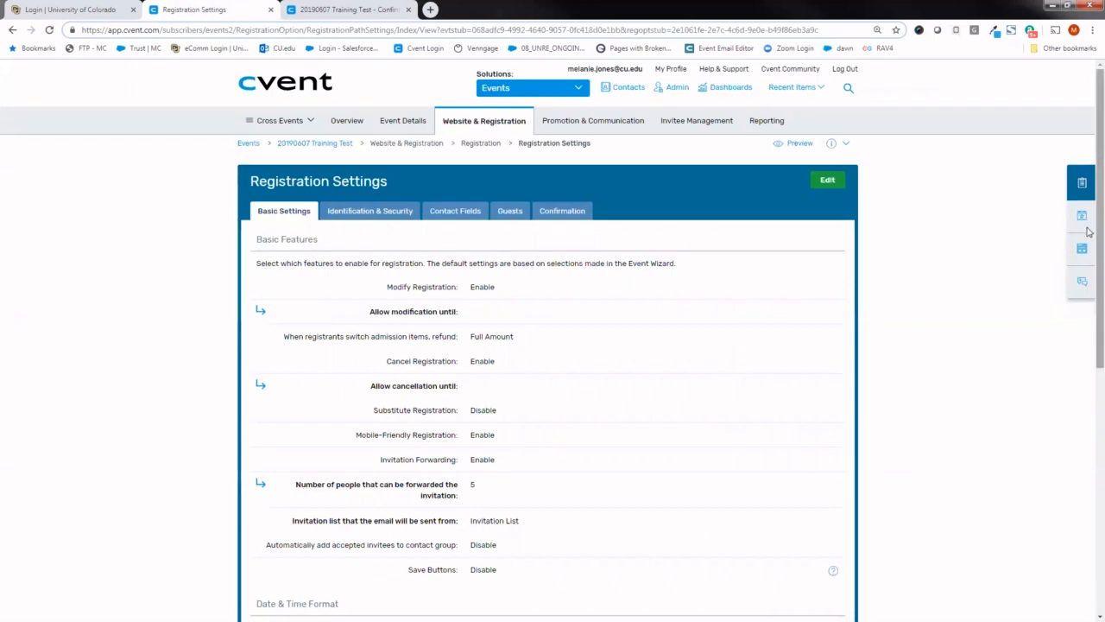
# - Edit the basic registration settings to allow registration modification until 06/5/2019
pyautogui.scroll(-1, 1089, 259)
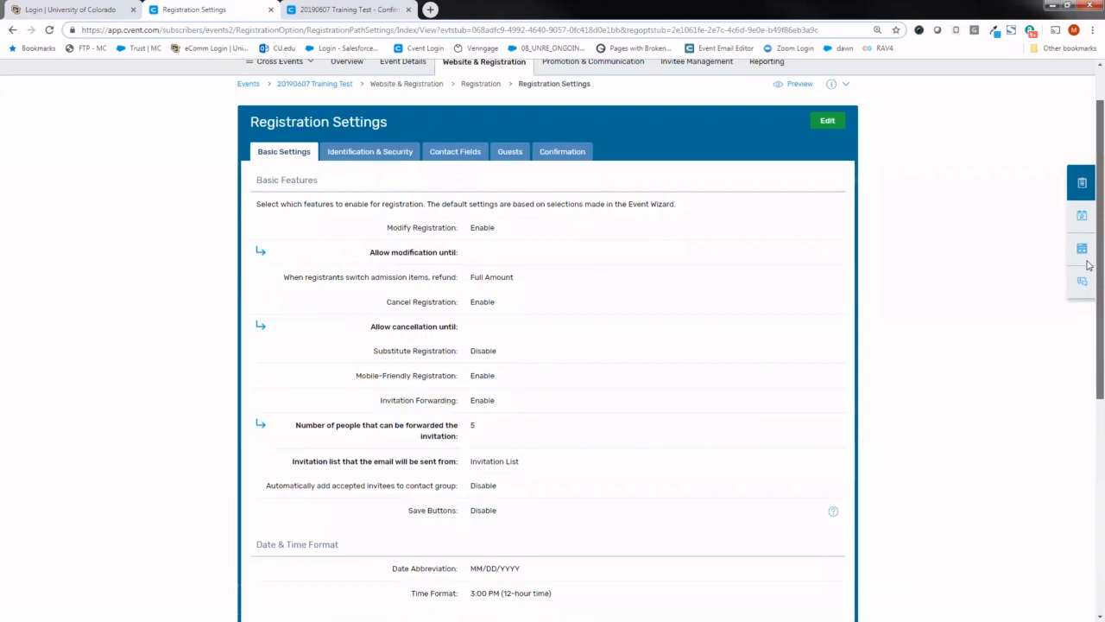
pyautogui.scroll(-1, 1090, 269)
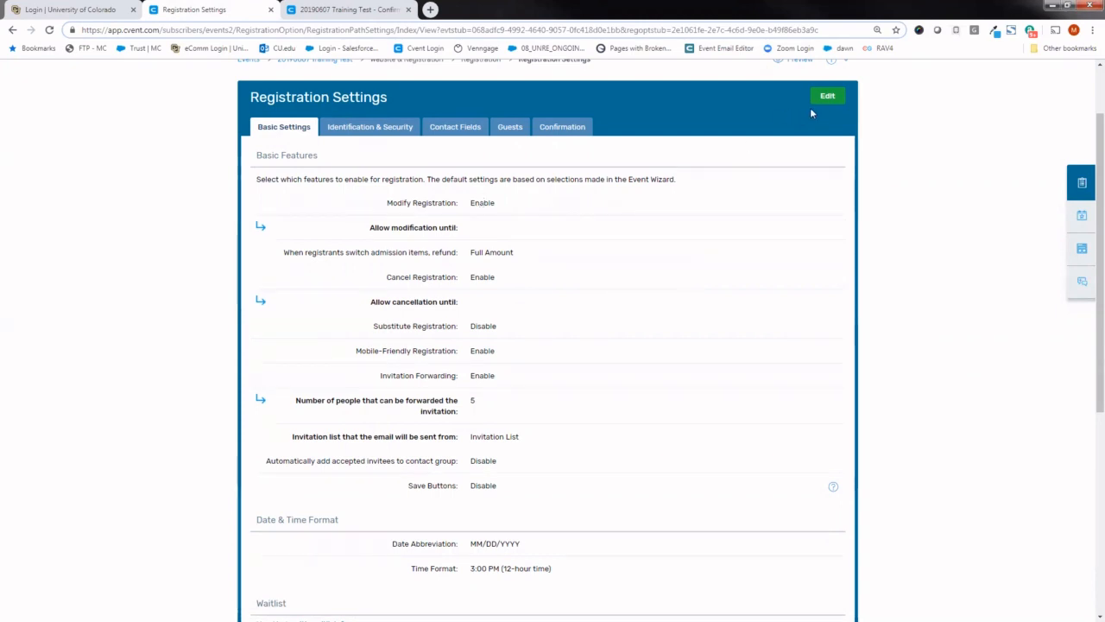
pyautogui.moveTo(371, 228); pyautogui.dragTo(461, 227)
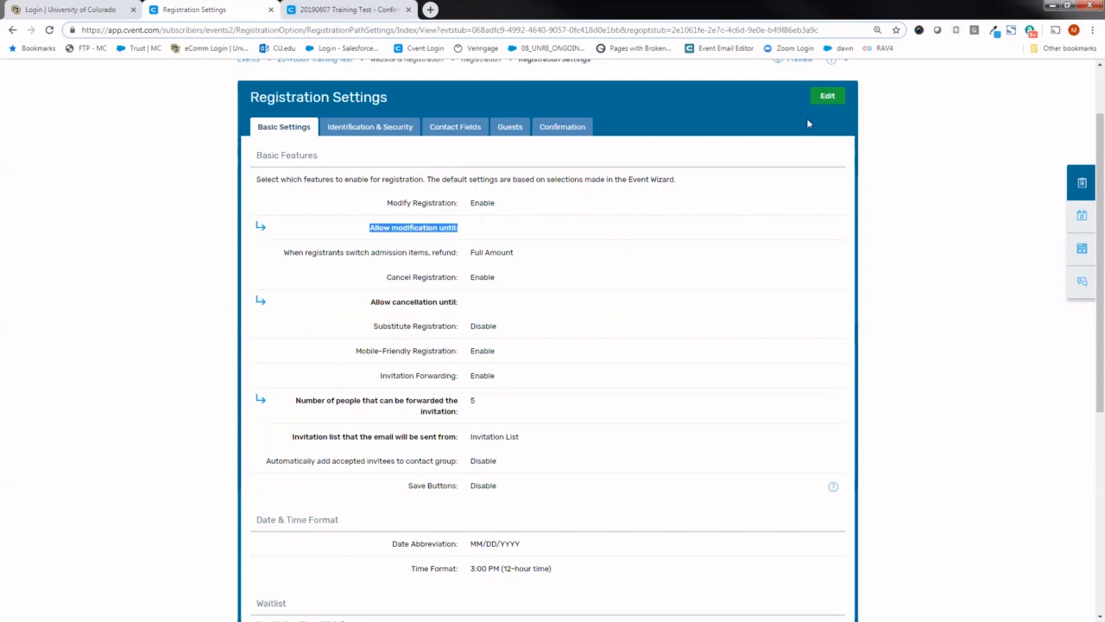
pyautogui.click(827, 101)
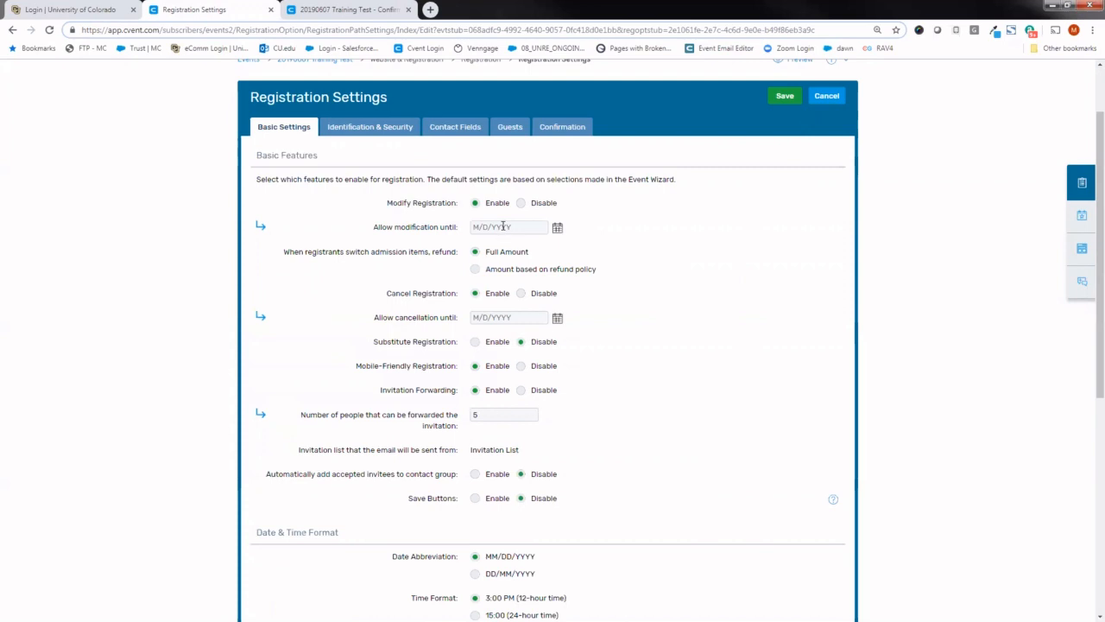
pyautogui.click(500, 231)
pyautogui.click(545, 298)
# - Examine the remaining basic settings, including Cancel Registration, Mobile-Friendly Registration, Invitation Forwarding, Date & Time Format, Waitlist and Terms & Conditions
pyautogui.moveTo(388, 294); pyautogui.dragTo(408, 293)
pyautogui.moveTo(376, 366); pyautogui.dragTo(462, 366)
pyautogui.rightClick(356, 366)
pyautogui.click(318, 358)
pyautogui.click(364, 366)
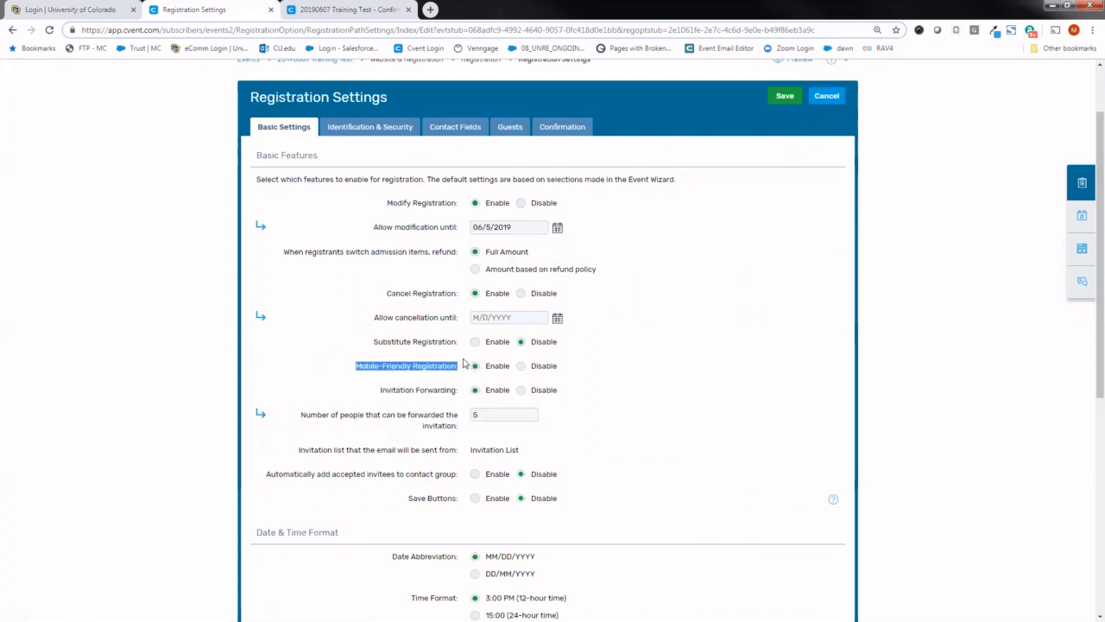
pyautogui.scroll(-1, 1086, 276)
pyautogui.scroll(-3, 1086, 276)
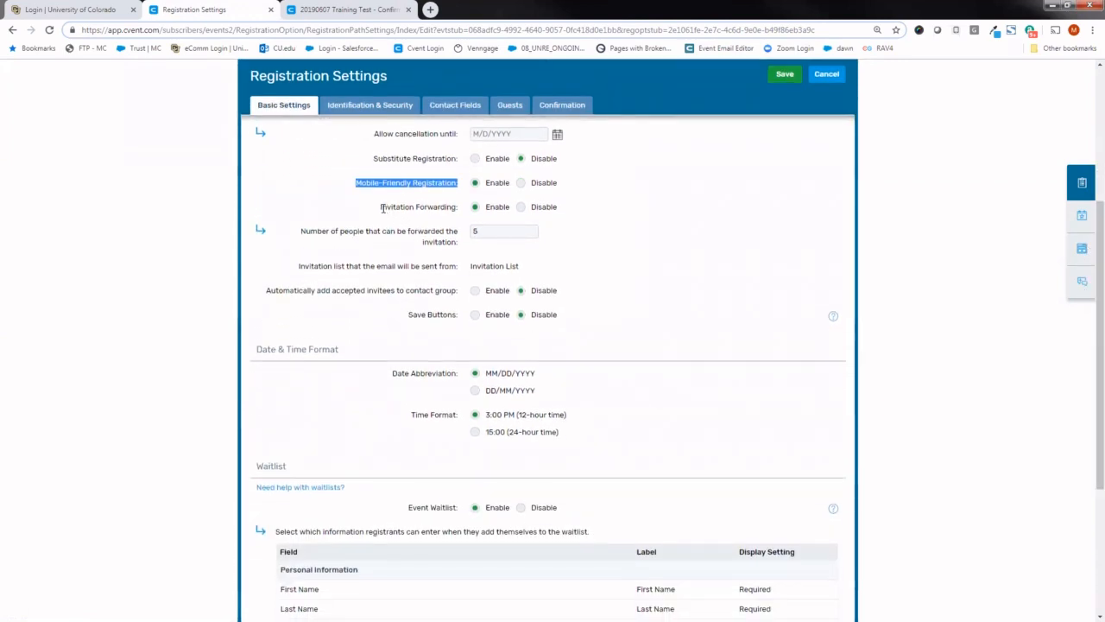
pyautogui.moveTo(379, 207); pyautogui.dragTo(458, 209)
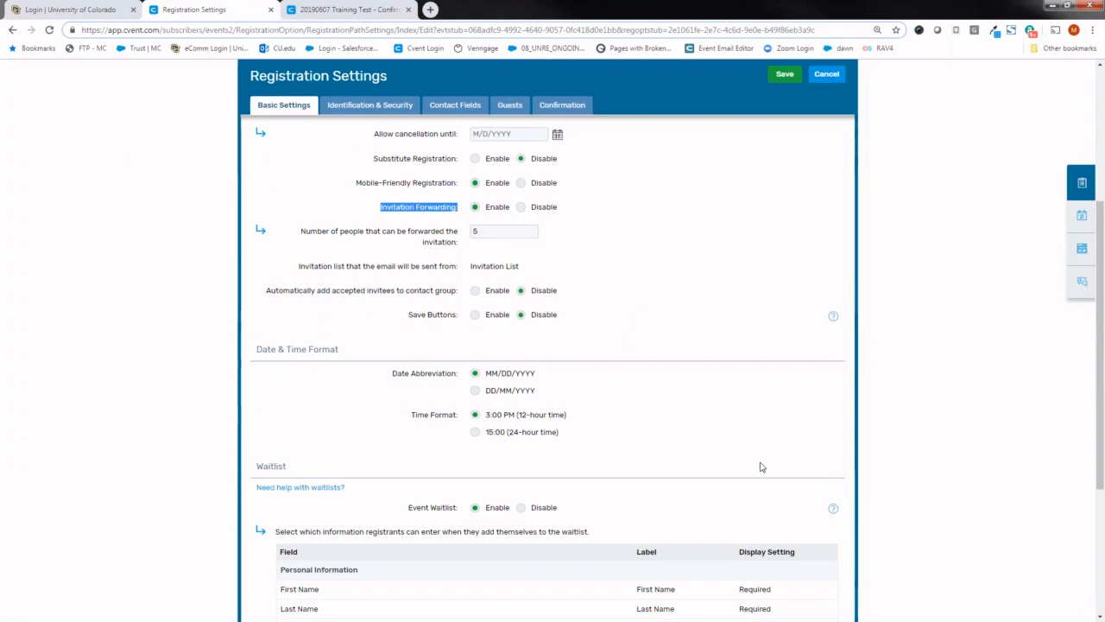
pyautogui.scroll(-2, 1086, 281)
pyautogui.scroll(-4, 1086, 285)
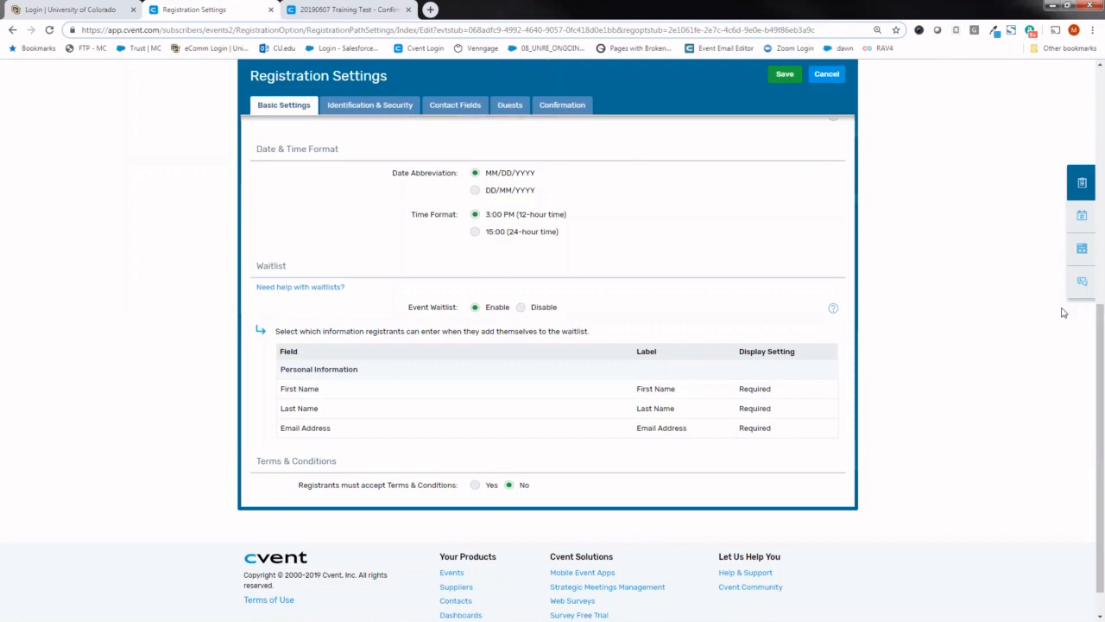
# - Save the basic registration settings by switching to the Identification & Security settings and accepting the automatic save
pyautogui.moveTo(1091, 324); pyautogui.dragTo(1090, 104)
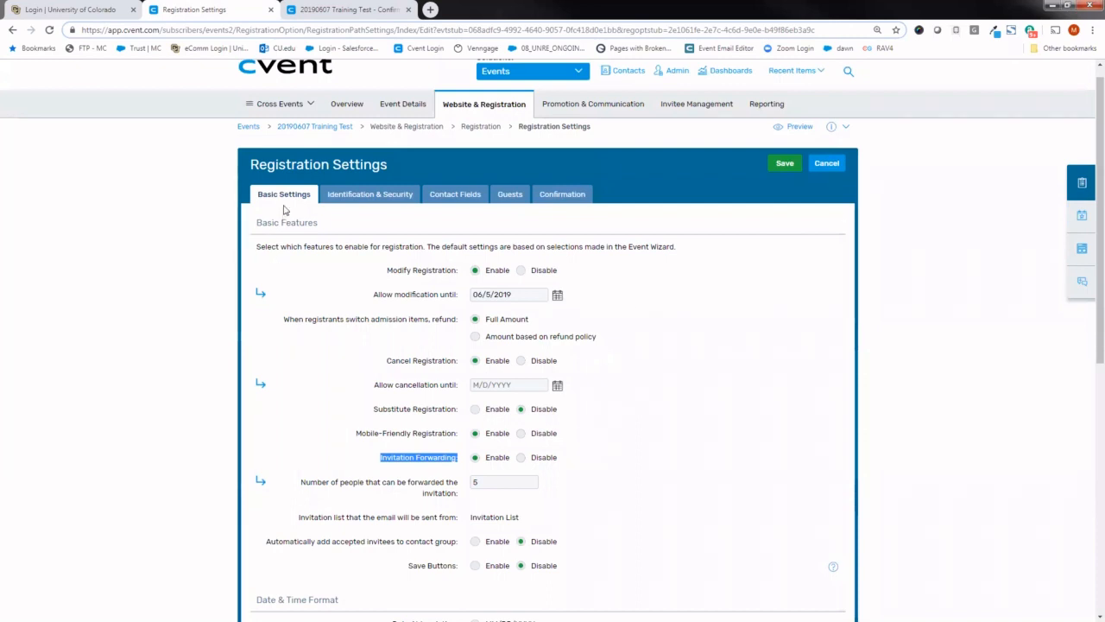
pyautogui.click(364, 200)
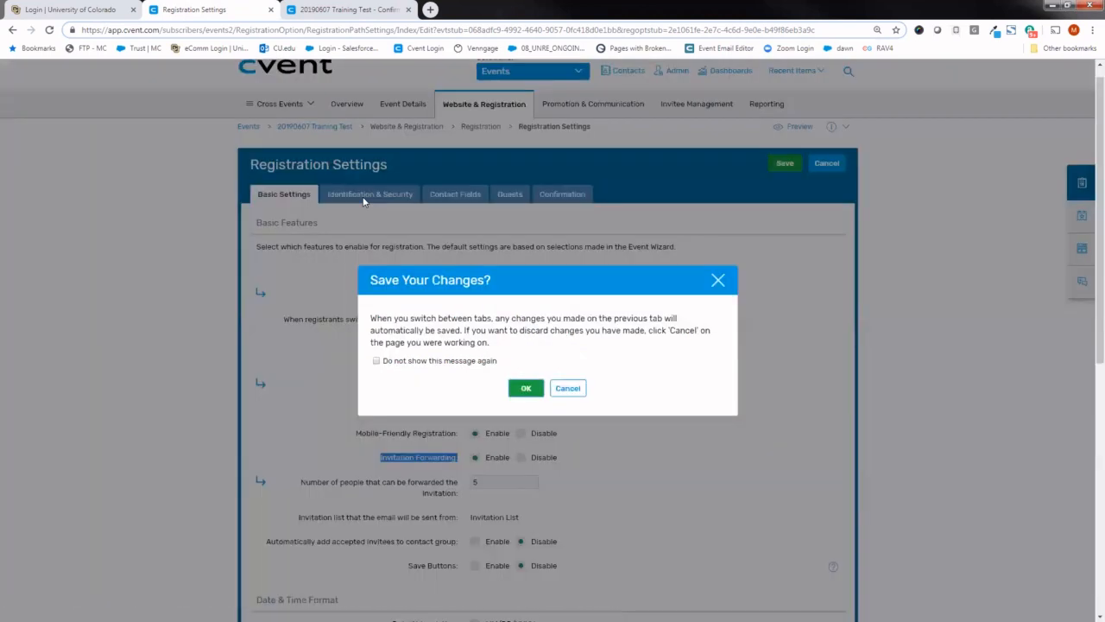
pyautogui.click(526, 389)
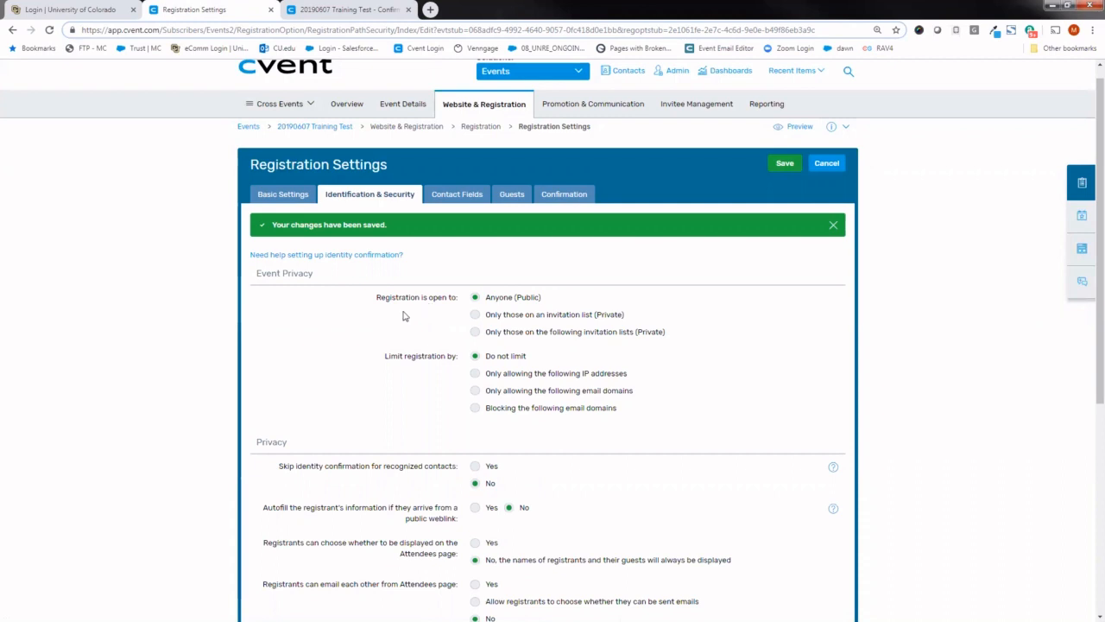
# - Try opening registration to only those on an invitation list (Private), and return it to Anyone (Public)
pyautogui.moveTo(376, 297); pyautogui.dragTo(462, 302)
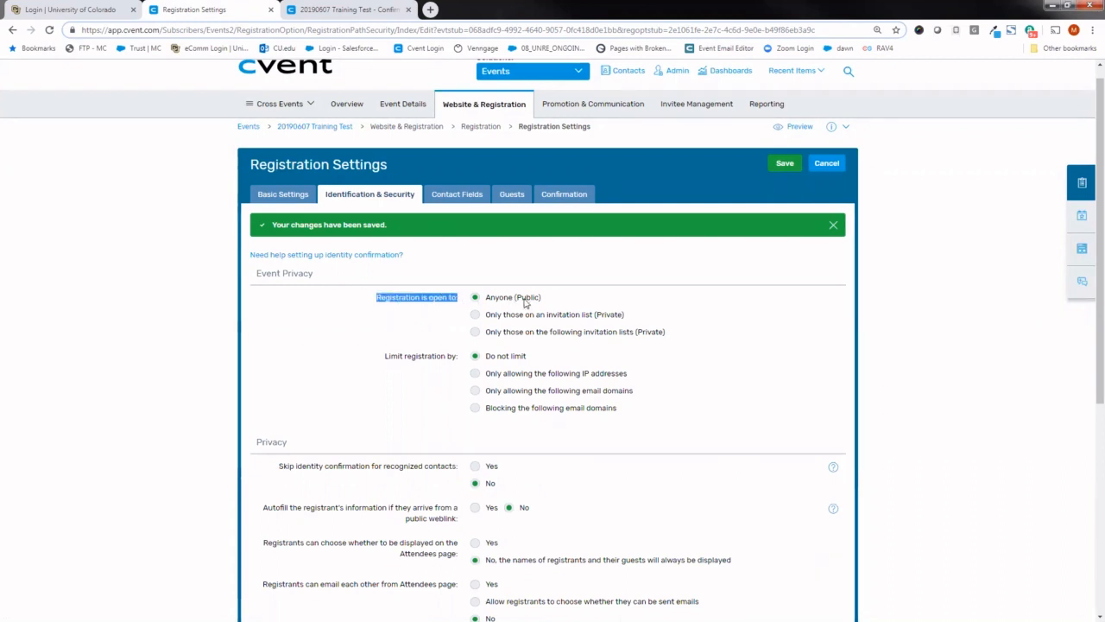
pyautogui.click(555, 302)
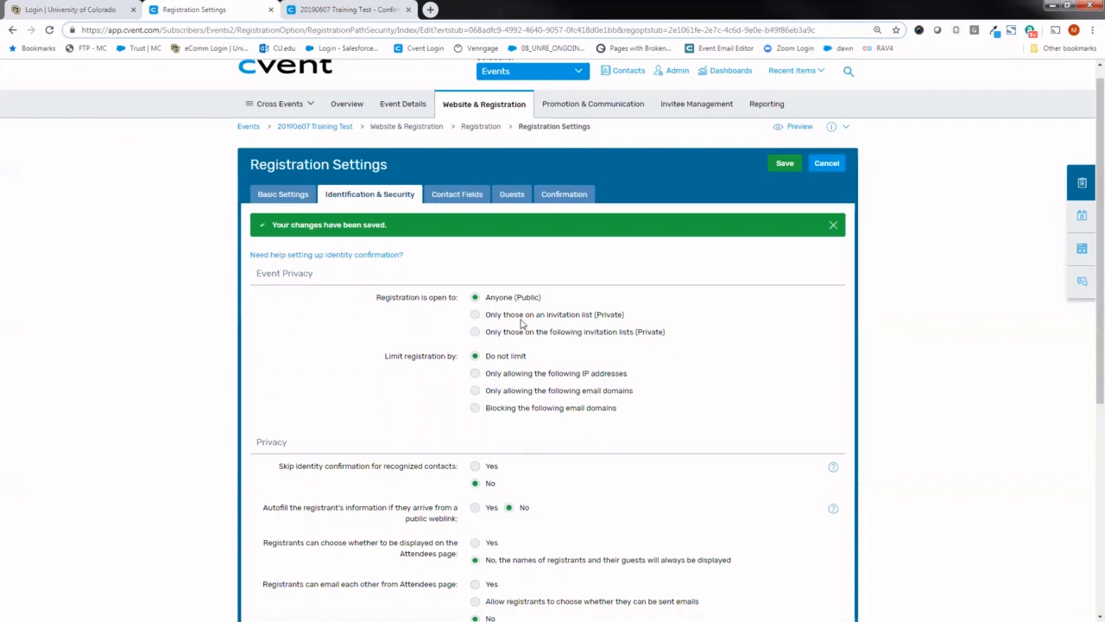
pyautogui.click(523, 317)
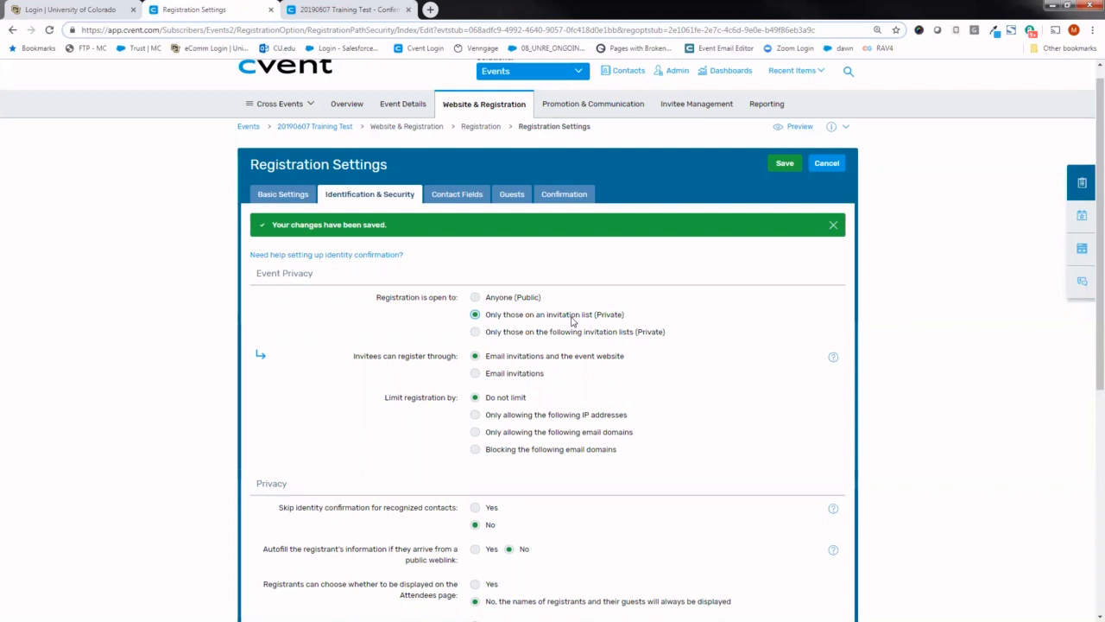
pyautogui.click(518, 302)
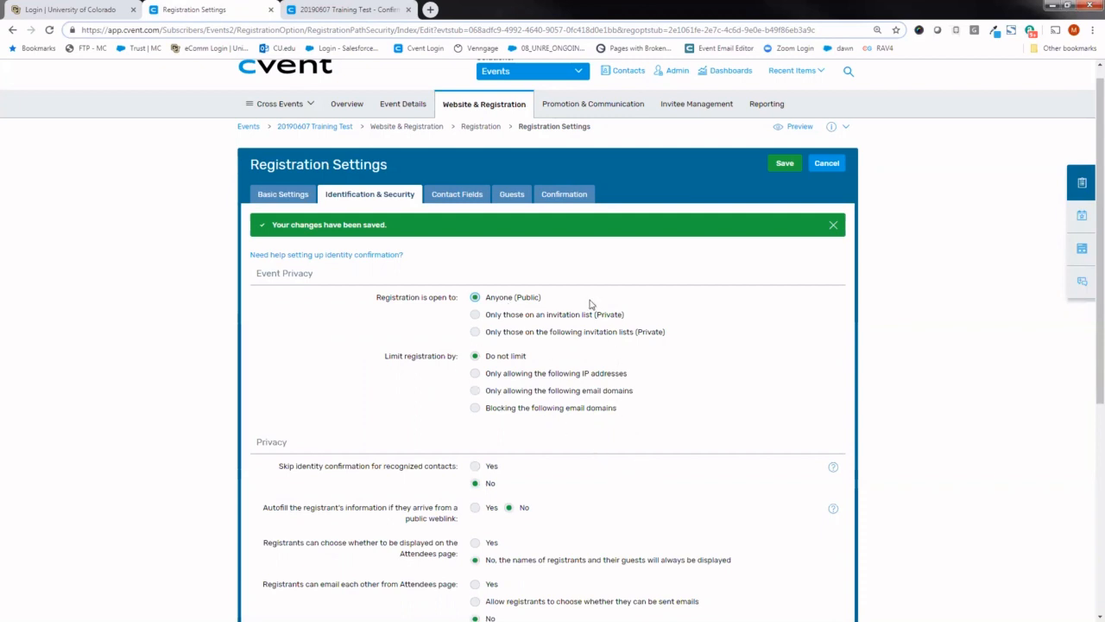
# - Examine the Privacy options for displaying registrants on the Attendees page and letting them email each other
pyautogui.scroll(-5, 1087, 279)
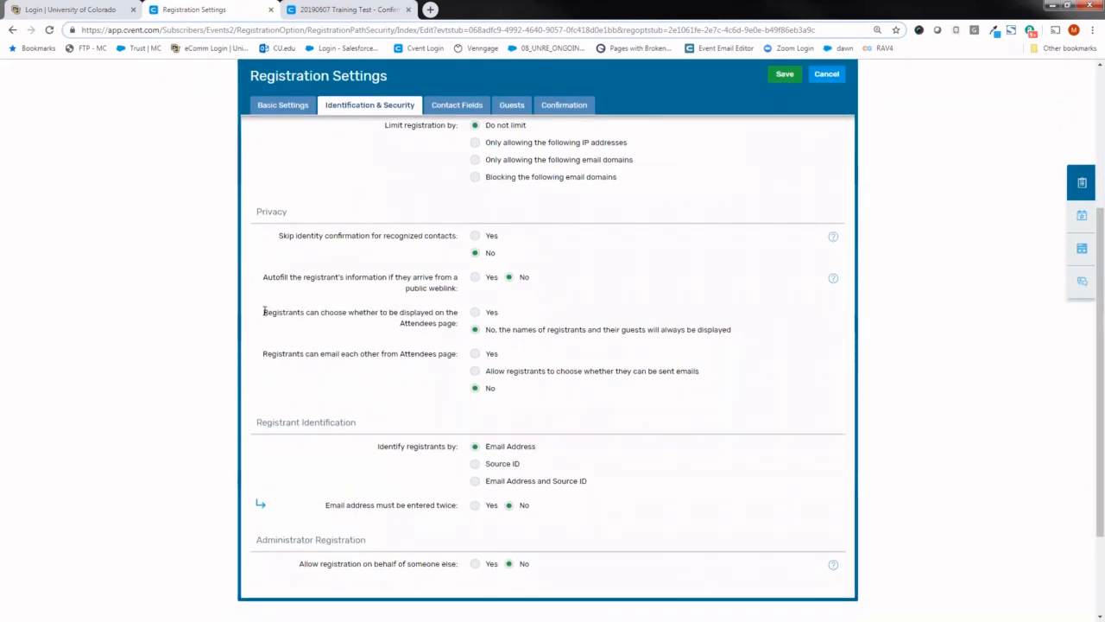
pyautogui.moveTo(264, 311); pyautogui.dragTo(481, 315)
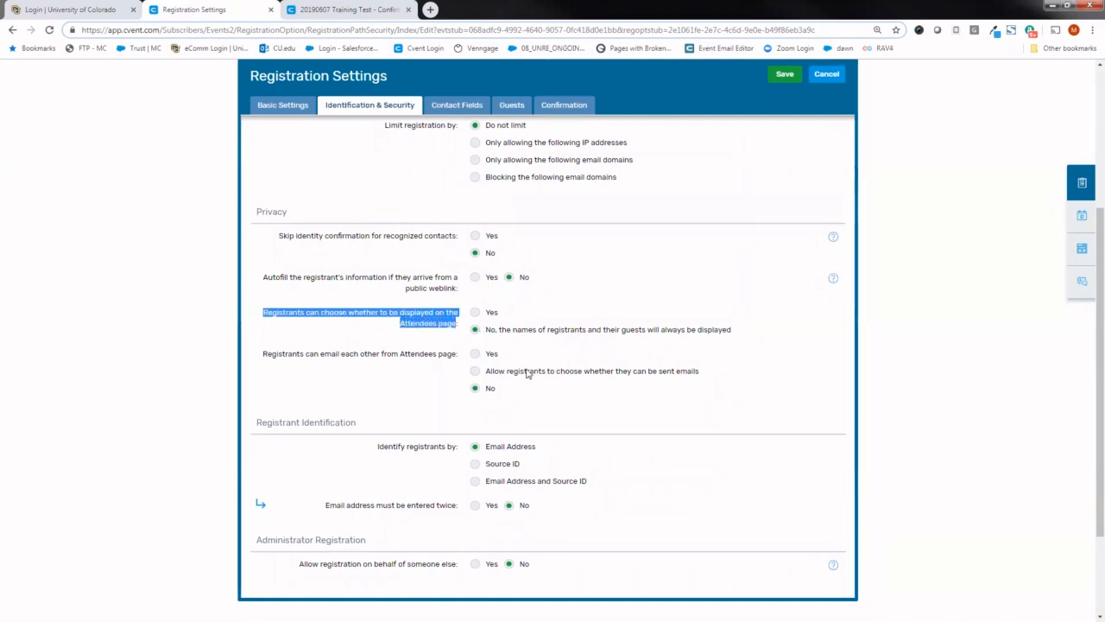
pyautogui.click(894, 414)
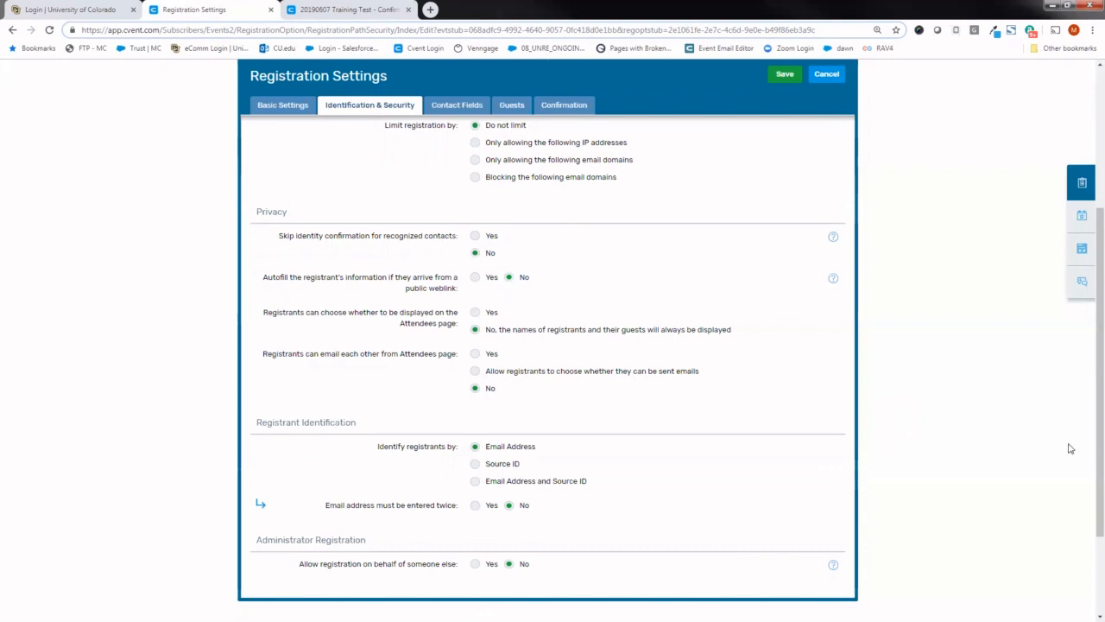
# - Save the Identification & Security settings while opening Contact Fields, and compare the contact fields with the preview's registration form
pyautogui.scroll(3, 1089, 444)
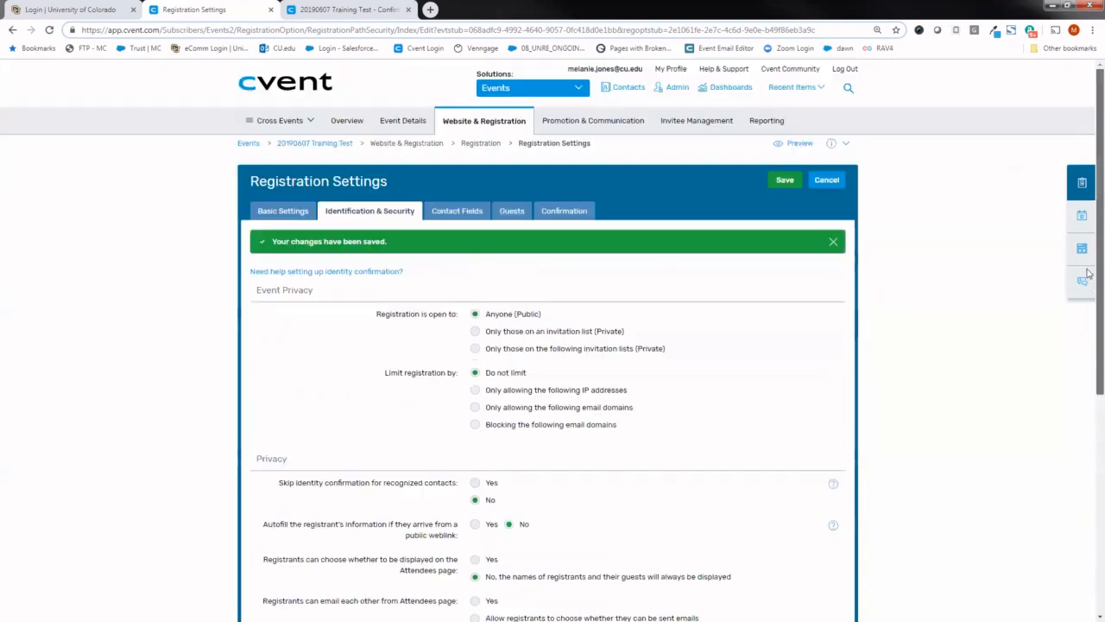
pyautogui.click(469, 216)
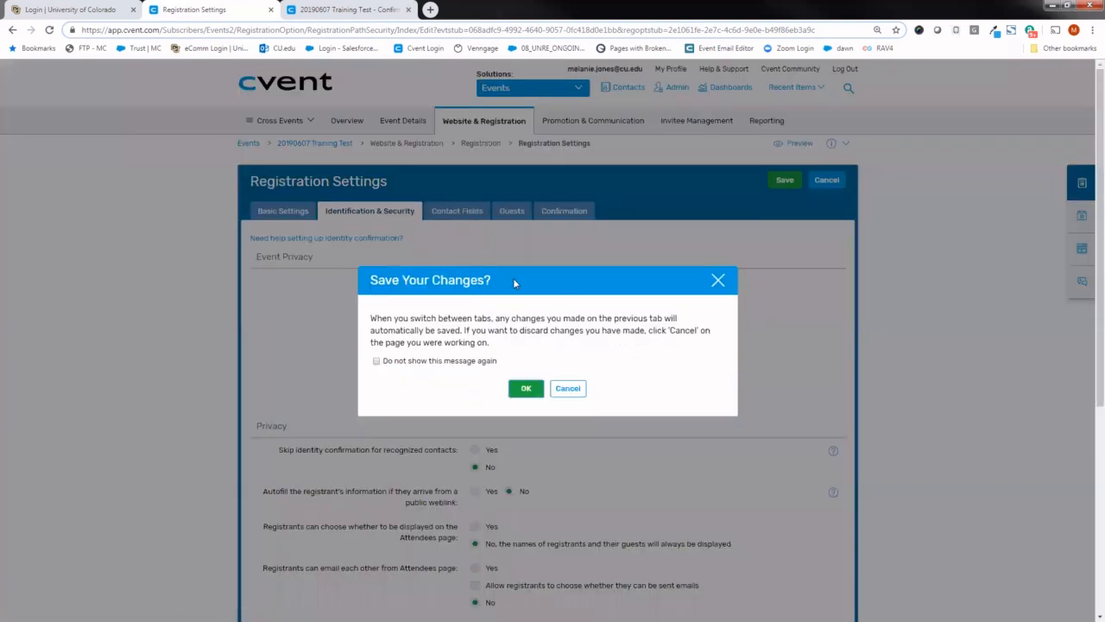
pyautogui.click(525, 388)
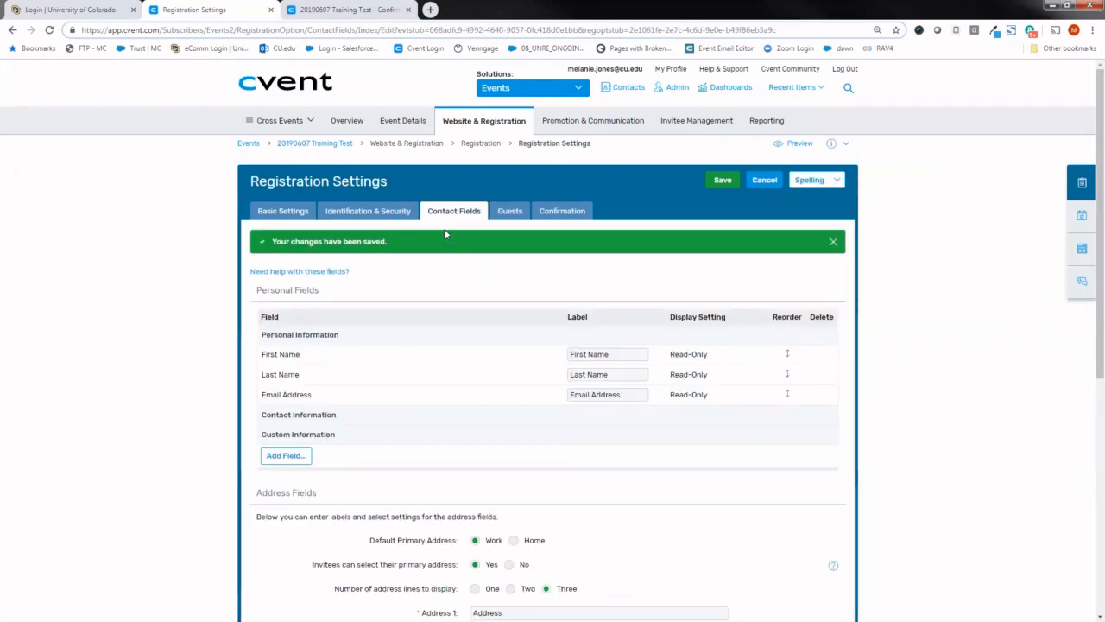
pyautogui.click(365, 12)
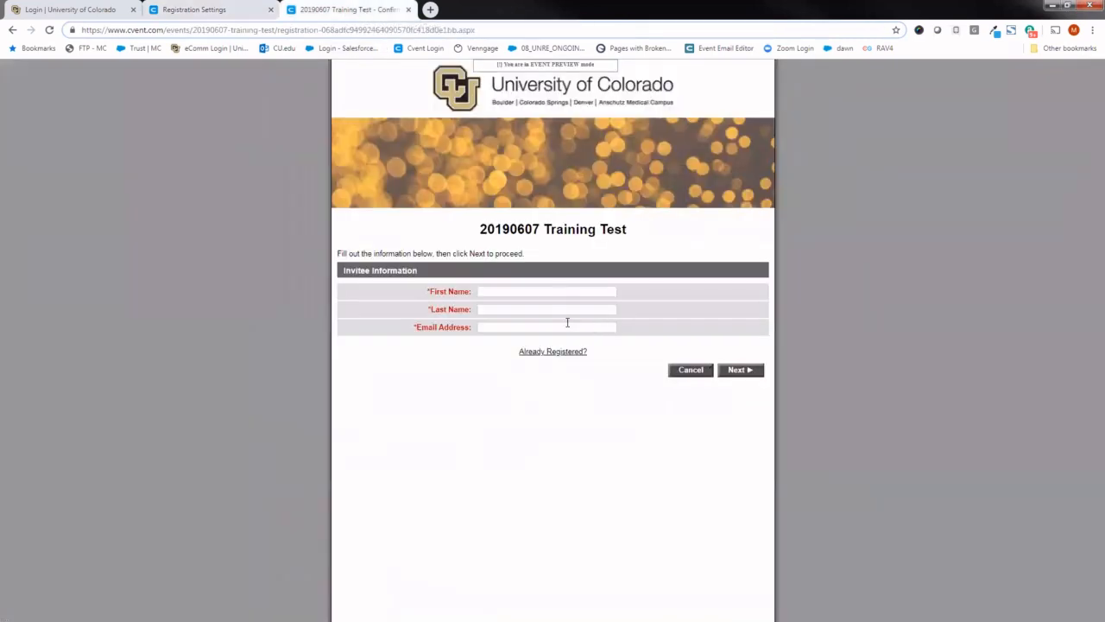
# - Fill in the invitee's first name, last name and email in the preview's registration form and continue to the Personal Information page
pyautogui.click(537, 293)
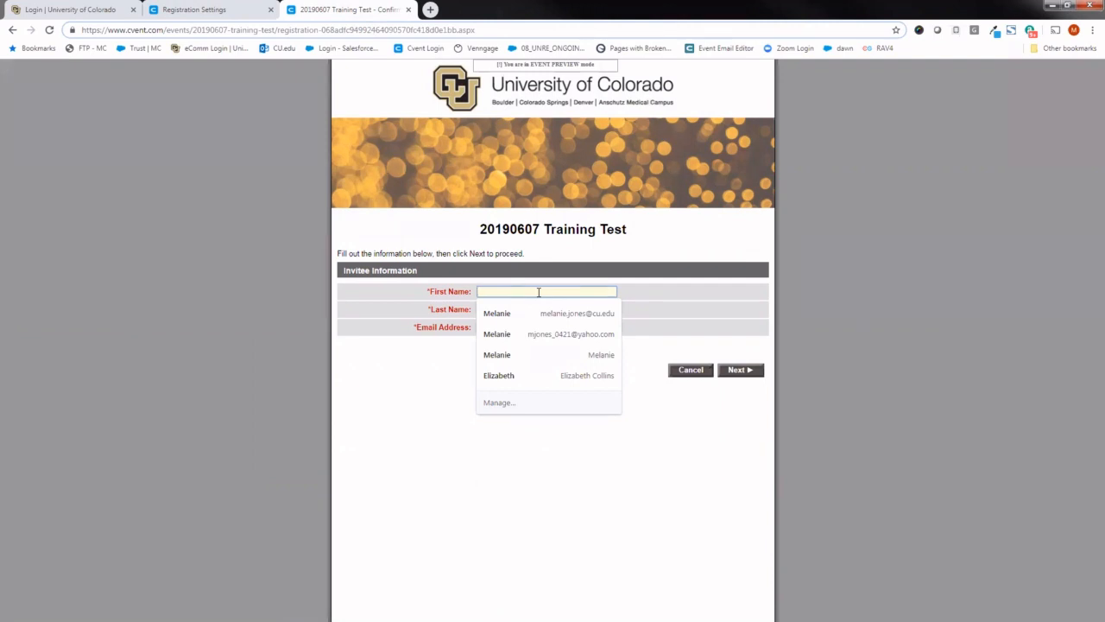
pyautogui.click(499, 314)
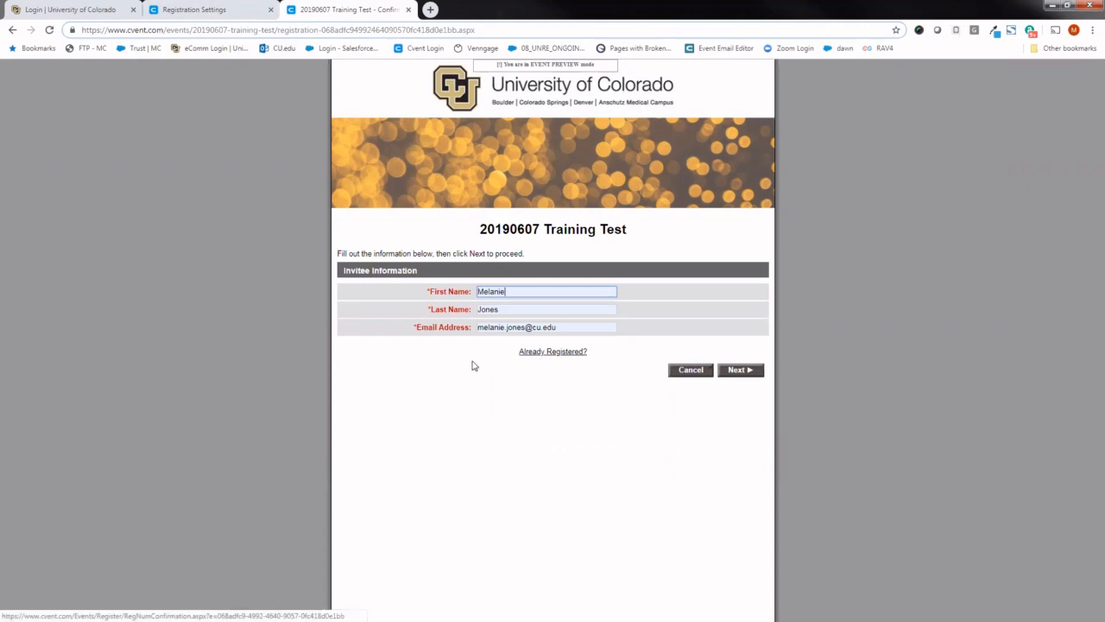
pyautogui.click(740, 373)
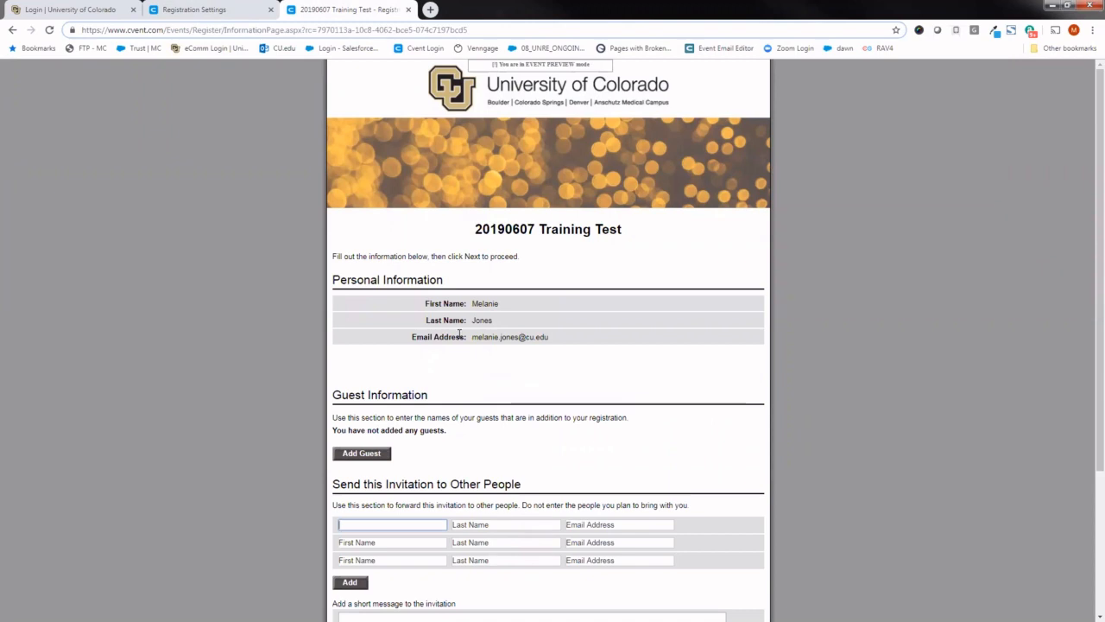
pyautogui.click(424, 354)
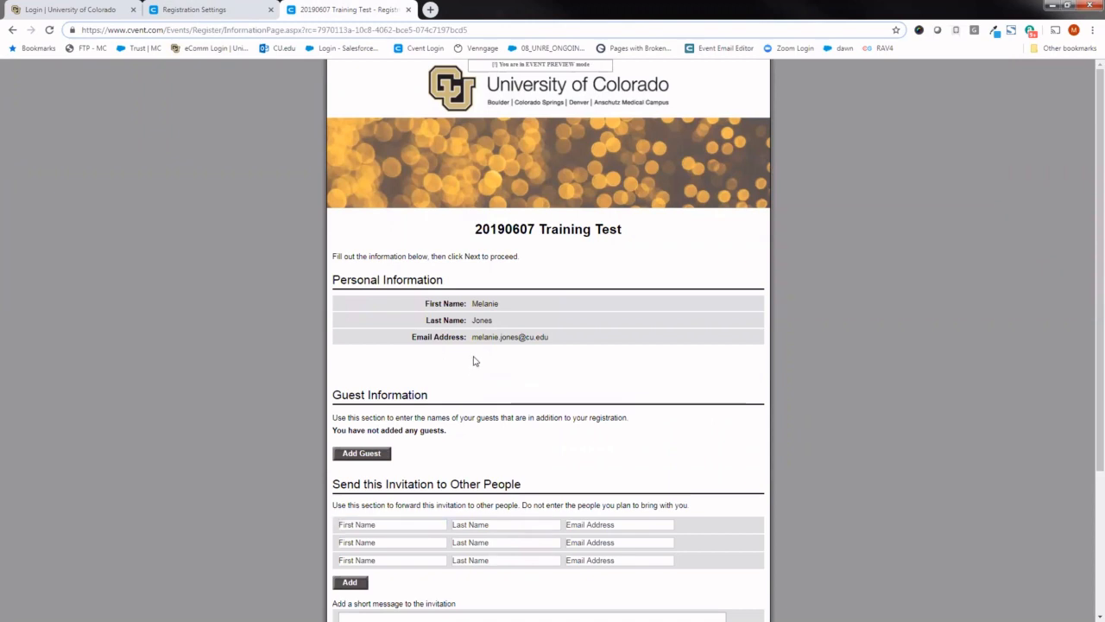
# - Add the standard Home Address field to the Personal Information section of the registration's contact fields
pyautogui.click(191, 10)
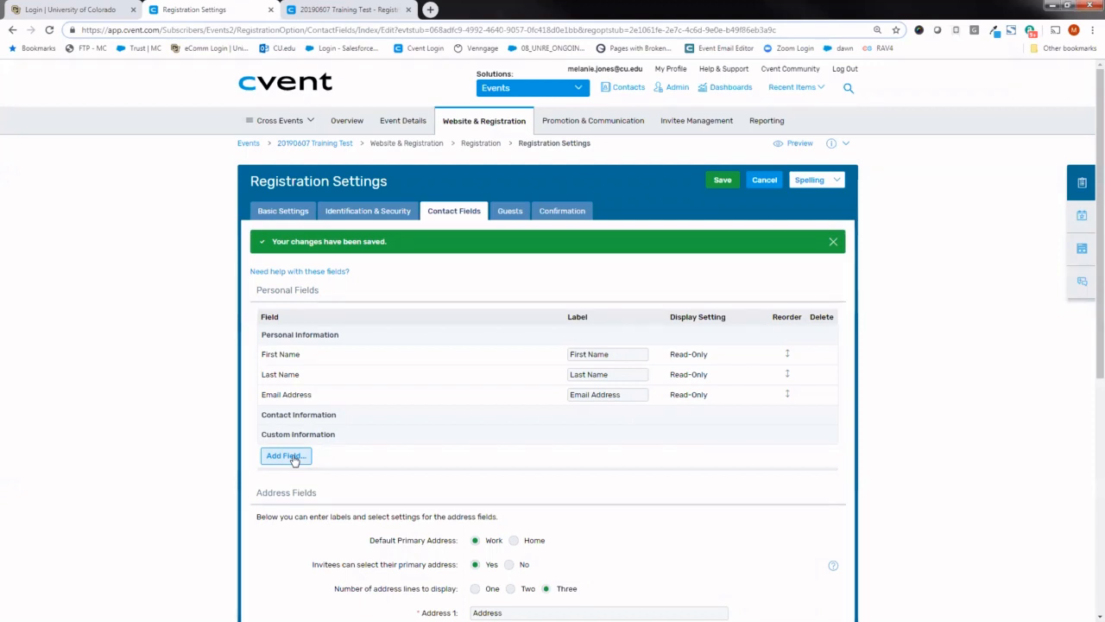
pyautogui.click(285, 456)
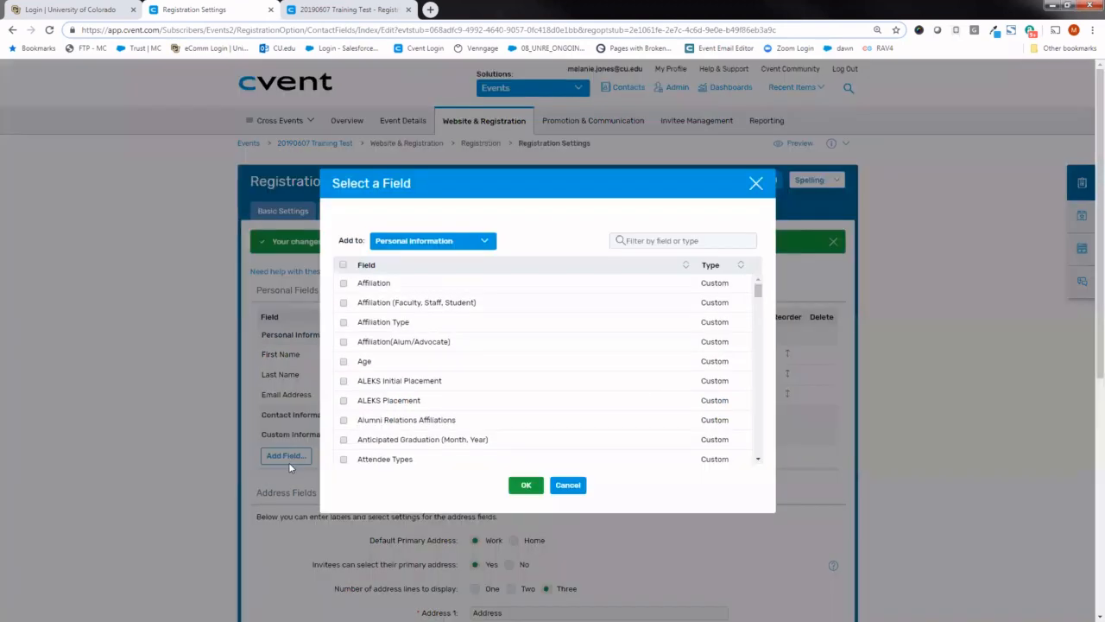
pyautogui.click(474, 241)
pyautogui.moveTo(759, 293); pyautogui.dragTo(761, 303)
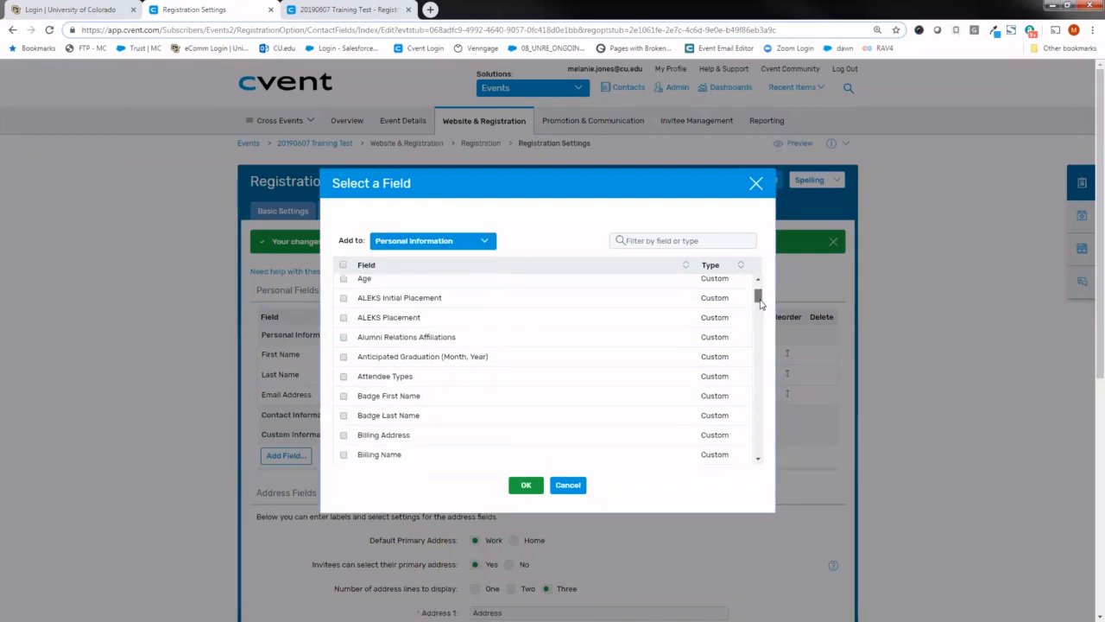
pyautogui.click(680, 242)
pyautogui.write('addre')
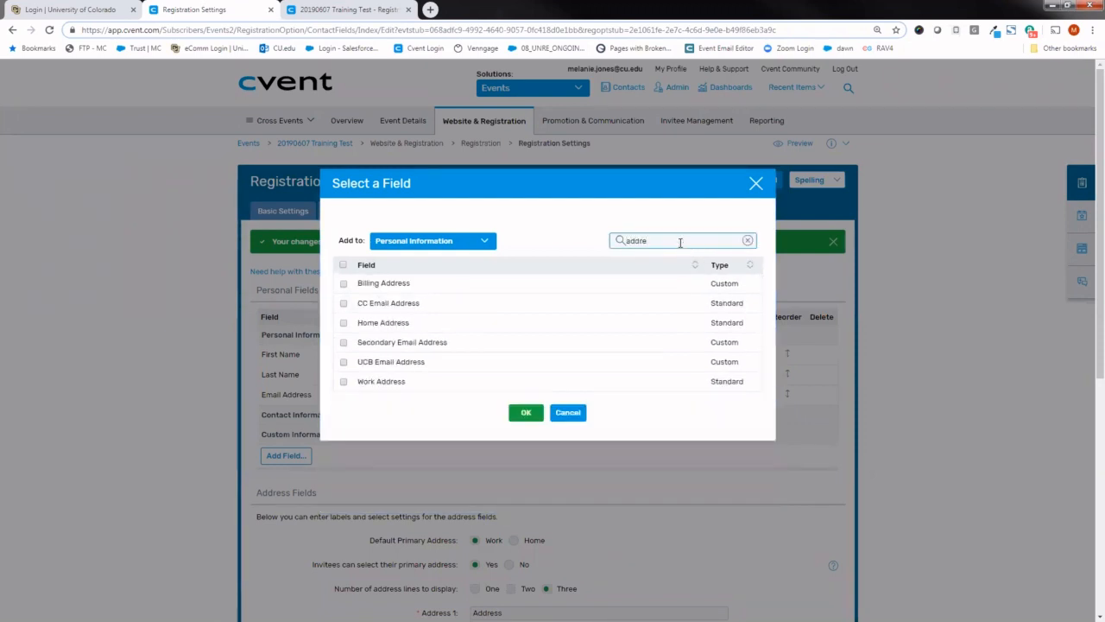
pyautogui.click(343, 322)
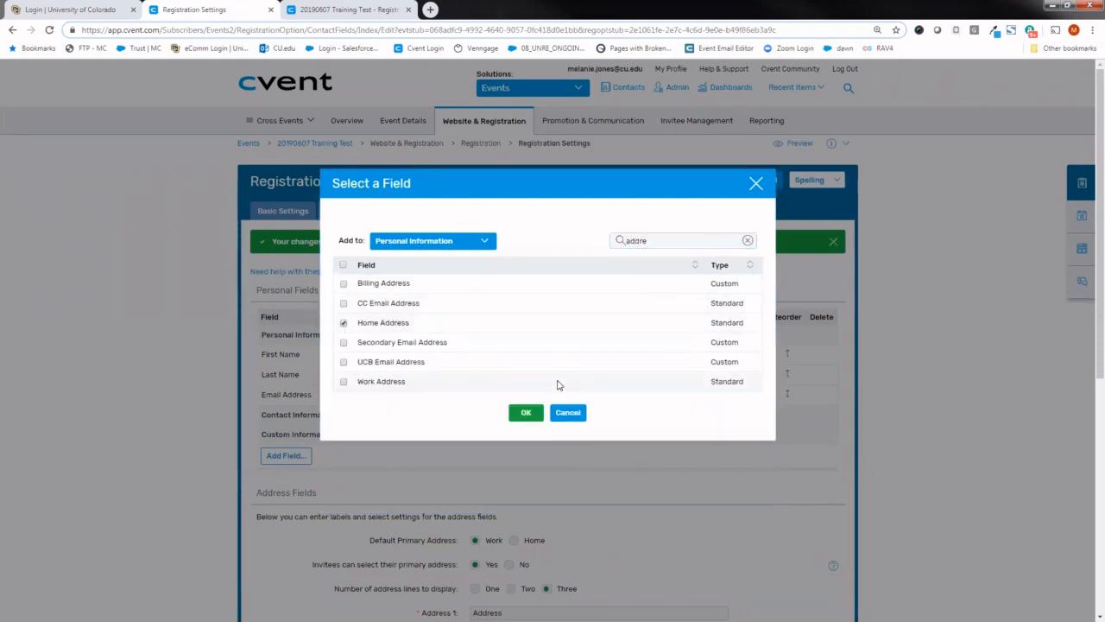
pyautogui.click(524, 412)
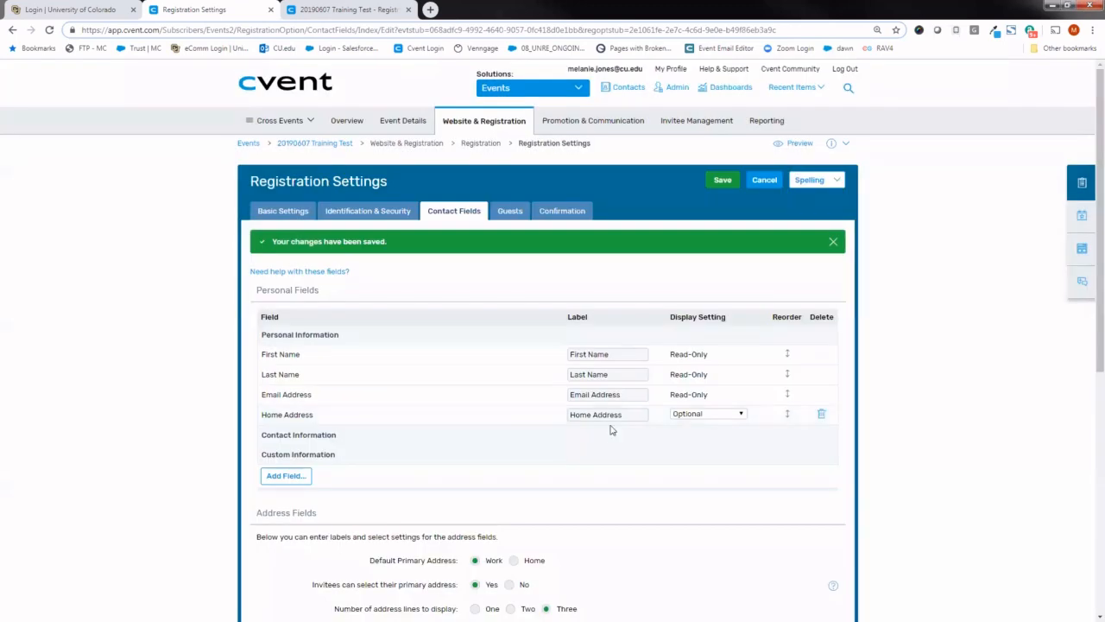
# - Set the Home Address field's display setting to Required and save the contact fields
pyautogui.click(701, 415)
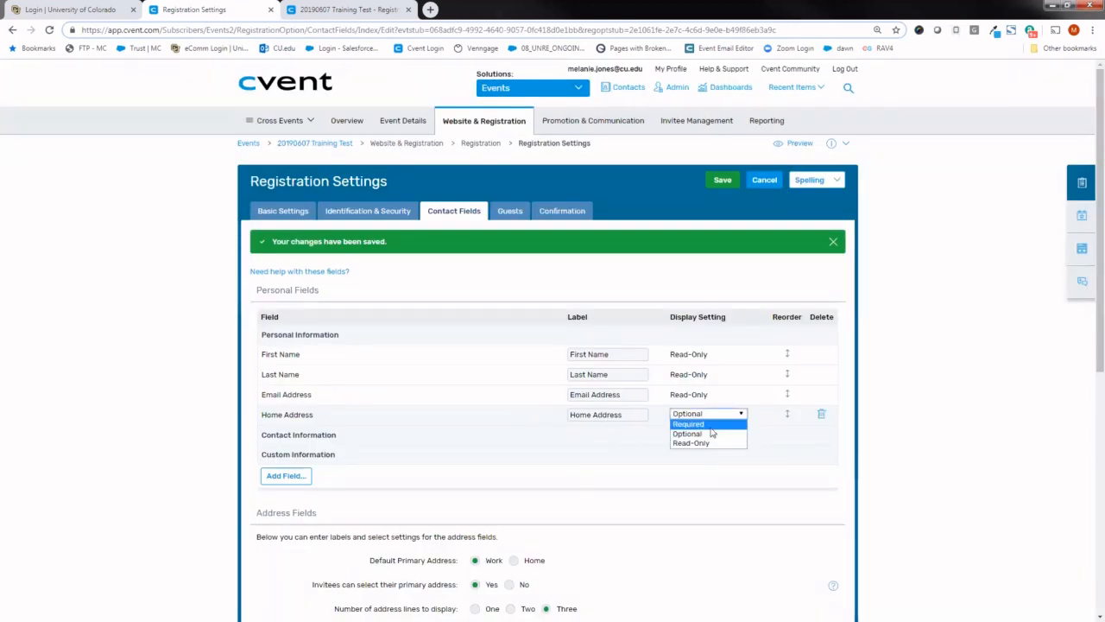
pyautogui.click(710, 423)
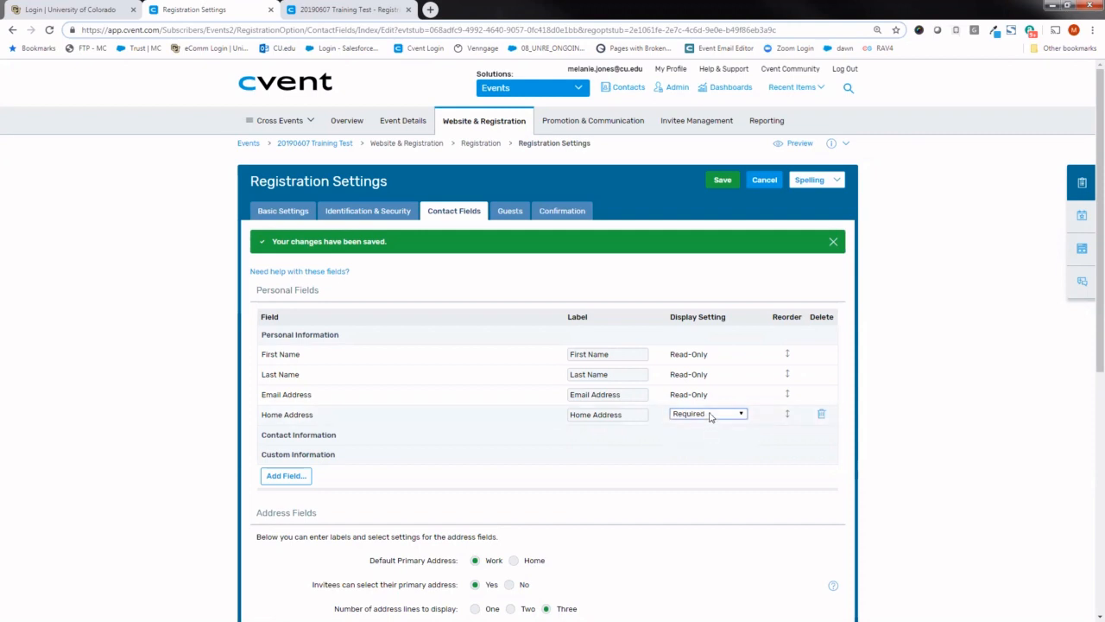
pyautogui.click(722, 181)
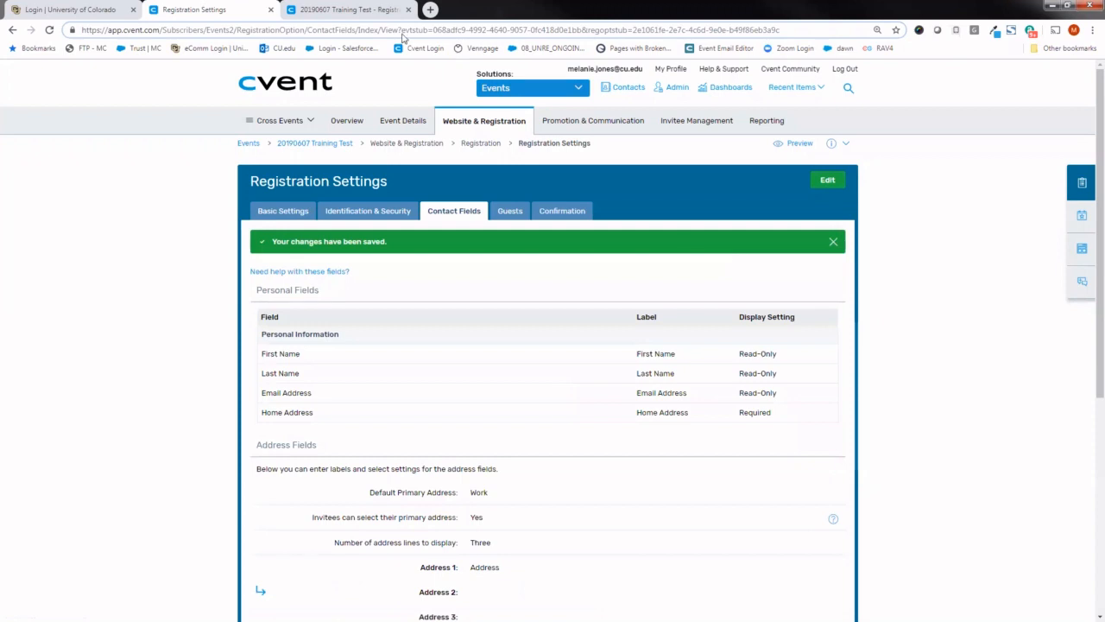
# - Reload the preview's registration page and inspect the Home Address fields, including the list of countries
pyautogui.click(365, 9)
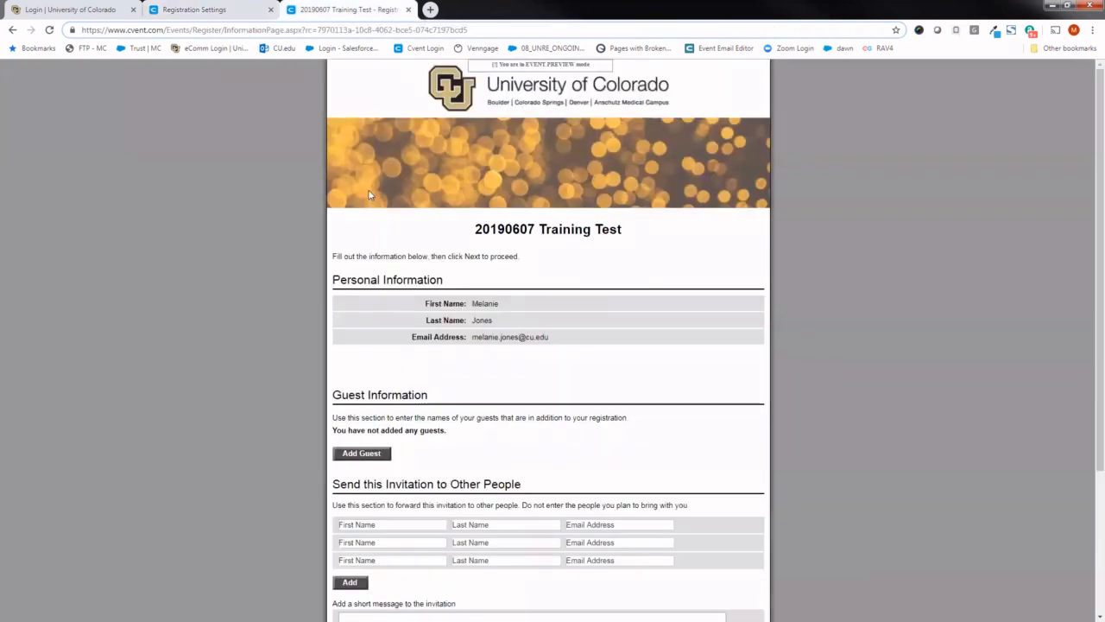
pyautogui.click(50, 30)
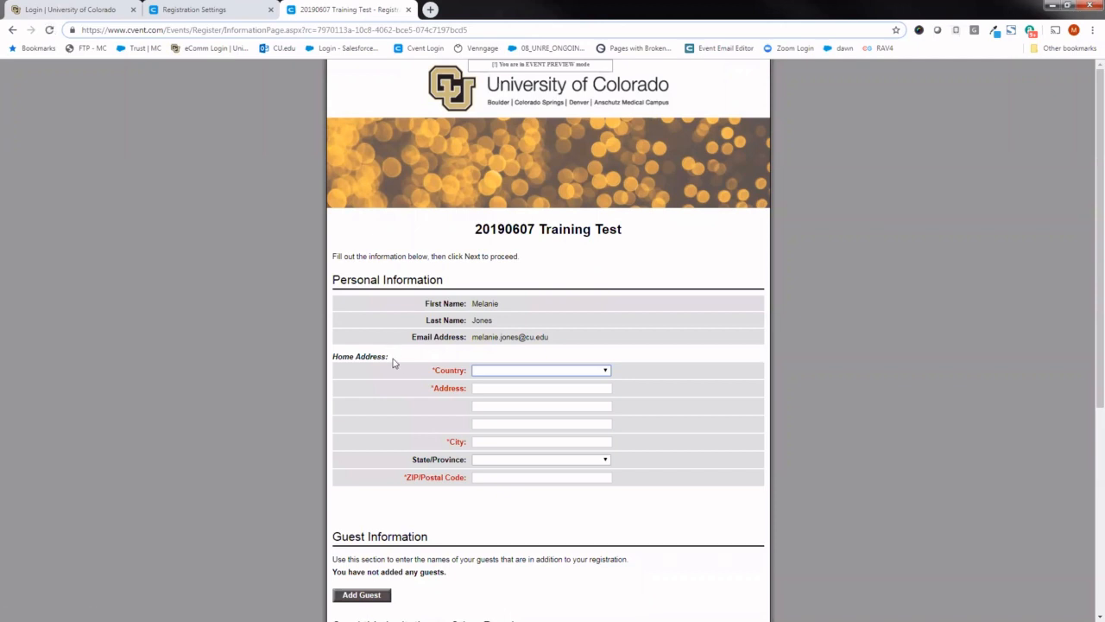
pyautogui.click(480, 371)
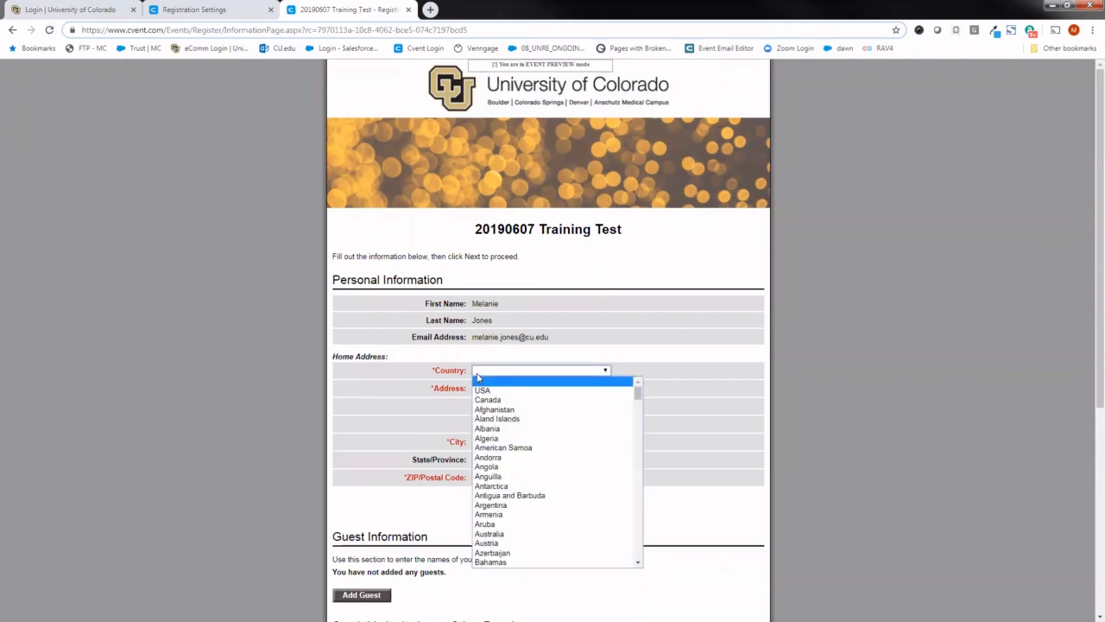
pyautogui.click(426, 406)
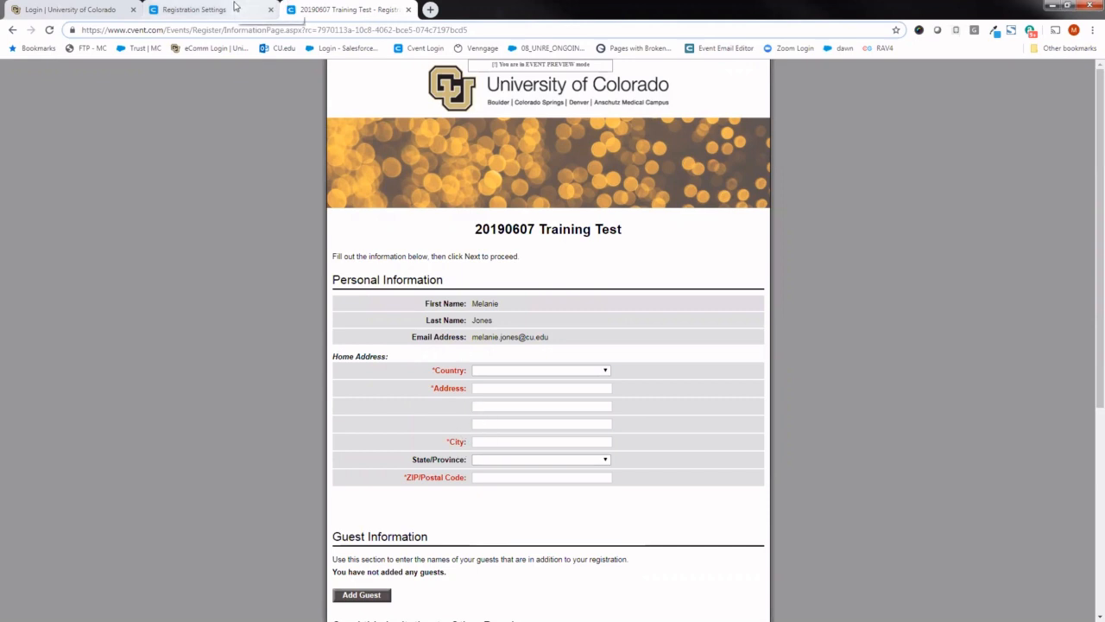
# - Return to the contact field settings and review the Address Fields and International Settings options
pyautogui.click(207, 10)
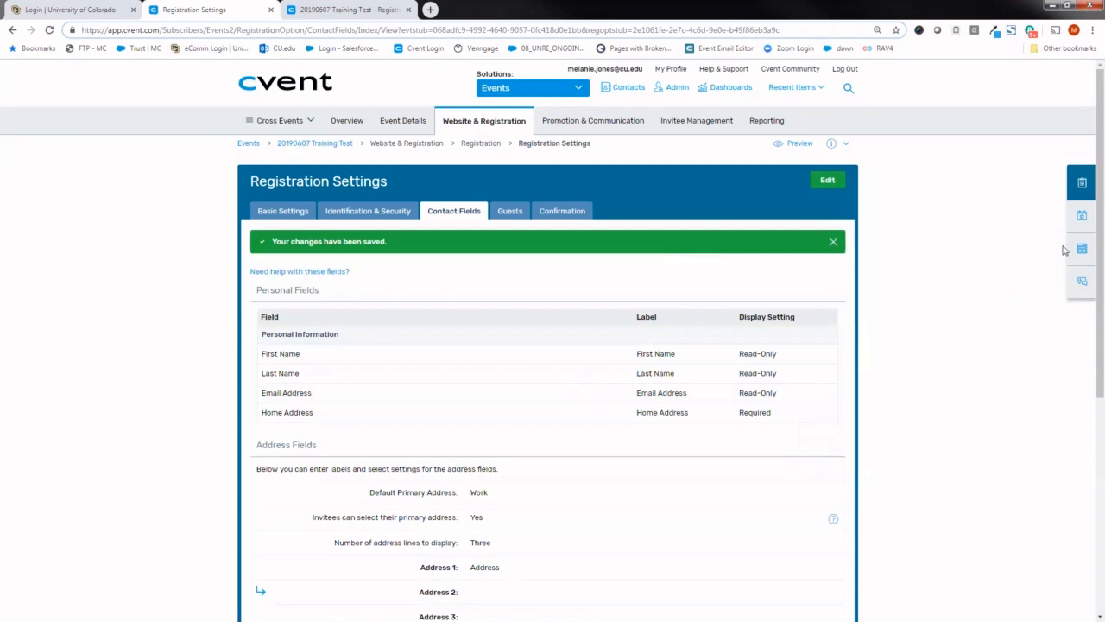
pyautogui.scroll(-1, 1089, 246)
pyautogui.scroll(-2, 1088, 246)
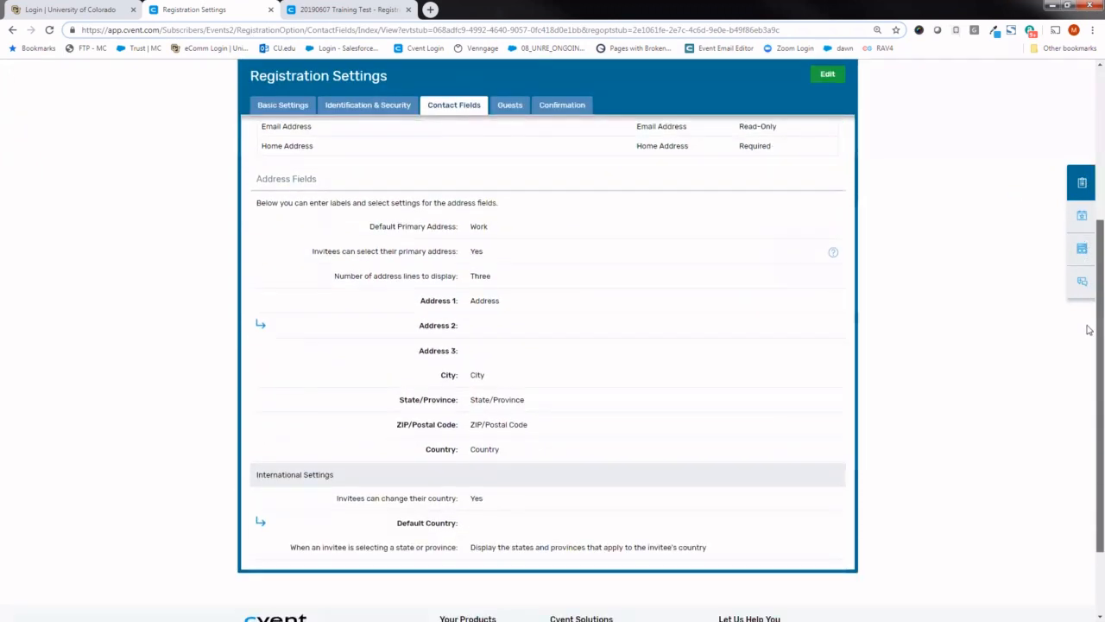
pyautogui.scroll(3, 1087, 330)
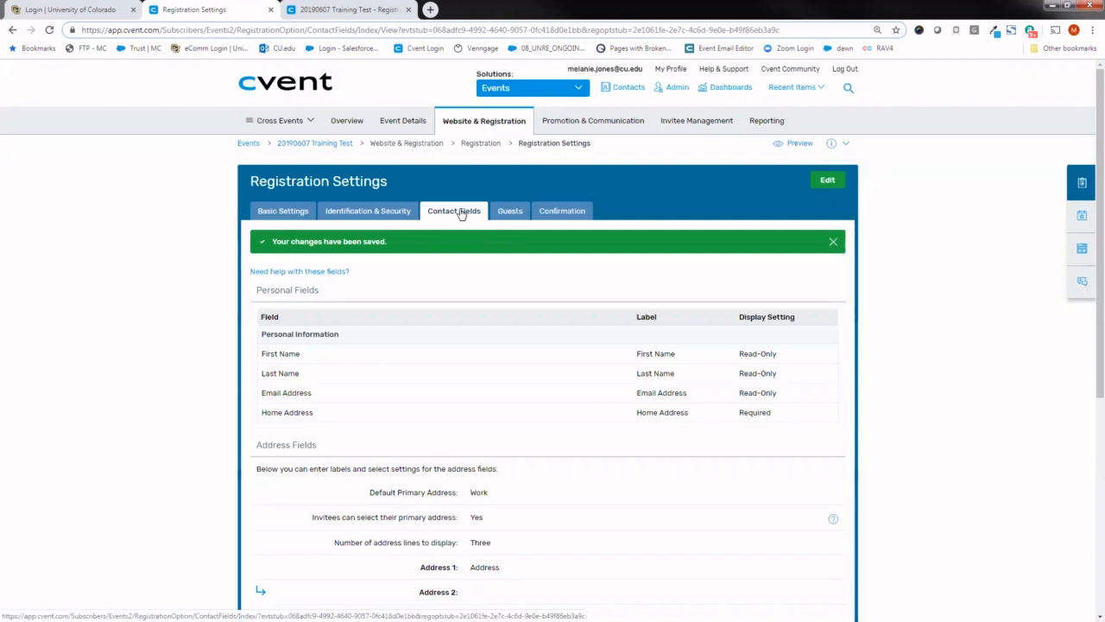
# - Open the Guests registration settings for editing and review the guest limits, advanced settings, guest fields and guest emails
pyautogui.click(511, 213)
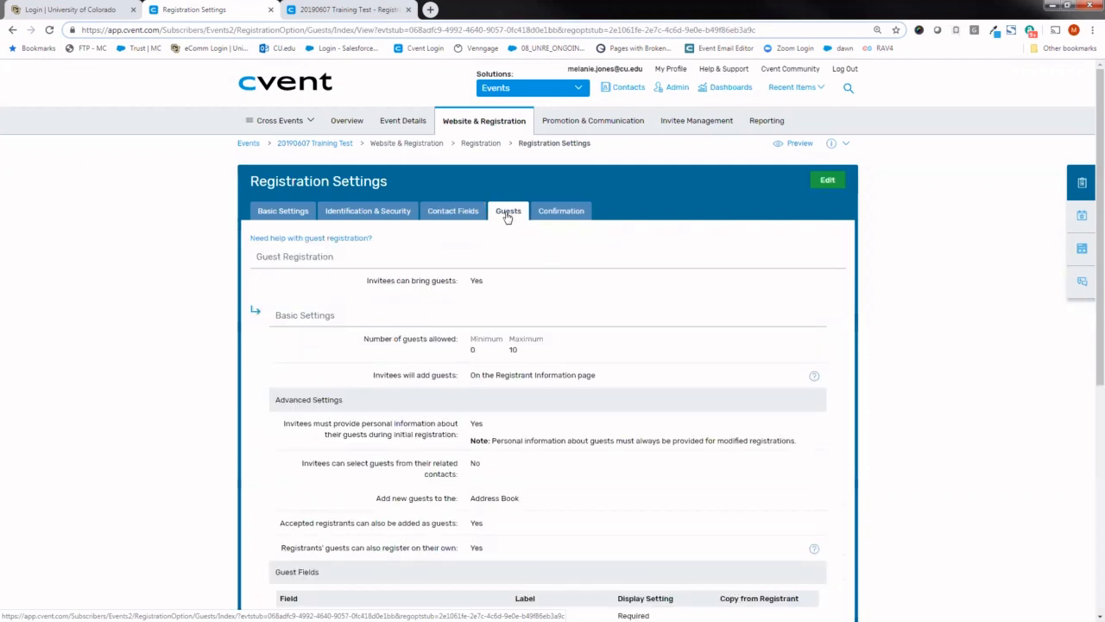
pyautogui.click(829, 179)
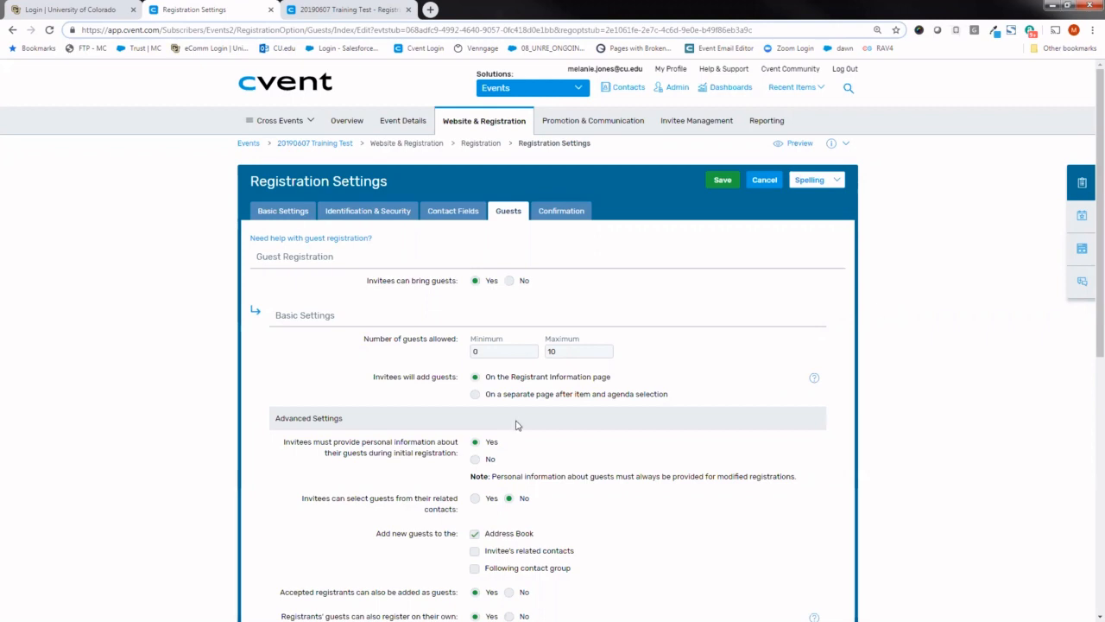
pyautogui.click(564, 349)
pyautogui.click(646, 358)
pyautogui.scroll(-2, 1089, 273)
pyautogui.scroll(-3, 1090, 272)
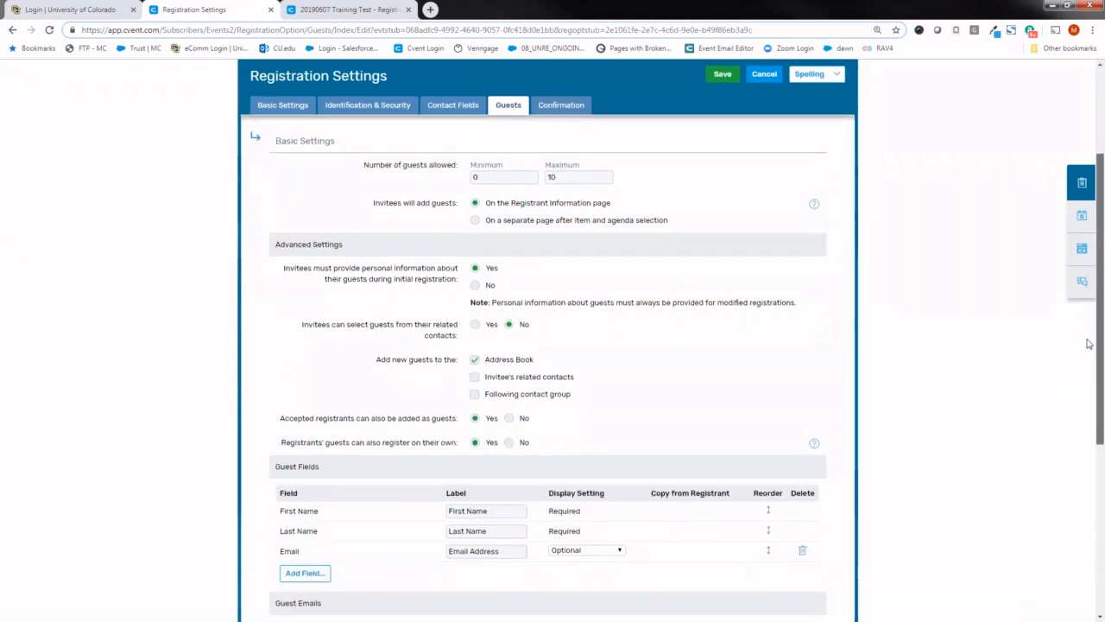
pyautogui.scroll(-1, 1087, 391)
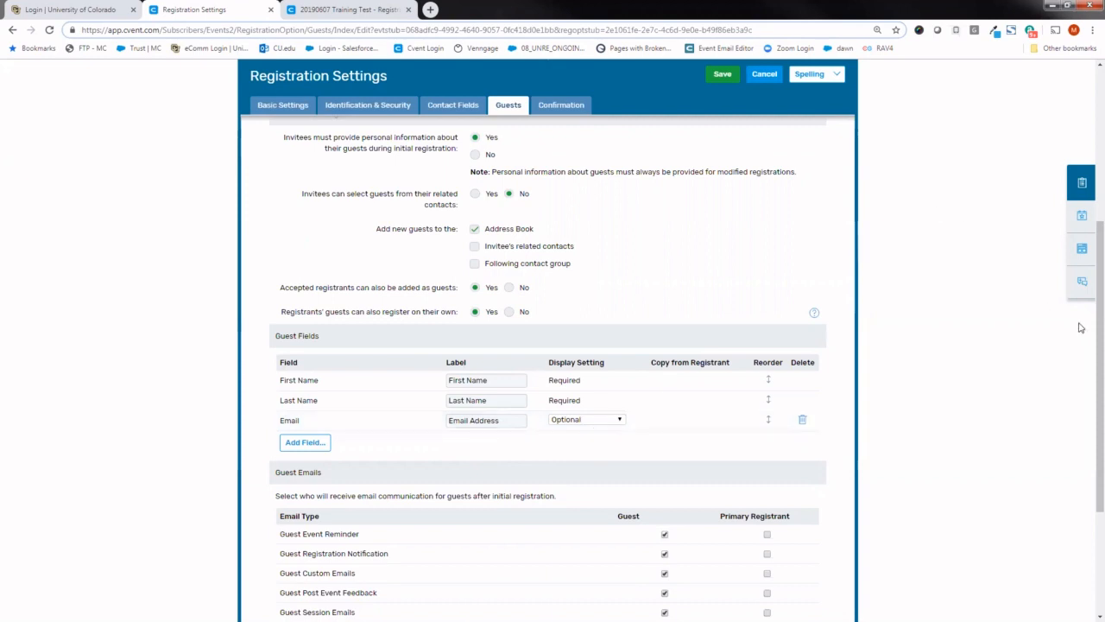
pyautogui.scroll(1, 1087, 276)
pyautogui.scroll(2, 1088, 276)
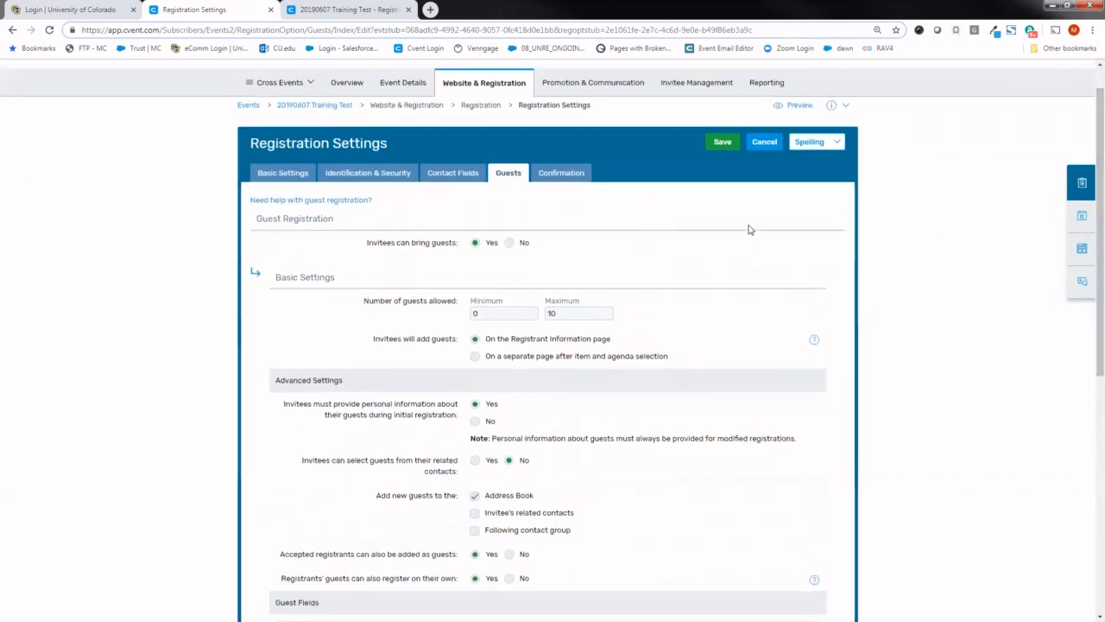
# - Switch to the Confirmation settings and review the registration page actions and event display options
pyautogui.click(568, 177)
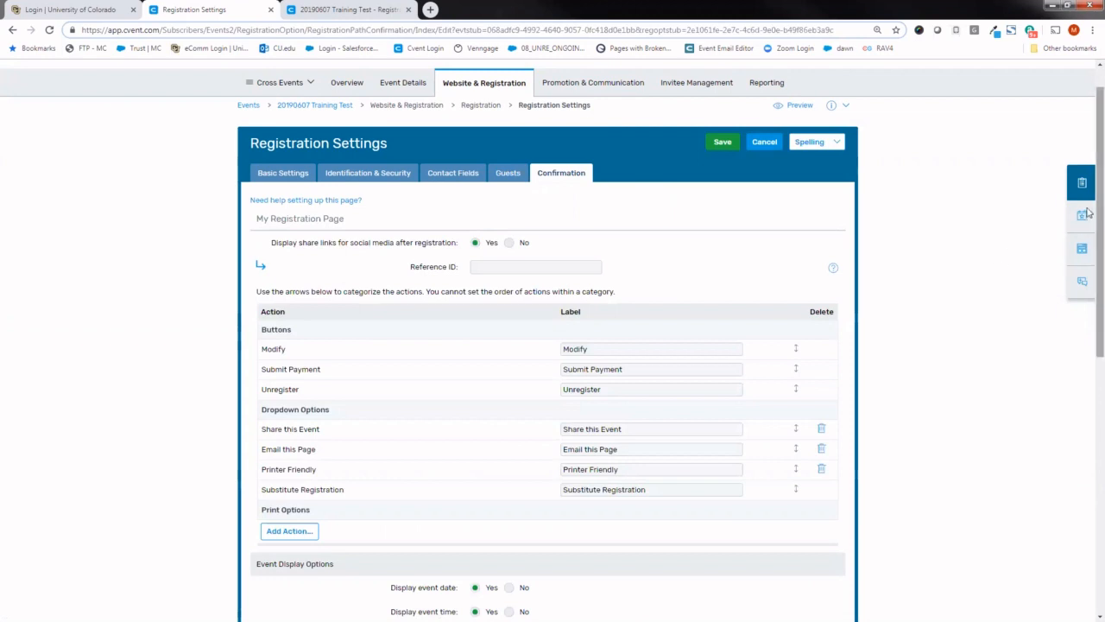
pyautogui.scroll(-1, 1087, 214)
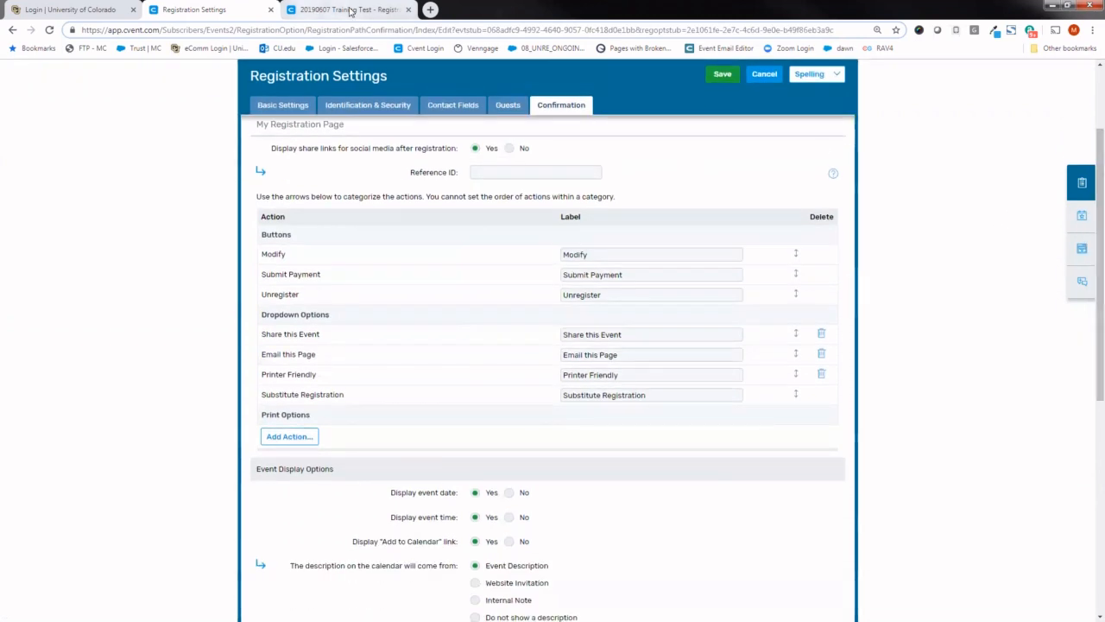
# - In the preview's registration form, choose USA as the country and fill in the home address from a saved autofill entry
pyautogui.click(345, 10)
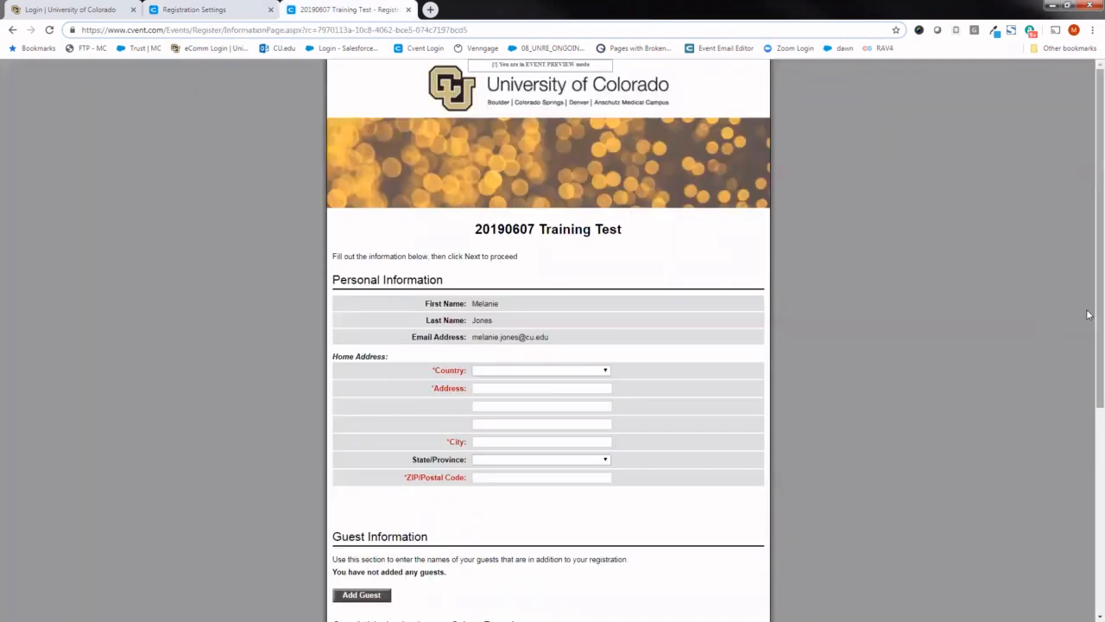
pyautogui.scroll(-1, 1088, 320)
pyautogui.scroll(-1, 1089, 324)
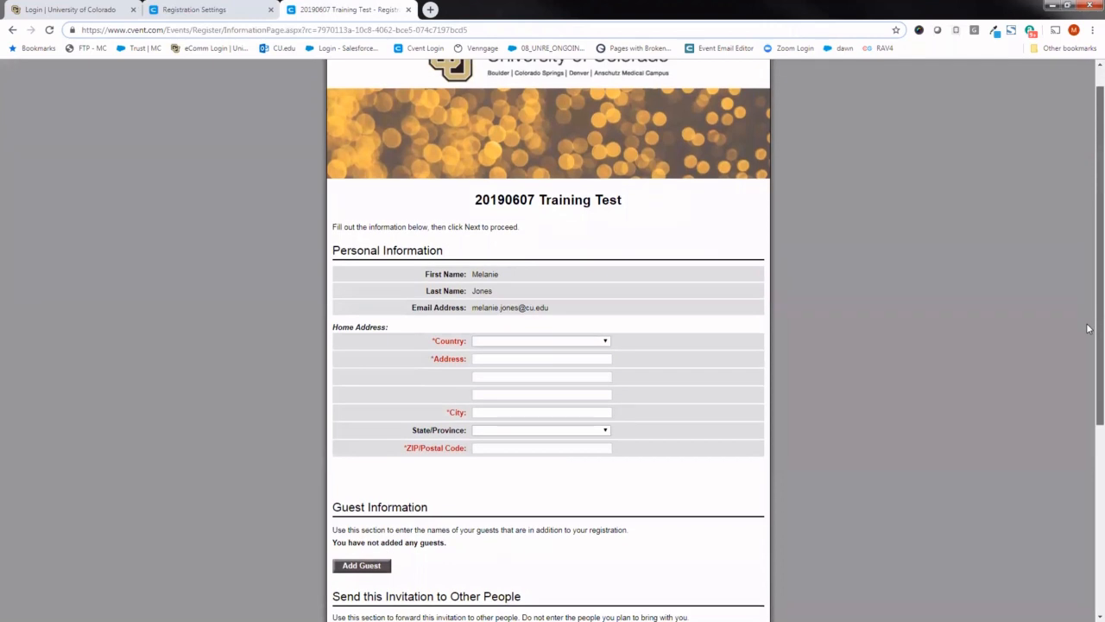
pyautogui.scroll(-3, 1089, 328)
pyautogui.click(589, 259)
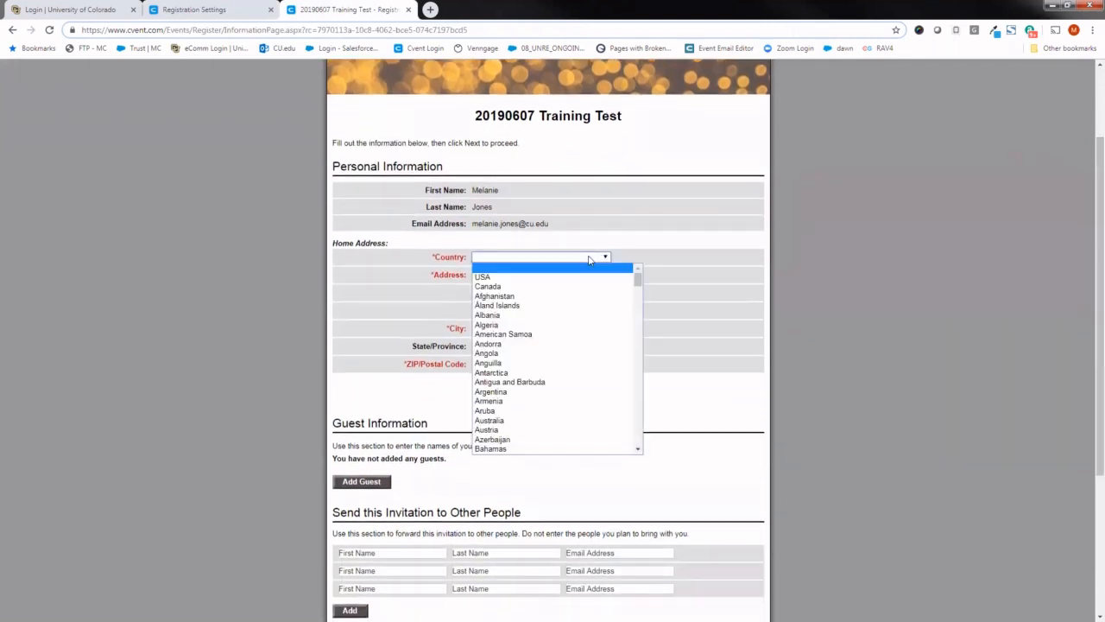
pyautogui.click(587, 277)
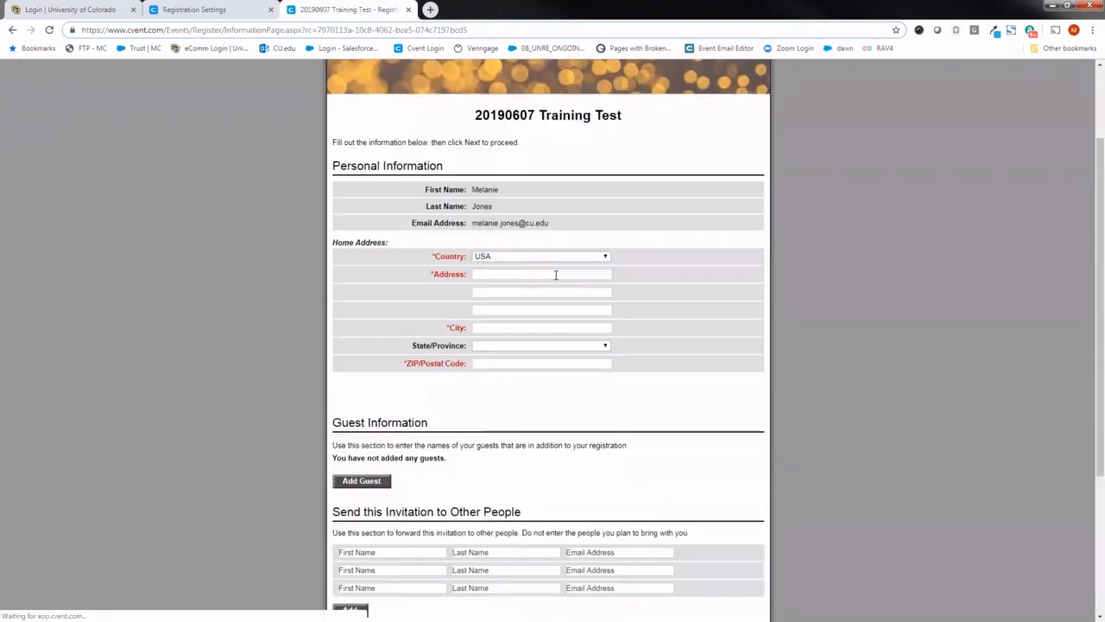
pyautogui.click(556, 274)
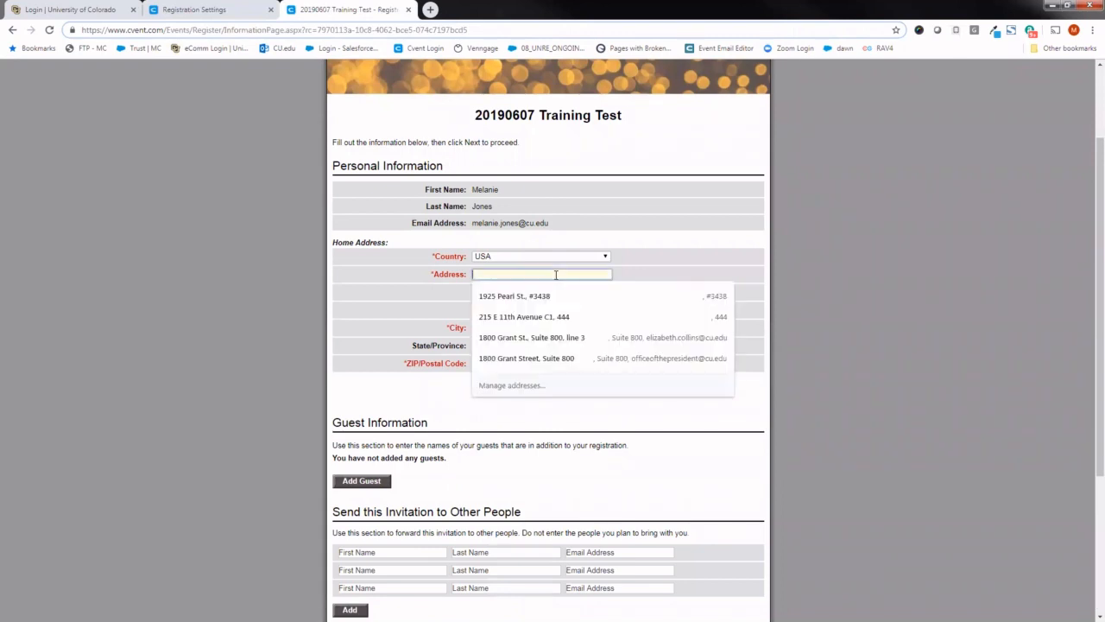
pyautogui.press('Down')
pyautogui.press('Return')
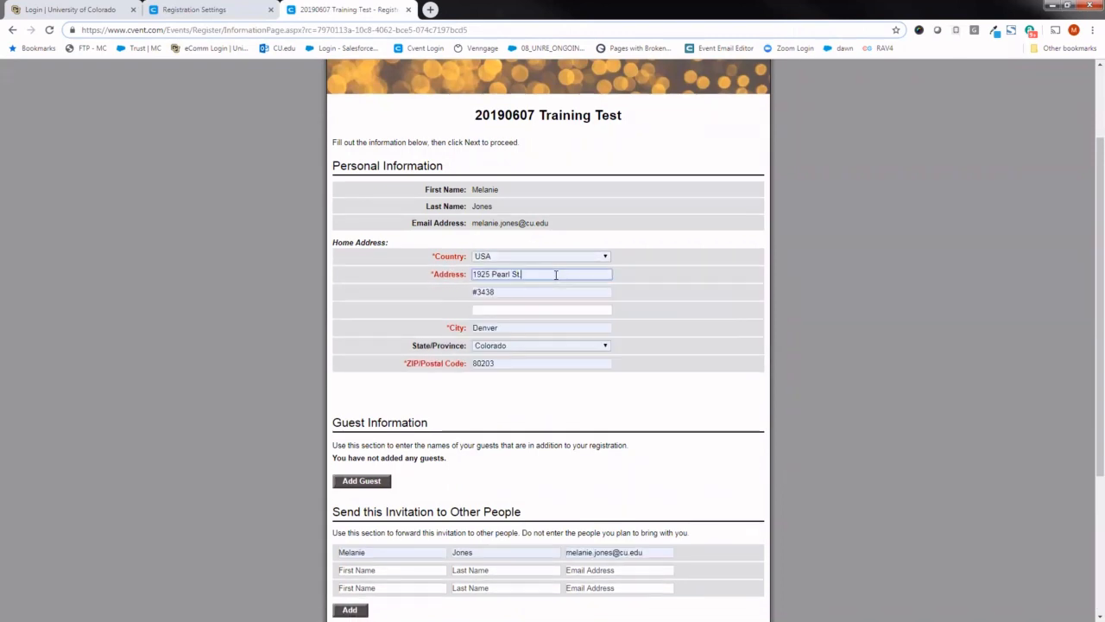
# - Add a guest to the preview registration with the guest's first and last name, leaving the email blank, and save it
pyautogui.scroll(-2, 1087, 274)
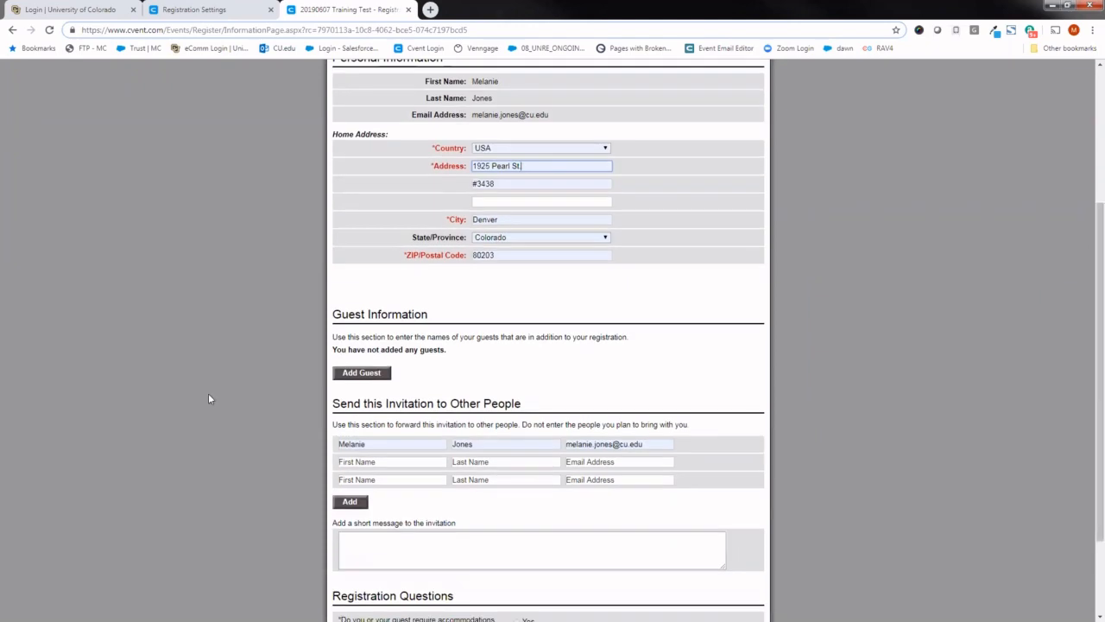
pyautogui.click(361, 373)
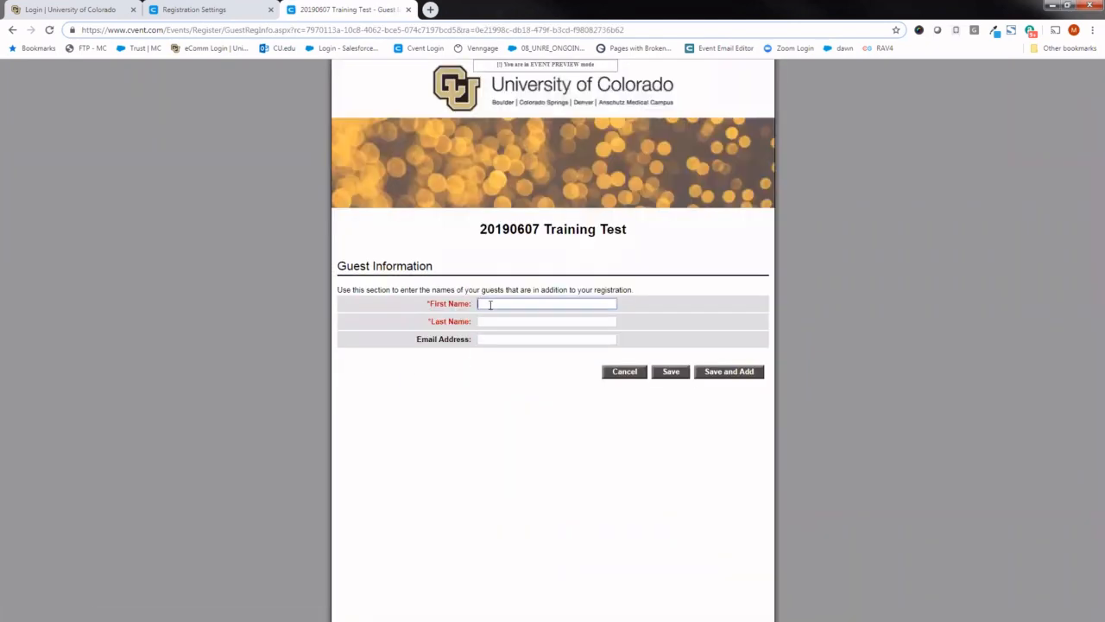
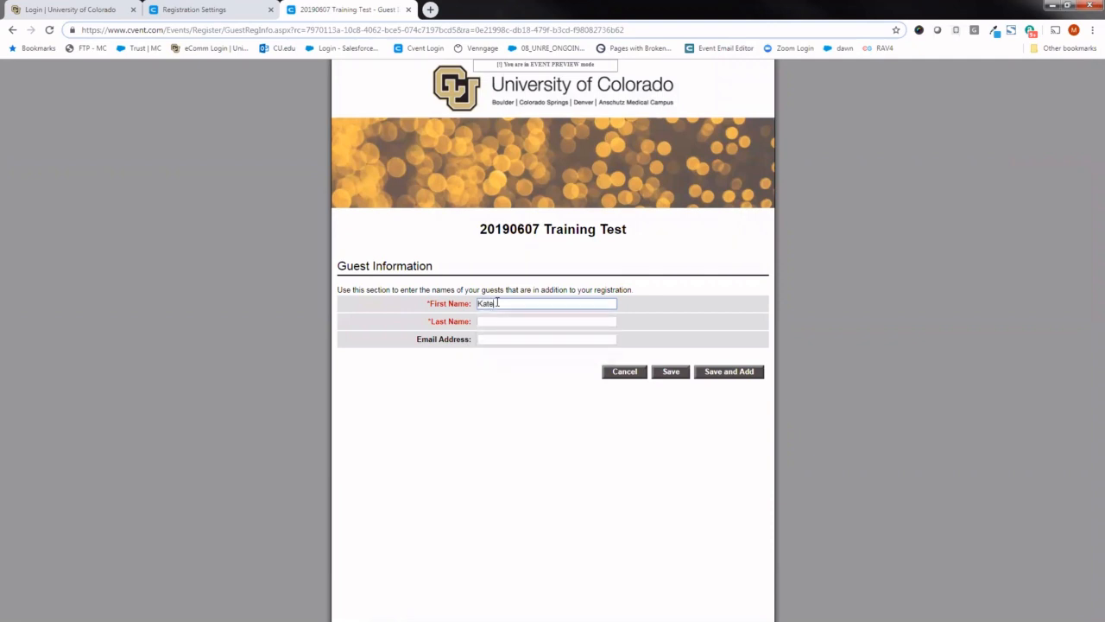
pyautogui.press('Tab')
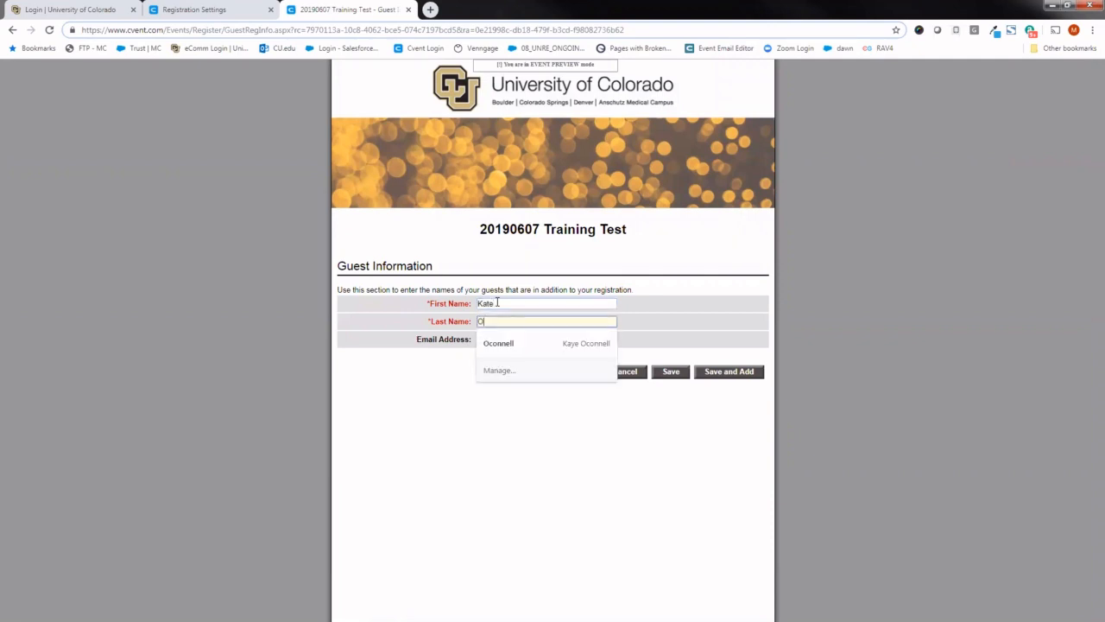
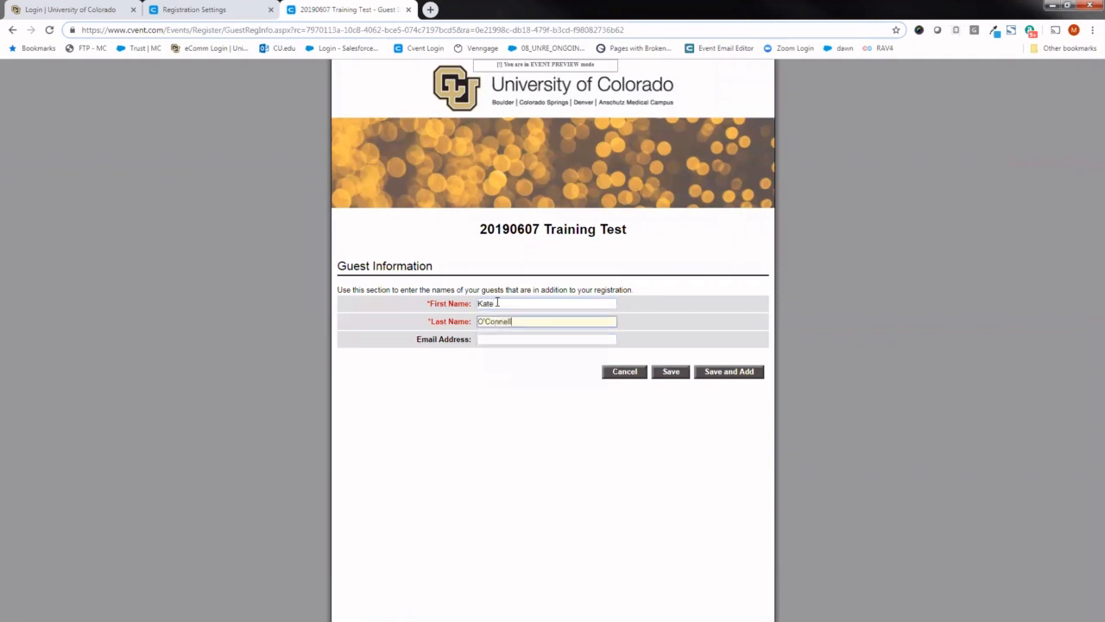
pyautogui.press('Tab')
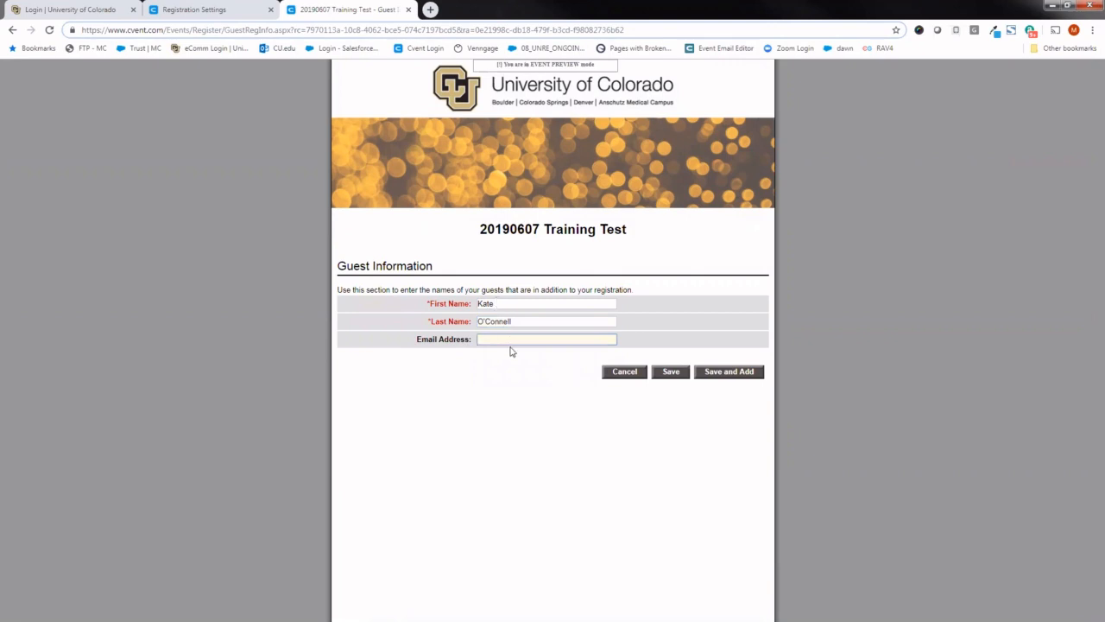
pyautogui.click(666, 372)
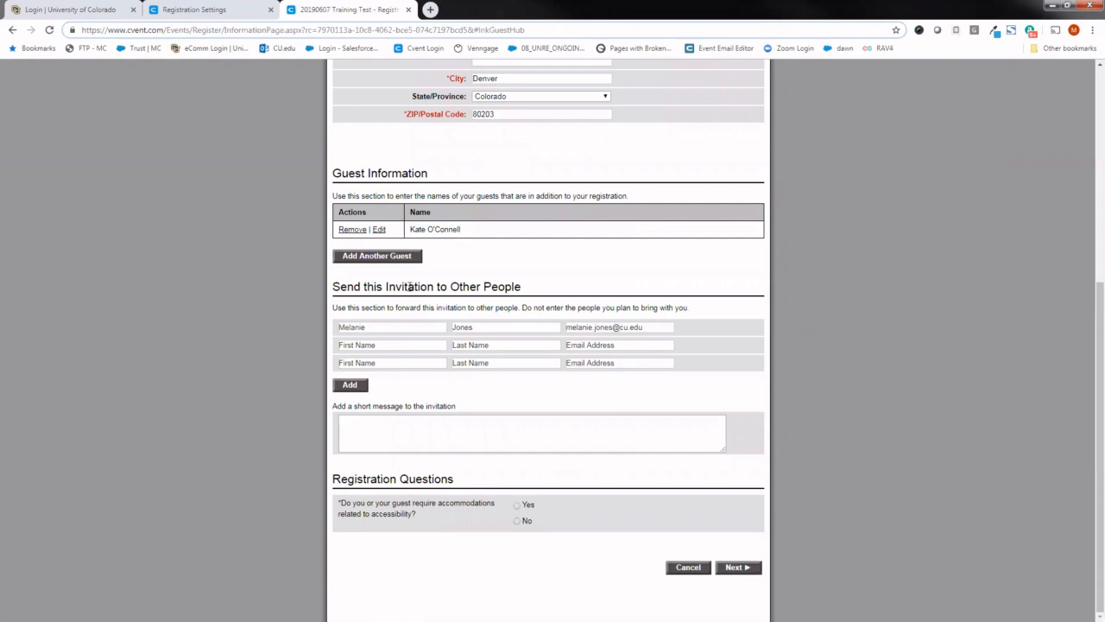
# - Review the invitation-forwarding and Registration Questions sections of the preview form, checking the Website & Registration options in the event setup
pyautogui.moveTo(383, 287); pyautogui.dragTo(506, 287)
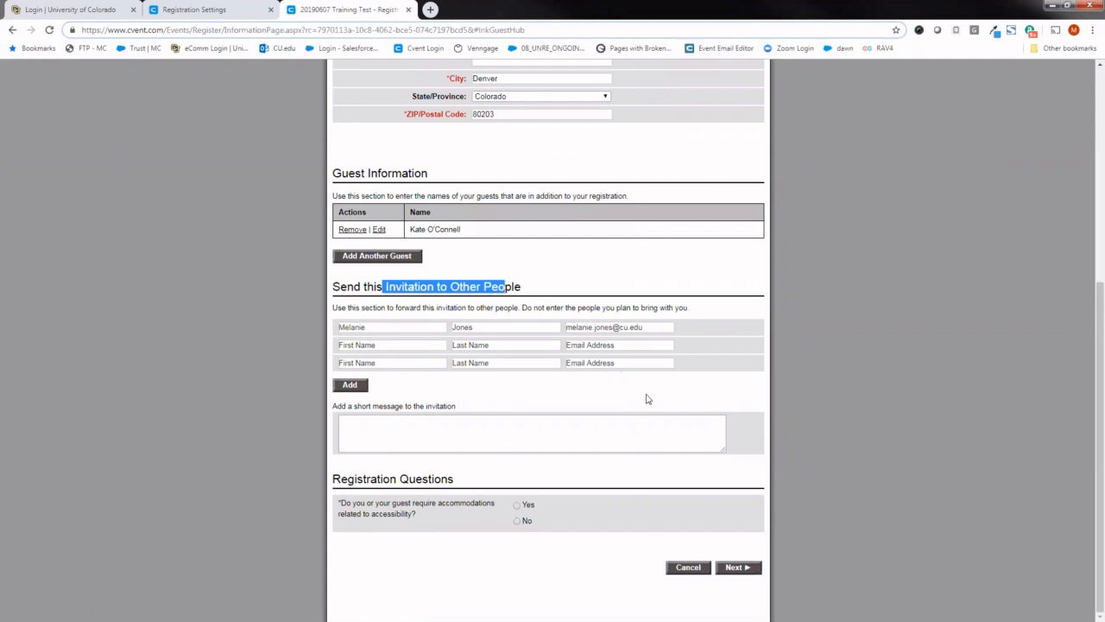
pyautogui.moveTo(457, 482); pyautogui.dragTo(348, 482)
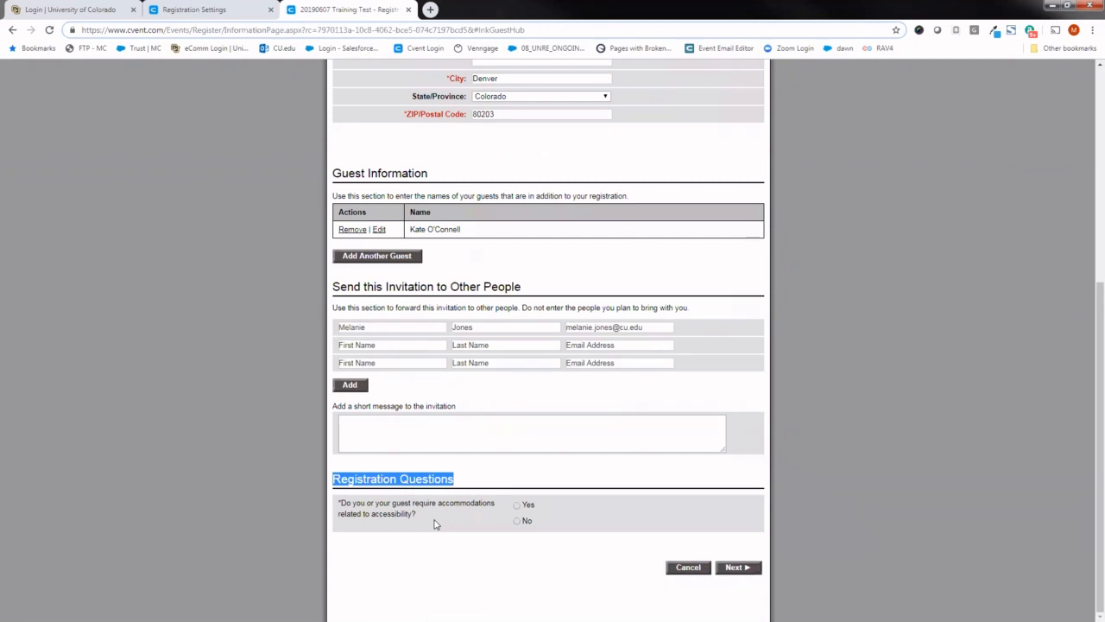
pyautogui.click(232, 9)
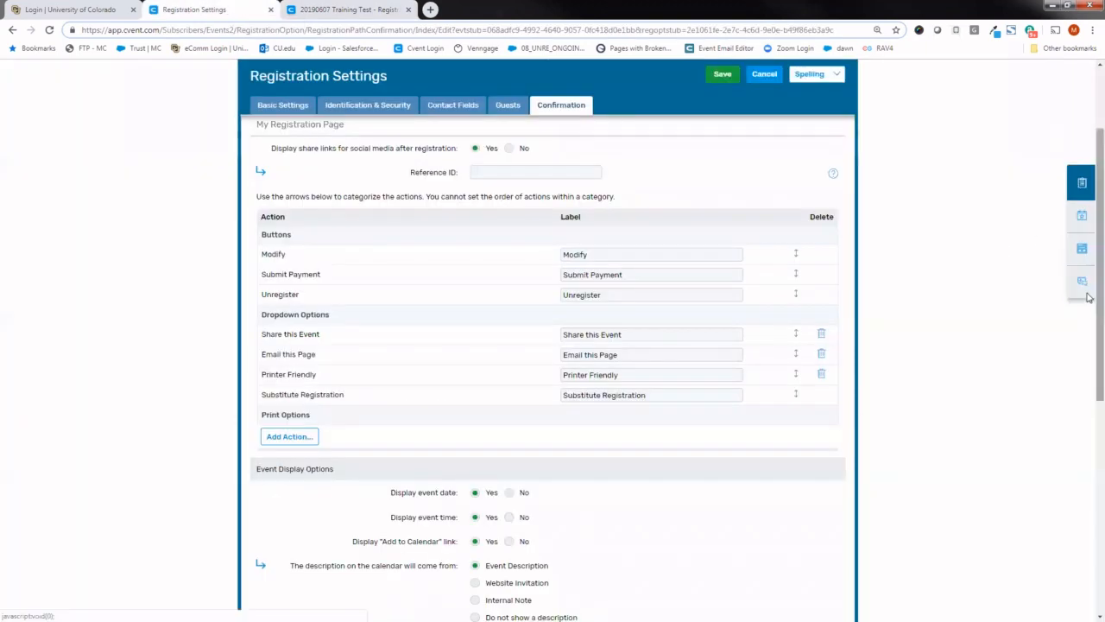
pyautogui.scroll(2, 1088, 297)
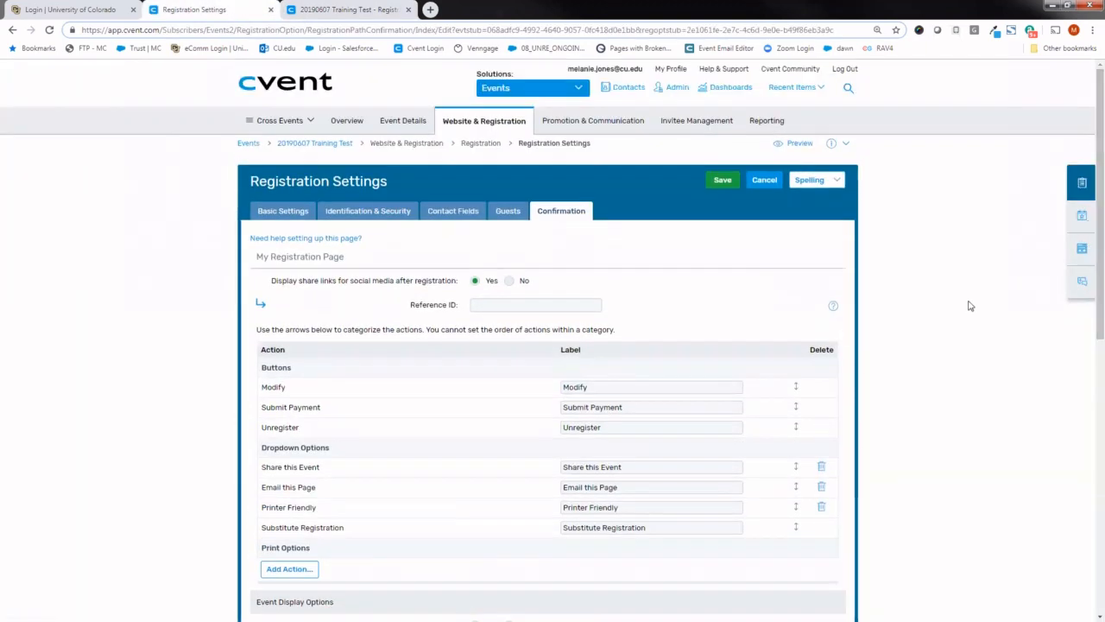
pyautogui.moveTo(485, 127)
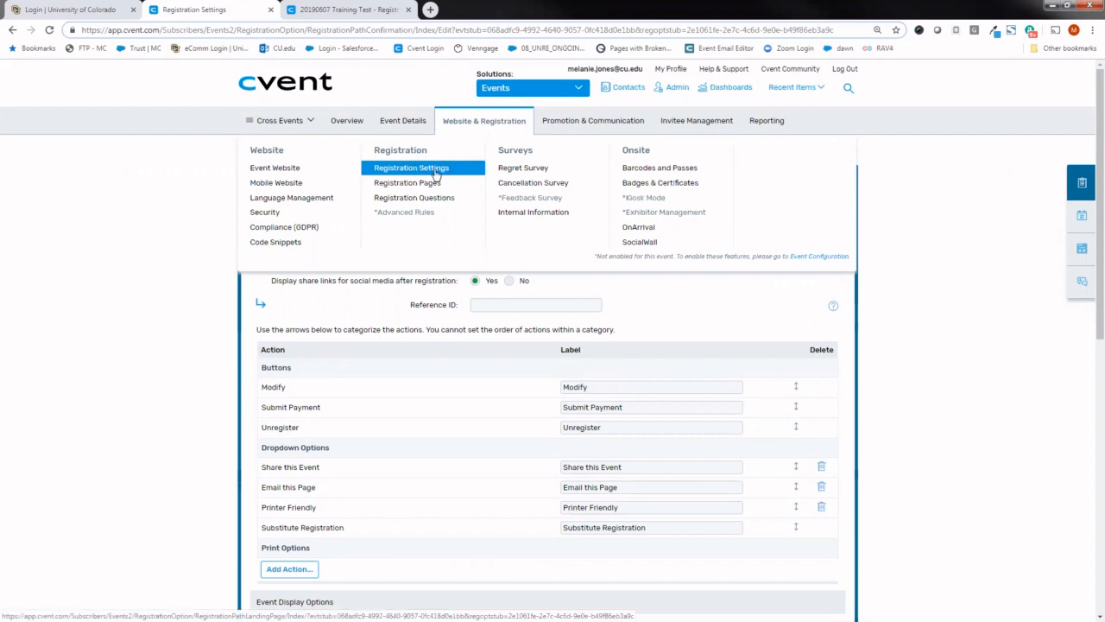
pyautogui.click(376, 7)
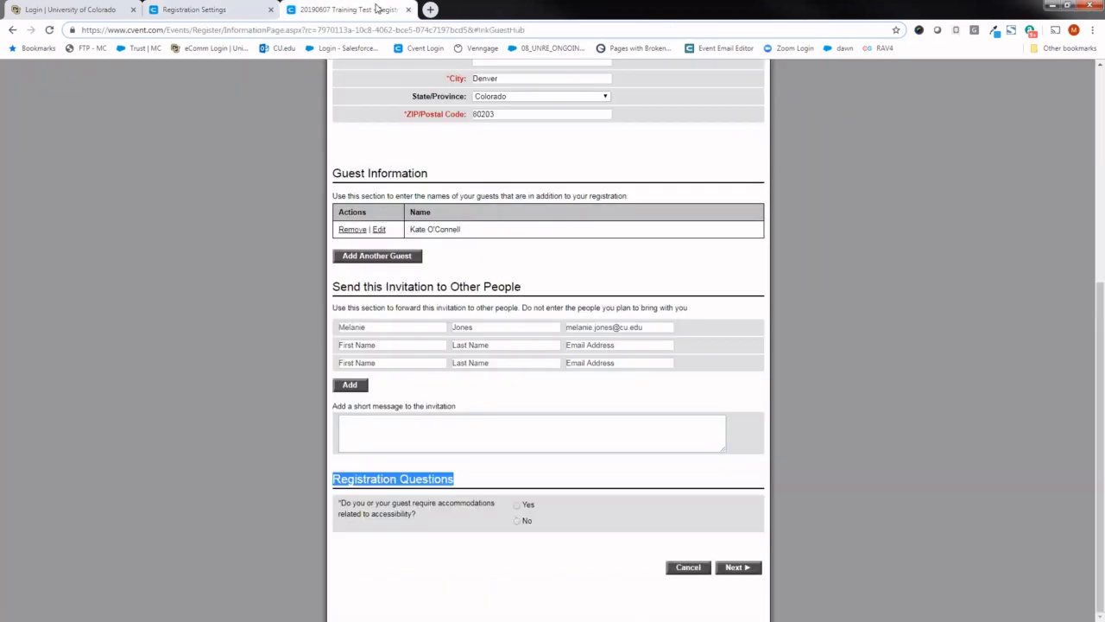
pyautogui.click(441, 546)
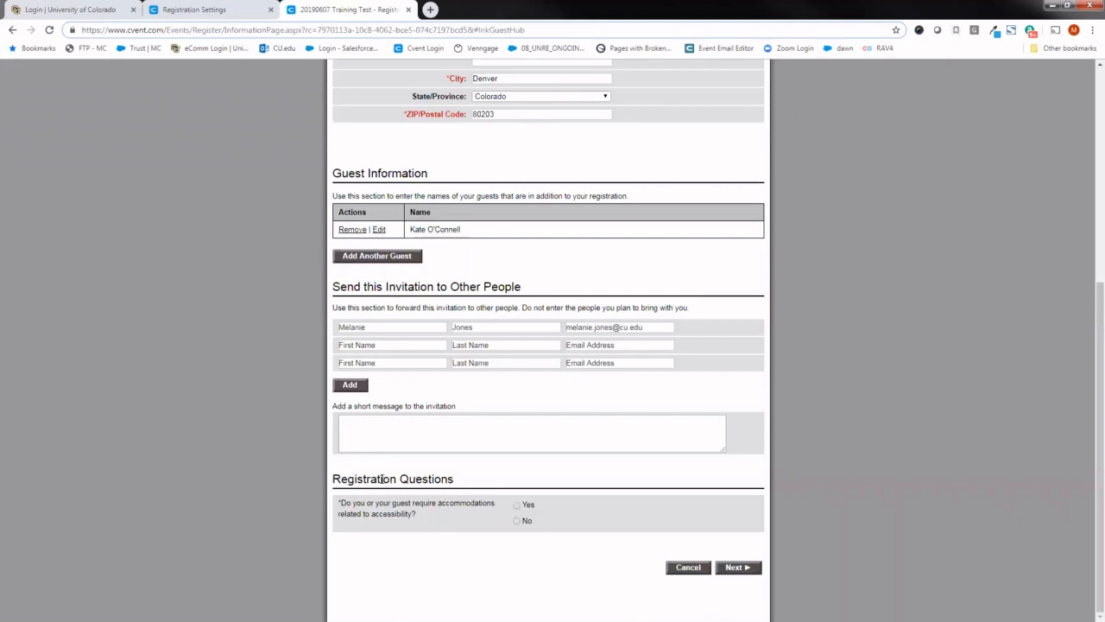
# - Open the event's Registration Questions page in the Cvent setup
pyautogui.click(233, 9)
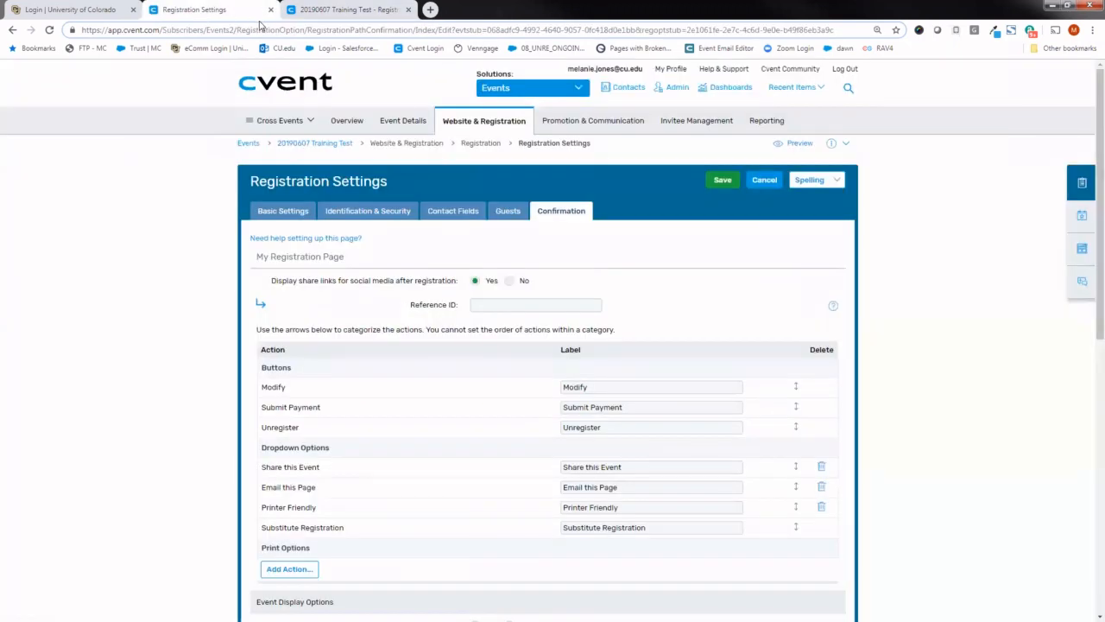
pyautogui.moveTo(445, 121)
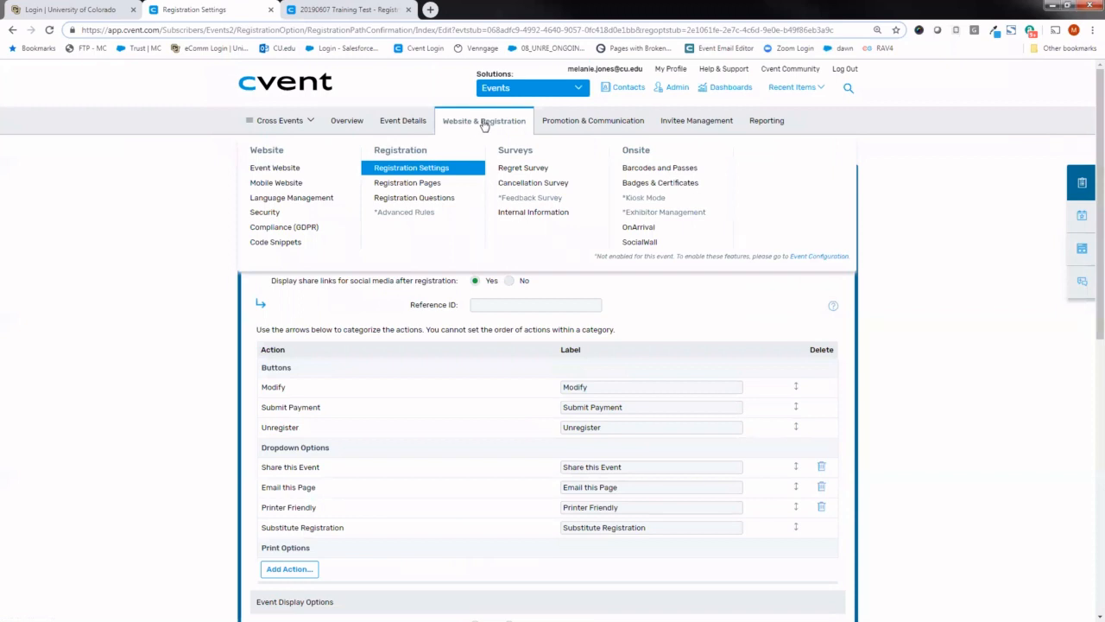
pyautogui.click(441, 199)
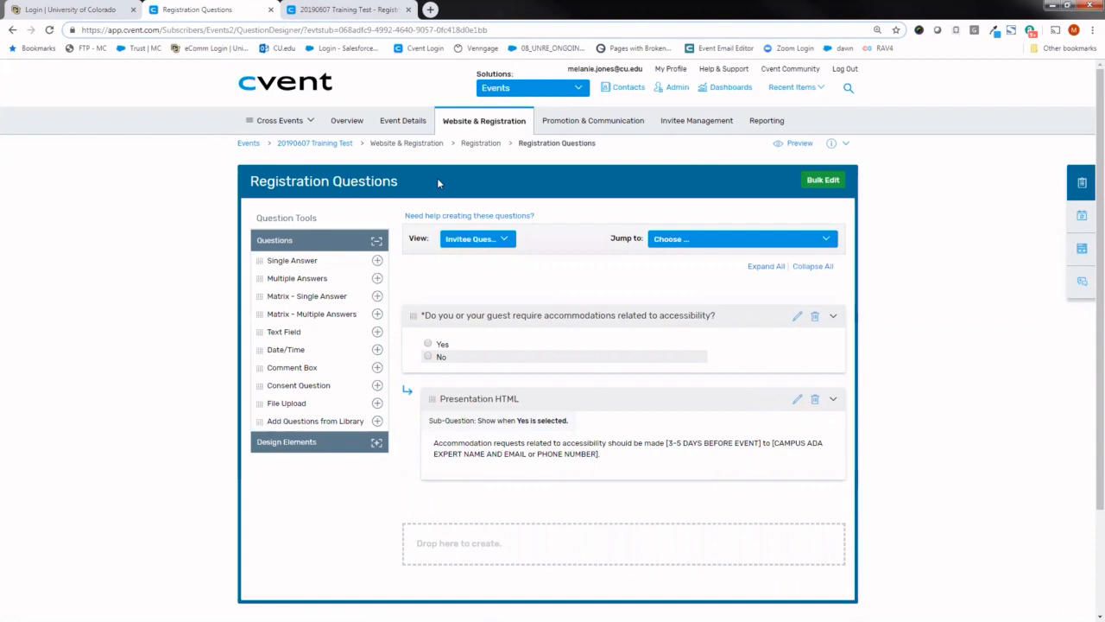
# - In the preview form, test the accessibility accommodations question with No, set it to Yes, and review the accommodation request text
pyautogui.click(342, 10)
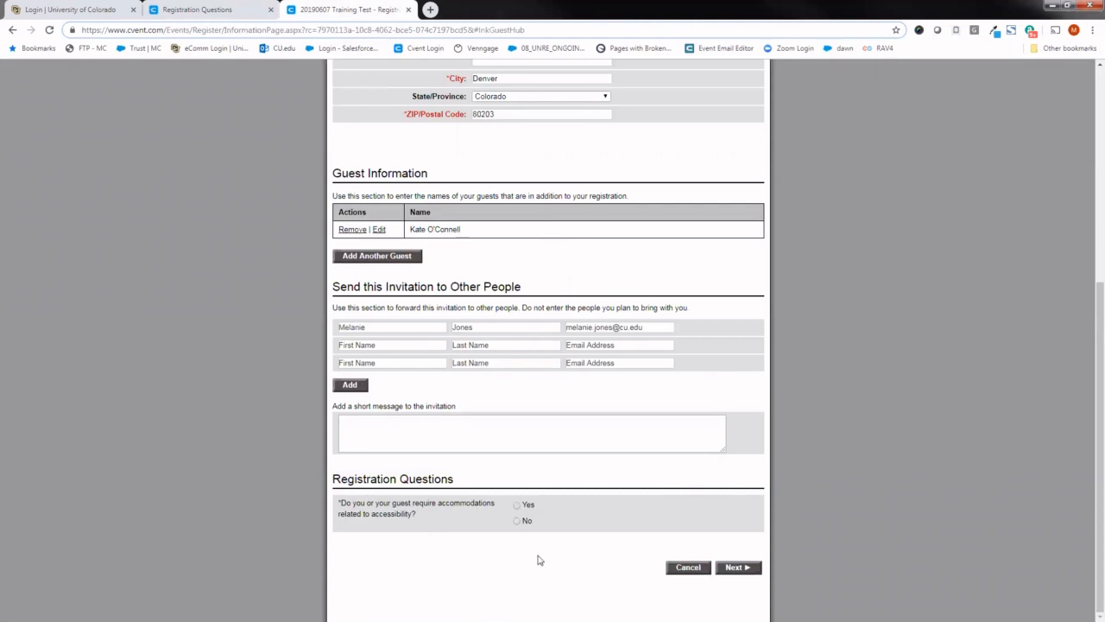
pyautogui.tripleClick(338, 508)
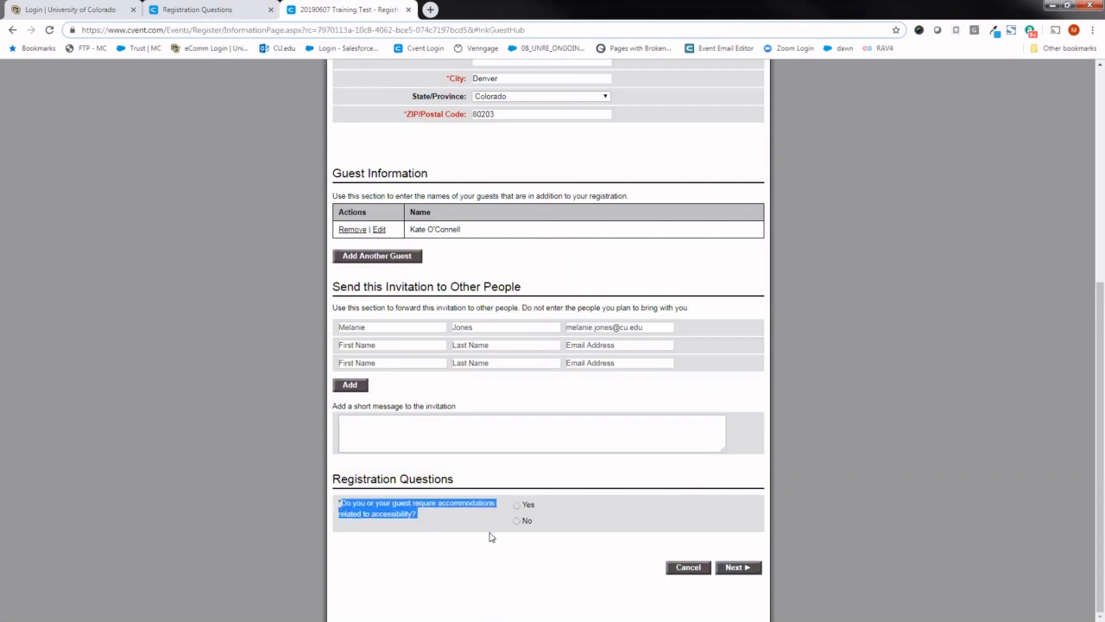
pyautogui.click(516, 524)
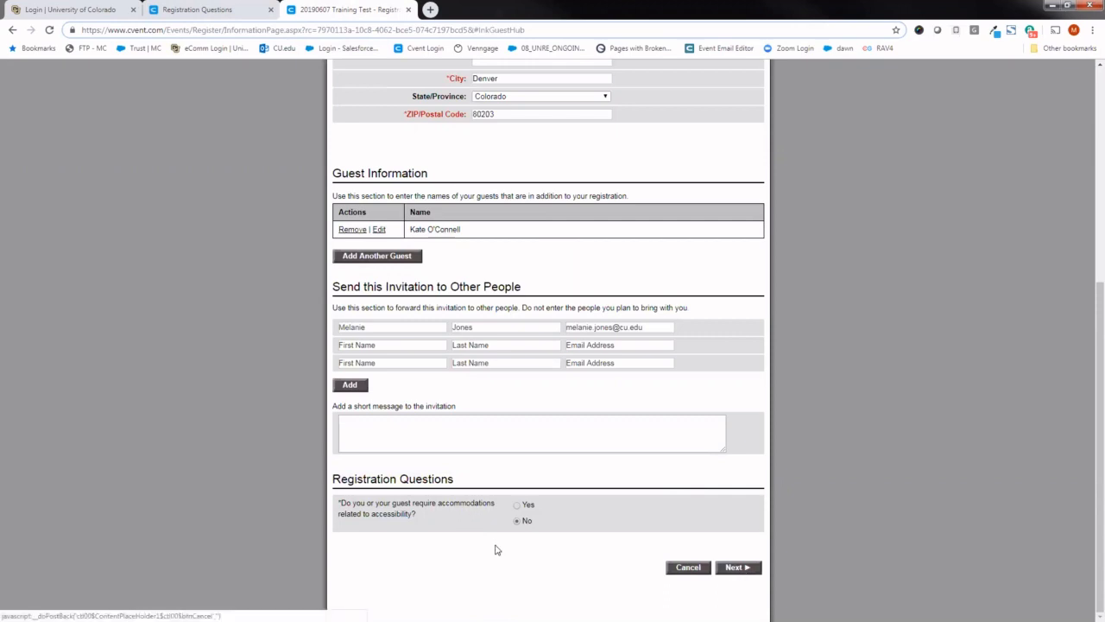
pyautogui.click(517, 508)
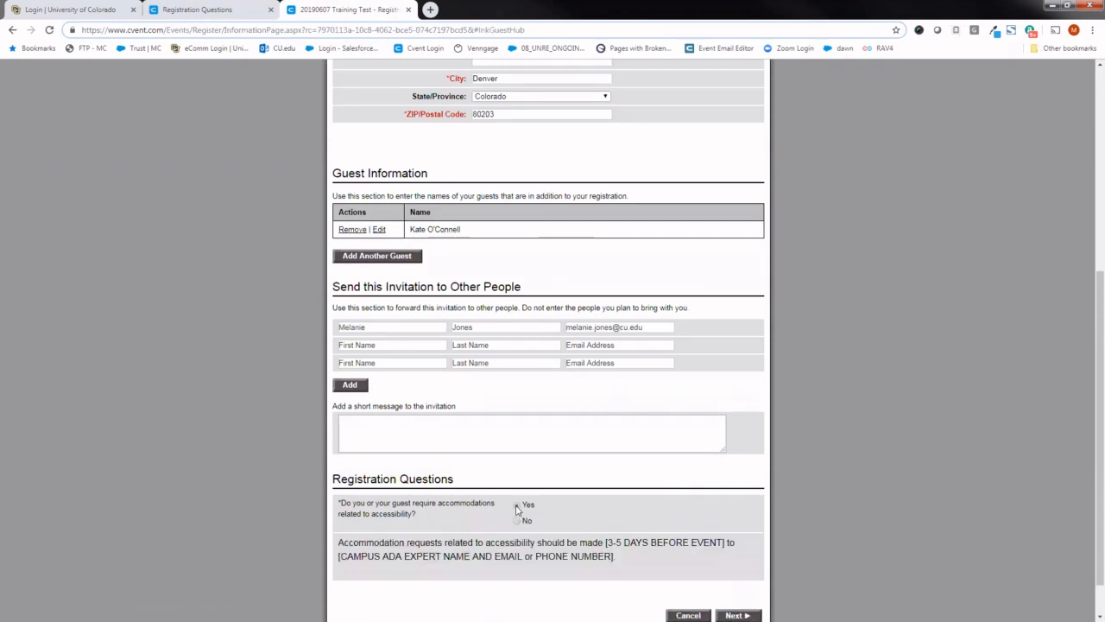
pyautogui.moveTo(619, 563); pyautogui.dragTo(291, 548)
pyautogui.click(292, 547)
# - Switch to the University of Colorado eComm site, open the eComm Wiki, and search it for "accessibility"
pyautogui.click(69, 10)
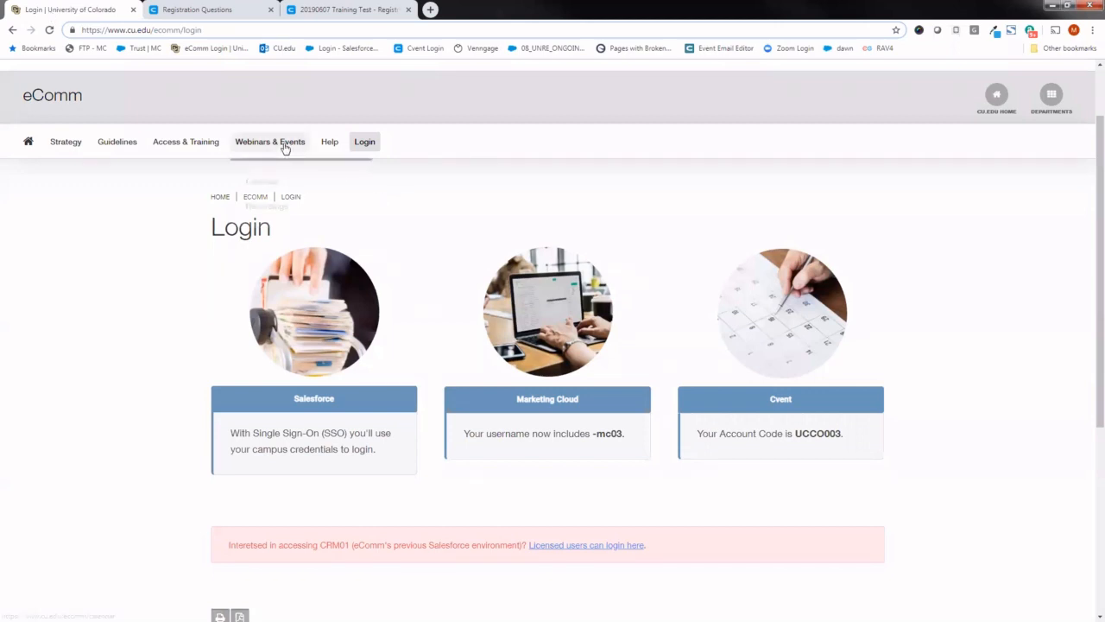
pyautogui.click(329, 145)
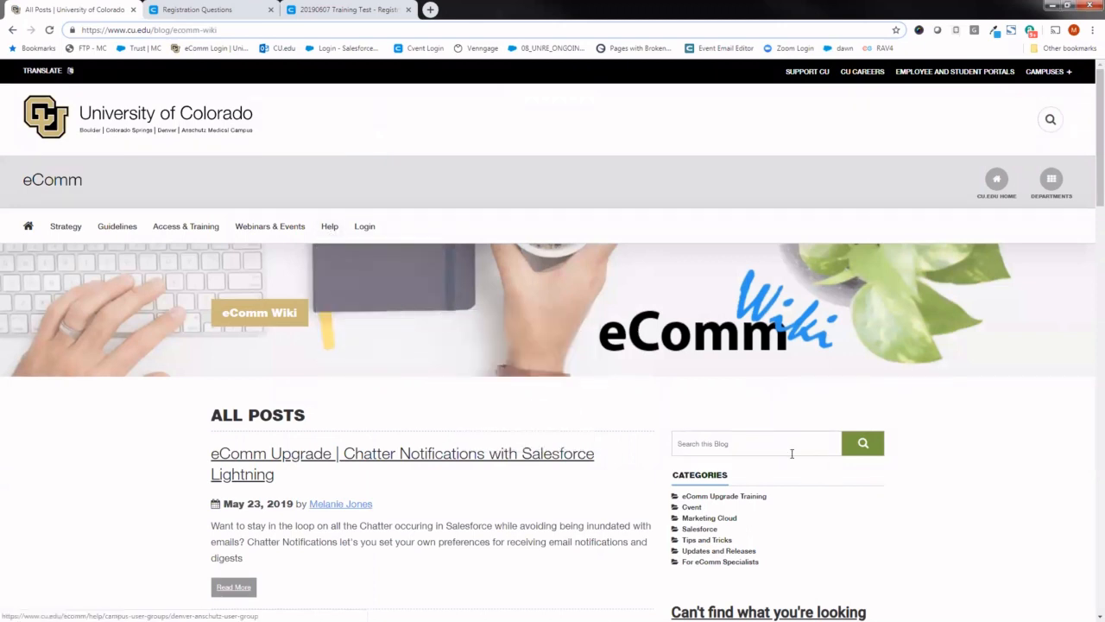
pyautogui.click(789, 450)
pyautogui.write('acce')
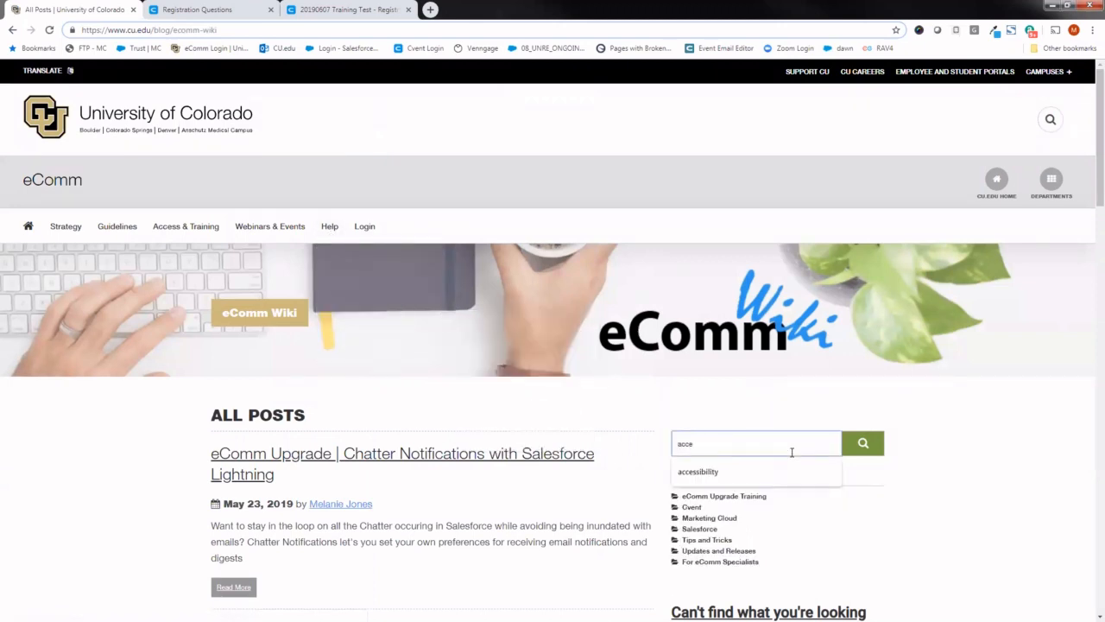
pyautogui.press('Down')
pyautogui.press('Return')
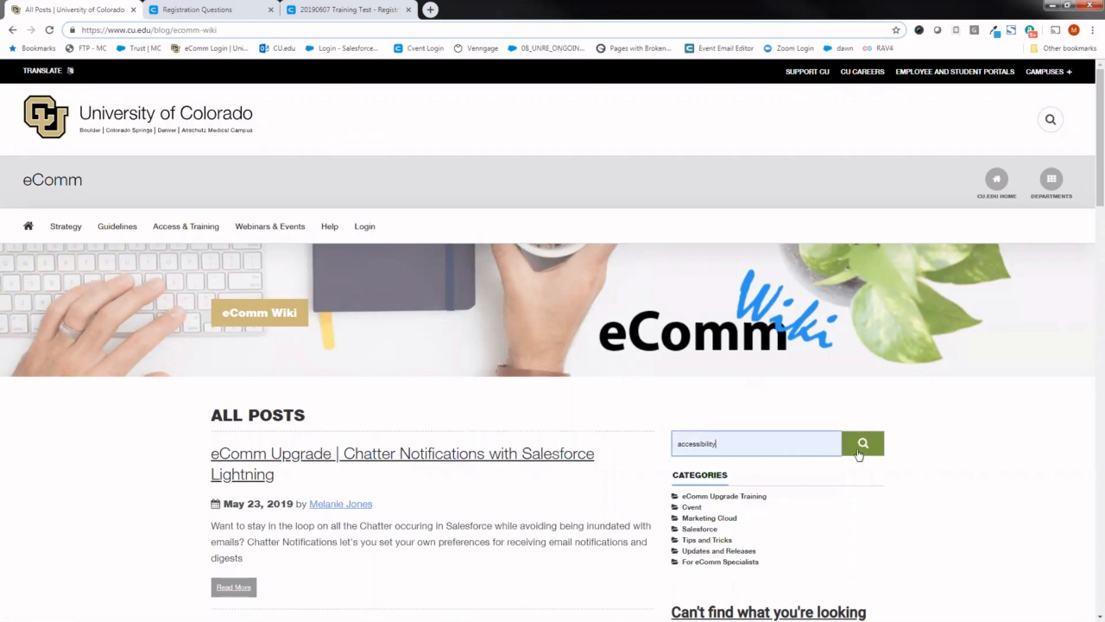
pyautogui.click(858, 446)
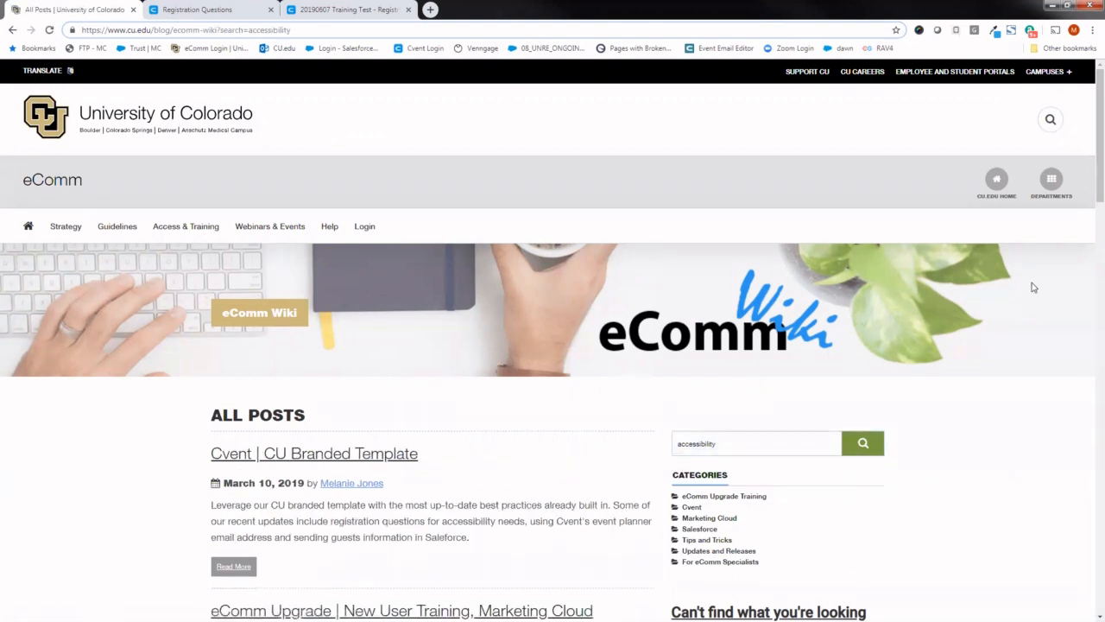
# - Find and open the Consider Accessibility article in the wiki search results
pyautogui.scroll(-2, 1089, 199)
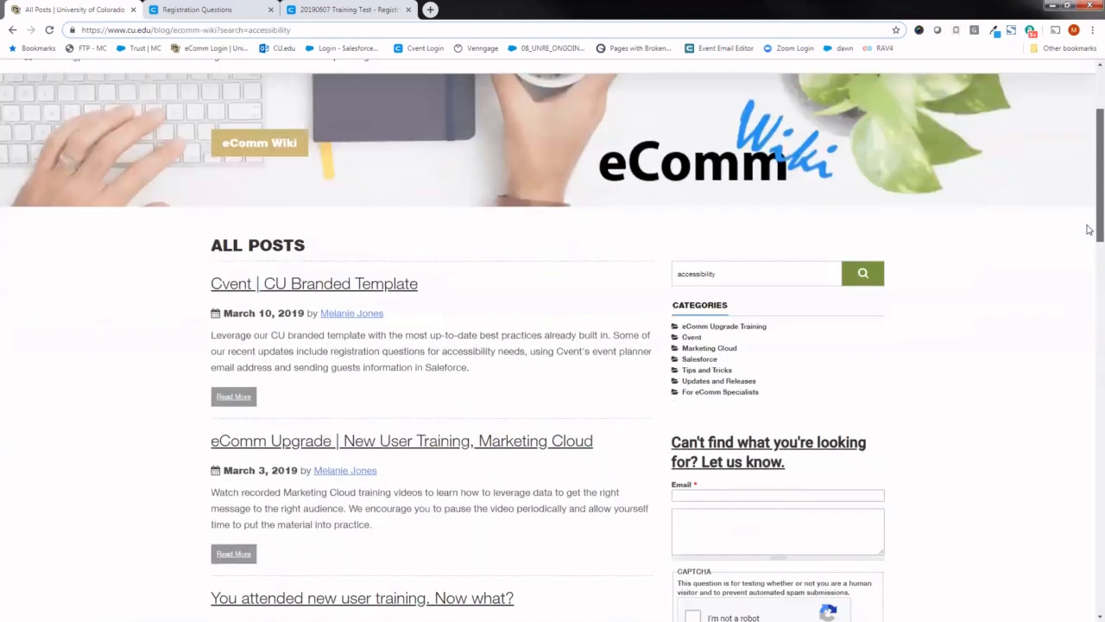
pyautogui.moveTo(1090, 229); pyautogui.dragTo(926, 448)
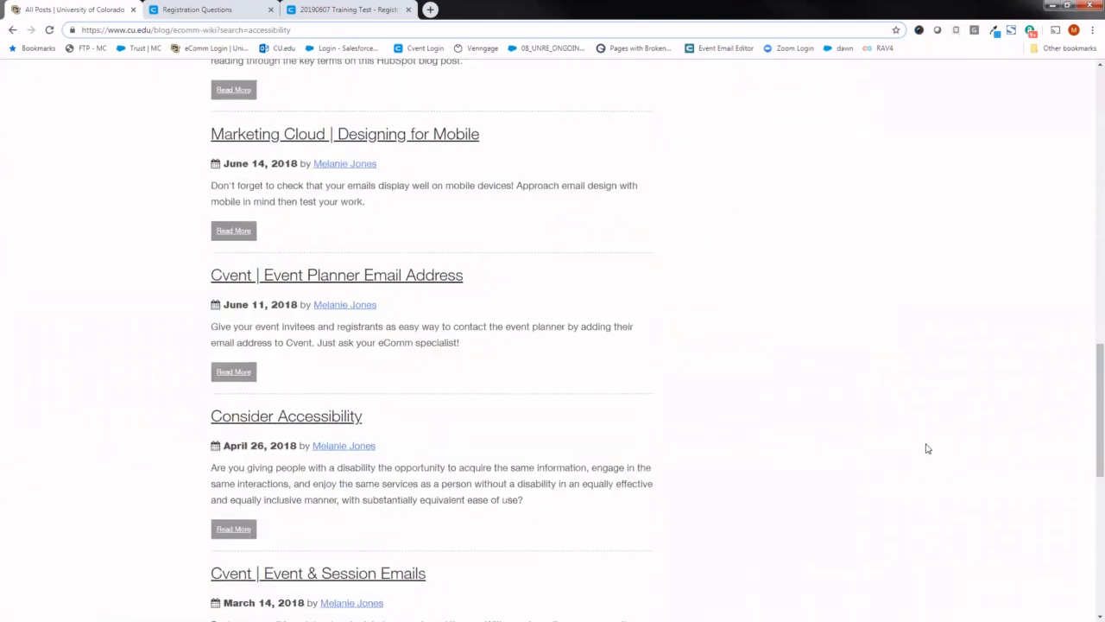
pyautogui.click(334, 418)
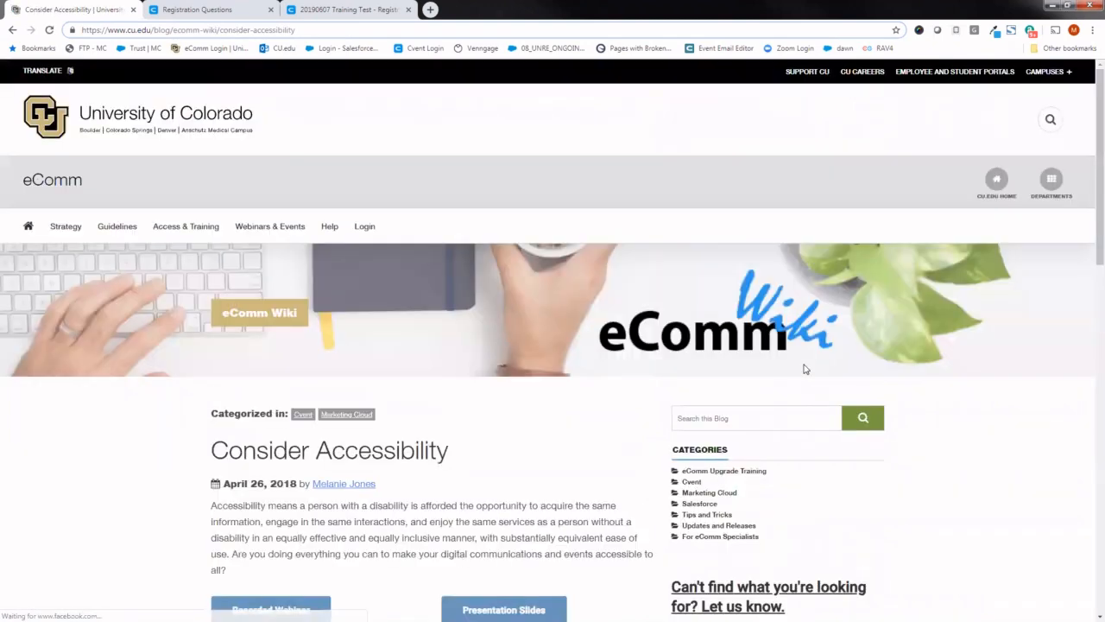
# - Read the article's Registration Questions guidance and campus expert contacts, and return to the event's Registration Questions page in Cvent
pyautogui.moveTo(1090, 135); pyautogui.dragTo(1078, 288)
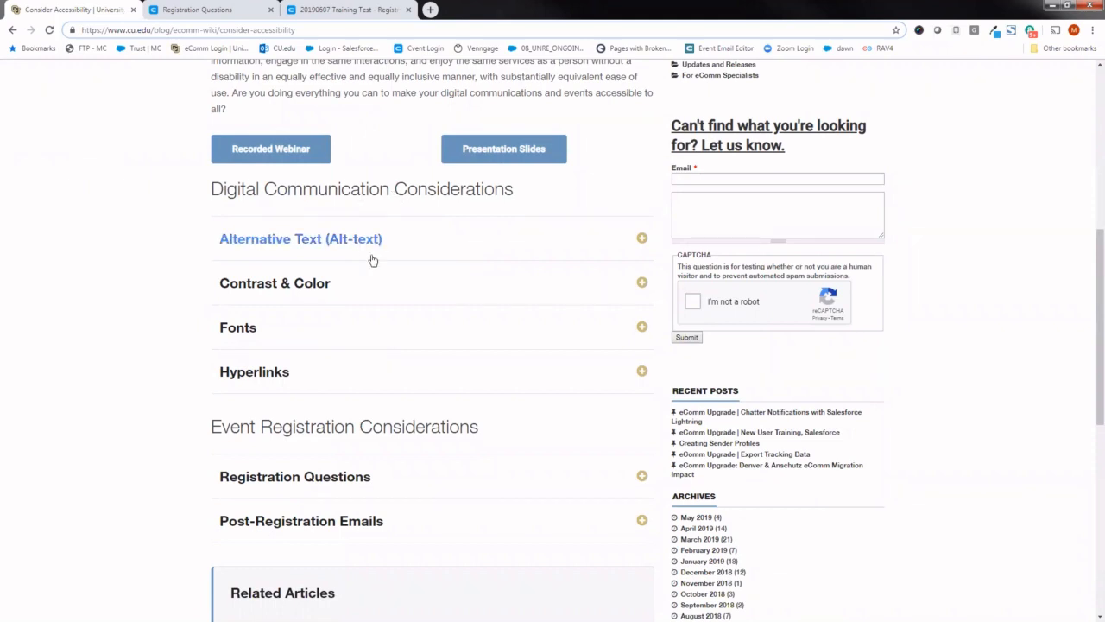
pyautogui.moveTo(1085, 291); pyautogui.dragTo(1089, 334)
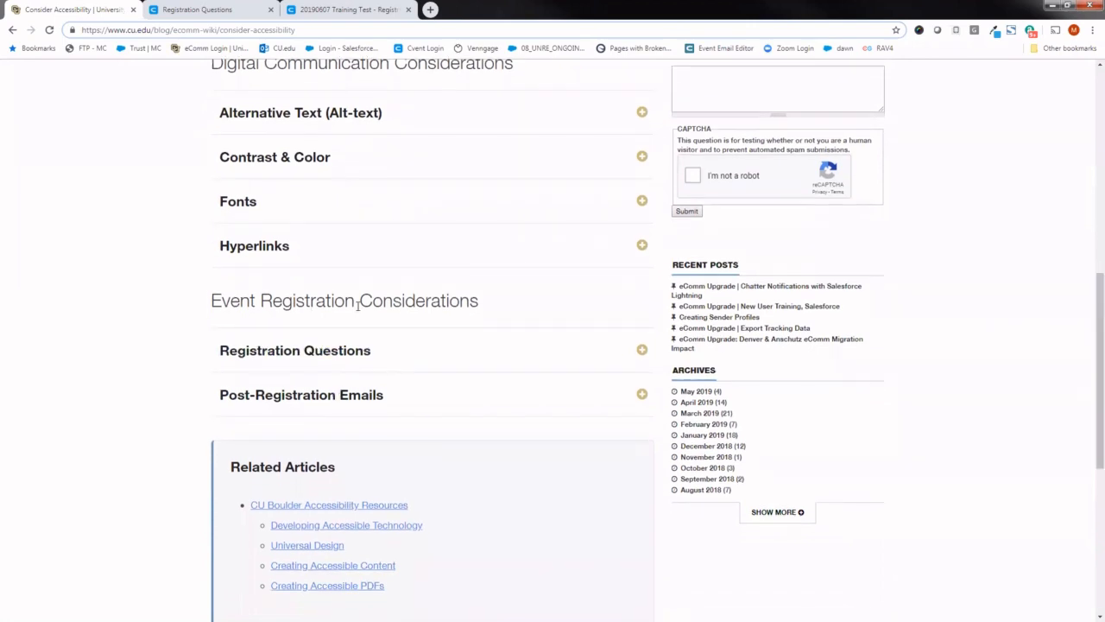
pyautogui.click(336, 364)
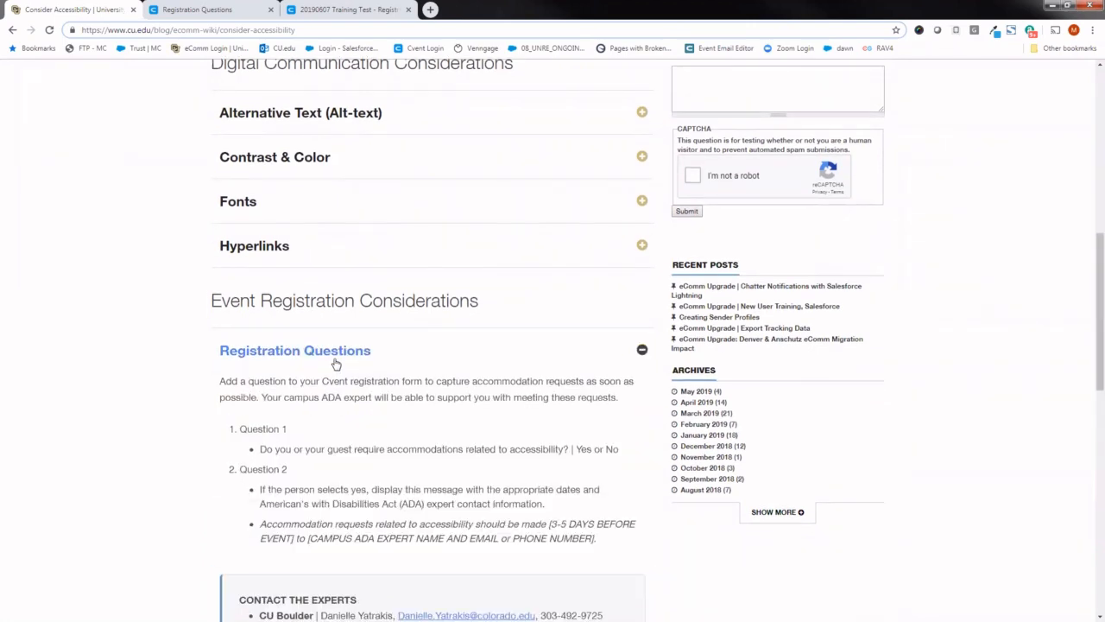
pyautogui.scroll(-3, 1088, 264)
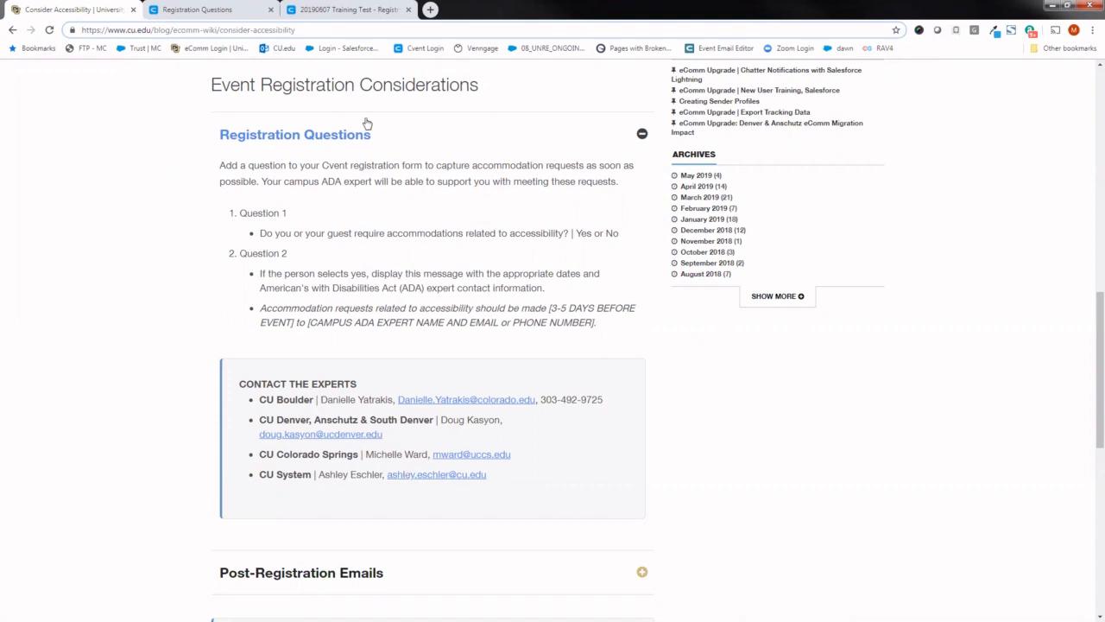
pyautogui.click(203, 9)
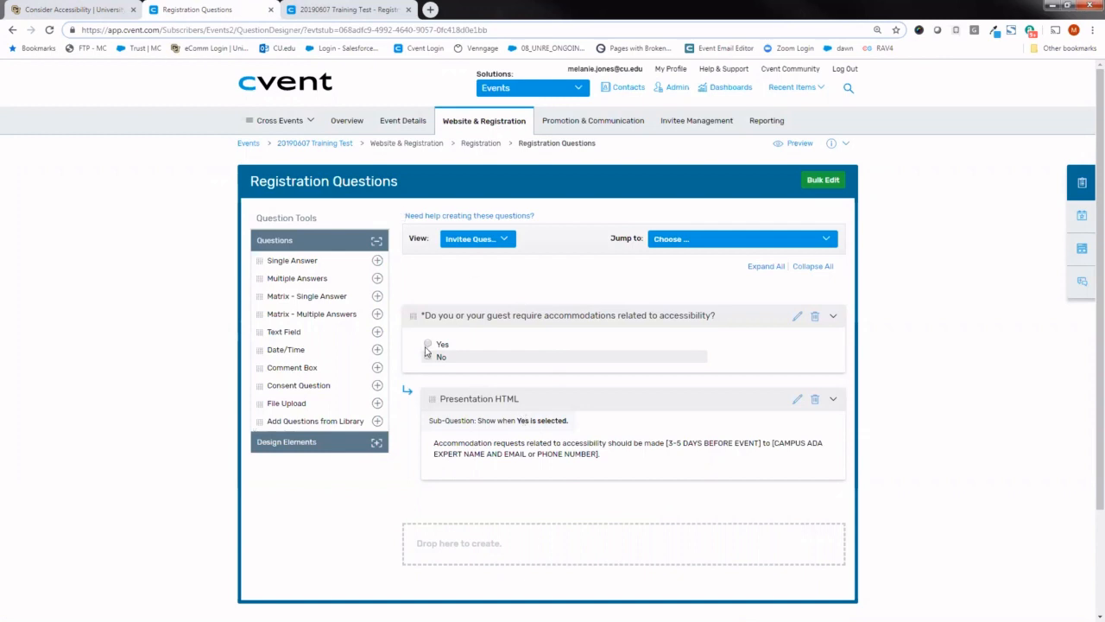
# - Create a Multiple Answers registration question below the accessibility question, worded "Do you have any allergies?"
pyautogui.moveTo(297, 261)
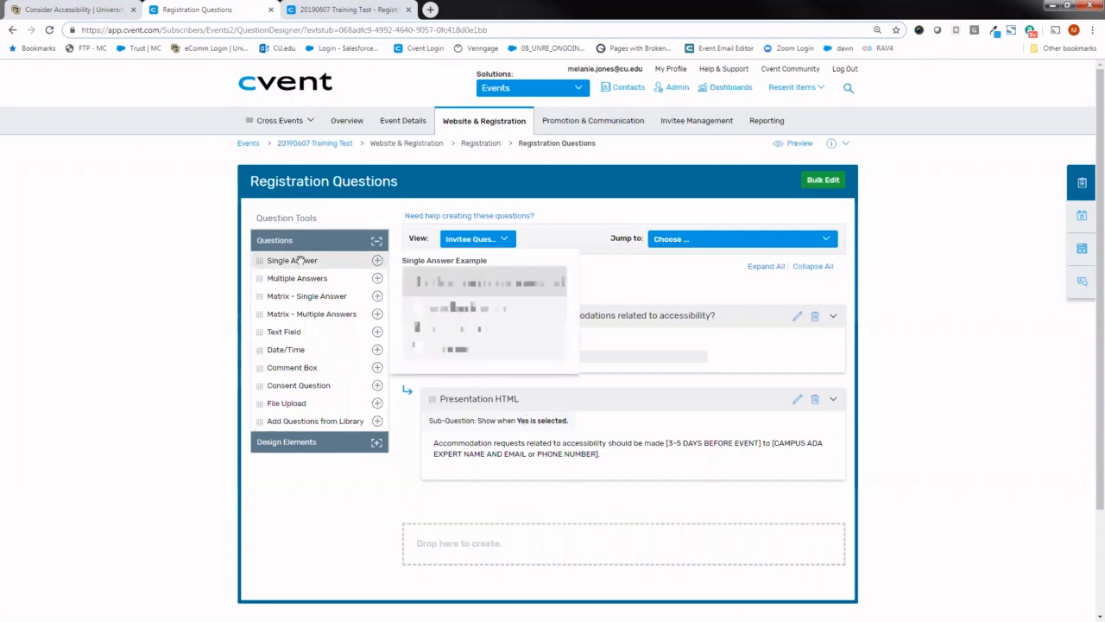
pyautogui.moveTo(298, 278); pyautogui.dragTo(497, 545)
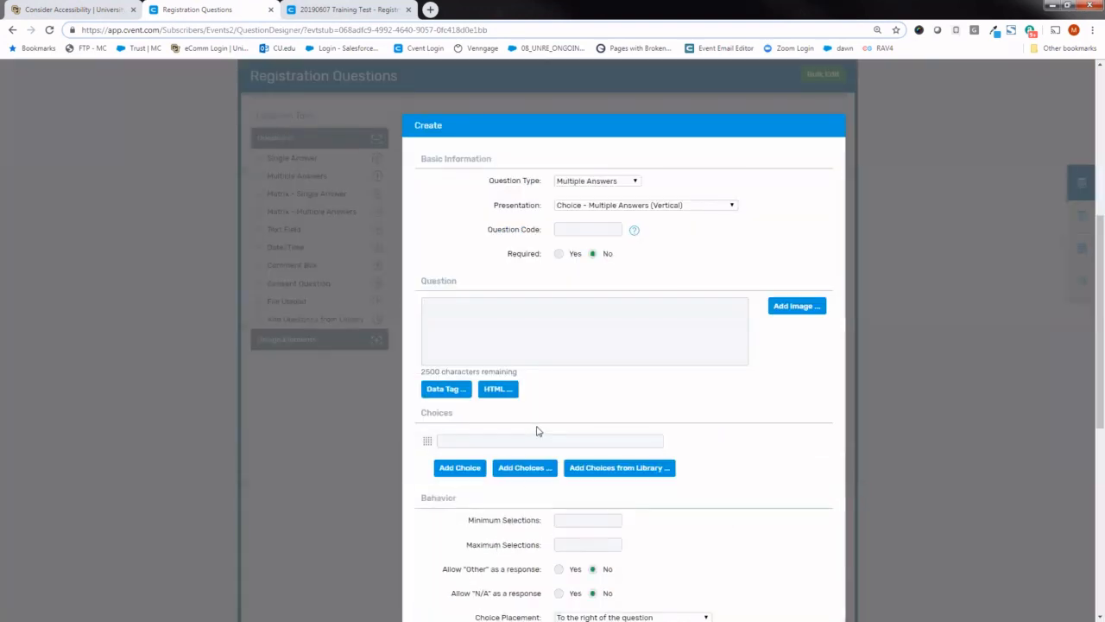
pyautogui.click(550, 318)
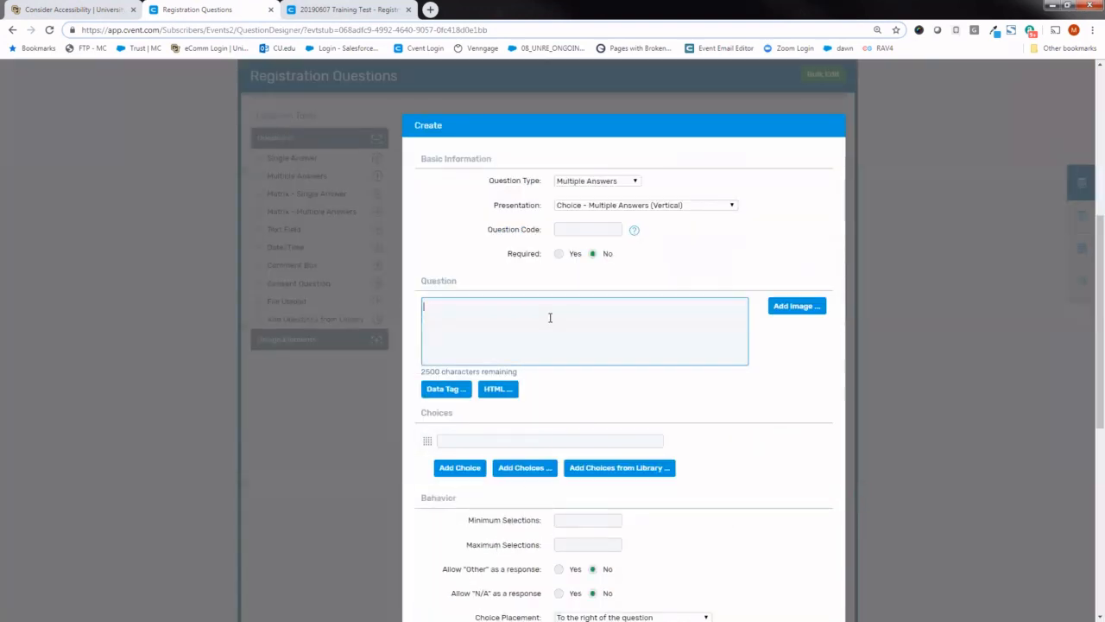
pyautogui.write('Do you have any allergies?')
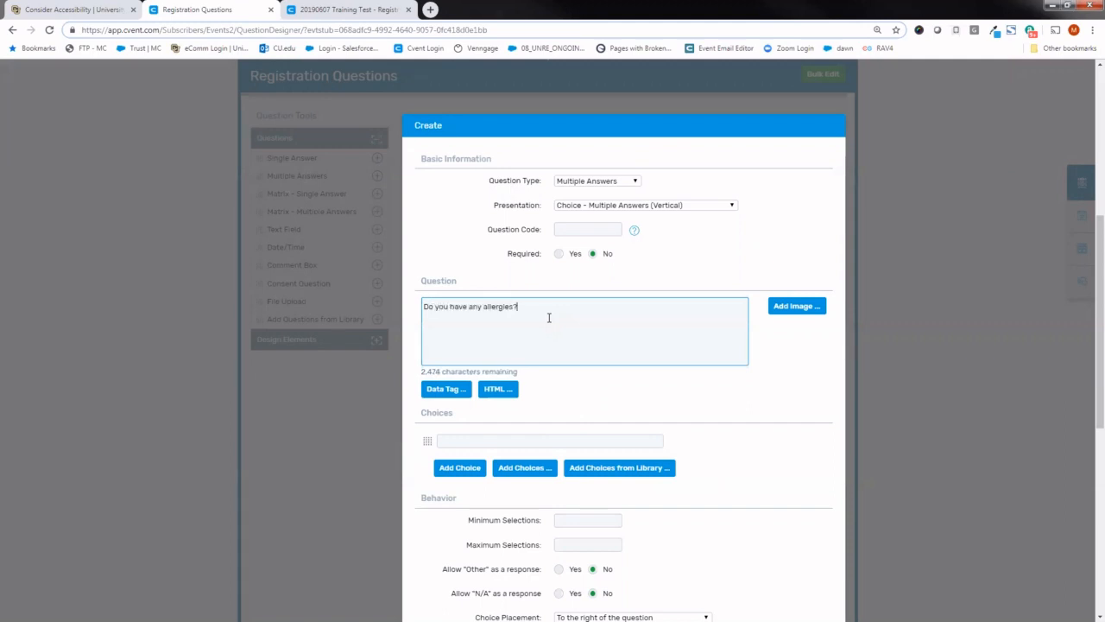
# - Add the choices Milk and Gluten to the allergies question and save it
pyautogui.click(499, 439)
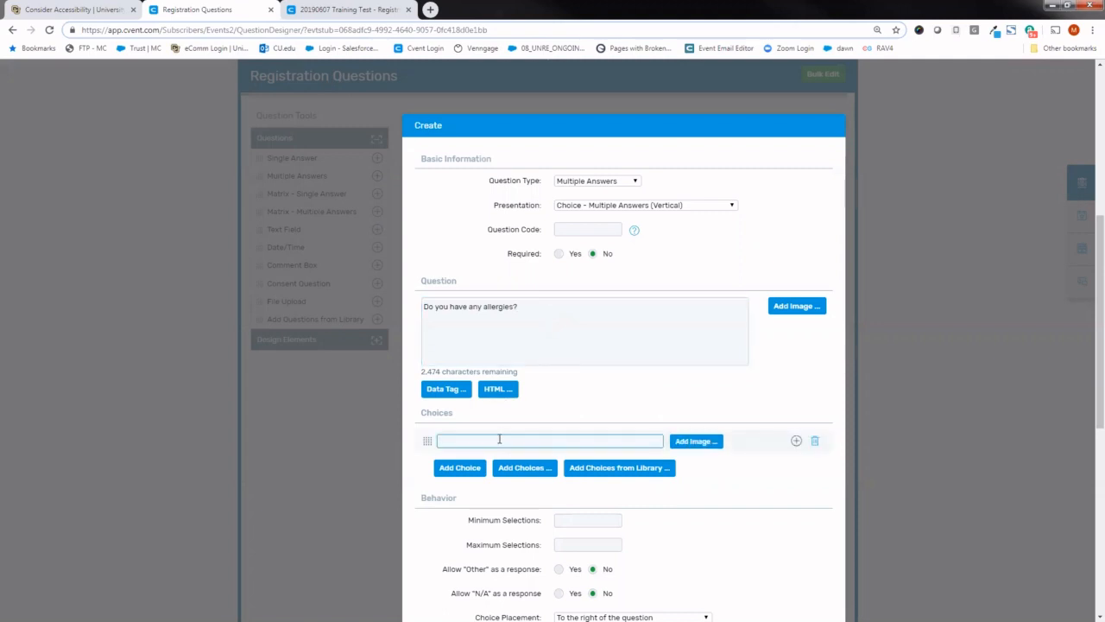
pyautogui.write('Milk')
pyautogui.click(466, 473)
pyautogui.click(470, 467)
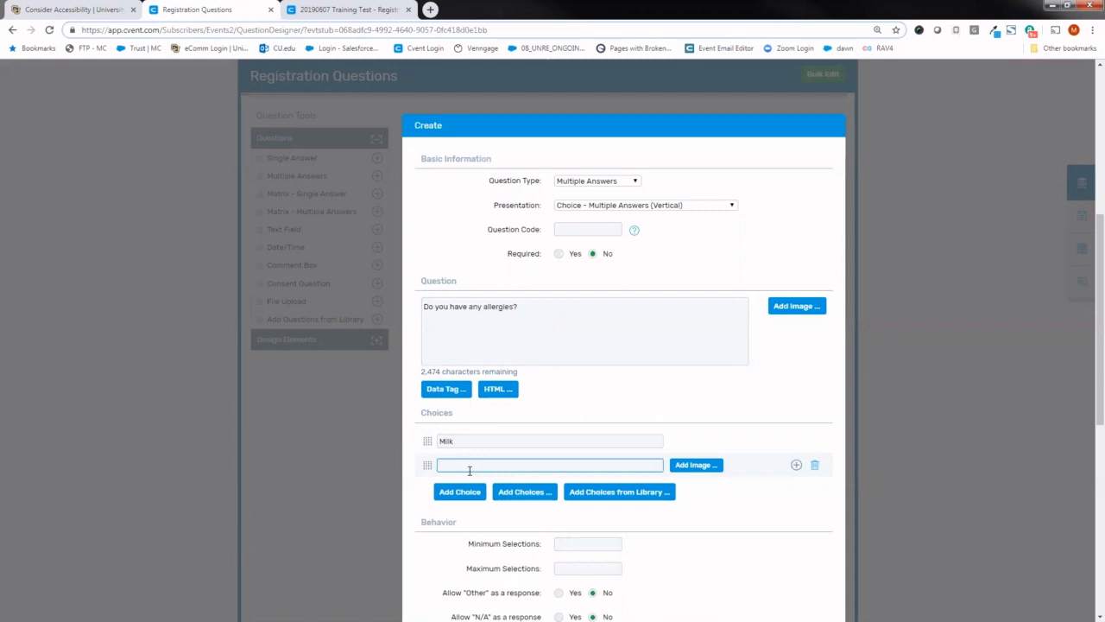
pyautogui.write('Gluten')
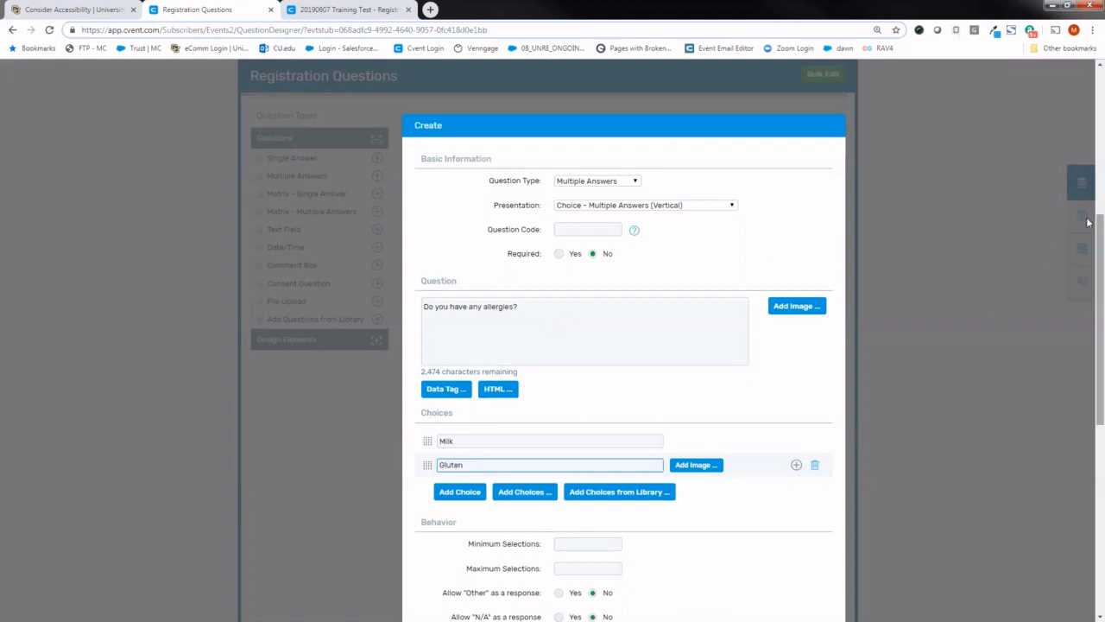
pyautogui.moveTo(1099, 220); pyautogui.dragTo(1099, 353)
pyautogui.click(592, 484)
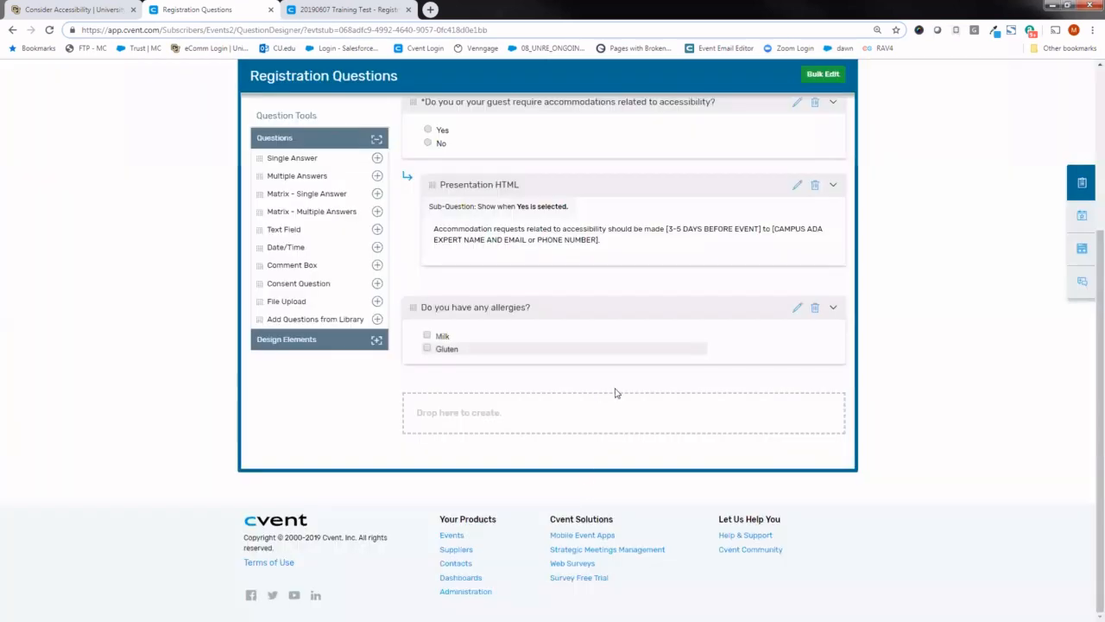
# - Reload the registration form preview and answer No to the accessibility accommodations question
pyautogui.click(332, 10)
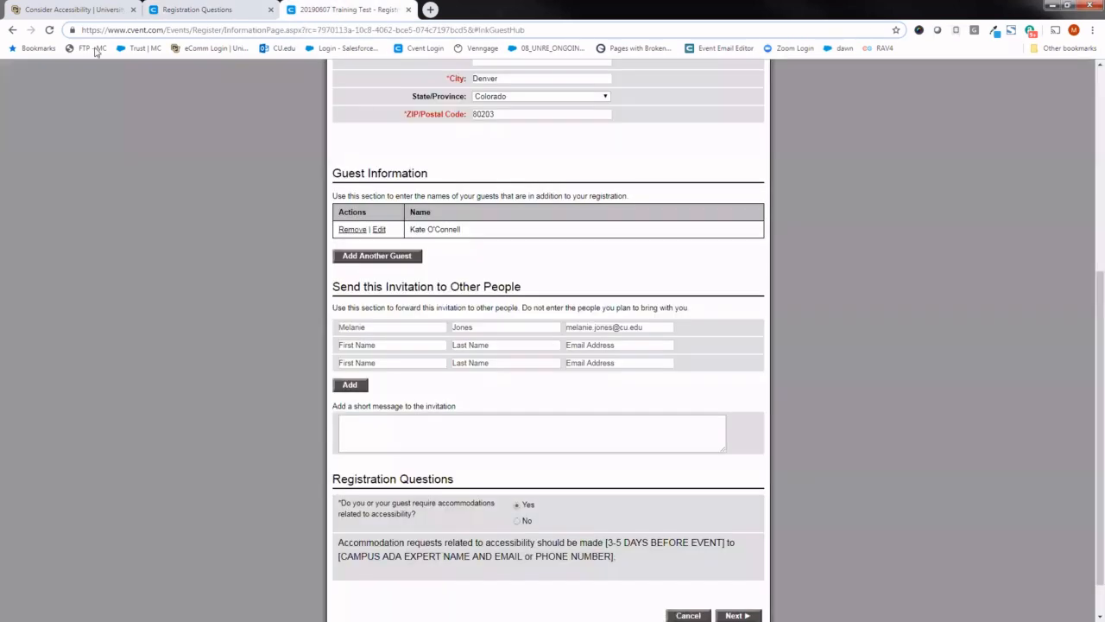
pyautogui.click(50, 31)
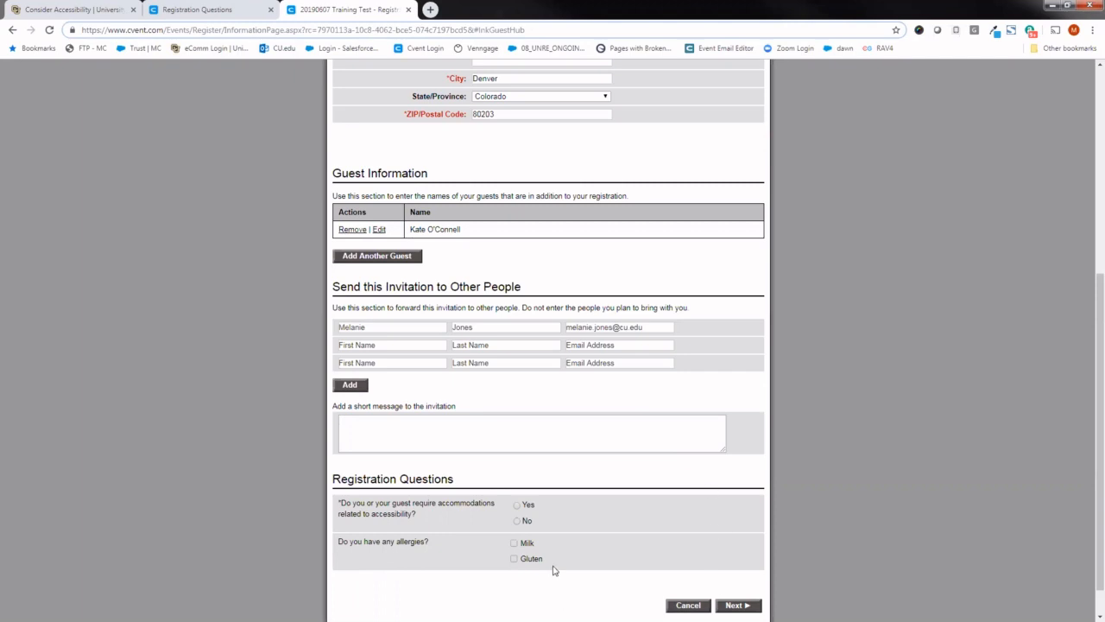
pyautogui.click(517, 520)
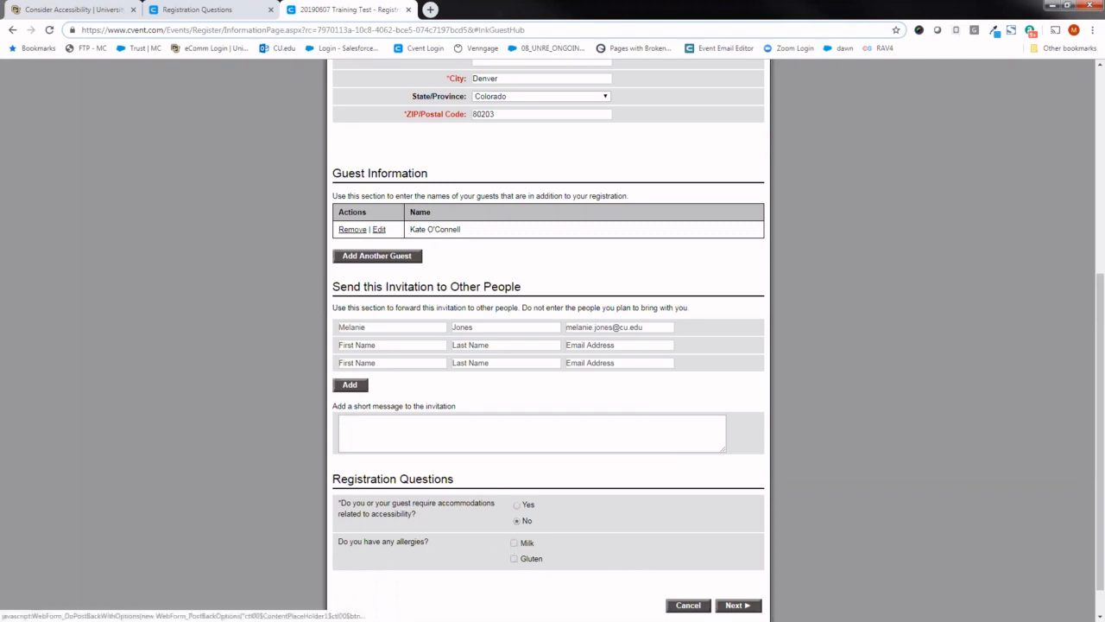
# - Continue to the Registration Summary in the preview and try to finish the registration
pyautogui.click(736, 605)
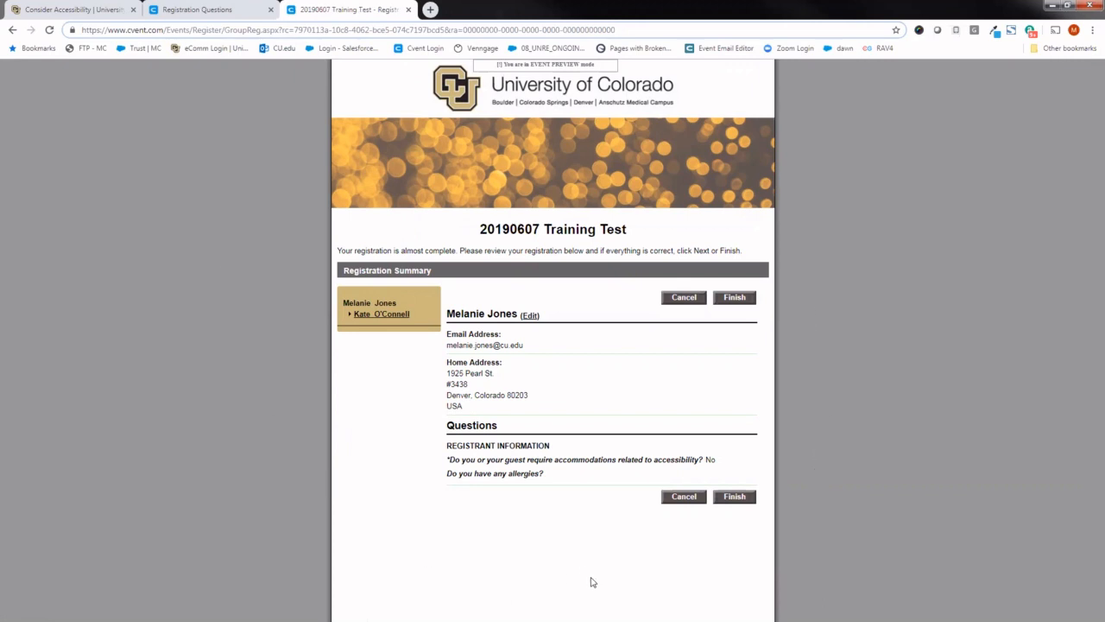
pyautogui.click(732, 498)
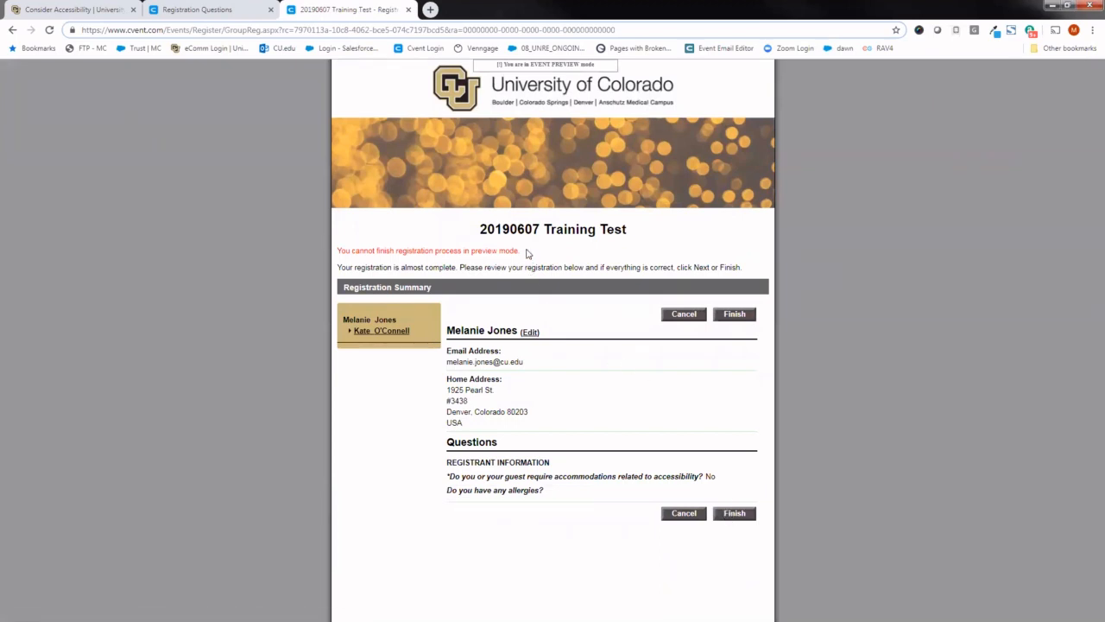
pyautogui.moveTo(526, 252); pyautogui.dragTo(340, 249)
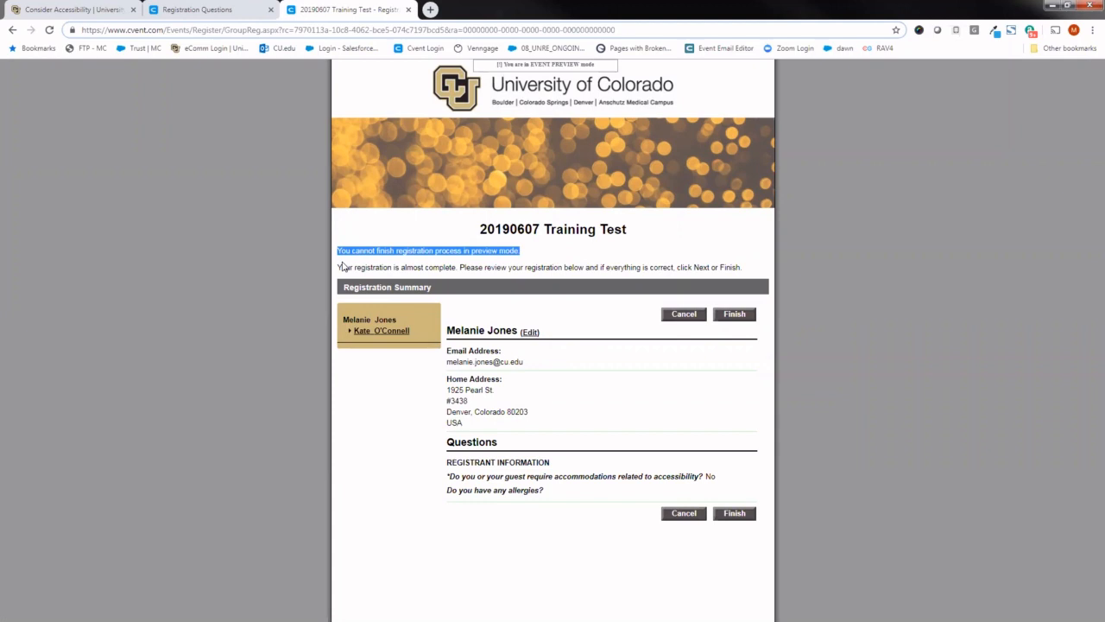
# - Return to the event's setup in Cvent, open its Weblinks page, and look over the Standard Links
pyautogui.click(211, 13)
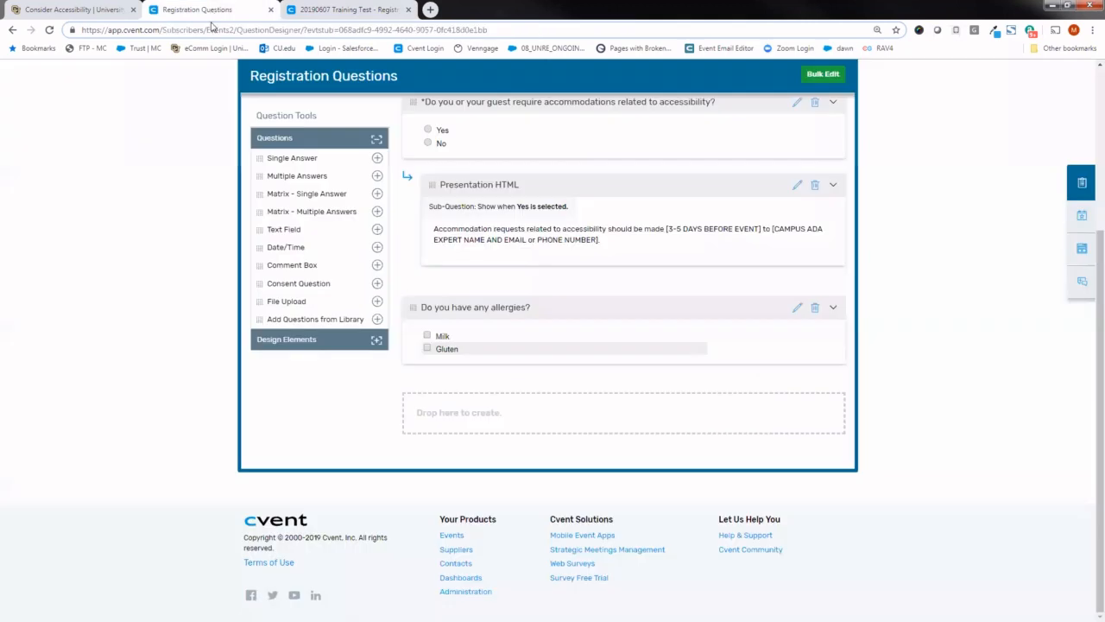
pyautogui.scroll(1, 1086, 324)
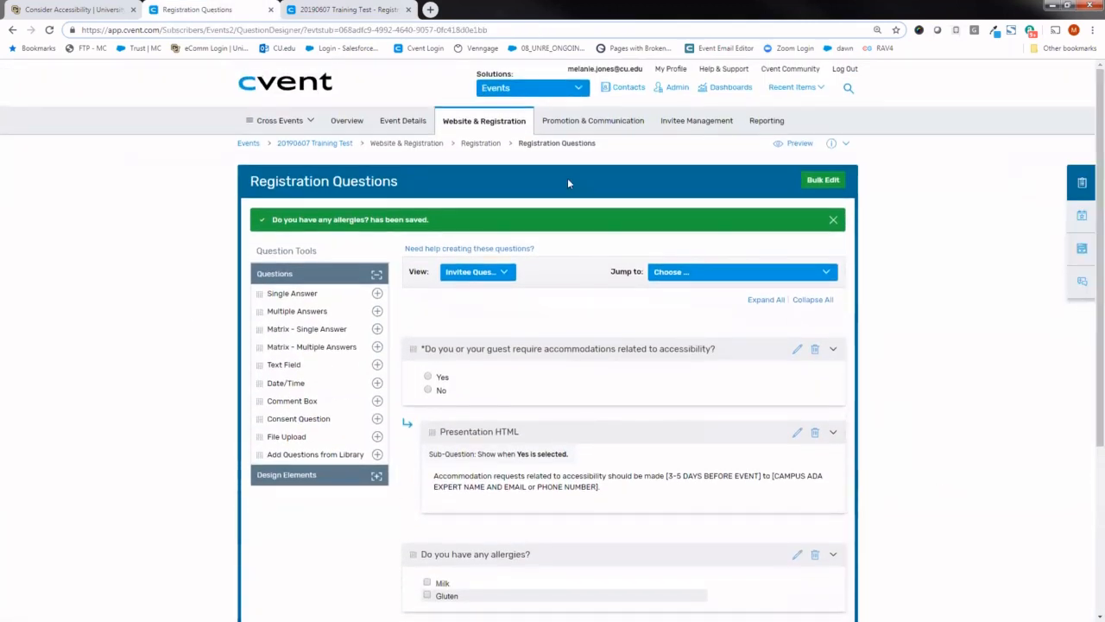
pyautogui.moveTo(483, 124)
pyautogui.moveTo(604, 119)
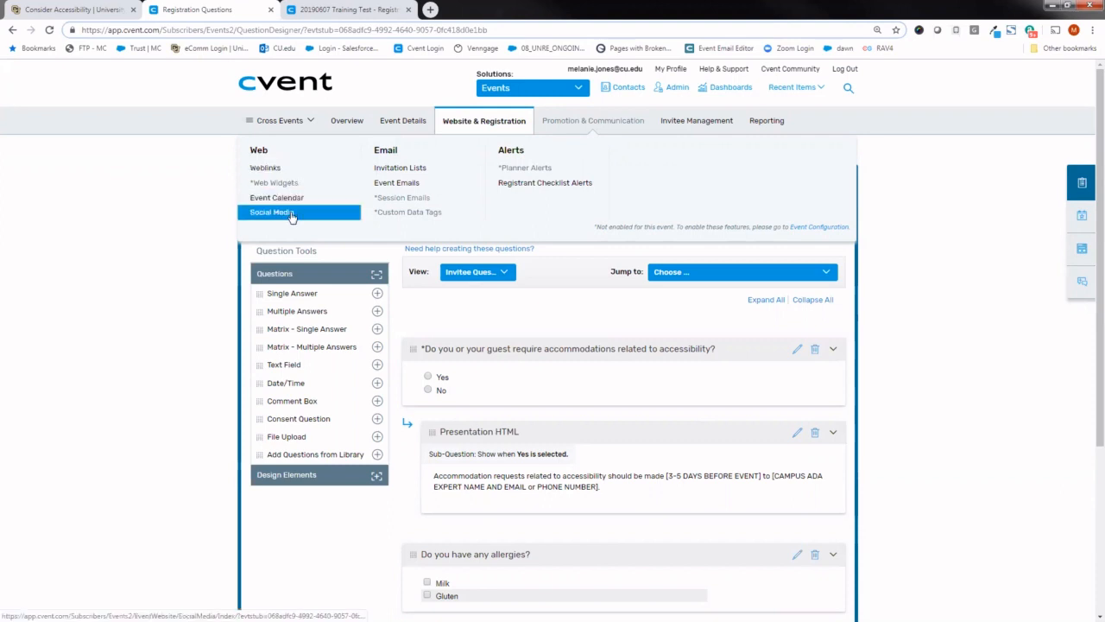
pyautogui.click(278, 170)
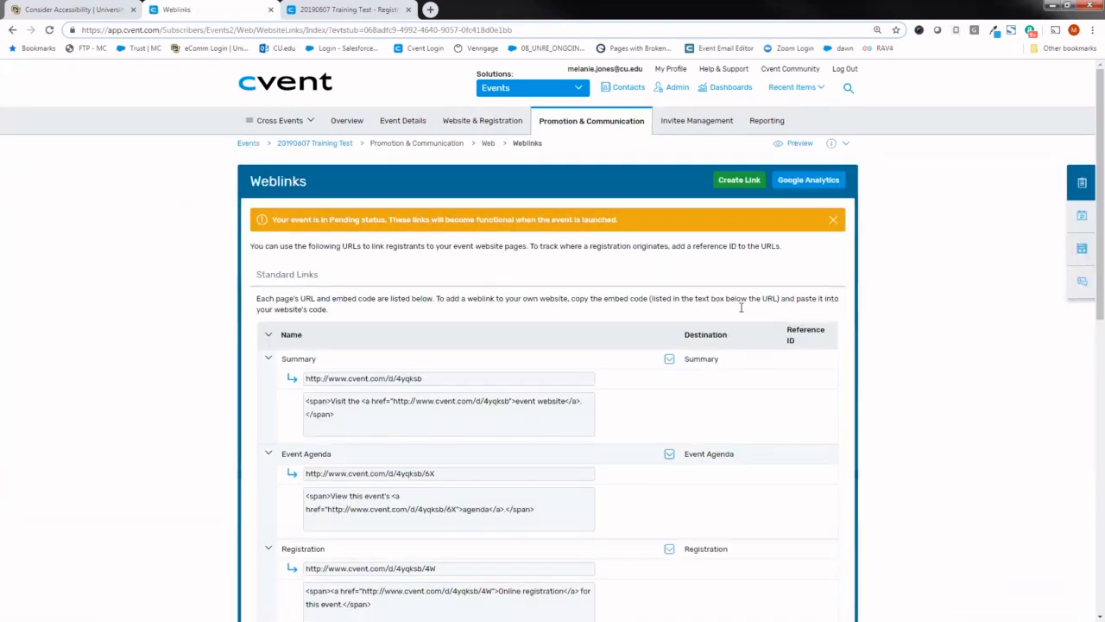
pyautogui.scroll(-1, 1088, 294)
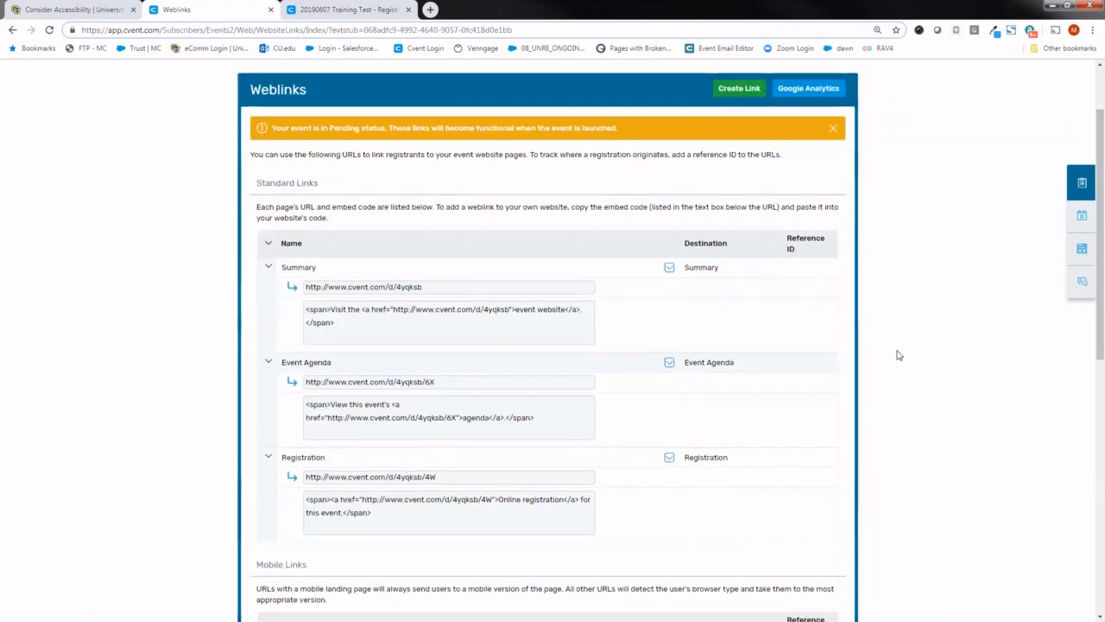
# - Copy the event's Summary weblink, open it in a new browser tab, and review the page's title and registration message
pyautogui.moveTo(471, 287); pyautogui.dragTo(302, 288)
pyautogui.hotkey('ctrl', 'c')
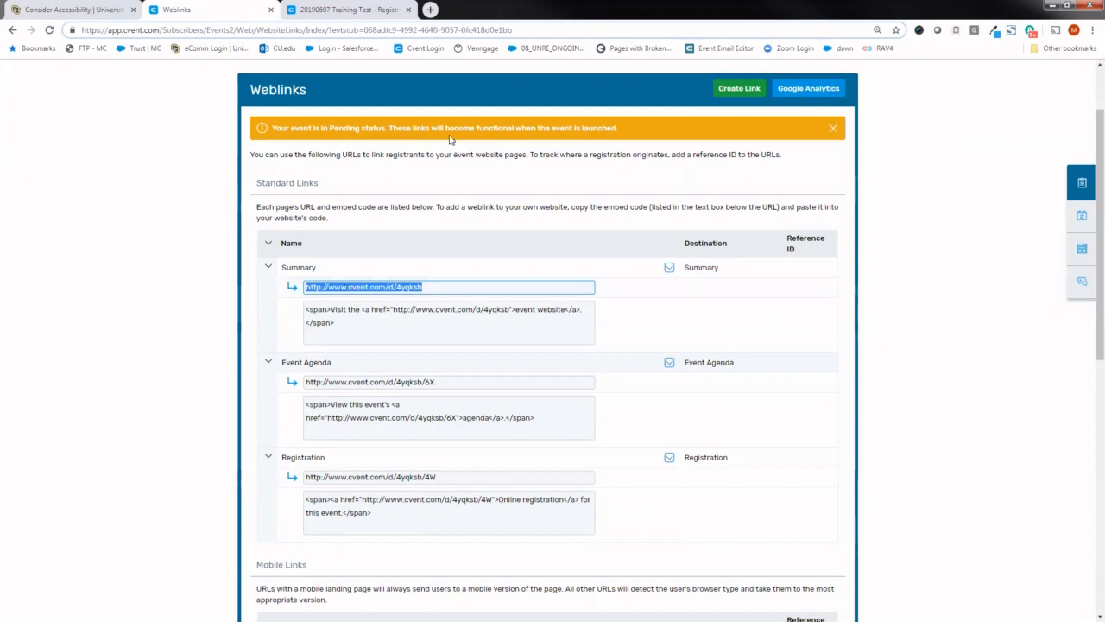
pyautogui.moveTo(643, 130); pyautogui.dragTo(316, 129)
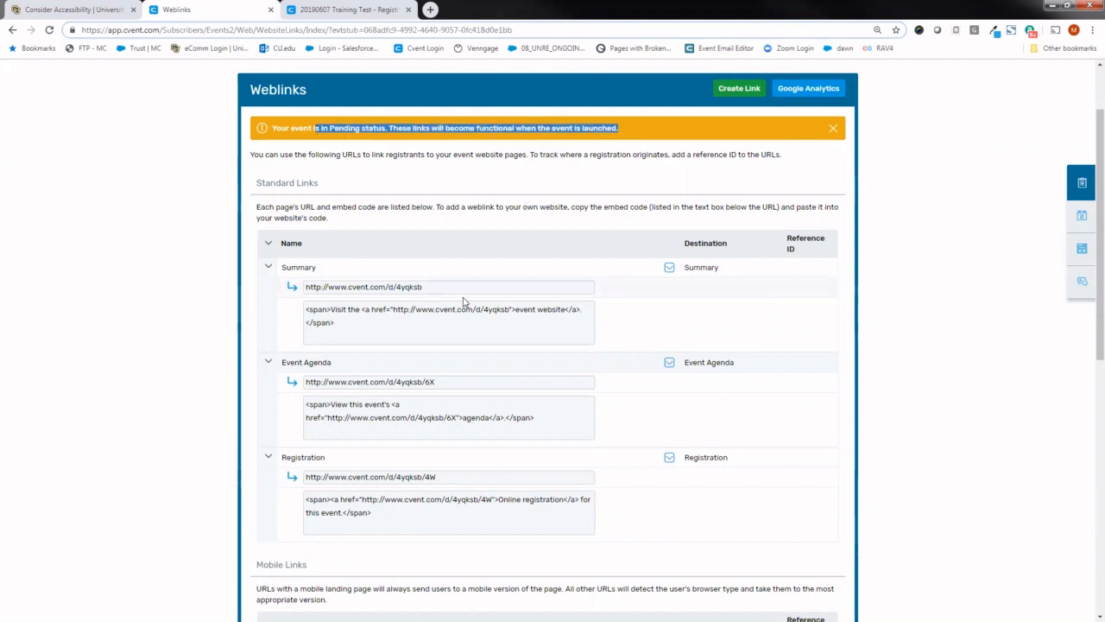
pyautogui.click(430, 10)
pyautogui.hotkey('ctrl', 'v')
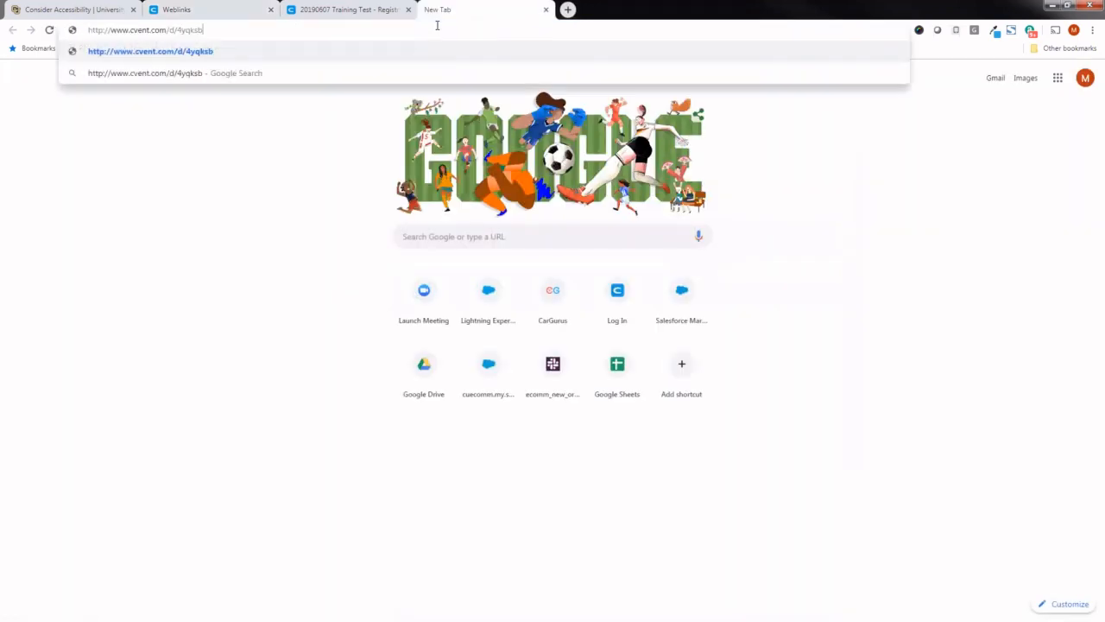
pyautogui.press('Return')
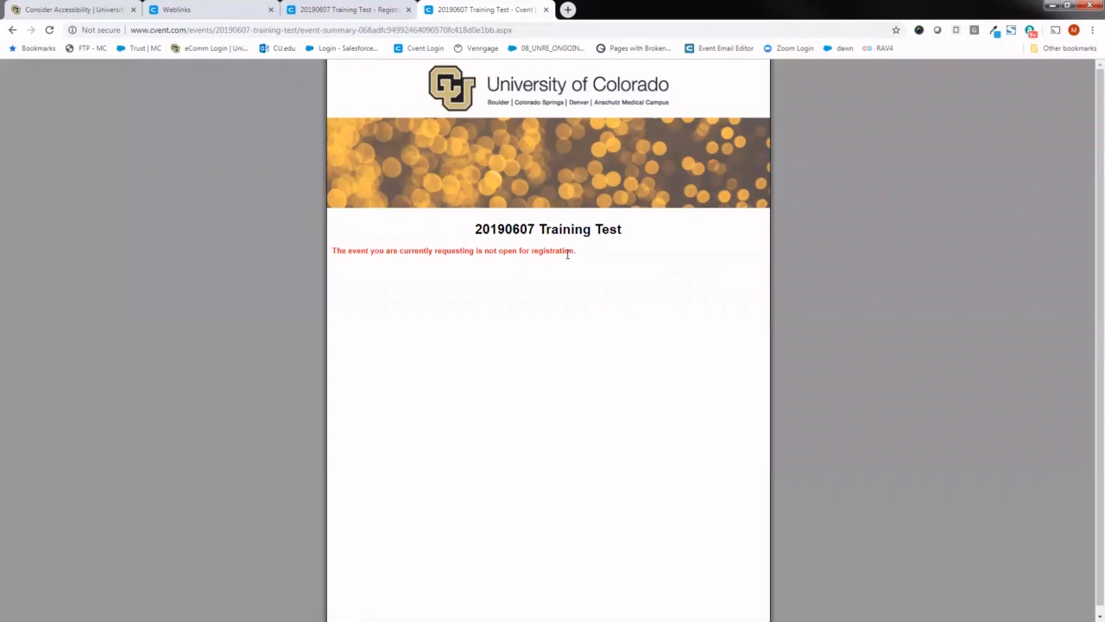
pyautogui.moveTo(578, 250); pyautogui.dragTo(392, 250)
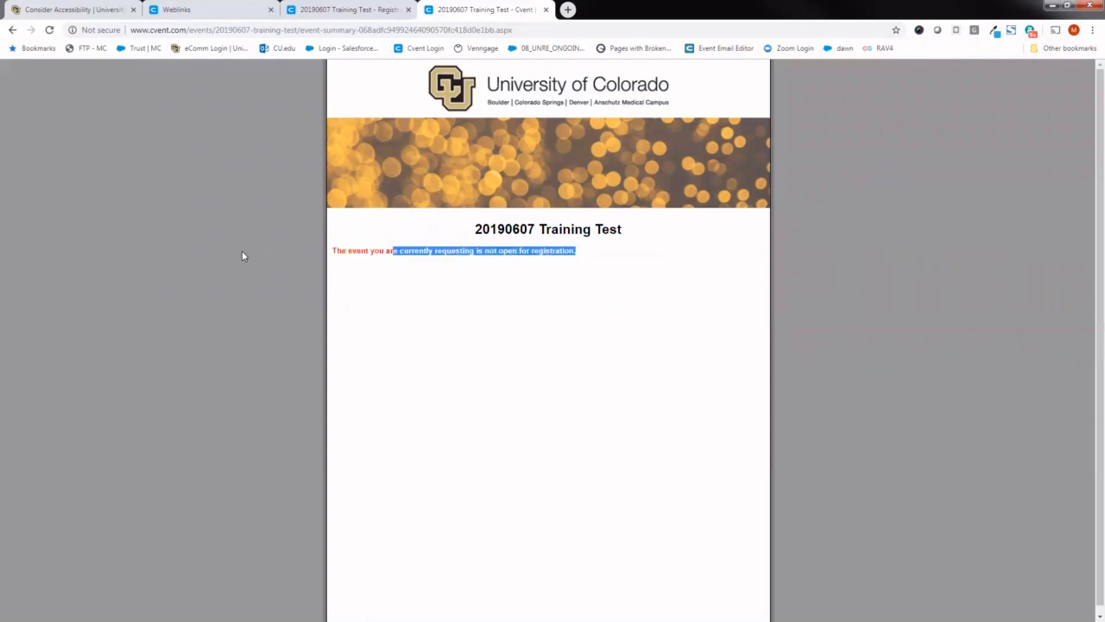
pyautogui.click(427, 248)
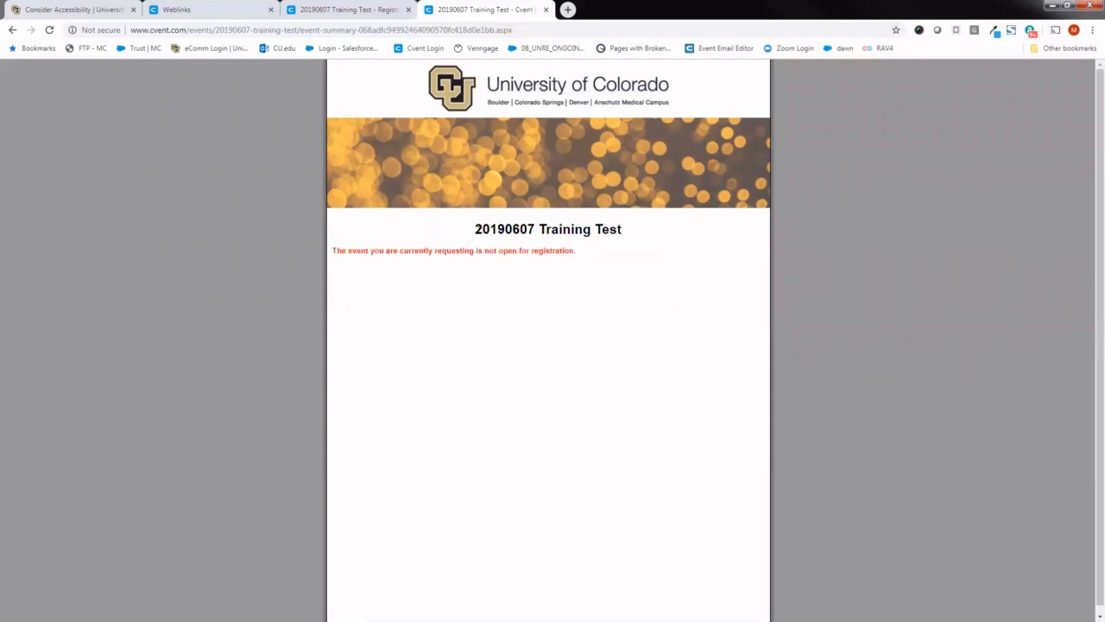
pyautogui.moveTo(473, 229); pyautogui.dragTo(627, 237)
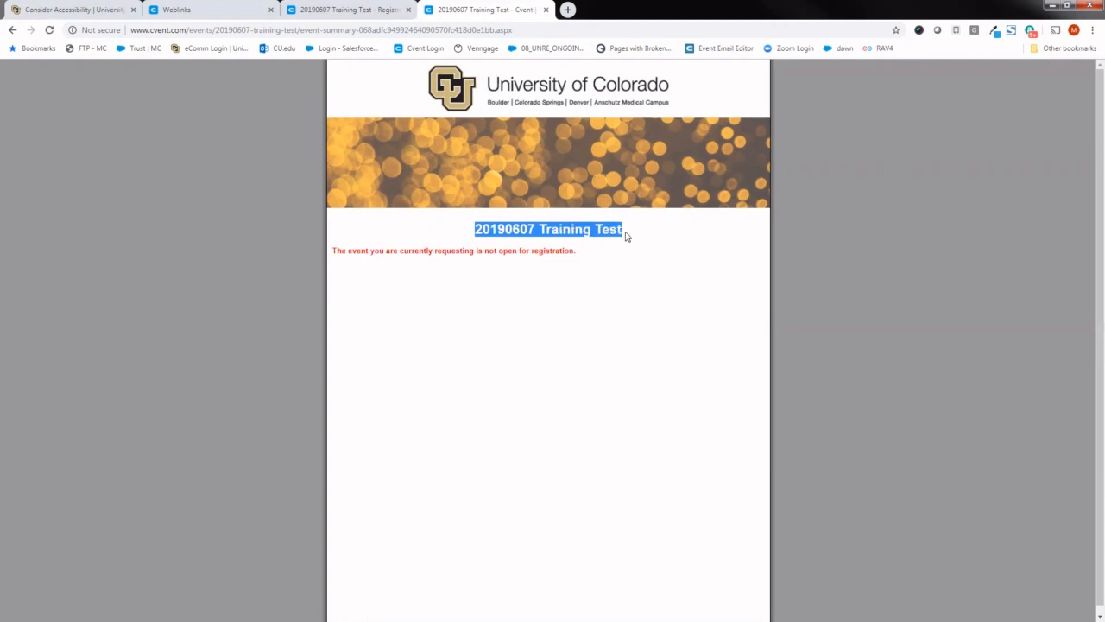
pyautogui.click(247, 231)
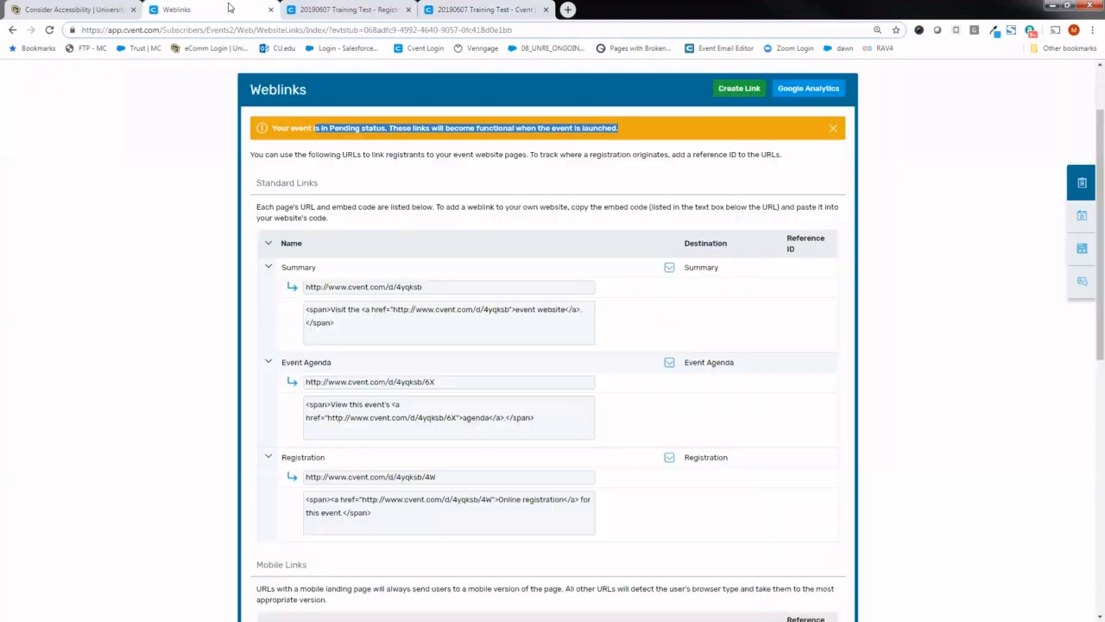
# - Return to the Weblinks page and review the Event Agenda and Registration link URLs
pyautogui.click(229, 10)
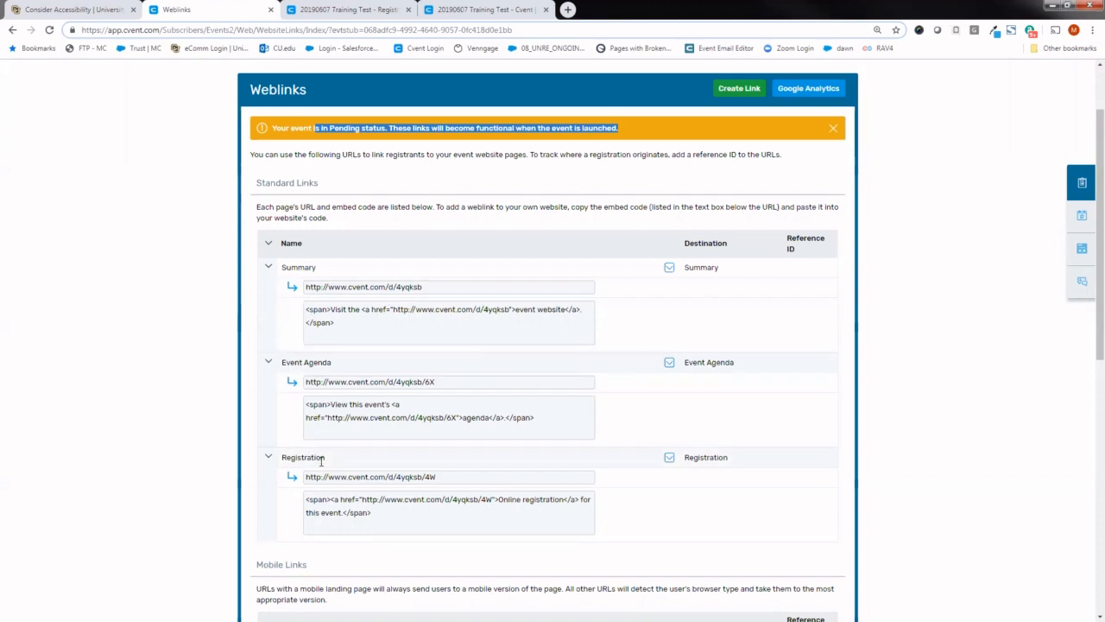
pyautogui.moveTo(438, 381); pyautogui.dragTo(294, 384)
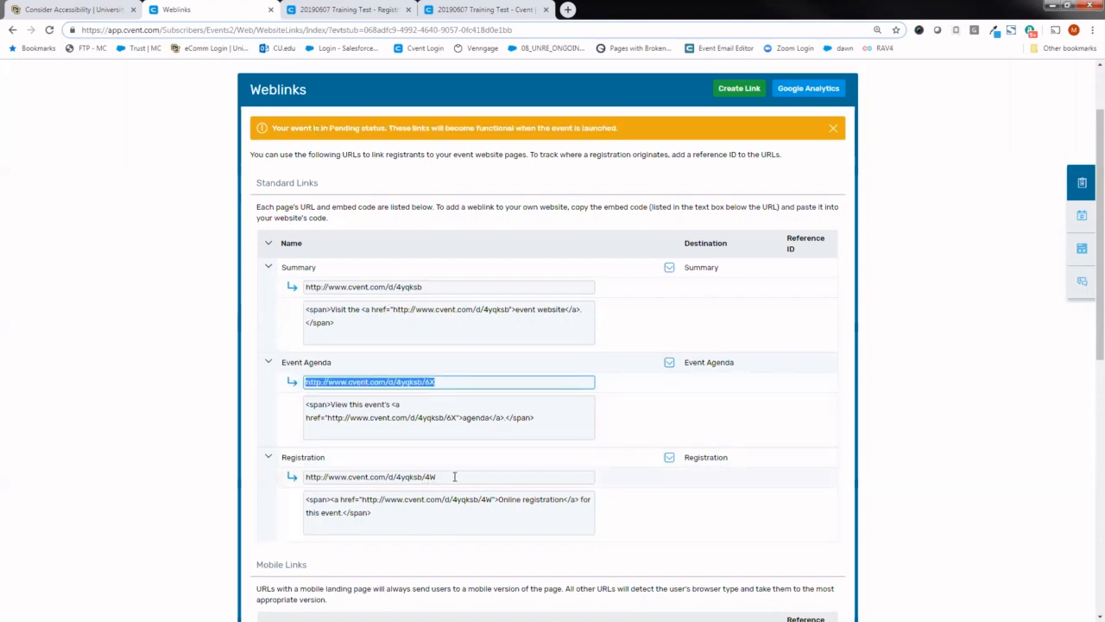
pyautogui.moveTo(436, 477); pyautogui.dragTo(306, 477)
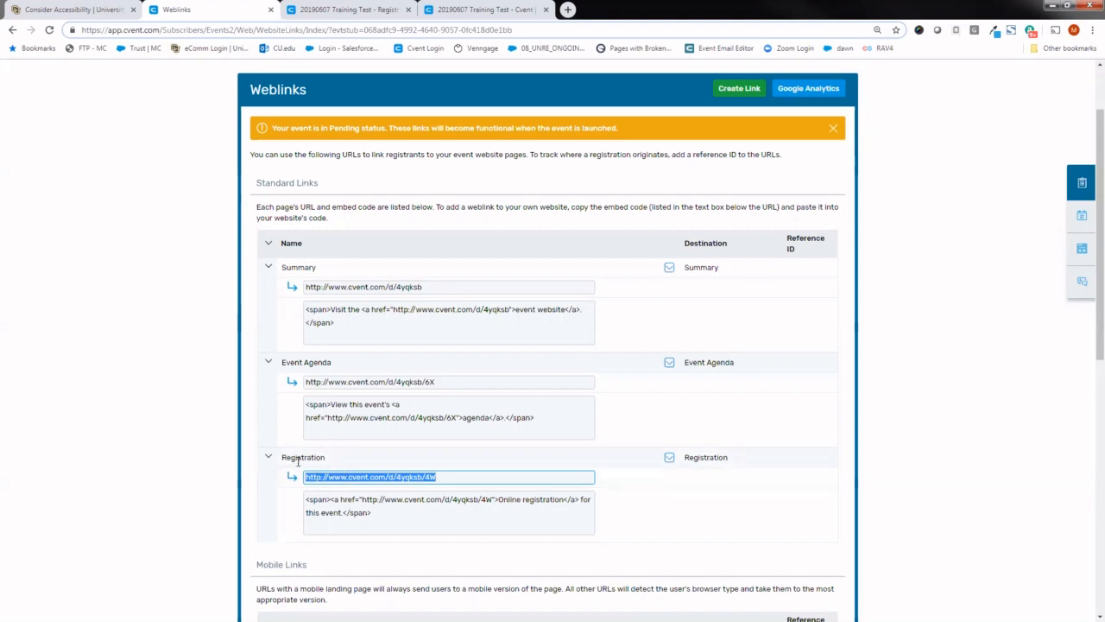
# - Open the event's Event Emails page under Promotion & Communication
pyautogui.scroll(1, 1089, 260)
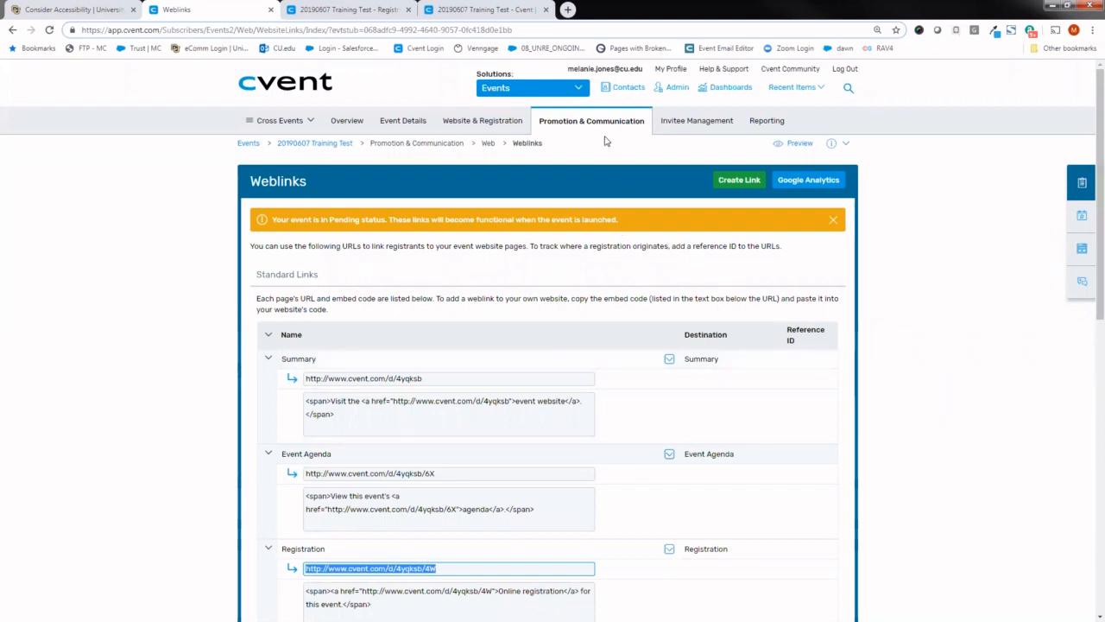
pyautogui.moveTo(602, 127)
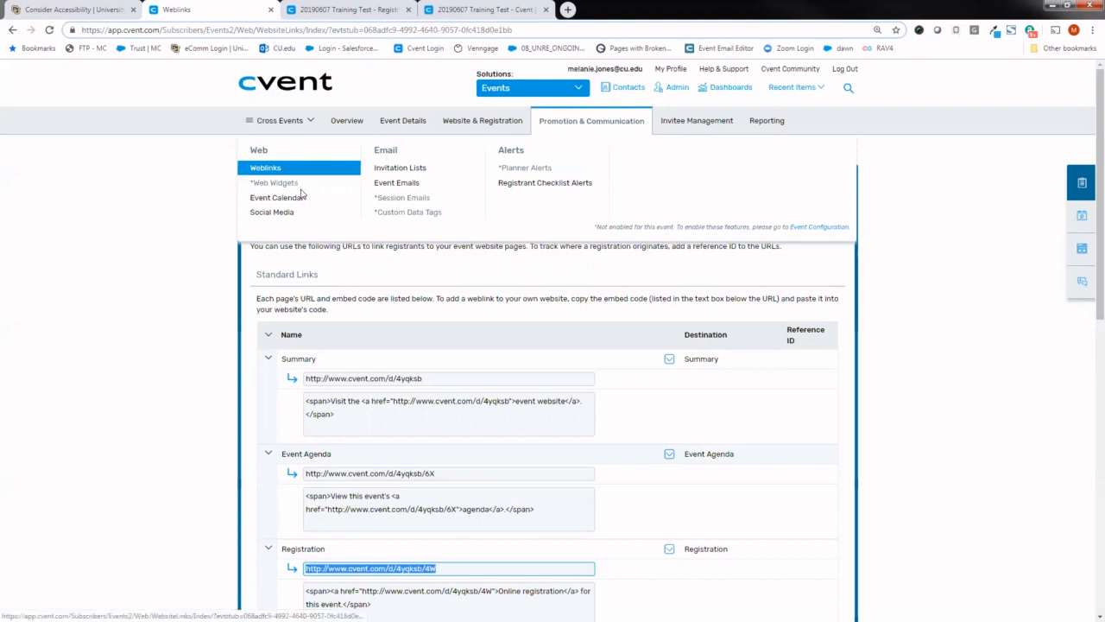
pyautogui.click(432, 183)
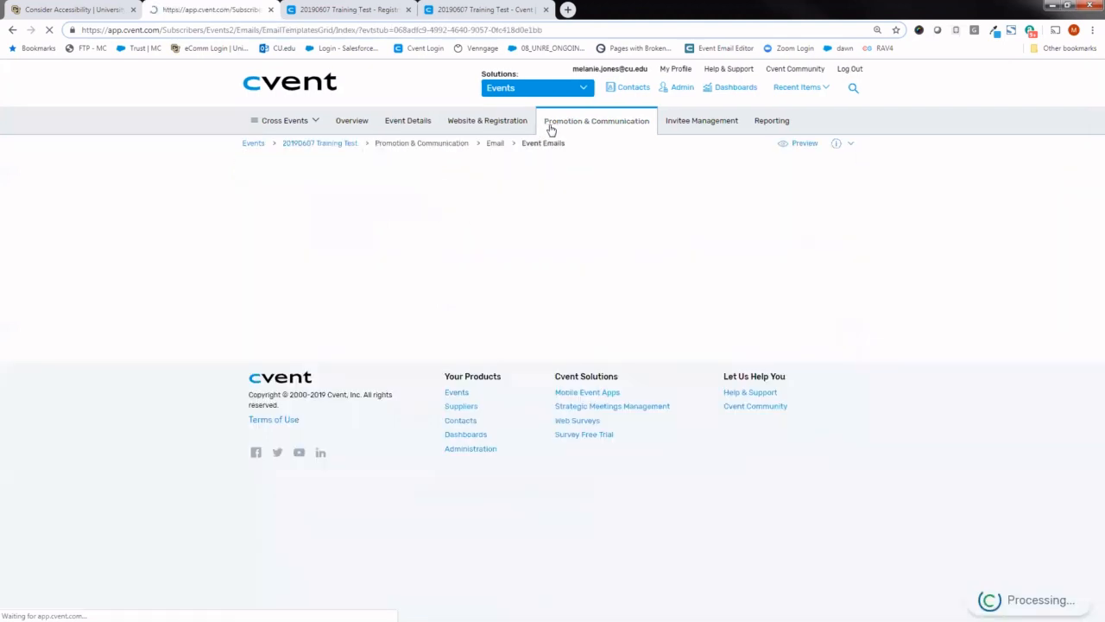
pyautogui.moveTo(562, 122)
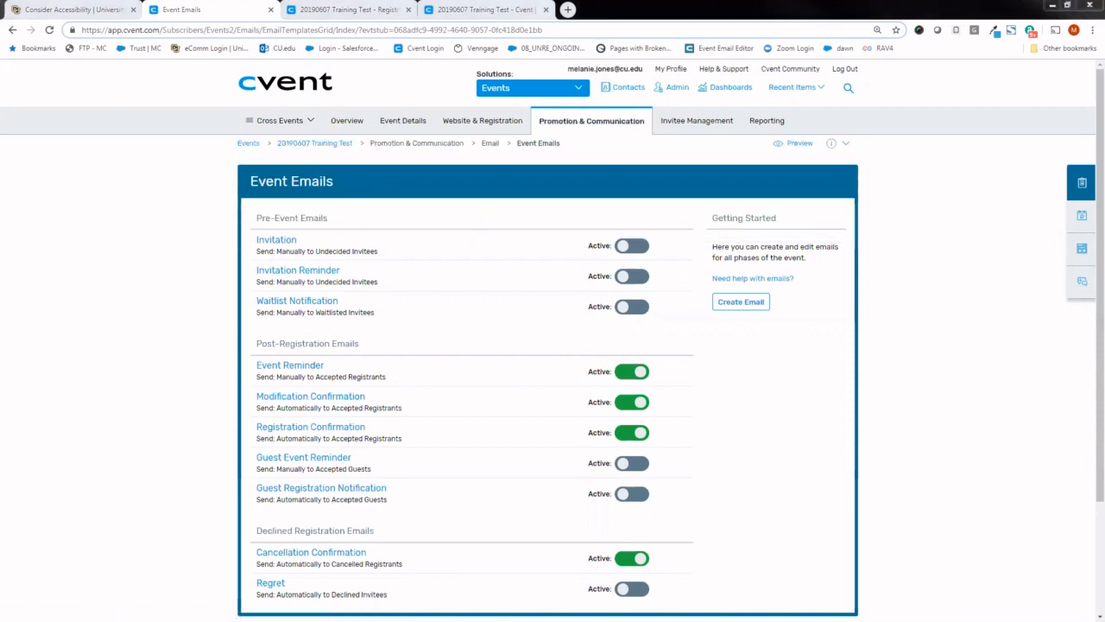
# - Switch to the 2019 New User Training deck in Google Slides and present slide 37, Sending Emails
pyautogui.hotkey('alt', 'Tab')
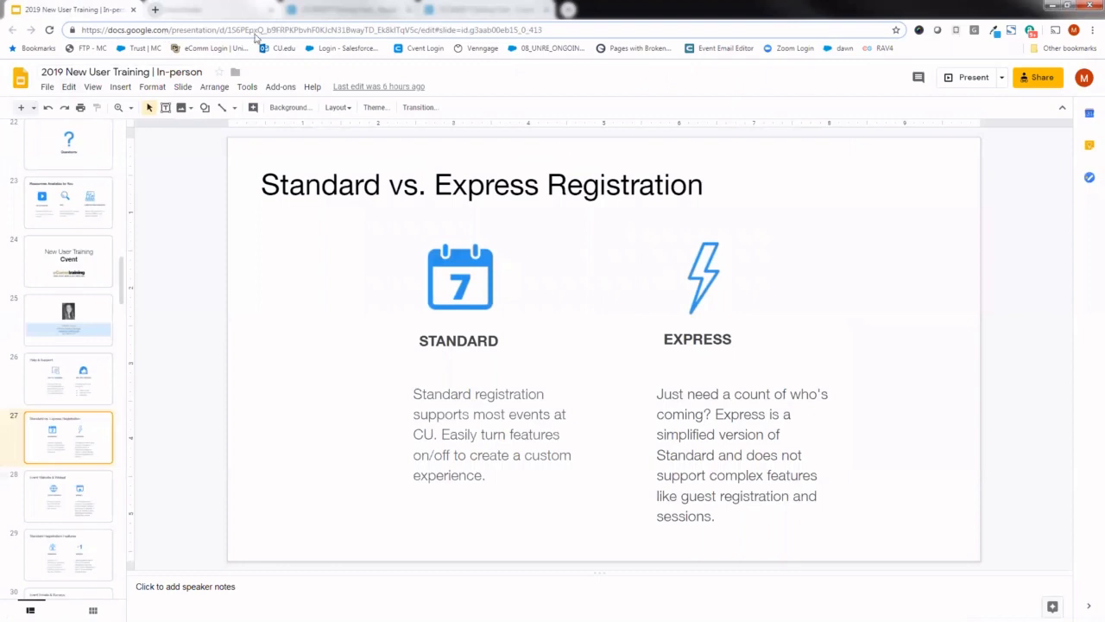
pyautogui.moveTo(123, 285); pyautogui.dragTo(128, 354)
pyautogui.click(92, 457)
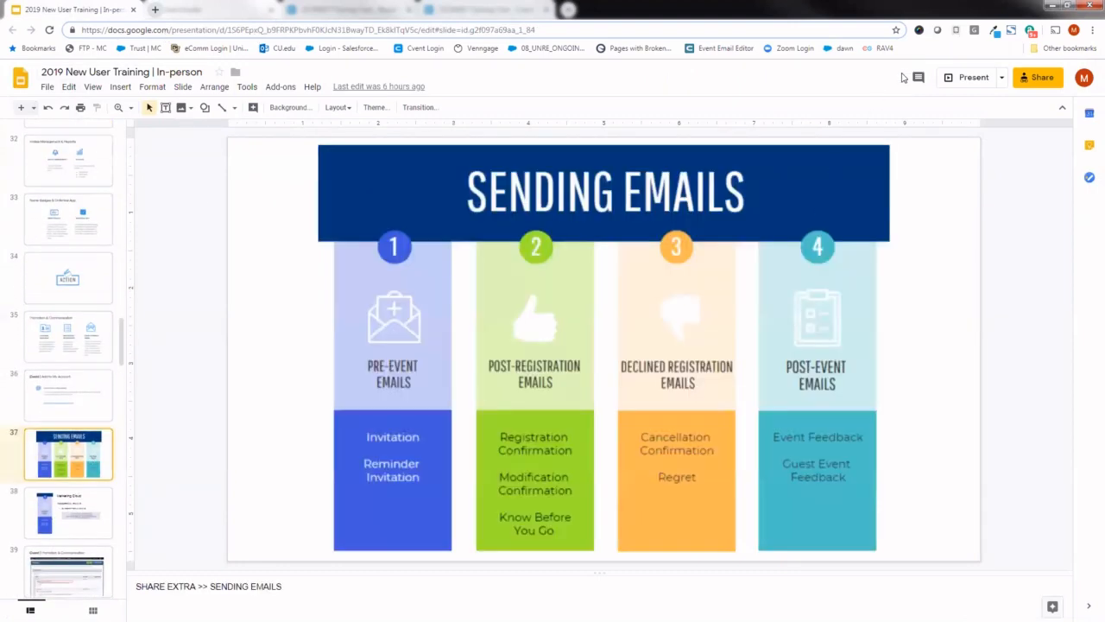
pyautogui.click(968, 77)
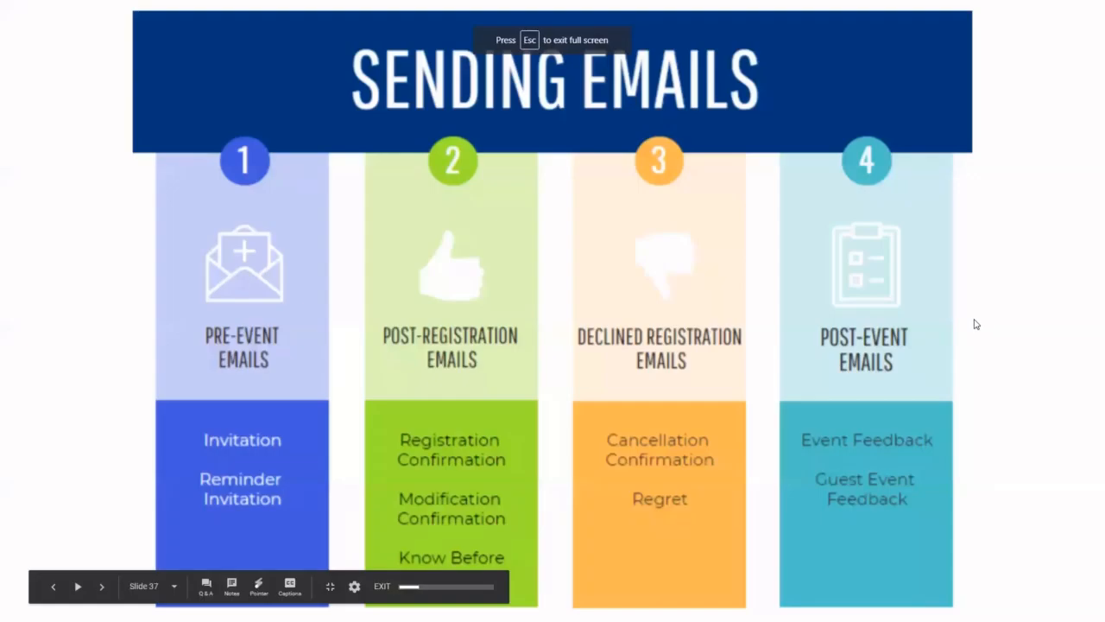
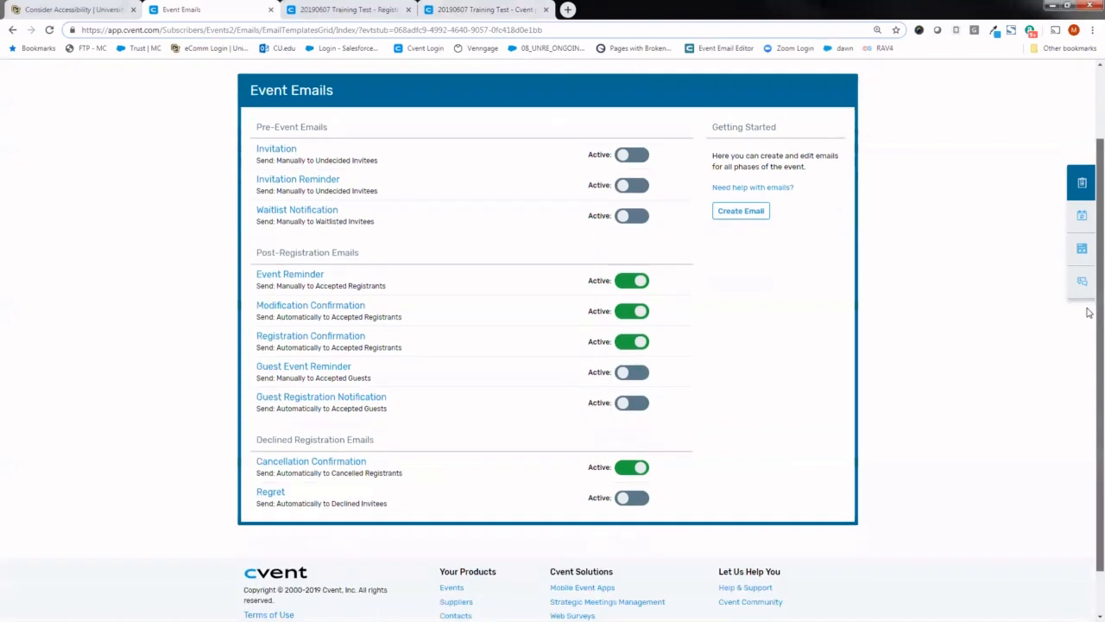
# - Review the Pre-Event, Post-Registration and Declined Registration email categories on the Event Emails page
pyautogui.scroll(1, 1086, 289)
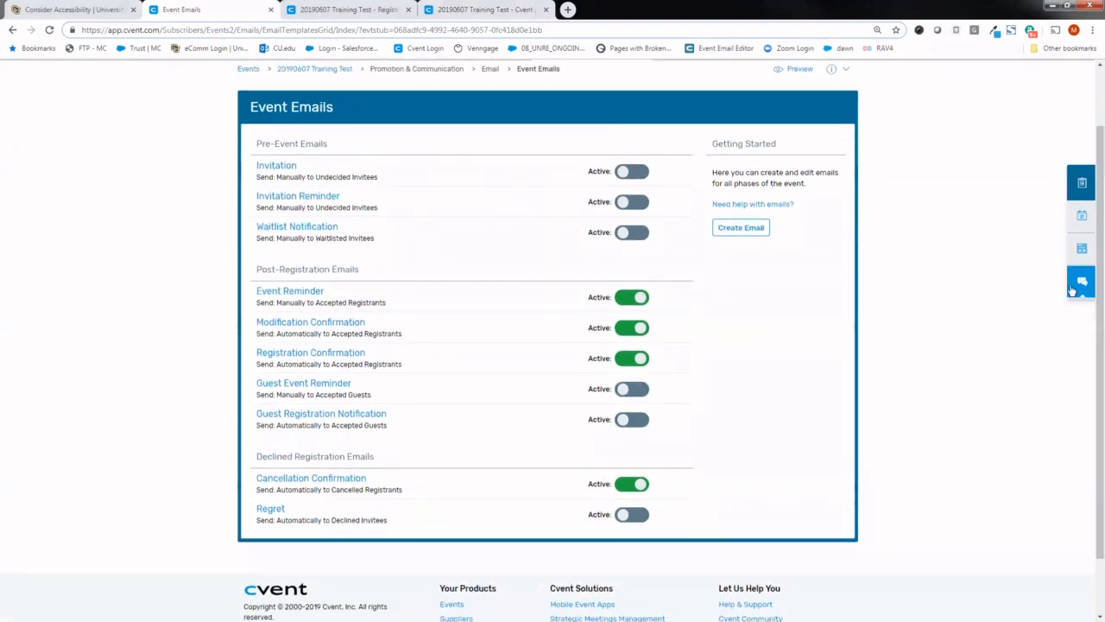
pyautogui.moveTo(333, 149); pyautogui.dragTo(257, 143)
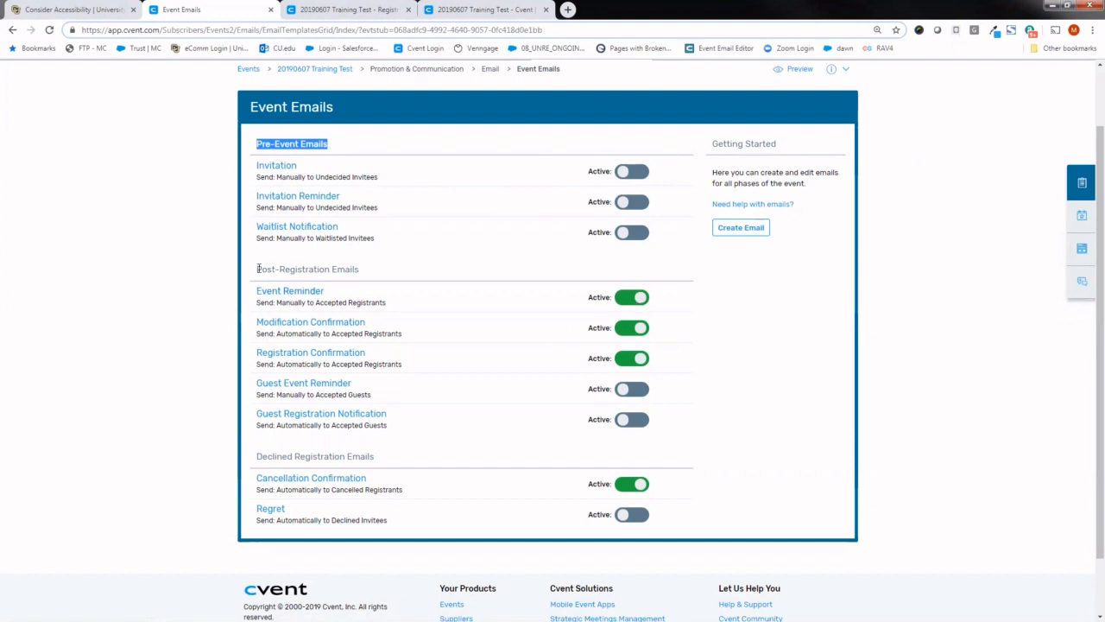
pyautogui.moveTo(255, 271); pyautogui.dragTo(362, 271)
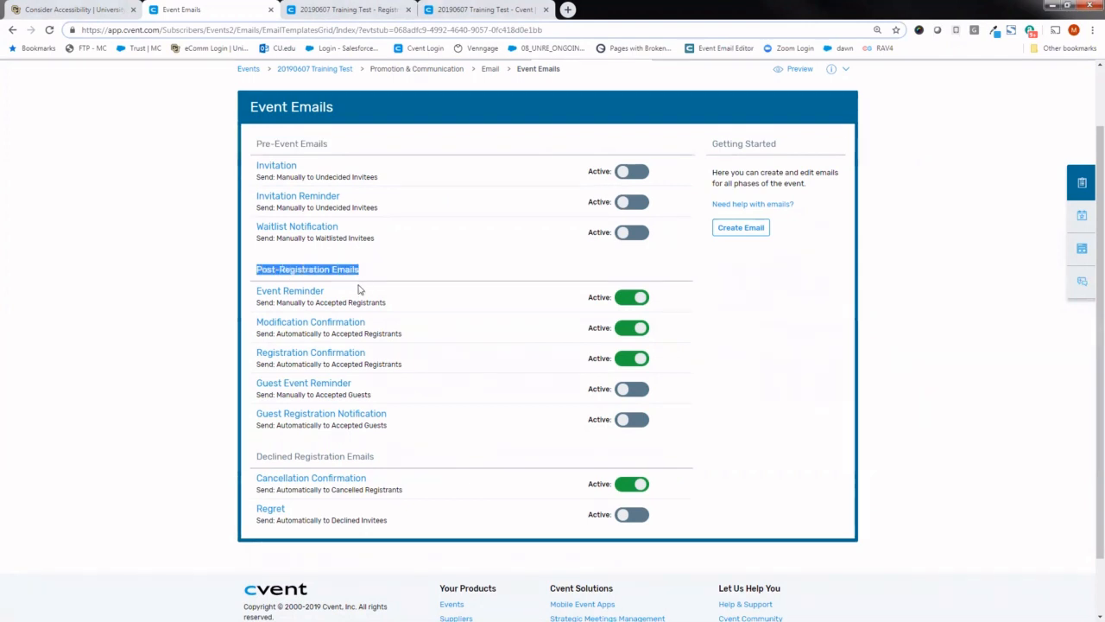
pyautogui.moveTo(377, 460); pyautogui.dragTo(254, 456)
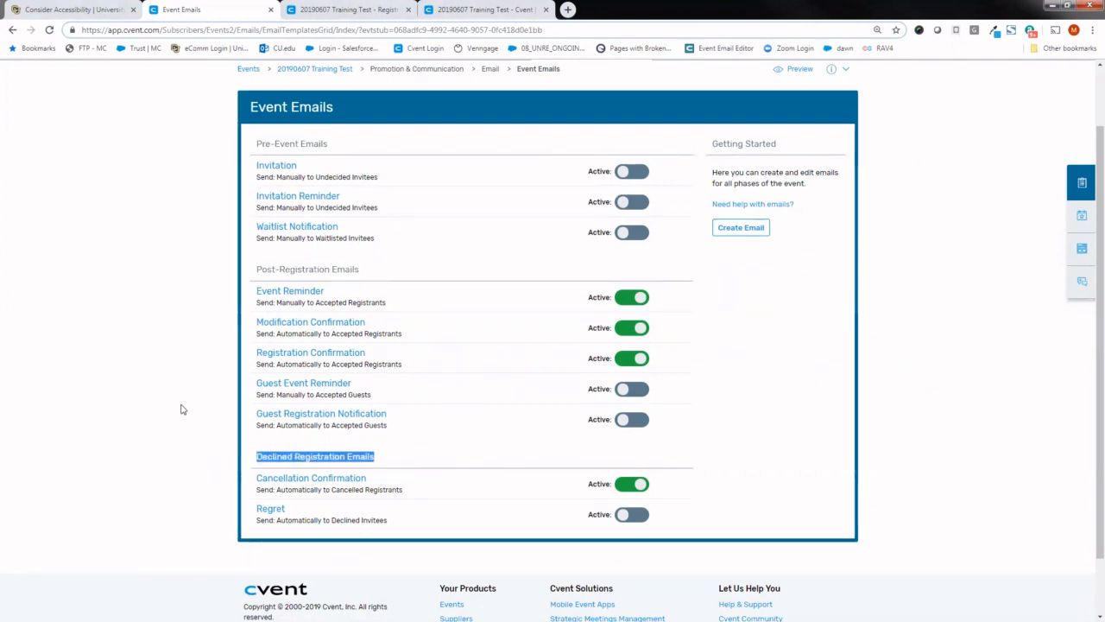
pyautogui.click(179, 365)
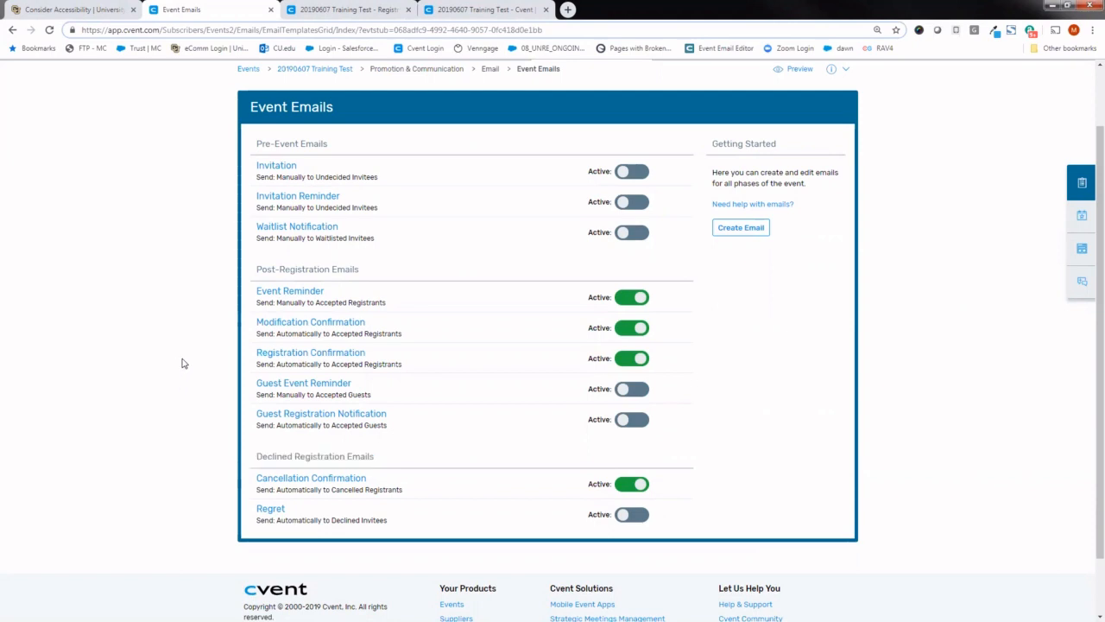
# - Open the Registration Confirmation email and review its name and subject line with the event title data tag
pyautogui.click(285, 356)
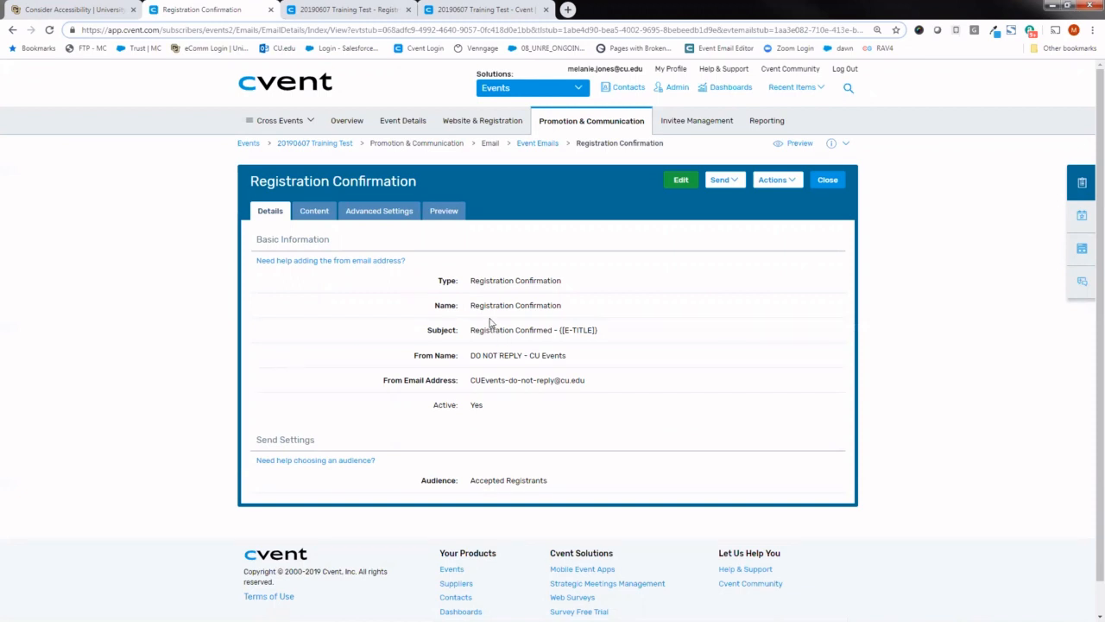
pyautogui.moveTo(471, 307); pyautogui.dragTo(561, 307)
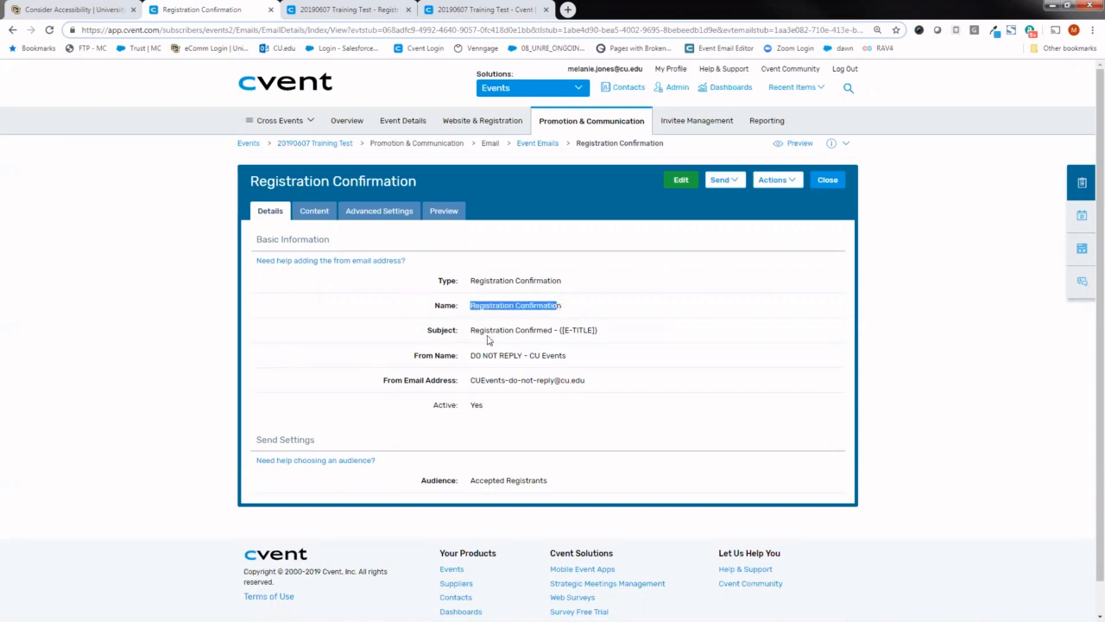
pyautogui.moveTo(470, 330); pyautogui.dragTo(612, 338)
pyautogui.click(604, 333)
pyautogui.tripleClick(601, 334)
pyautogui.click(599, 333)
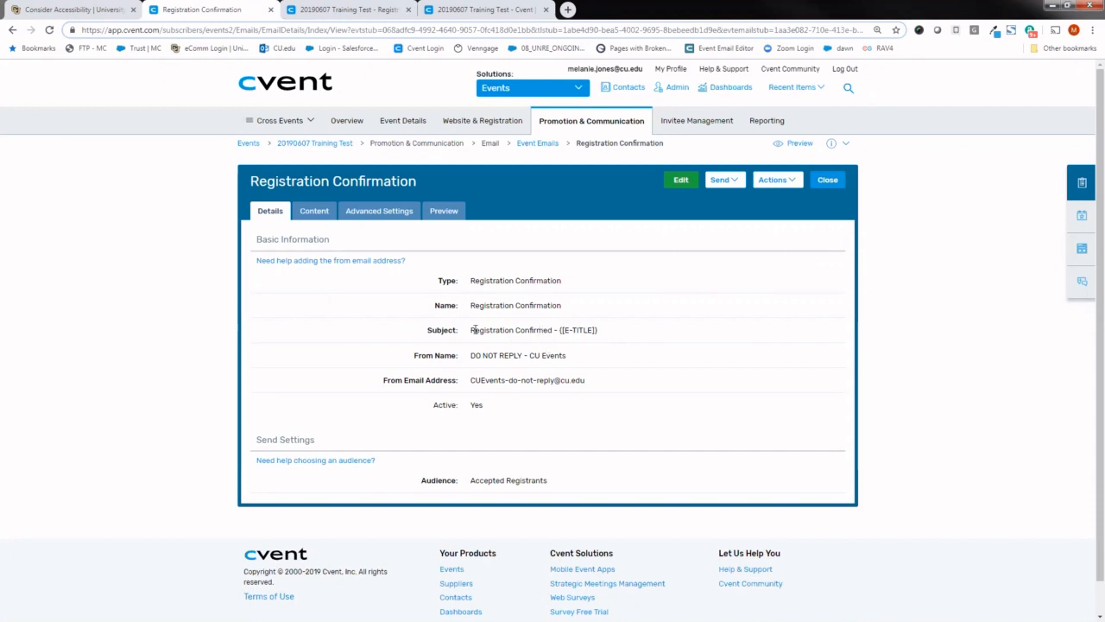
pyautogui.moveTo(471, 330); pyautogui.dragTo(599, 329)
pyautogui.click(607, 355)
pyautogui.doubleClick(597, 332)
pyautogui.click(602, 339)
# - Edit the email's details and replace the From Name with the Planner First Name data tag, found by searching "name"
pyautogui.click(678, 181)
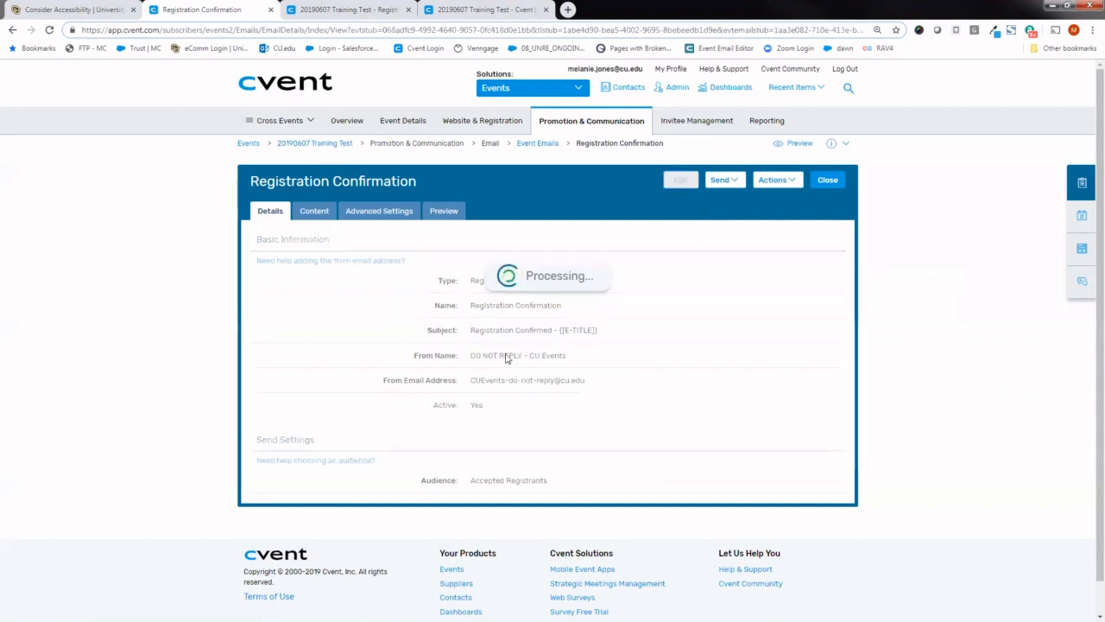
pyautogui.moveTo(587, 354); pyautogui.dragTo(464, 359)
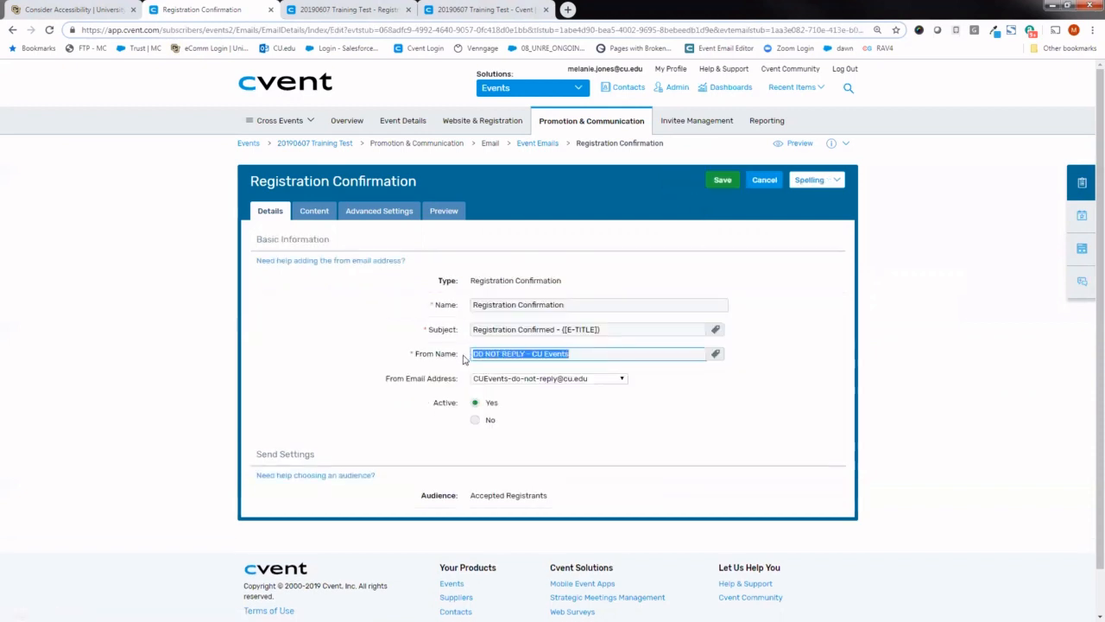
pyautogui.press('BackSpace')
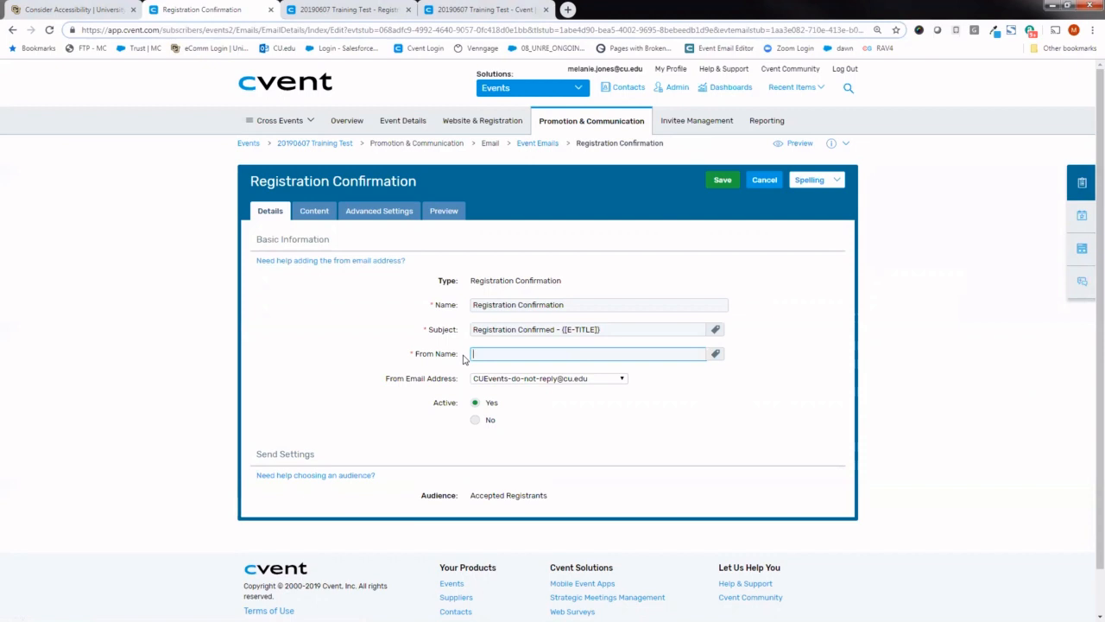
pyautogui.click(715, 354)
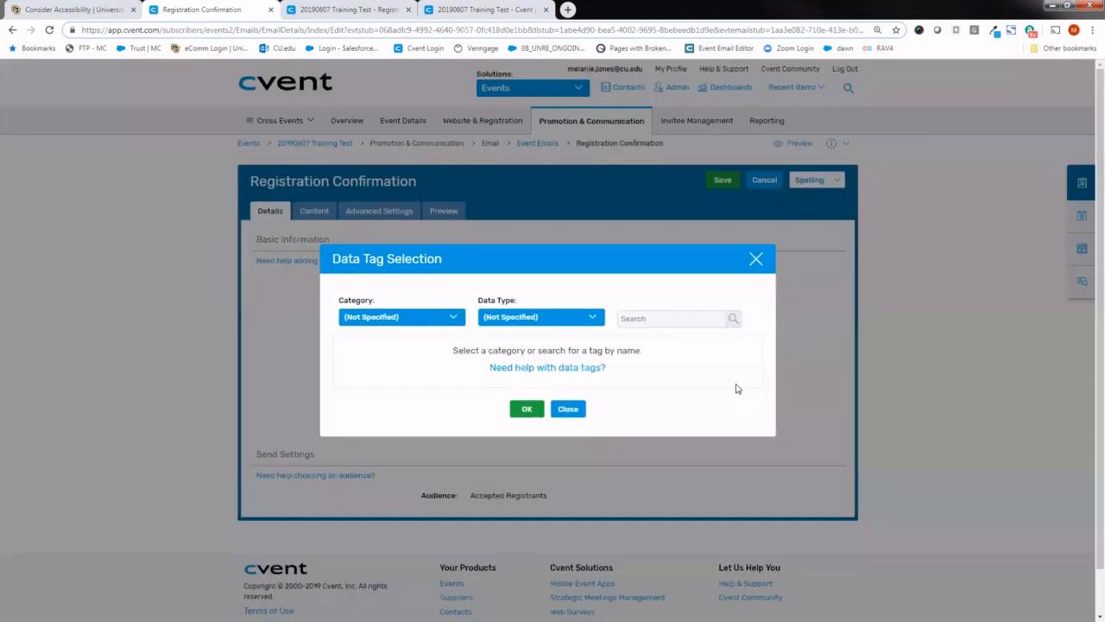
pyautogui.click(677, 316)
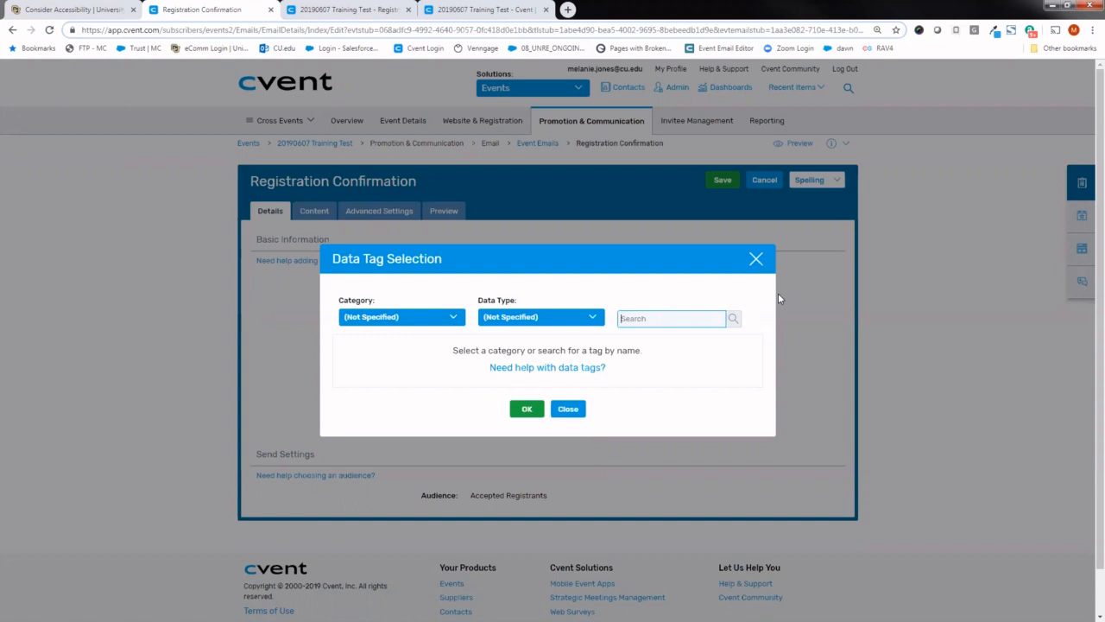
pyautogui.write('name')
pyautogui.press('Return')
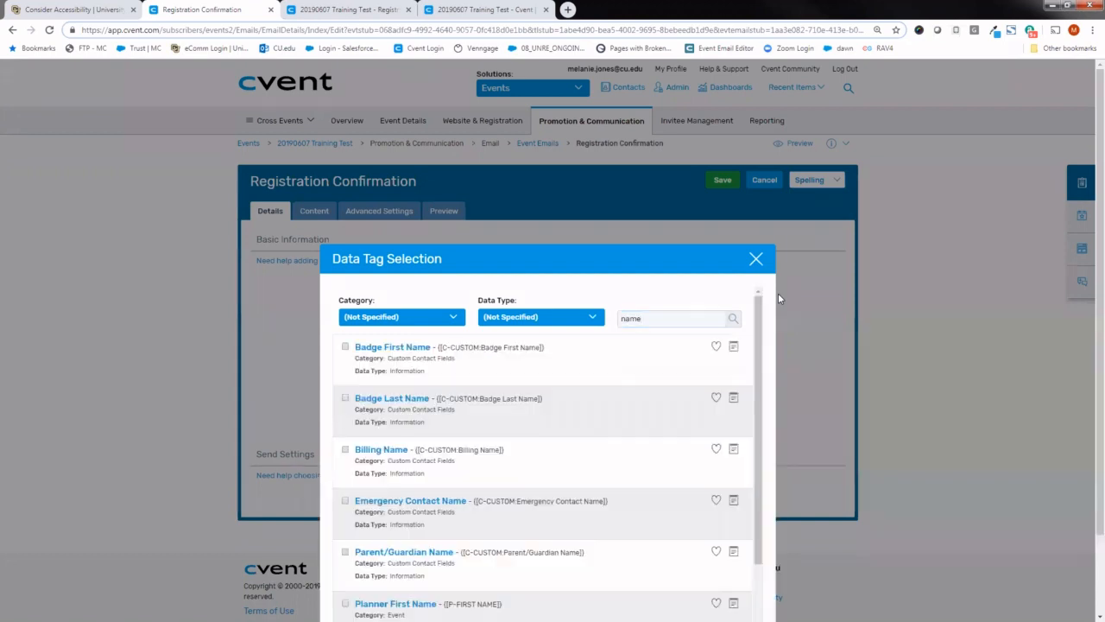
pyautogui.scroll(-3, 760, 420)
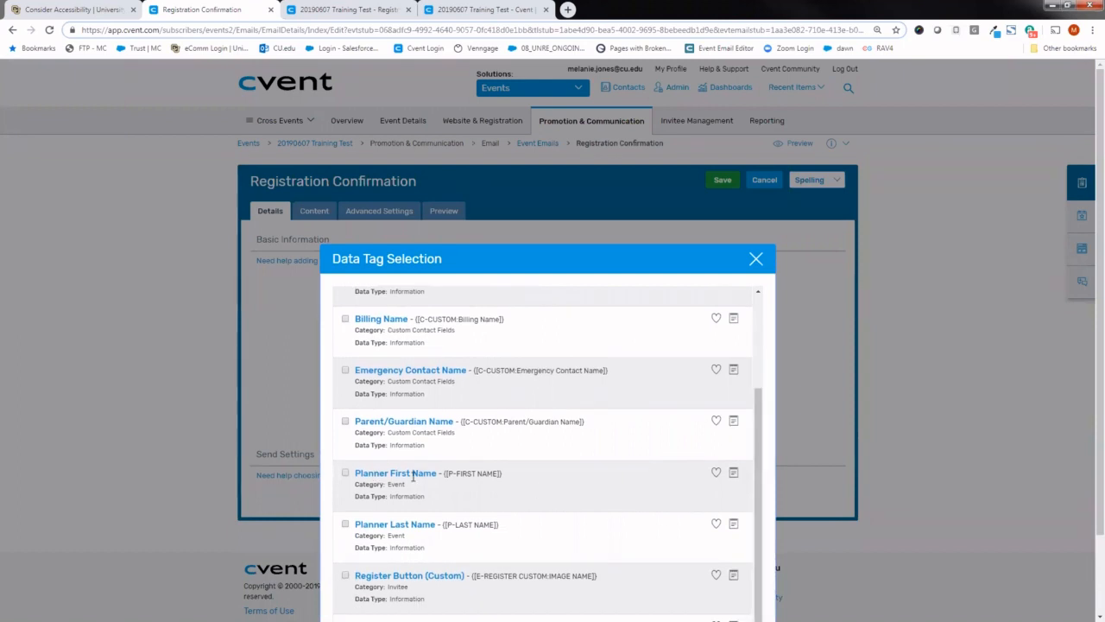
pyautogui.click(345, 474)
pyautogui.scroll(-1, 950, 415)
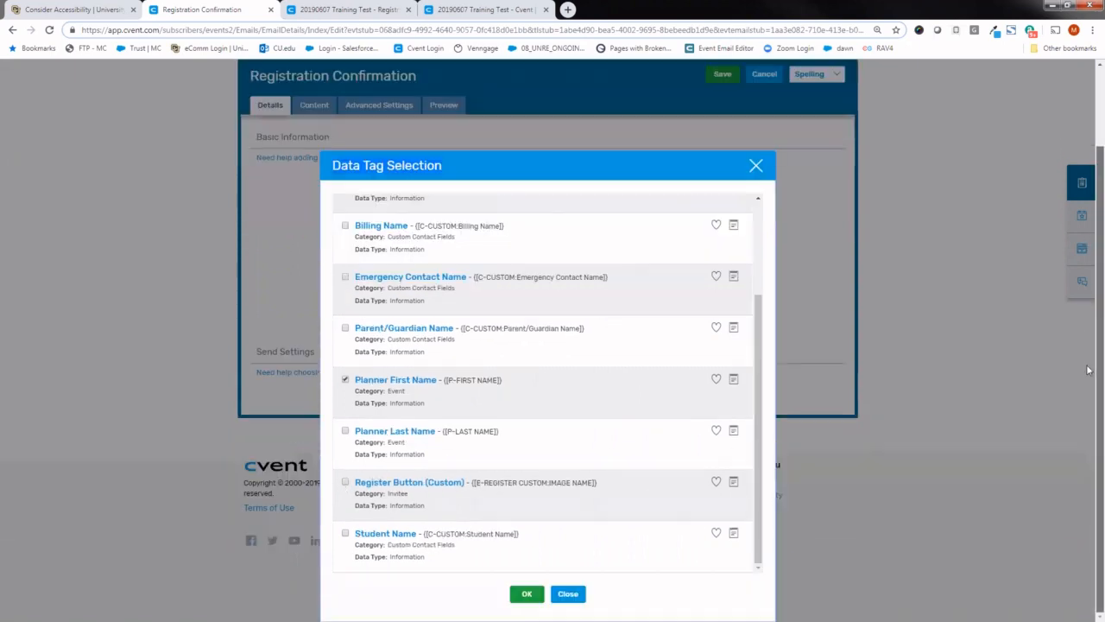
pyautogui.click(525, 596)
# - Add the Planner Last Name data tag after the first name tag in From Name, searching for "last name"
pyautogui.click(550, 312)
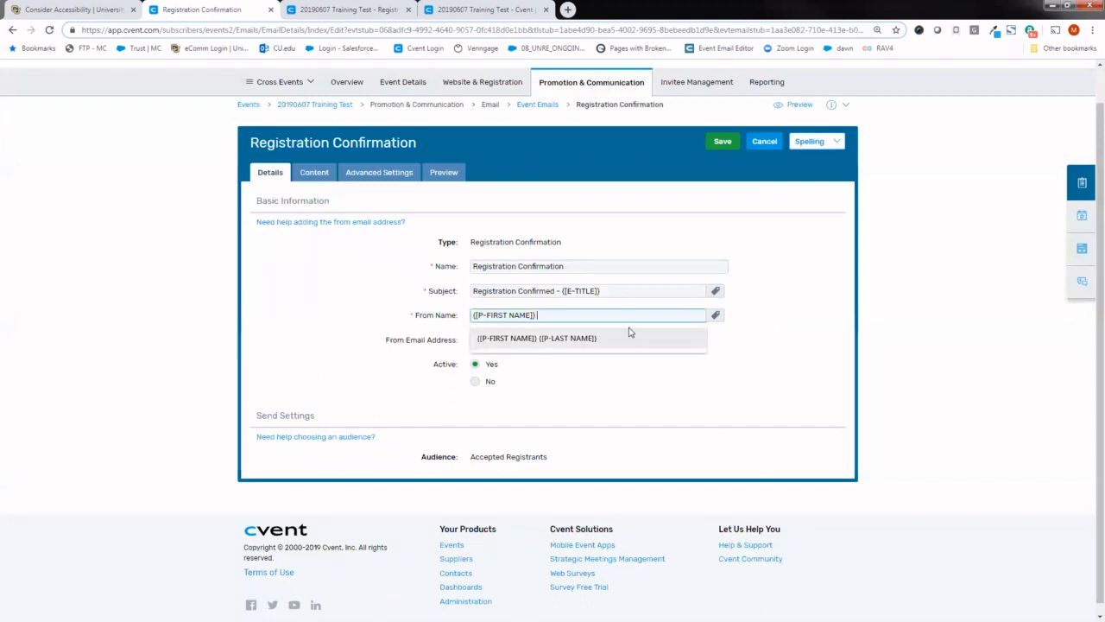
pyautogui.click(714, 318)
pyautogui.click(687, 319)
pyautogui.write('last name')
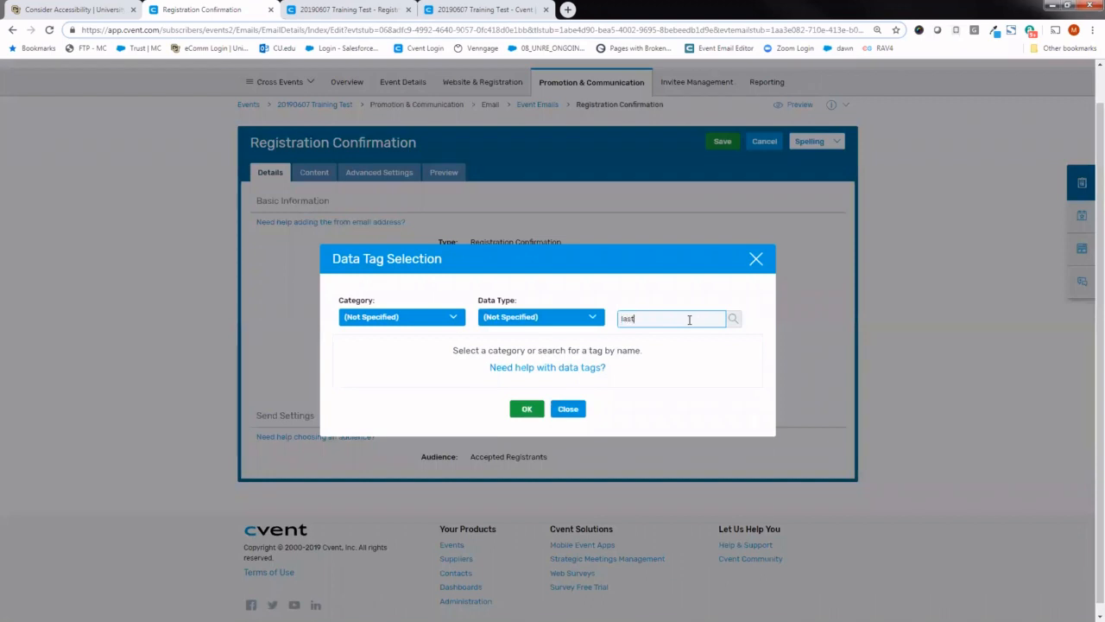
pyautogui.press('Return')
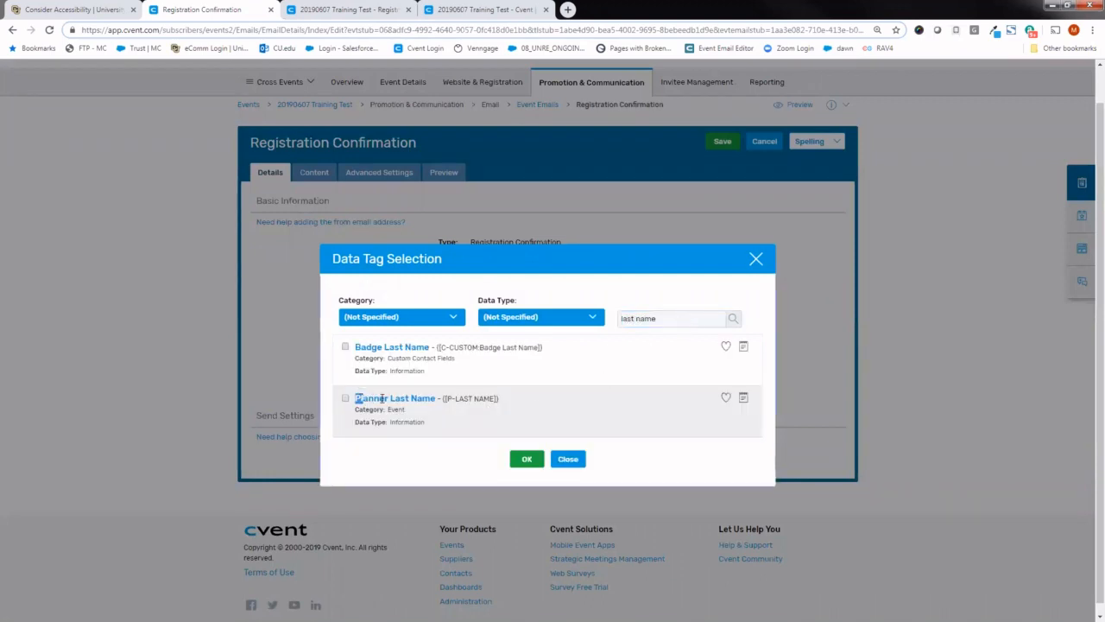
pyautogui.moveTo(356, 398); pyautogui.dragTo(436, 399)
pyautogui.click(346, 399)
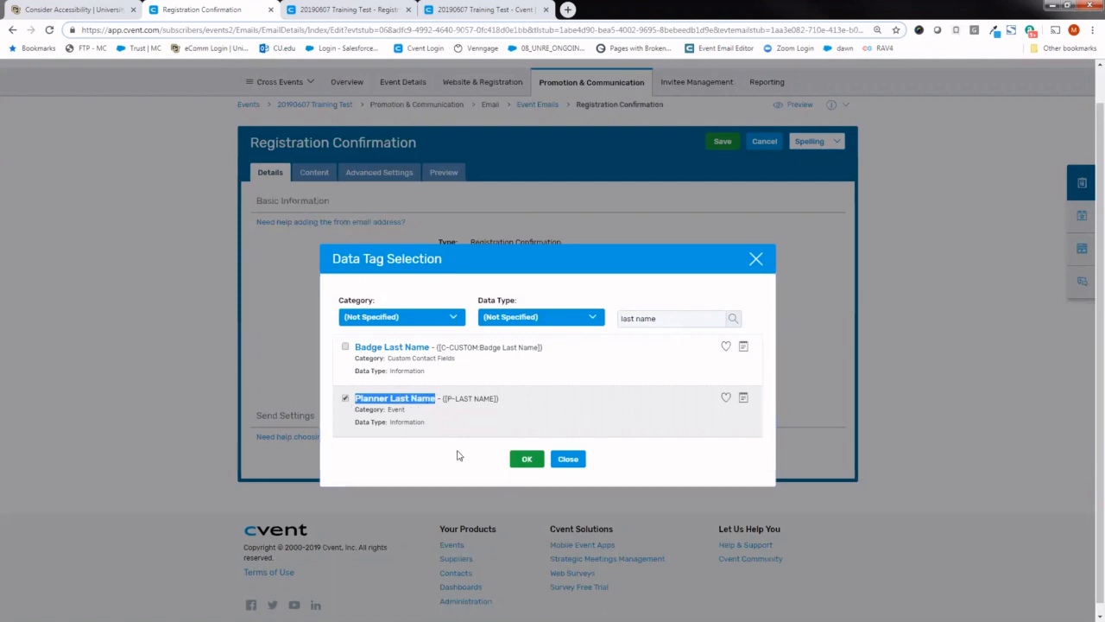
pyautogui.click(526, 459)
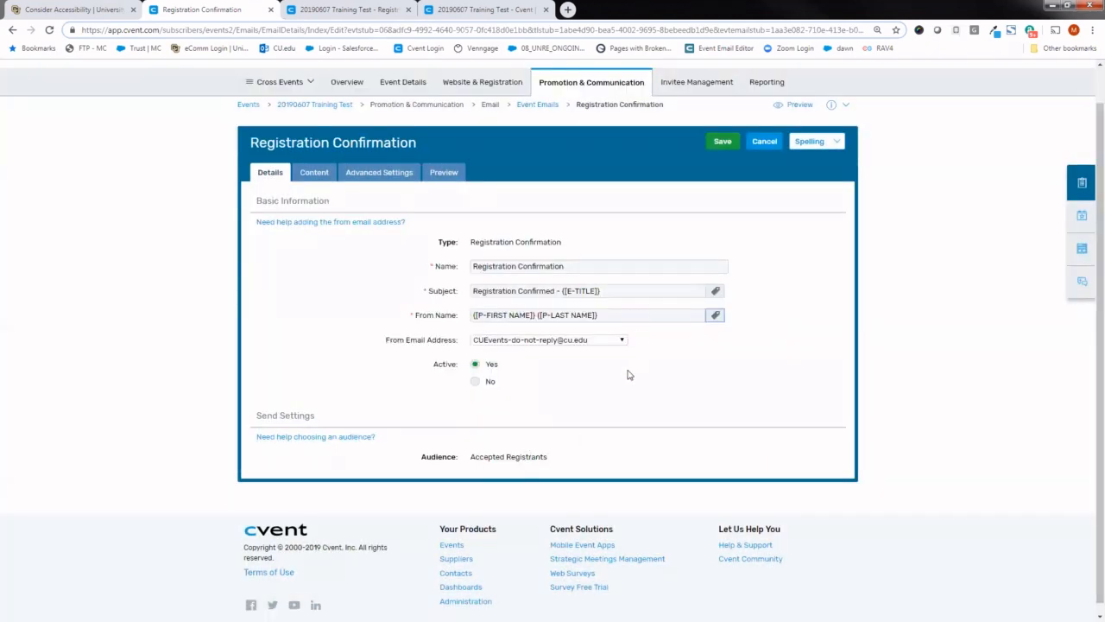
# - Set the From Email Address to the planner's own address and save the Registration Confirmation details
pyautogui.click(593, 341)
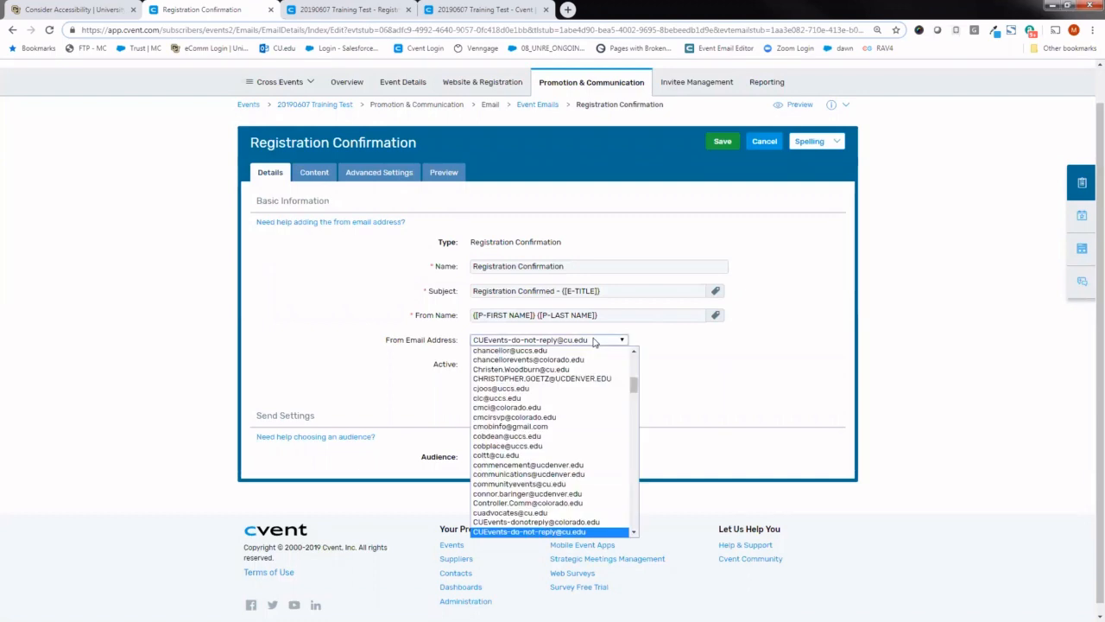
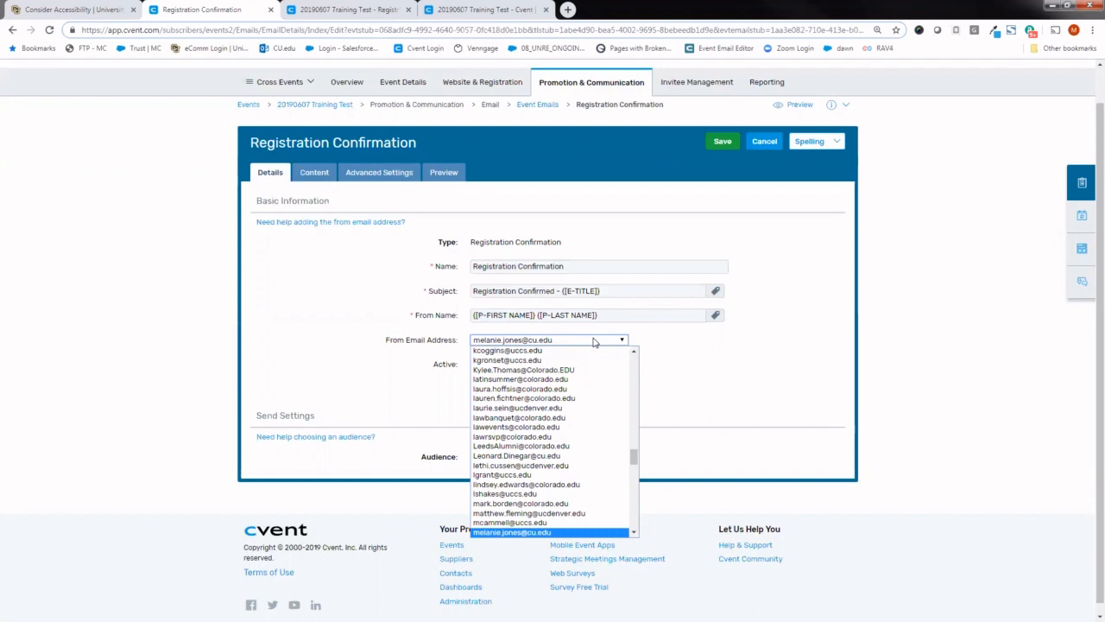
pyautogui.press('Return')
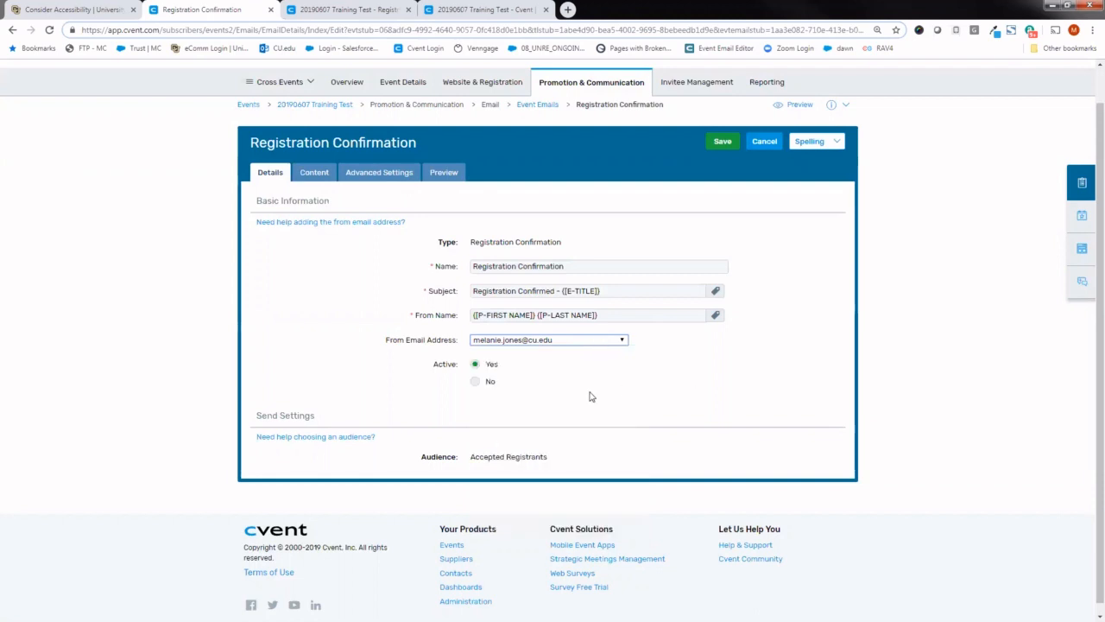
pyautogui.click(722, 141)
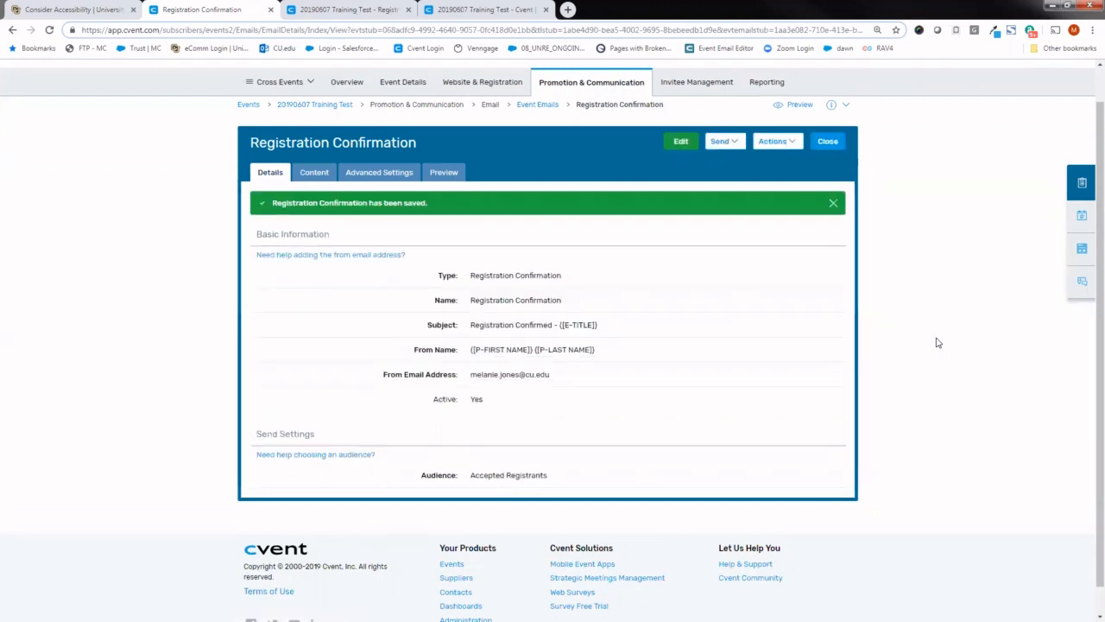
# - Open the Registration Confirmation email's content for editing and select the University of Colorado header image
pyautogui.click(313, 175)
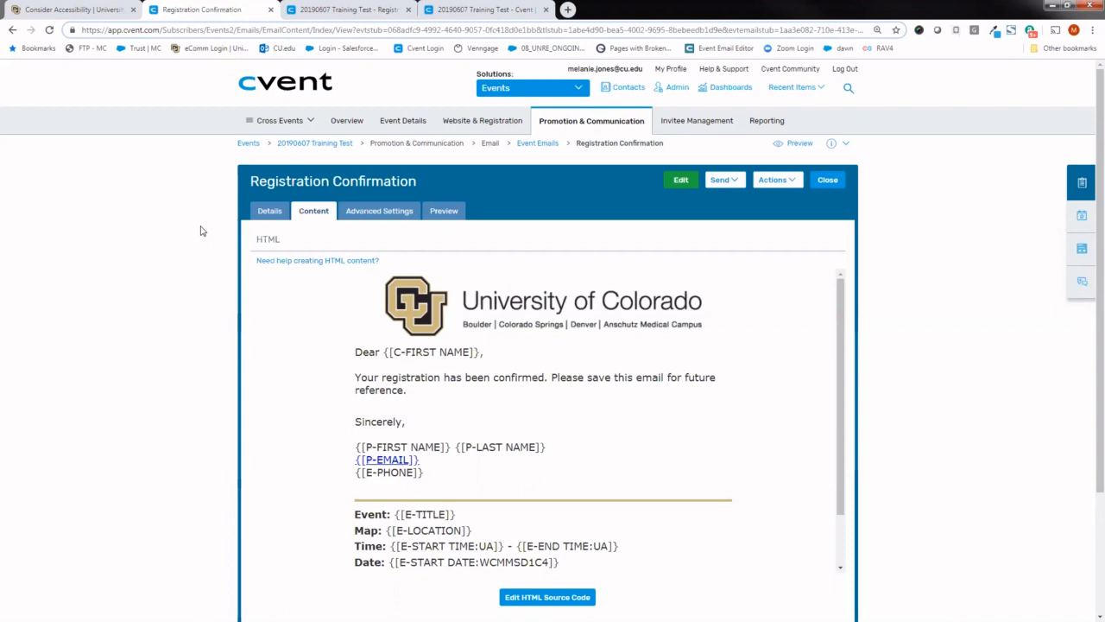
pyautogui.click(681, 182)
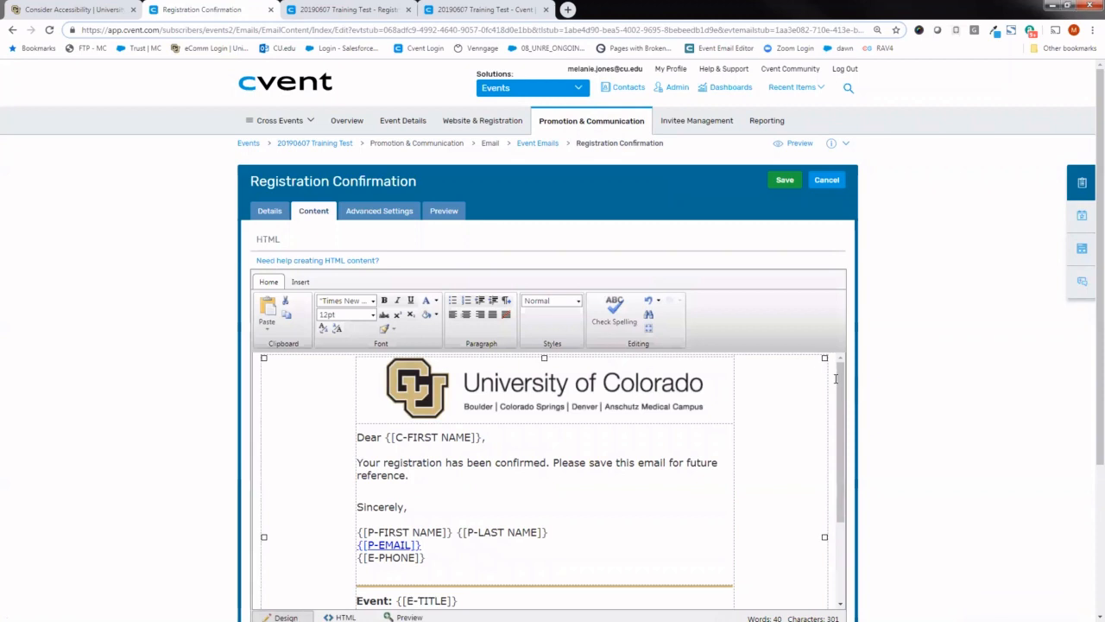
pyautogui.moveTo(842, 387)
pyautogui.mouseDown()
pyautogui.moveTo(842, 398)
pyautogui.moveTo(841, 373)
pyautogui.mouseUp()
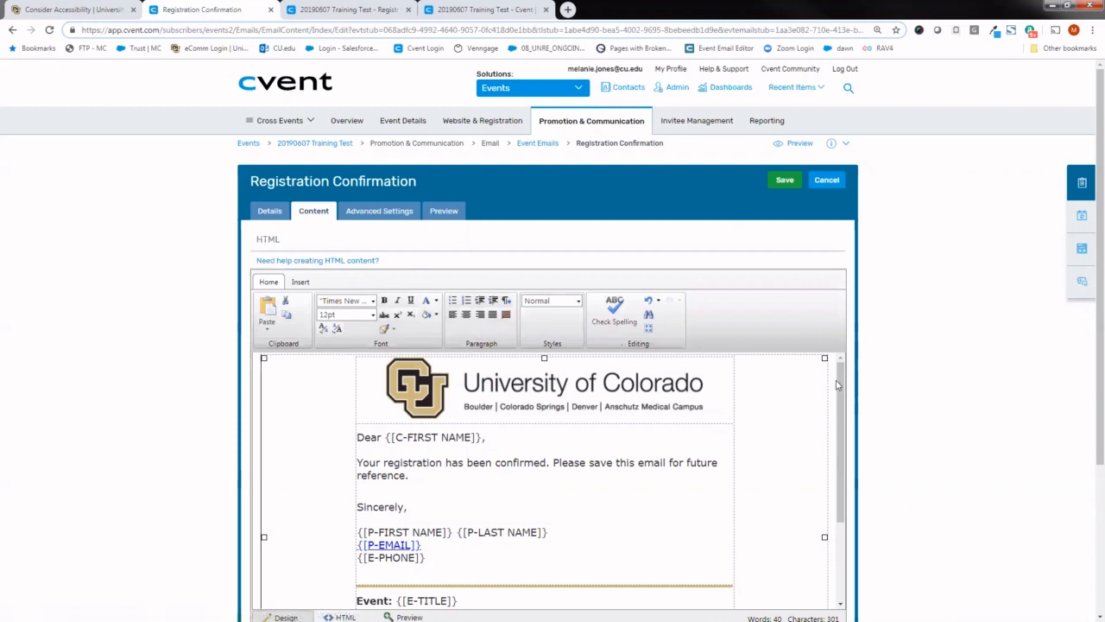
pyautogui.moveTo(842, 387)
pyautogui.mouseDown()
pyautogui.moveTo(840, 422)
pyautogui.moveTo(842, 373)
pyautogui.mouseUp()
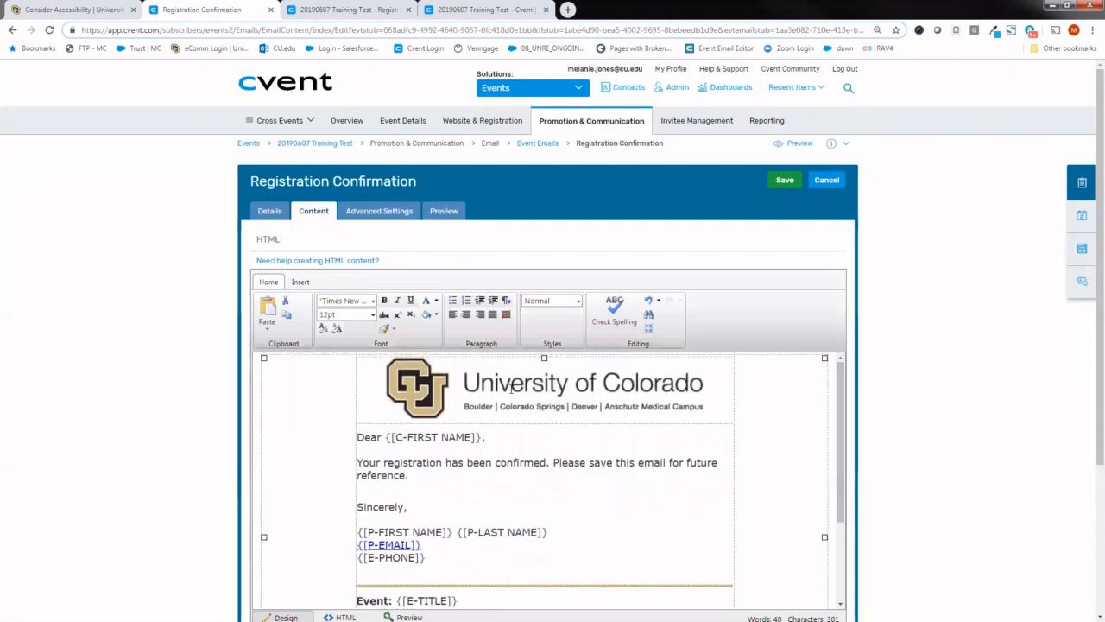
pyautogui.click(511, 389)
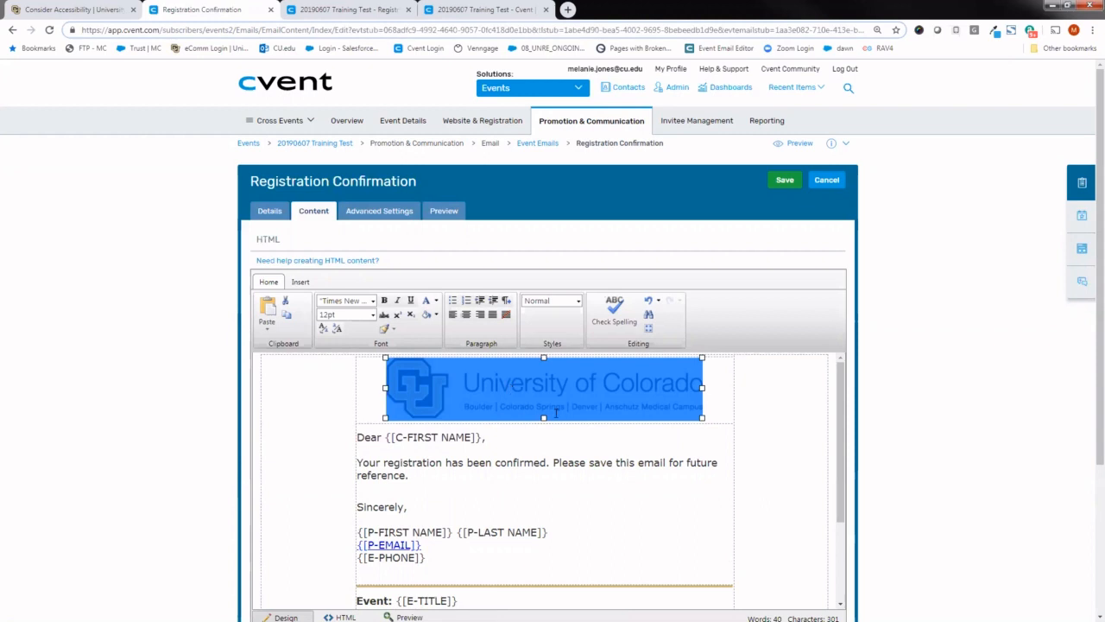
# - Review the email body's planner name, email and phone signature tags and the event location tag beside Map
pyautogui.click(524, 531)
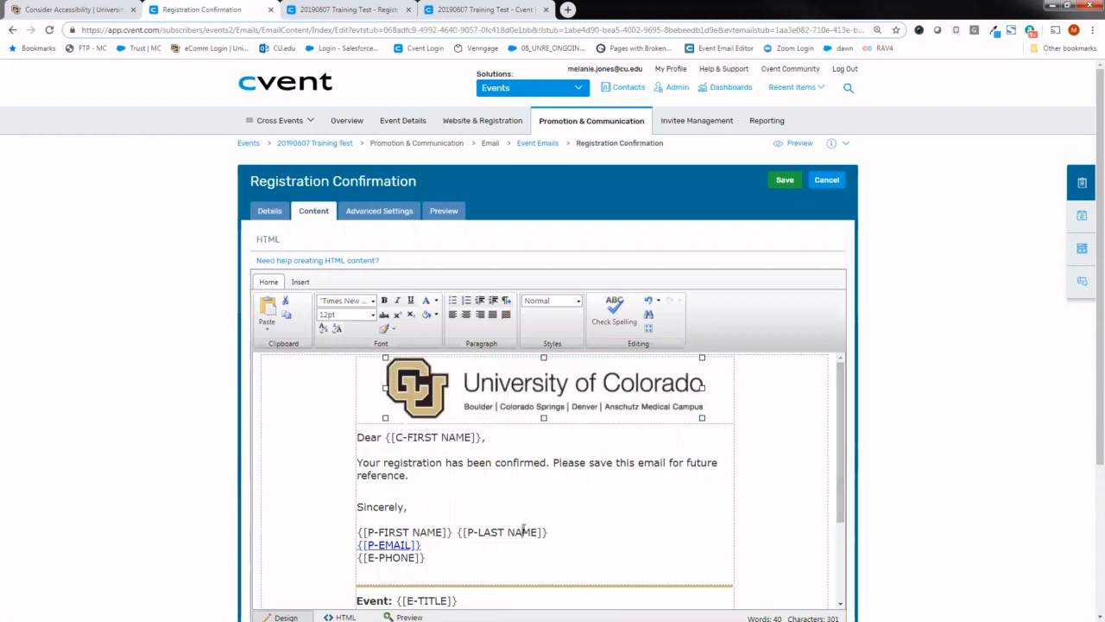
pyautogui.moveTo(432, 559)
pyautogui.mouseDown()
pyautogui.moveTo(359, 545)
pyautogui.moveTo(362, 532)
pyautogui.mouseUp()
pyautogui.click(452, 555)
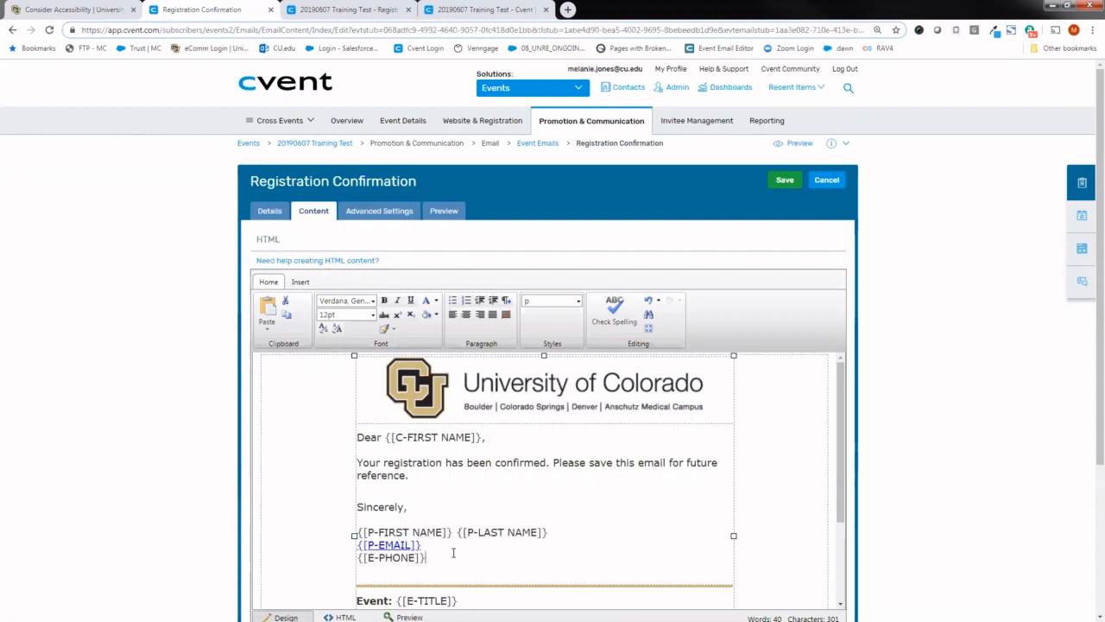
pyautogui.moveTo(452, 532); pyautogui.dragTo(355, 535)
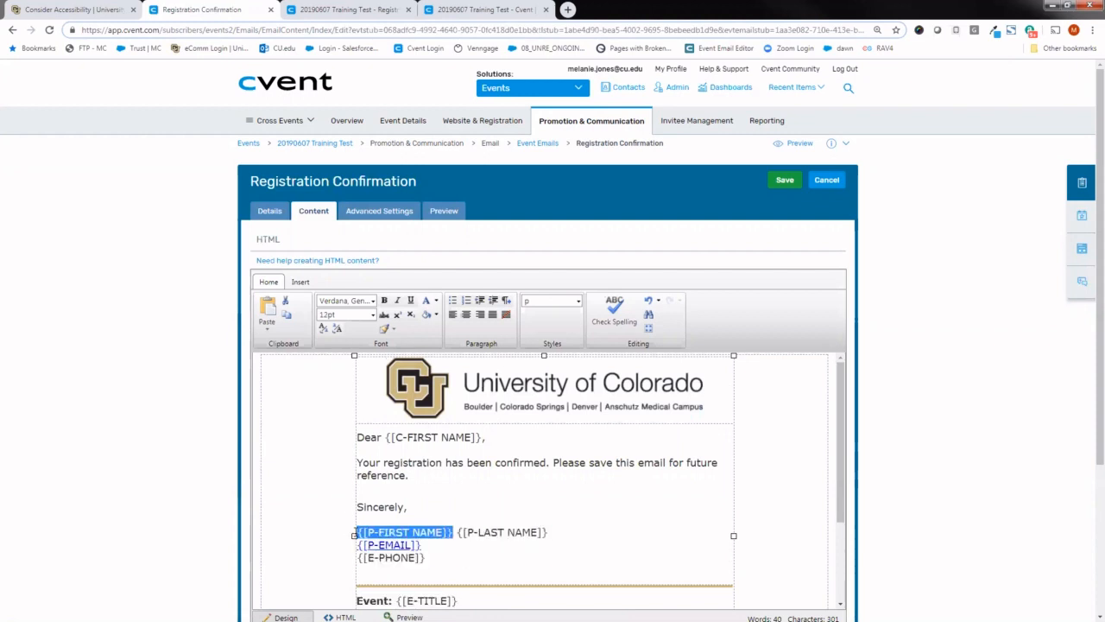
pyautogui.click(443, 550)
pyautogui.moveTo(438, 546); pyautogui.dragTo(373, 543)
pyautogui.click(480, 545)
pyautogui.moveTo(846, 441); pyautogui.dragTo(846, 519)
pyautogui.moveTo(476, 493); pyautogui.dragTo(387, 494)
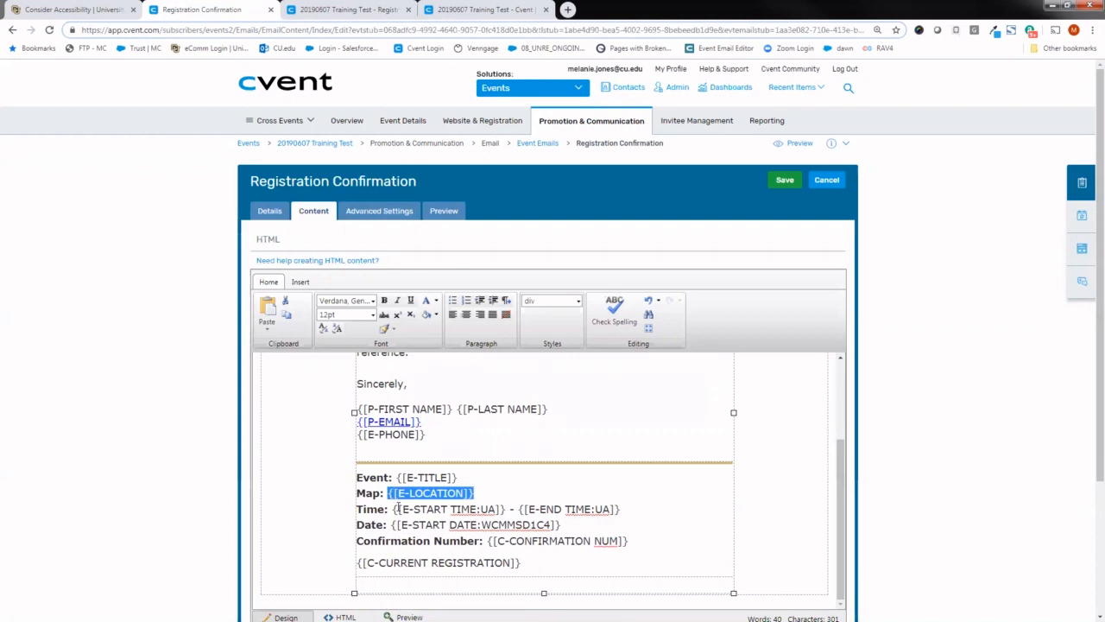
pyautogui.moveTo(404, 121)
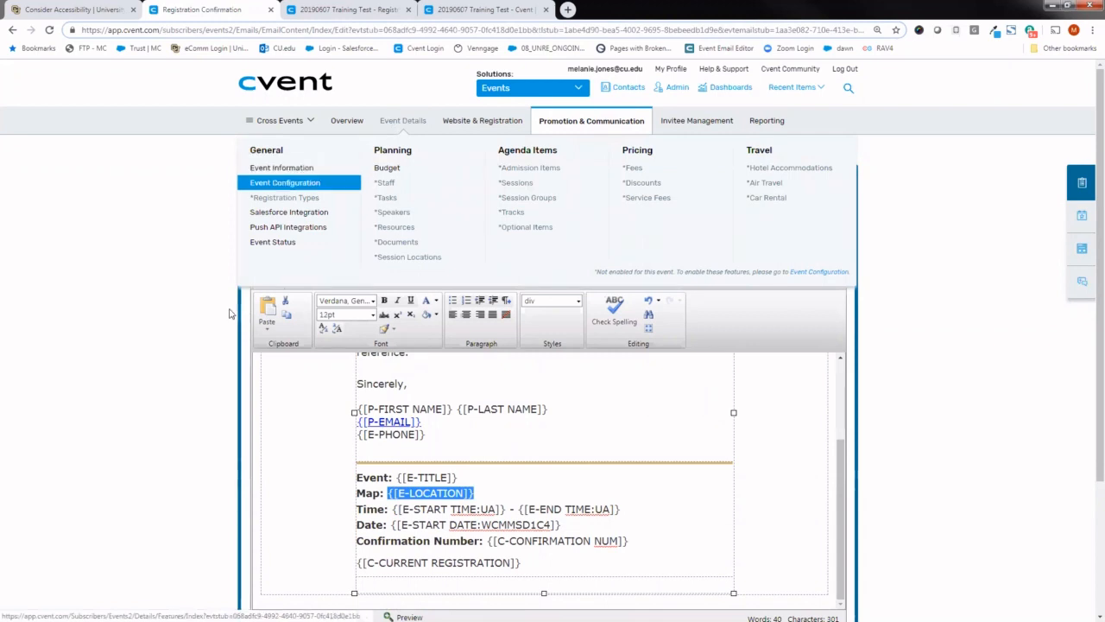
pyautogui.click(192, 416)
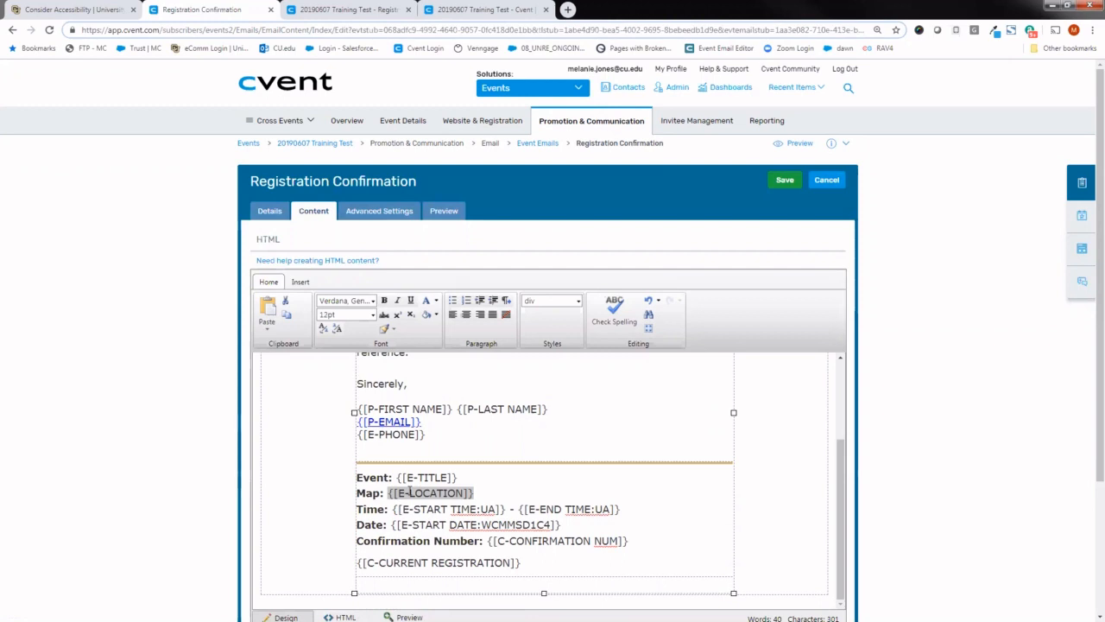
pyautogui.doubleClick(410, 492)
pyautogui.click(224, 436)
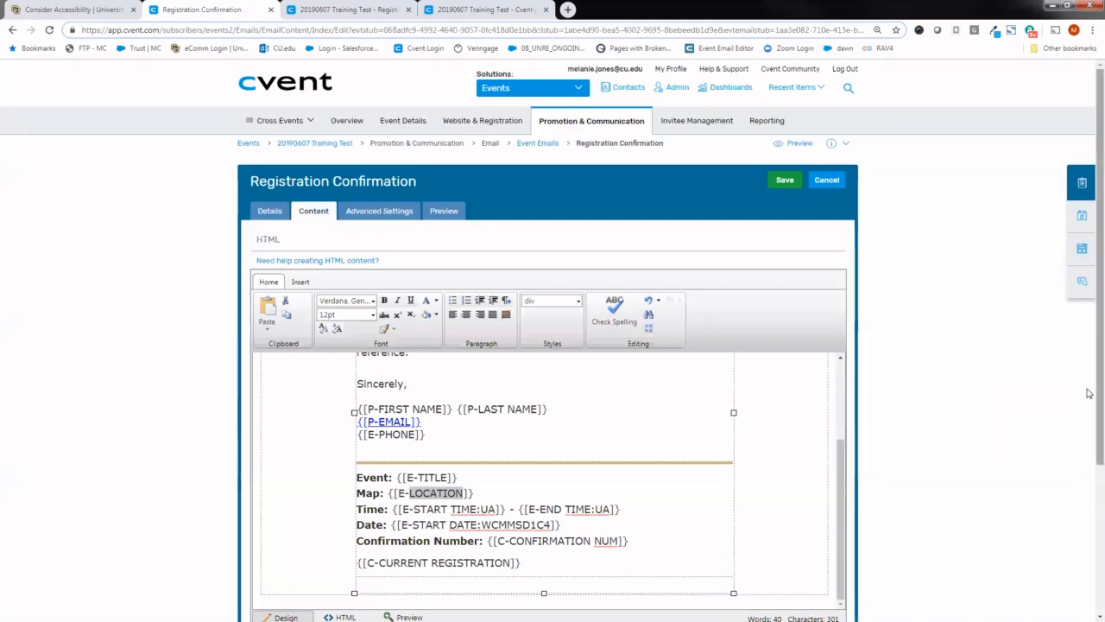
# - Select the University of Colorado header image in the email body and open the media library
pyautogui.moveTo(841, 458); pyautogui.dragTo(837, 386)
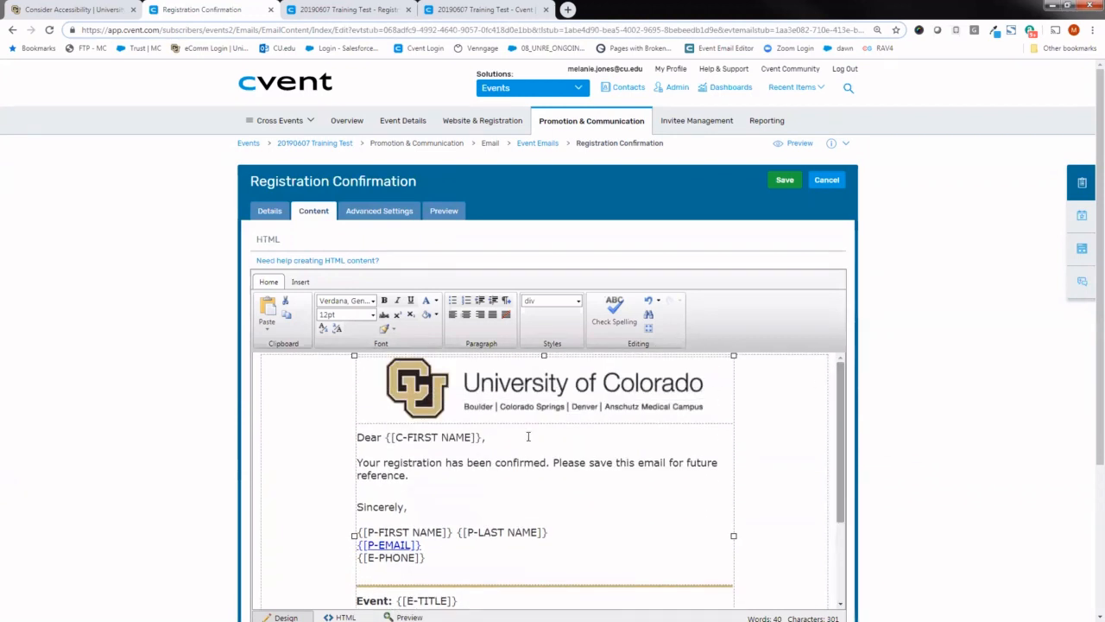
pyautogui.click(507, 390)
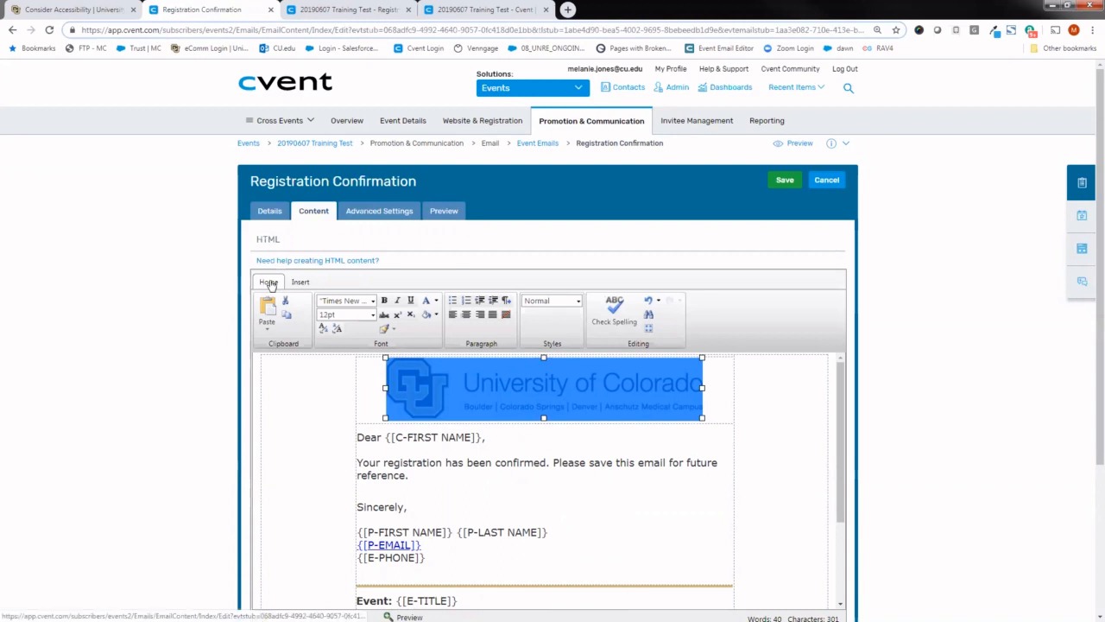
pyautogui.click(301, 283)
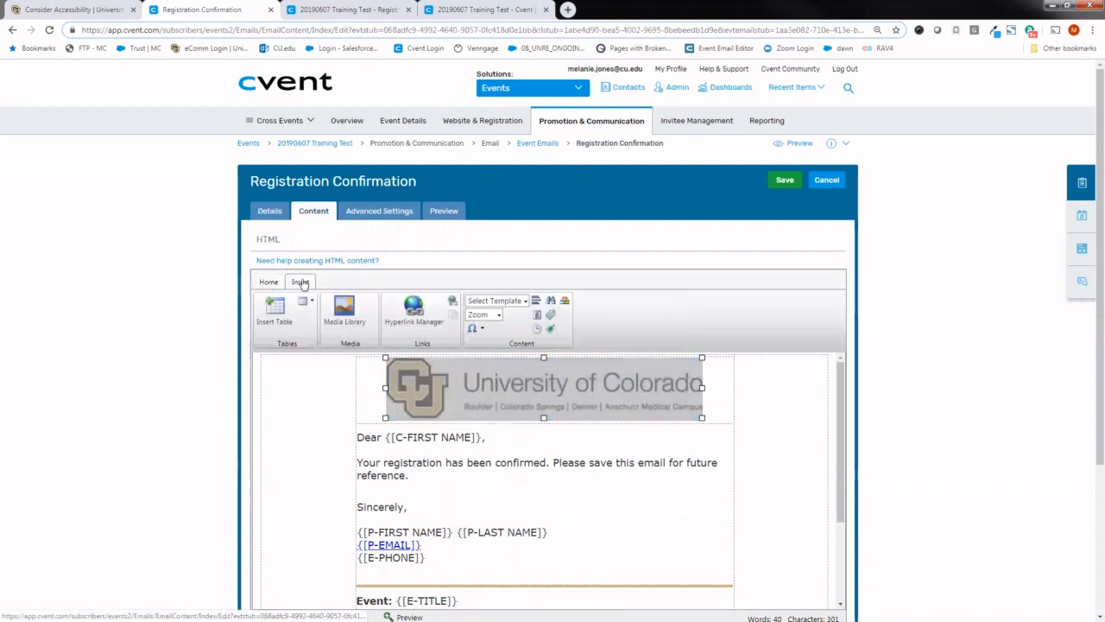
pyautogui.click(346, 318)
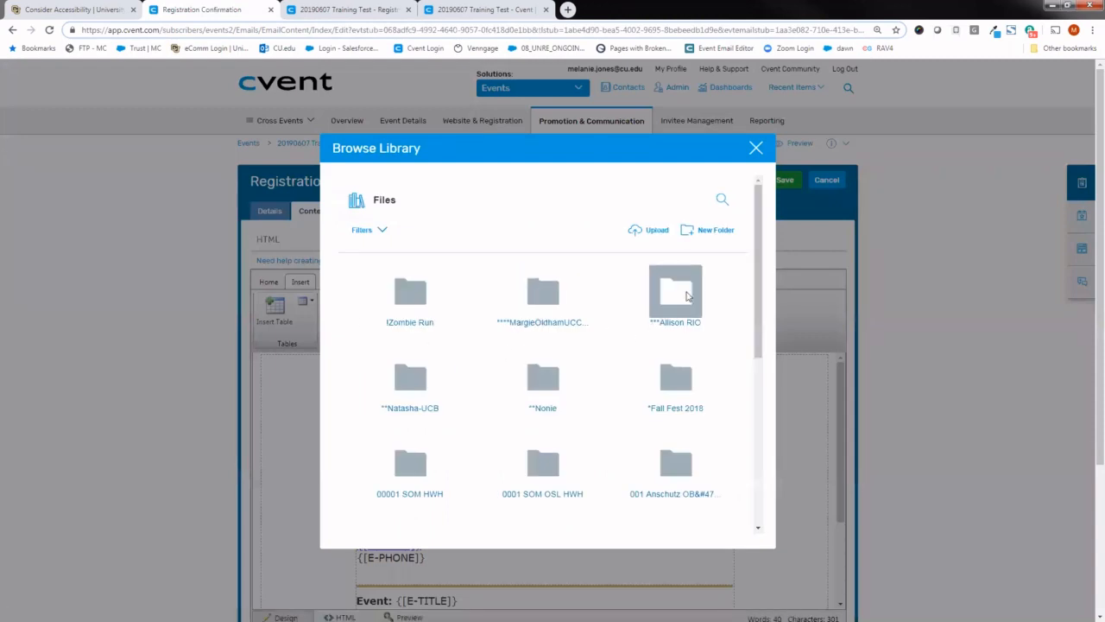
# - Create a new media library folder named "08 University Relations TEST"
pyautogui.click(716, 235)
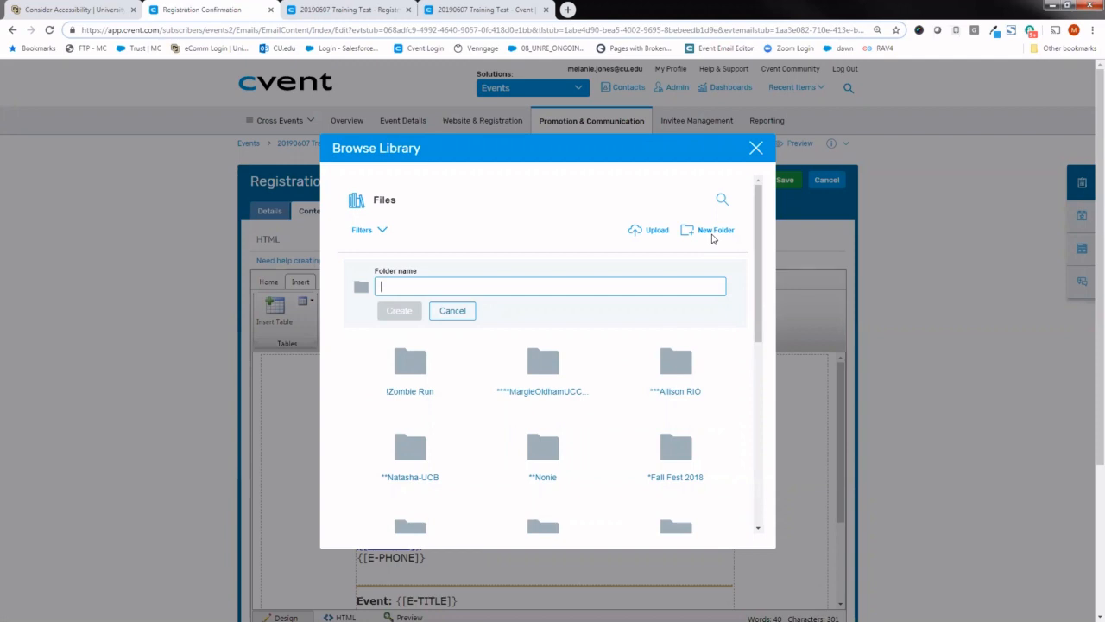
pyautogui.write('08')
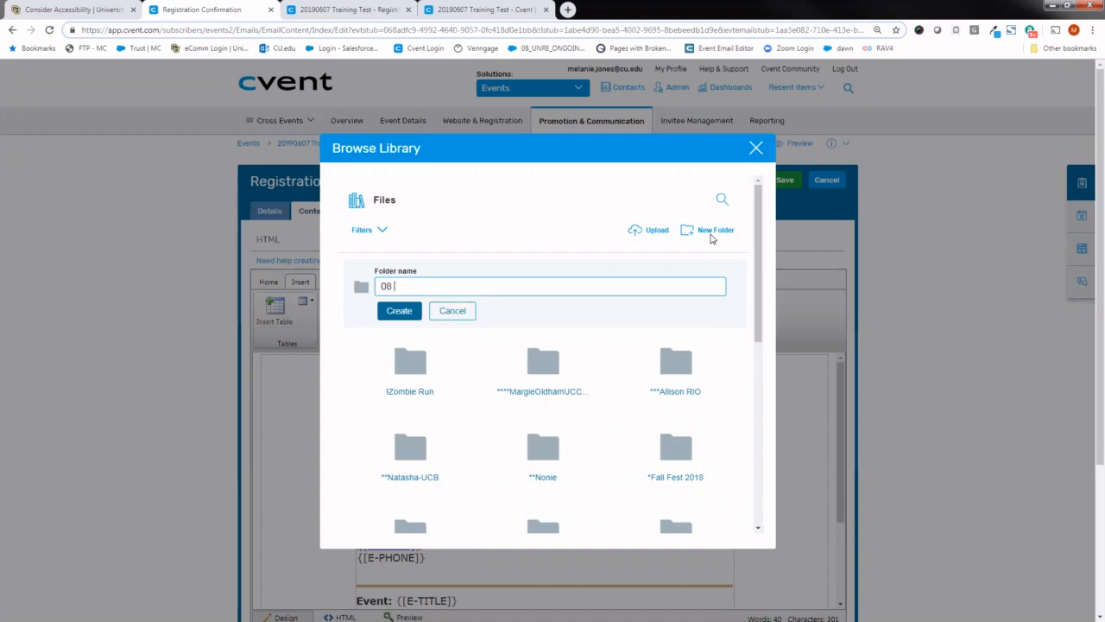
pyautogui.write('Universty Relations')
pyautogui.click(429, 285)
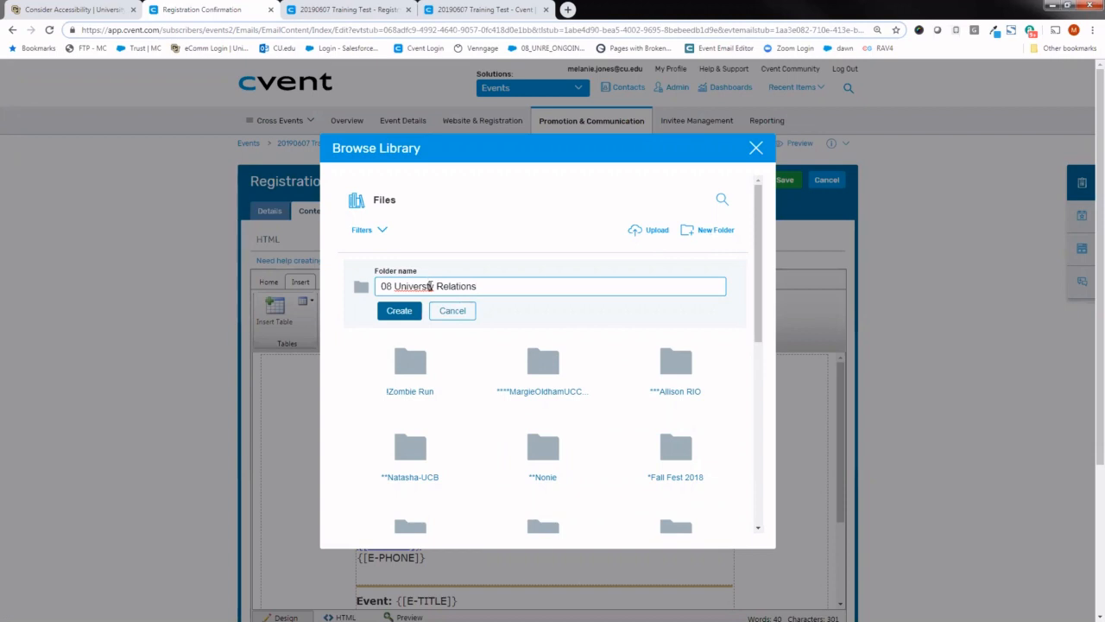
pyautogui.write('i')
pyautogui.click(488, 286)
pyautogui.write('TEST')
pyautogui.click(401, 313)
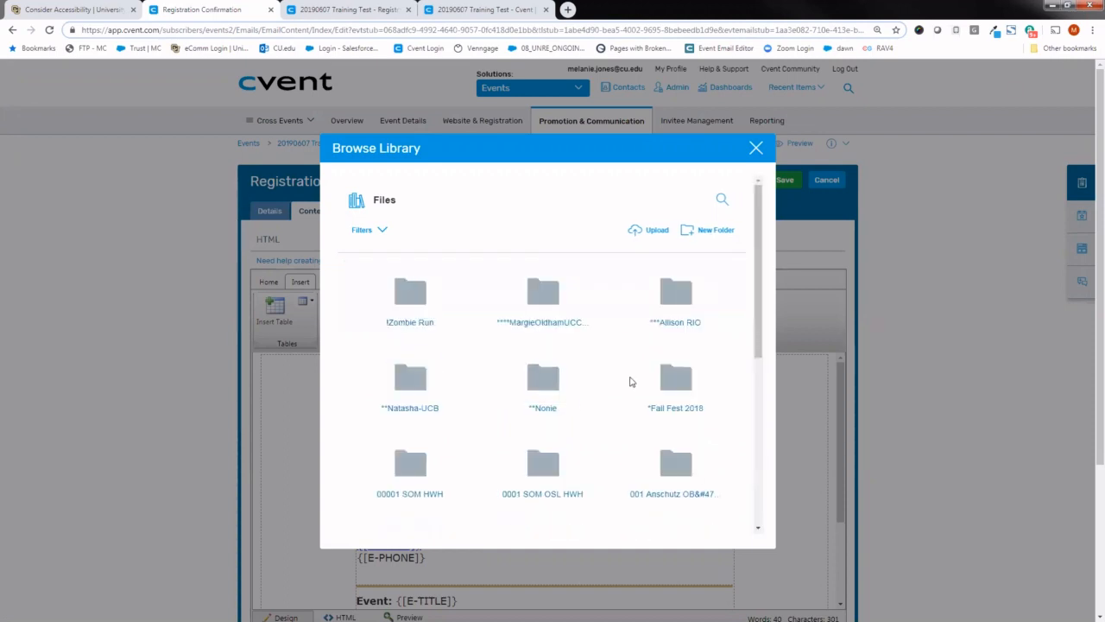
# - Locate the new folder in the library, view the images in the 001 OIT folder, and close the library without choosing an image
pyautogui.moveTo(758, 337); pyautogui.dragTo(757, 491)
pyautogui.scroll(3, 757, 456)
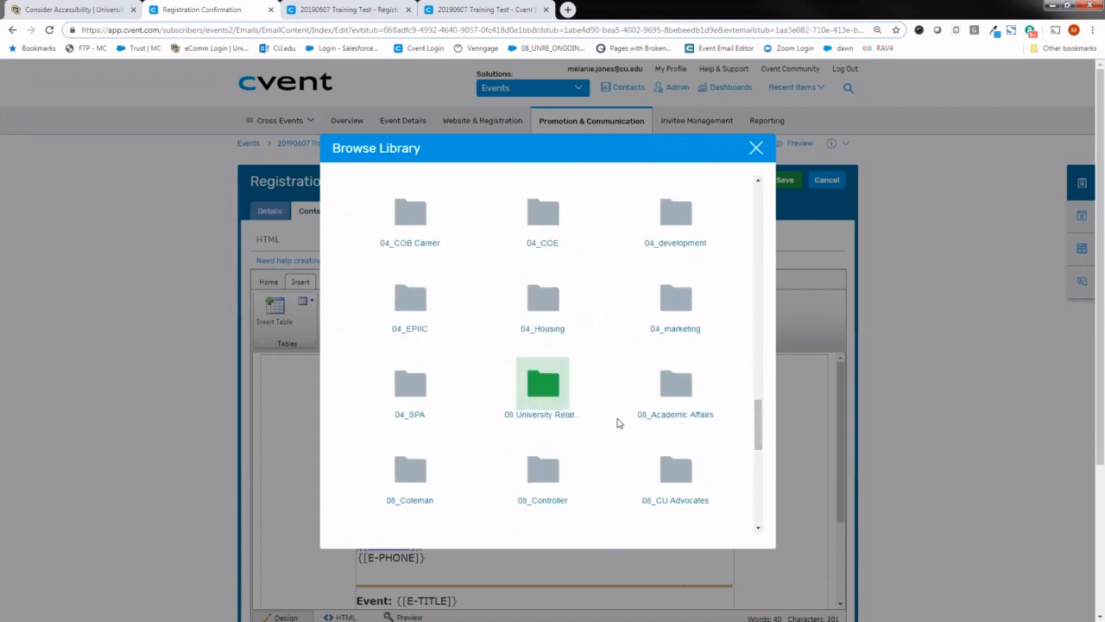
pyautogui.moveTo(757, 439); pyautogui.dragTo(748, 250)
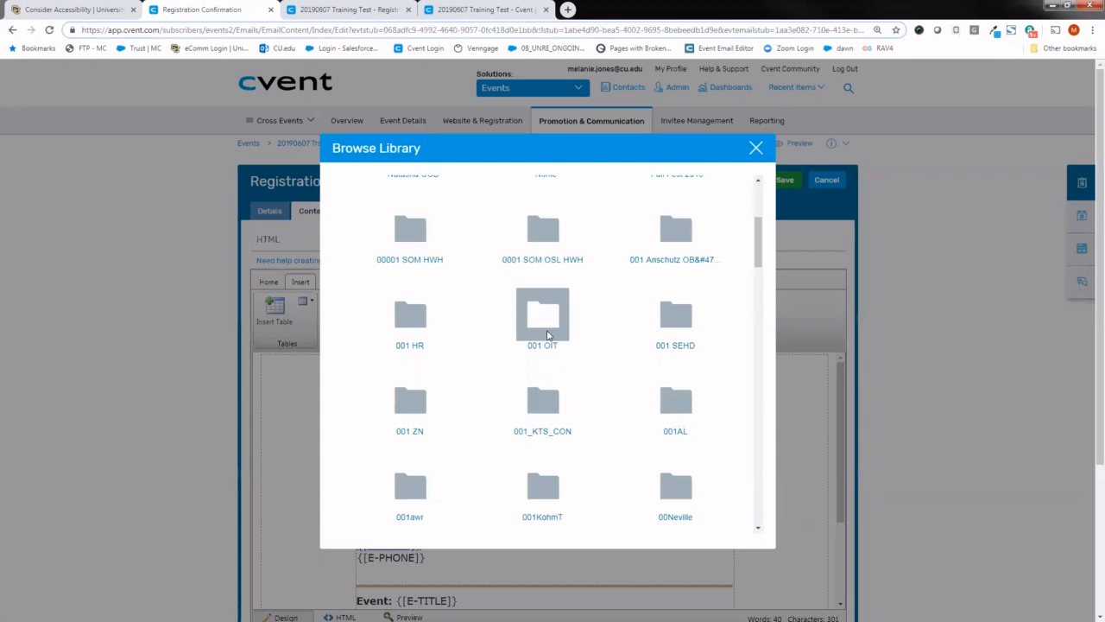
pyautogui.click(546, 331)
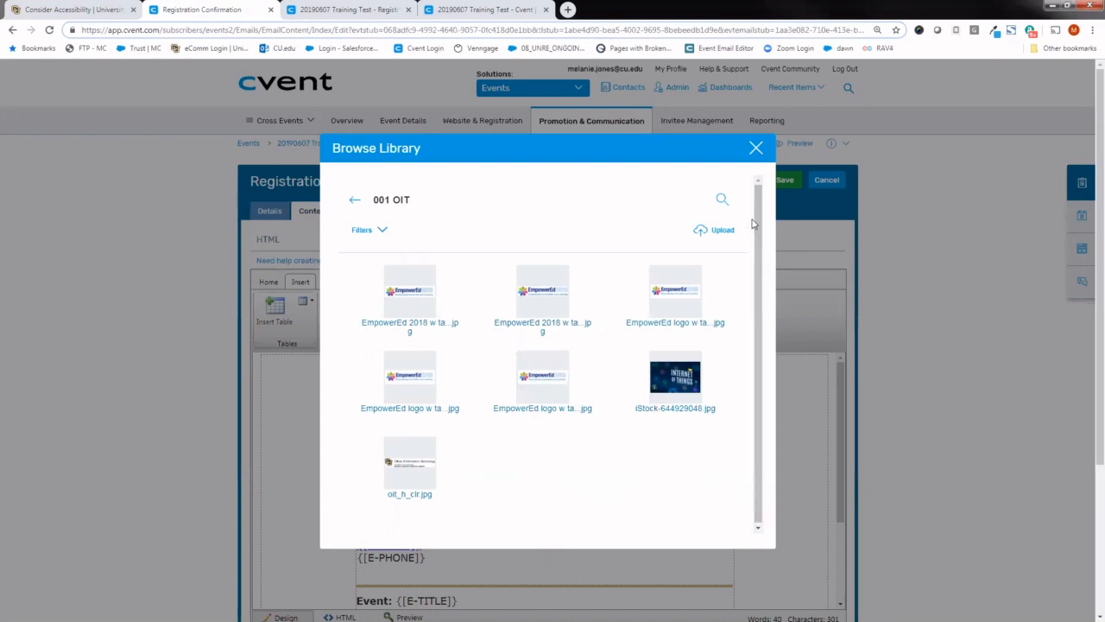
pyautogui.click(755, 151)
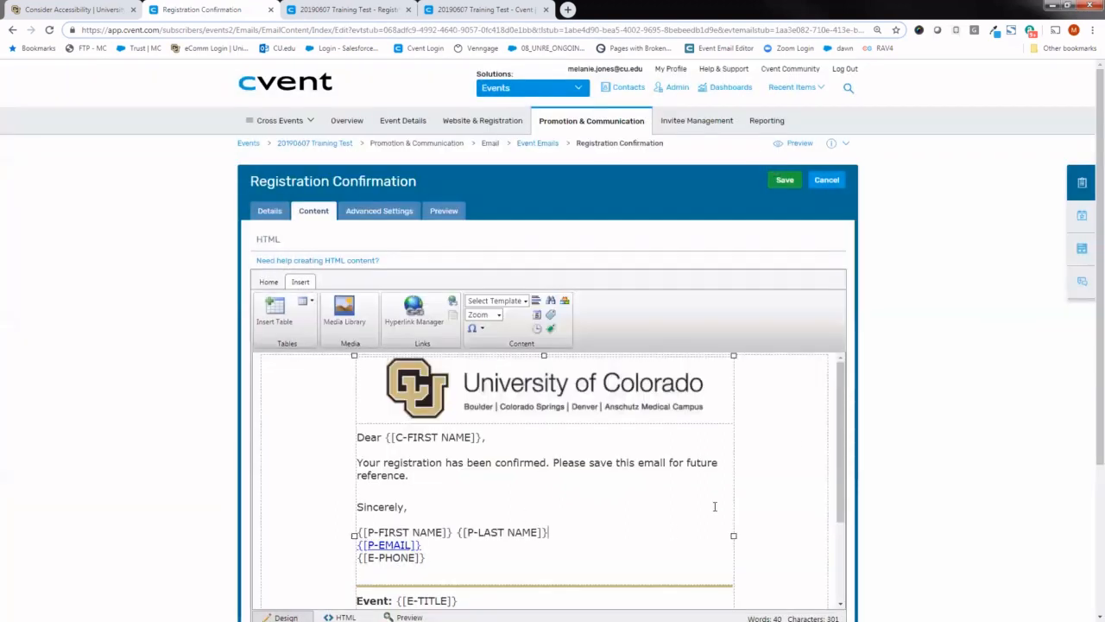
# - Highlight the event details block below the signature, from the Event line through the current registration tag, and clear the selection
pyautogui.moveTo(835, 431); pyautogui.dragTo(828, 509)
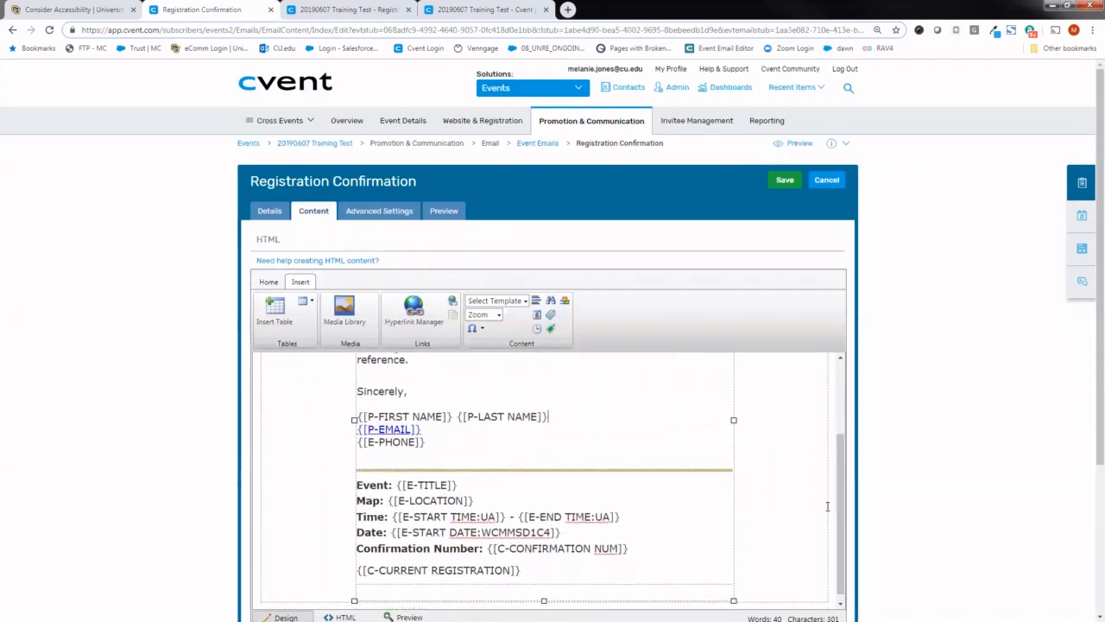
pyautogui.moveTo(521, 570); pyautogui.dragTo(433, 449)
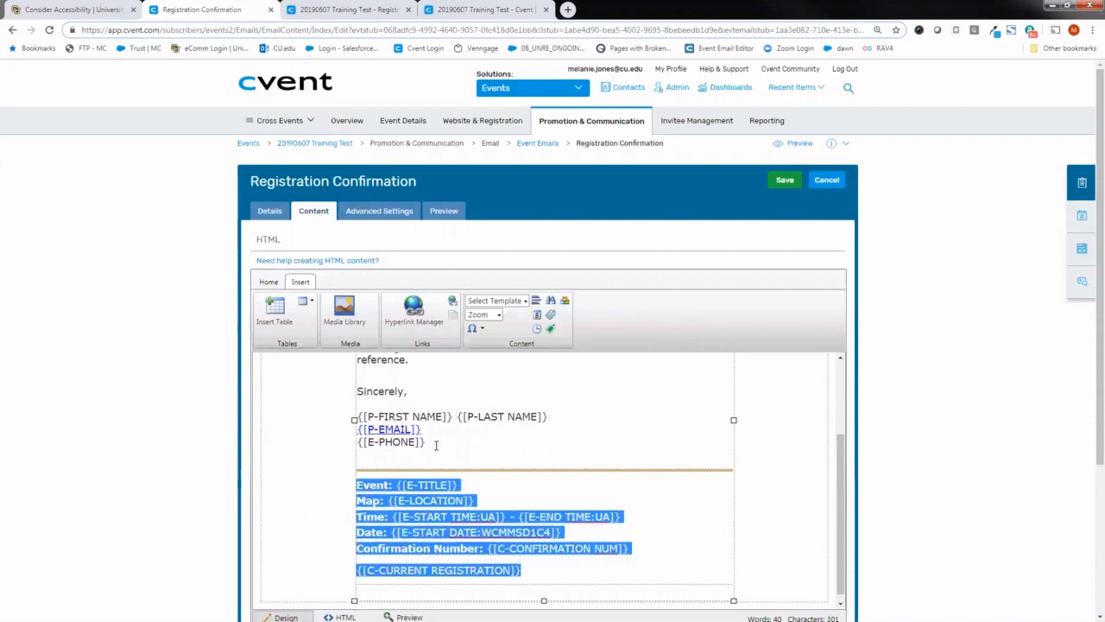
pyautogui.click(436, 444)
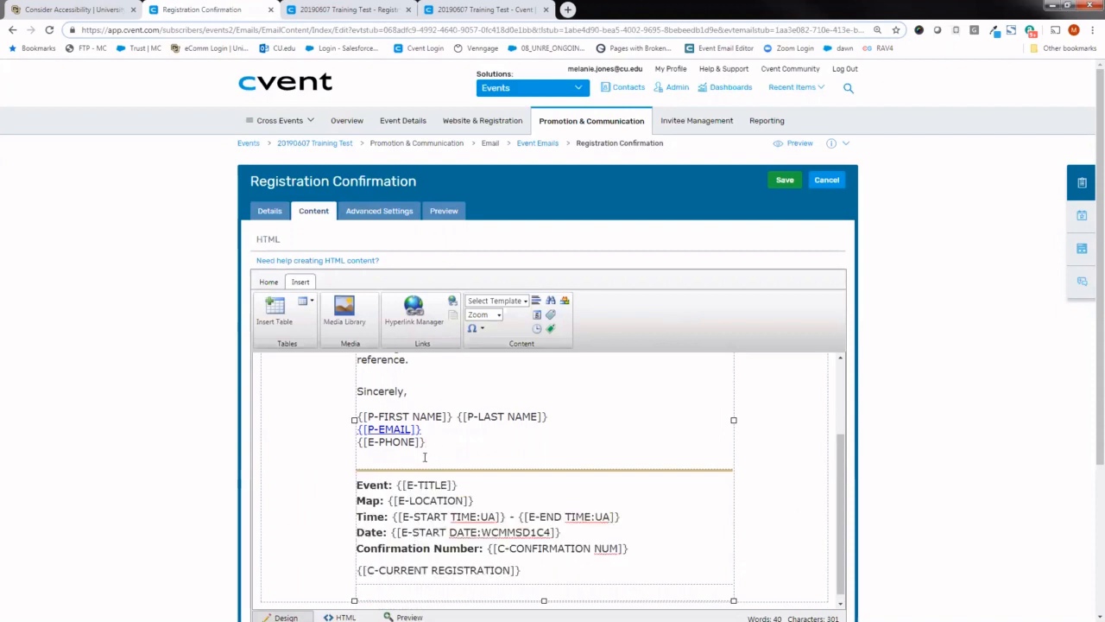
# - Delete the planner's last name tag from the signature, reinsert the Planner Last Name data tag by searching "last name", and save the email
pyautogui.moveTo(456, 417); pyautogui.dragTo(551, 417)
pyautogui.press('BackSpace')
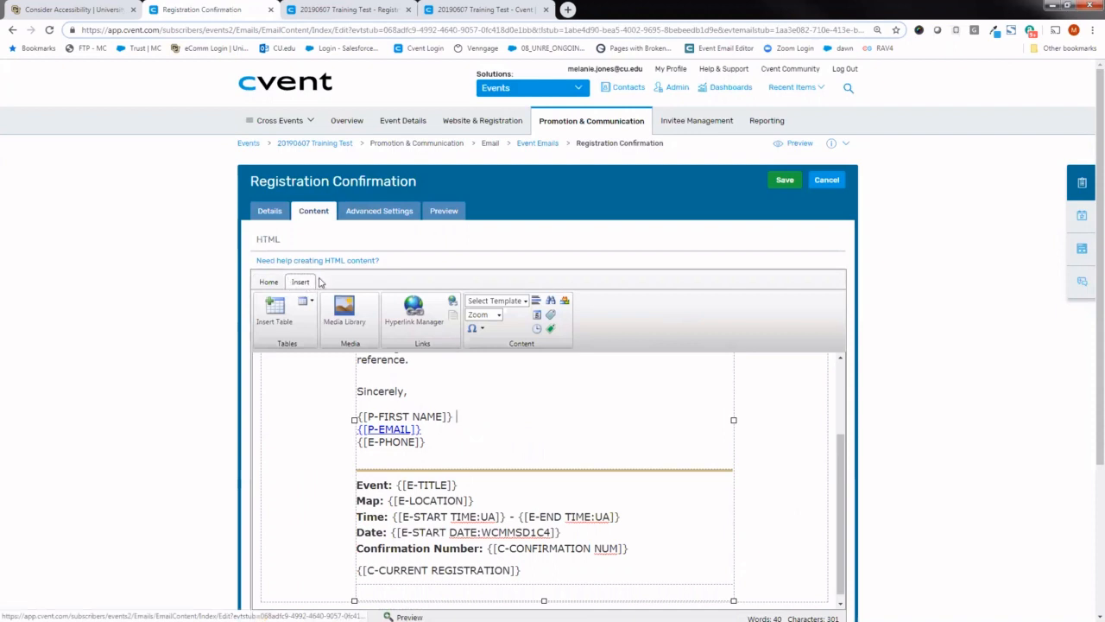
pyautogui.click(550, 319)
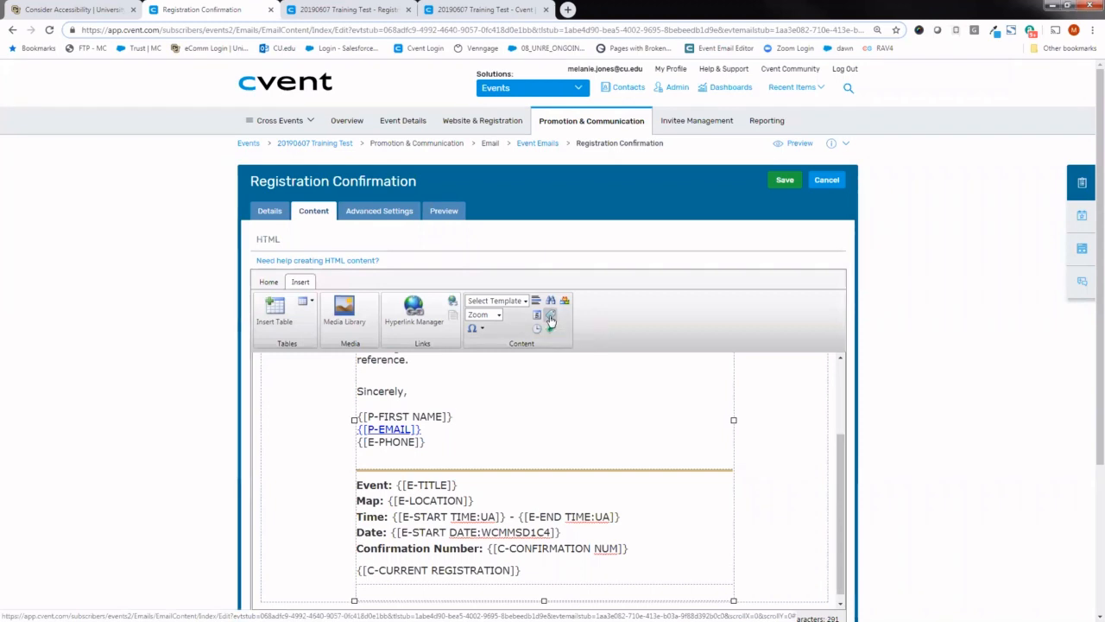
pyautogui.click(647, 318)
pyautogui.write('last name')
pyautogui.press('Return')
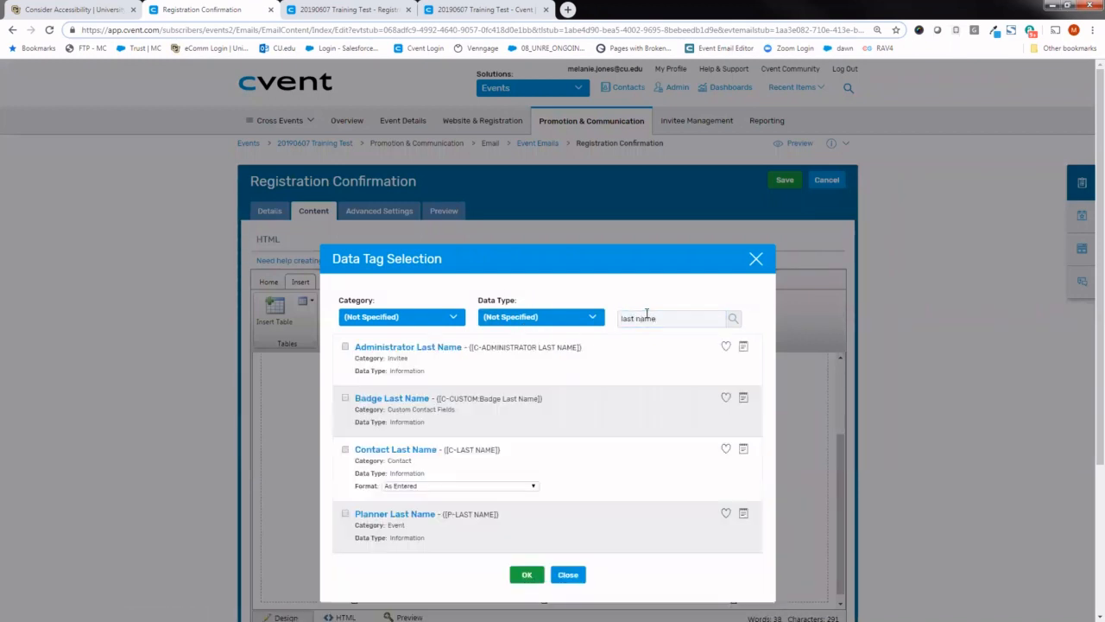
pyautogui.click(345, 515)
pyautogui.click(527, 574)
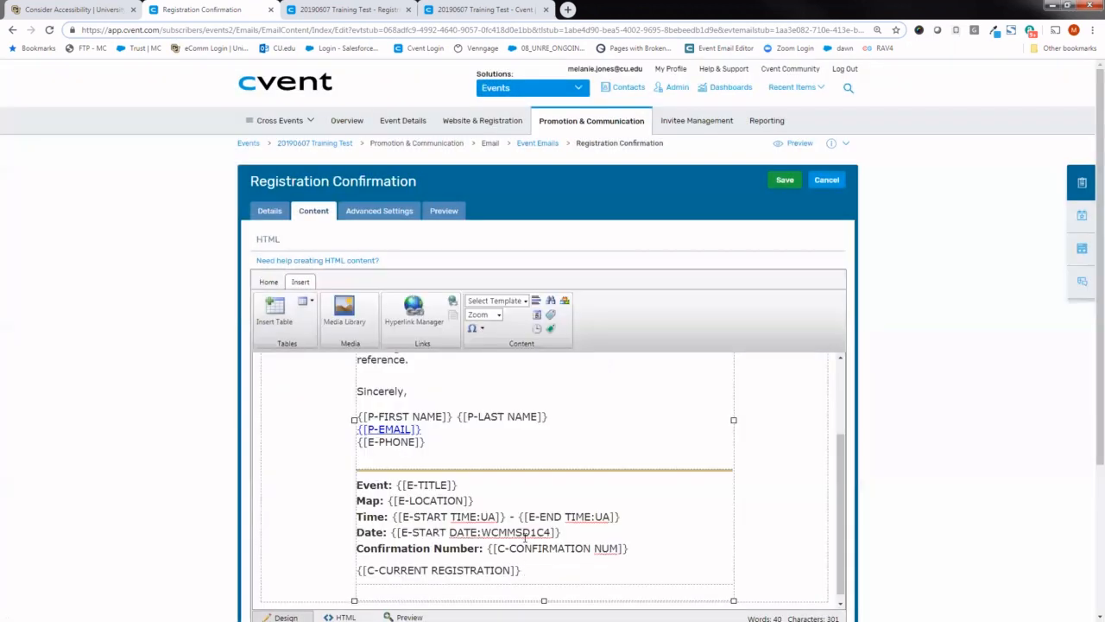
pyautogui.click(784, 180)
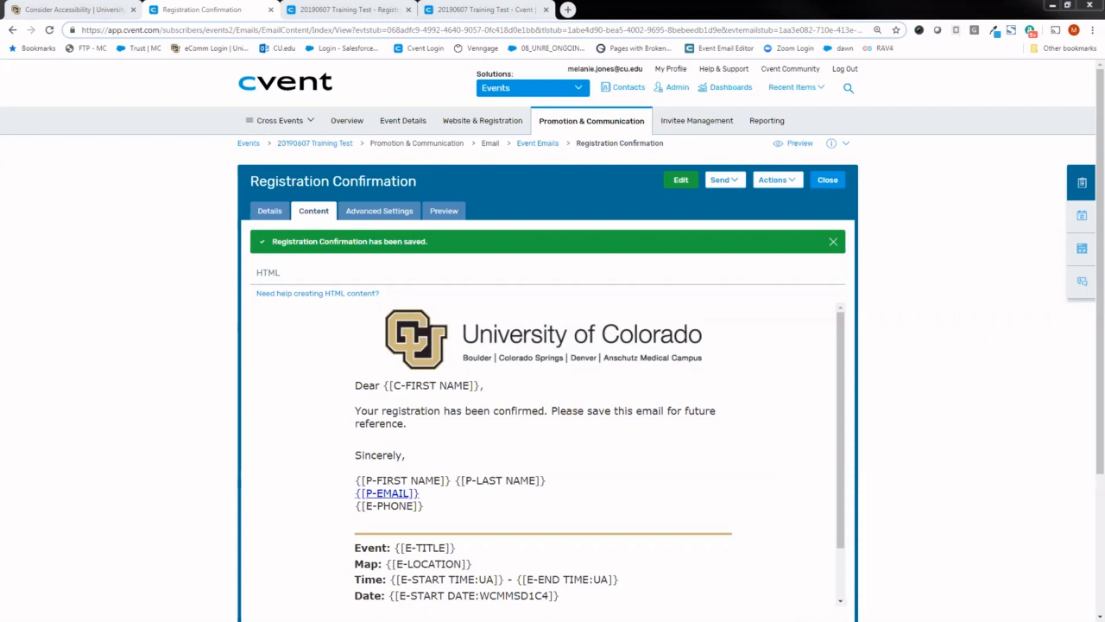
# - Open the event's Invitees & Registrants list to view its registrants
pyautogui.moveTo(584, 128)
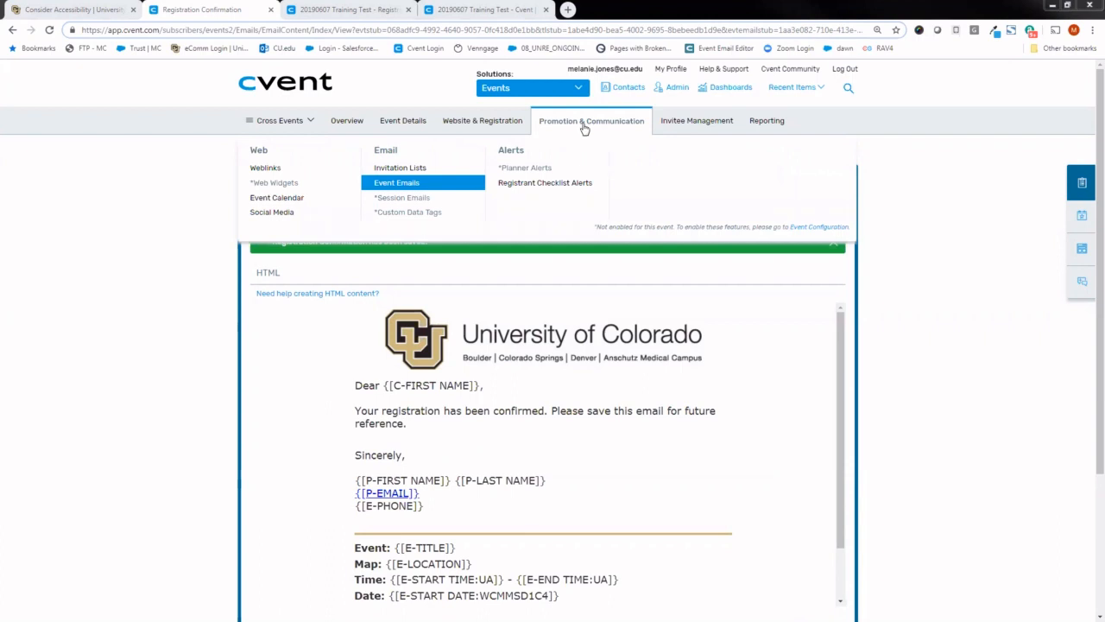
pyautogui.moveTo(661, 129)
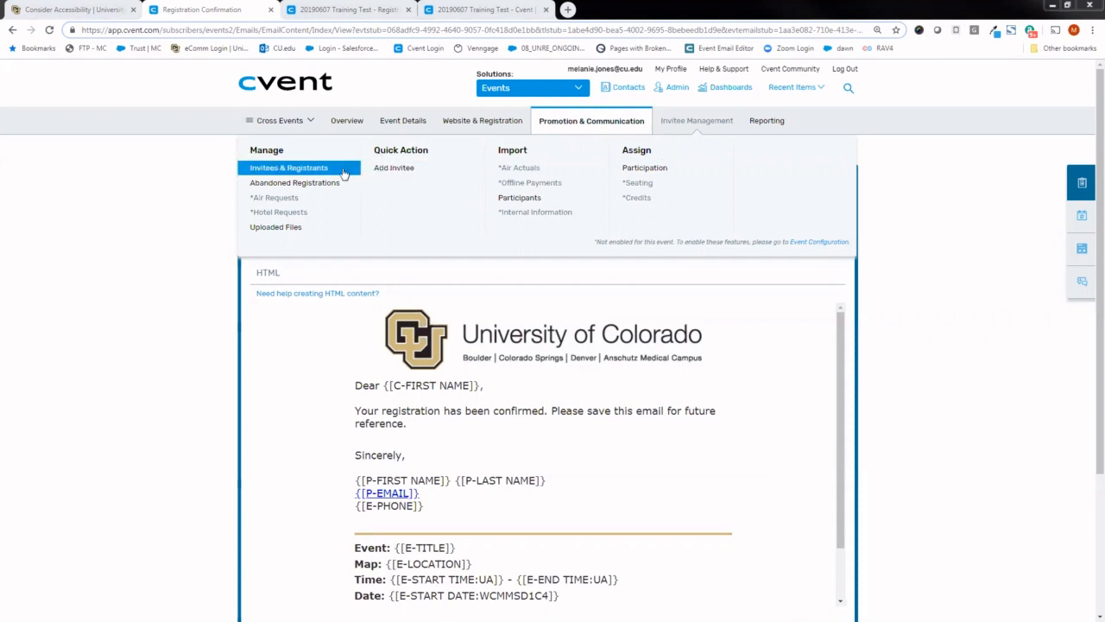
pyautogui.click(247, 171)
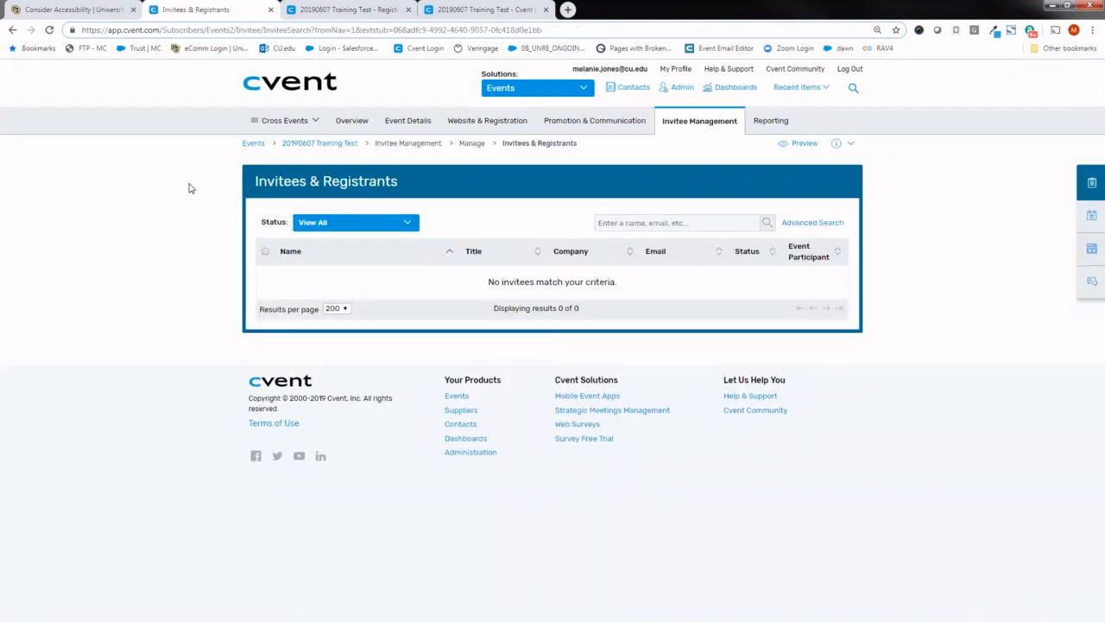
pyautogui.moveTo(776, 125)
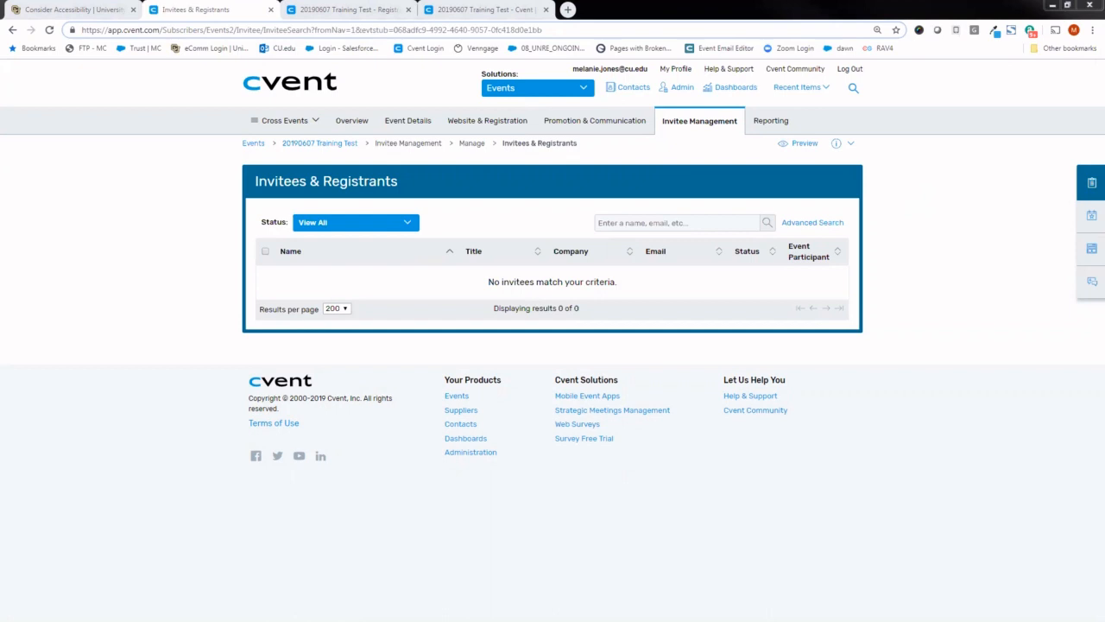
# - Switch to the "2019 New User Training | In-person" deck in Google Slides and present the "Add to My Account" slide
pyautogui.moveTo(0, 10); pyautogui.dragTo(257, 9)
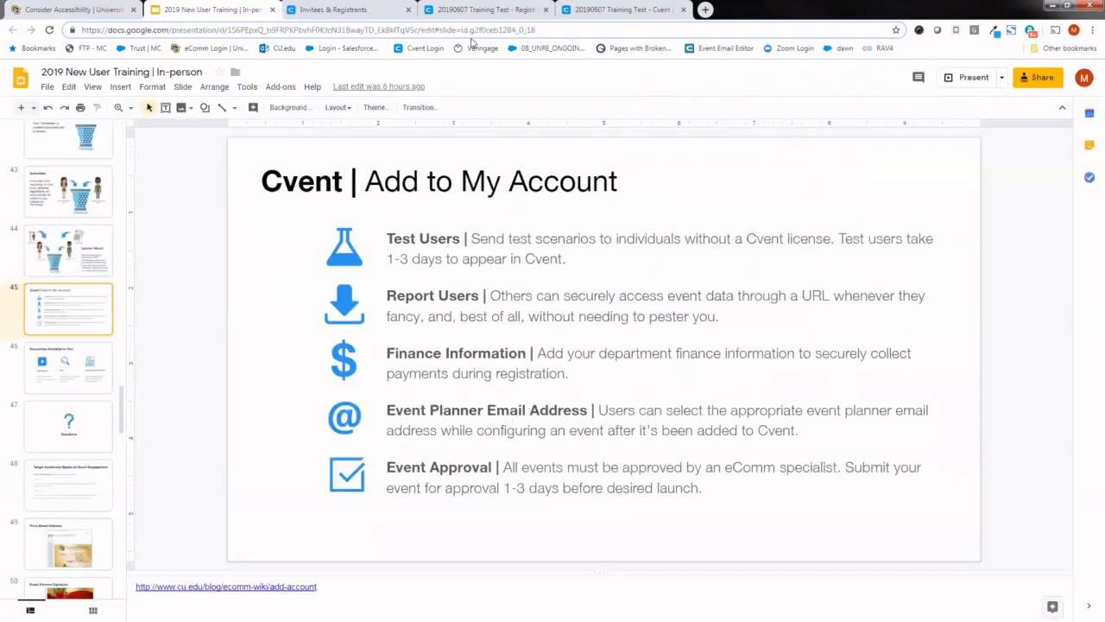
pyautogui.click(997, 78)
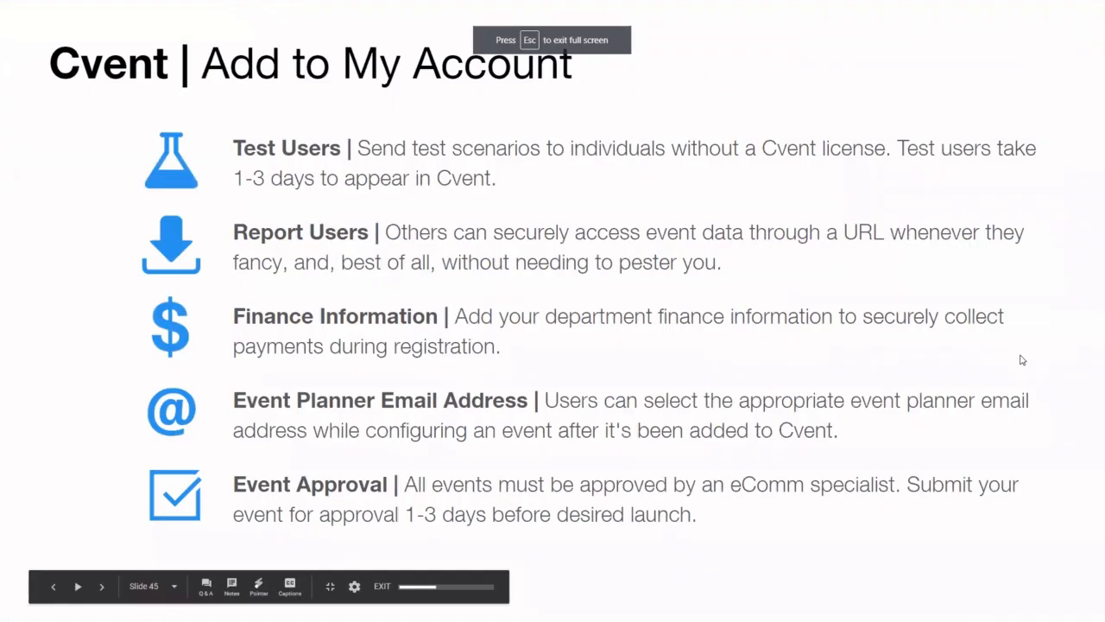
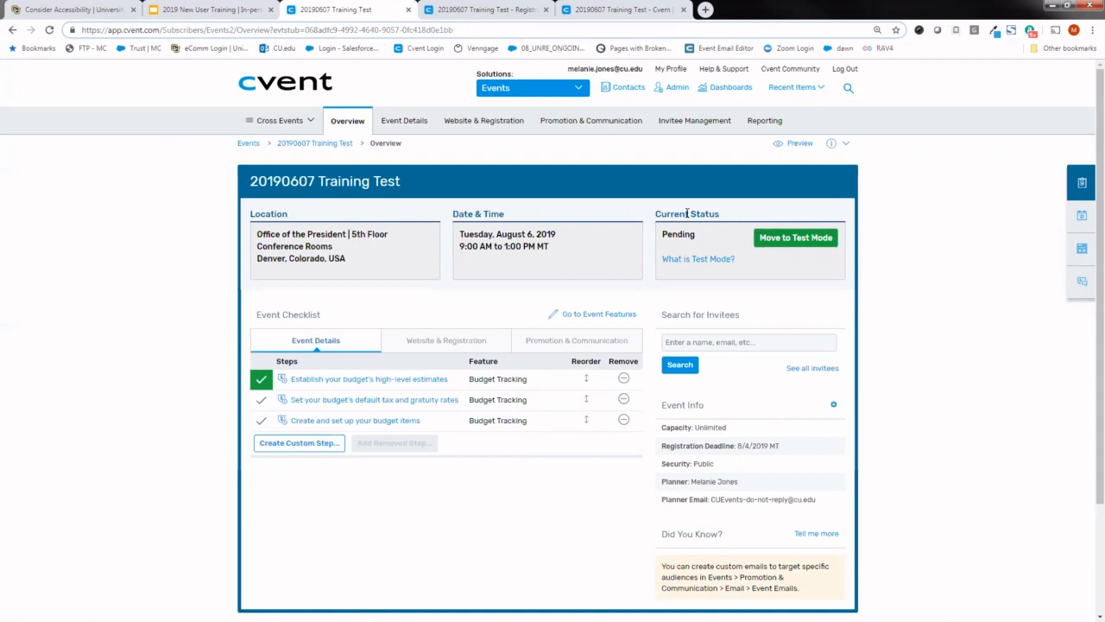
# - Move the 20190607 Training Test event to Test Mode and set up a test that emails test scenarios to other people
pyautogui.click(783, 244)
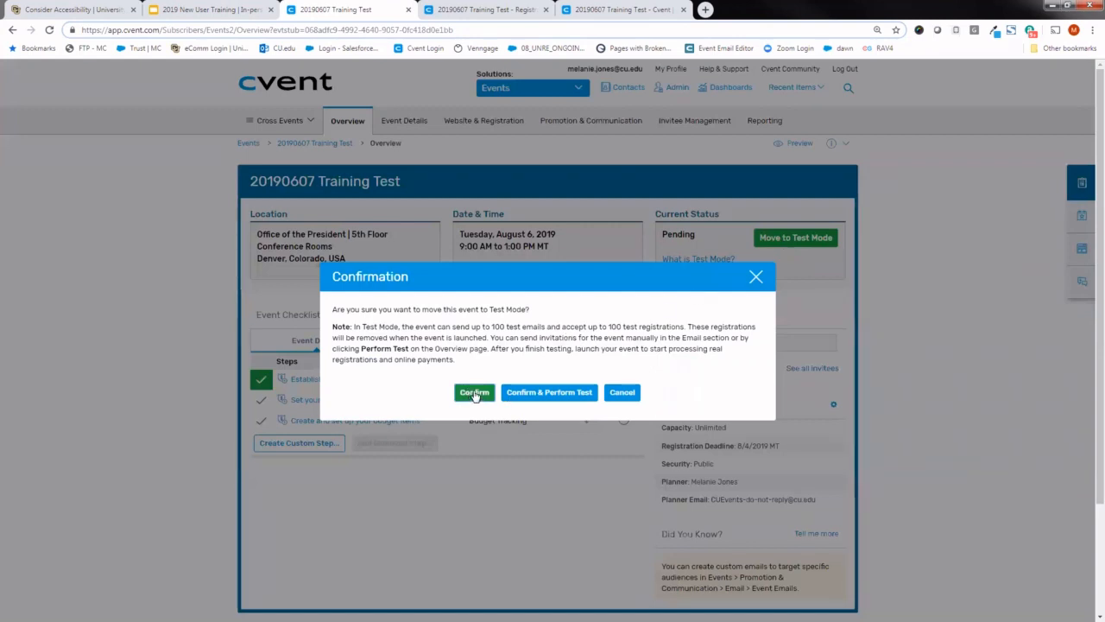
pyautogui.click(477, 393)
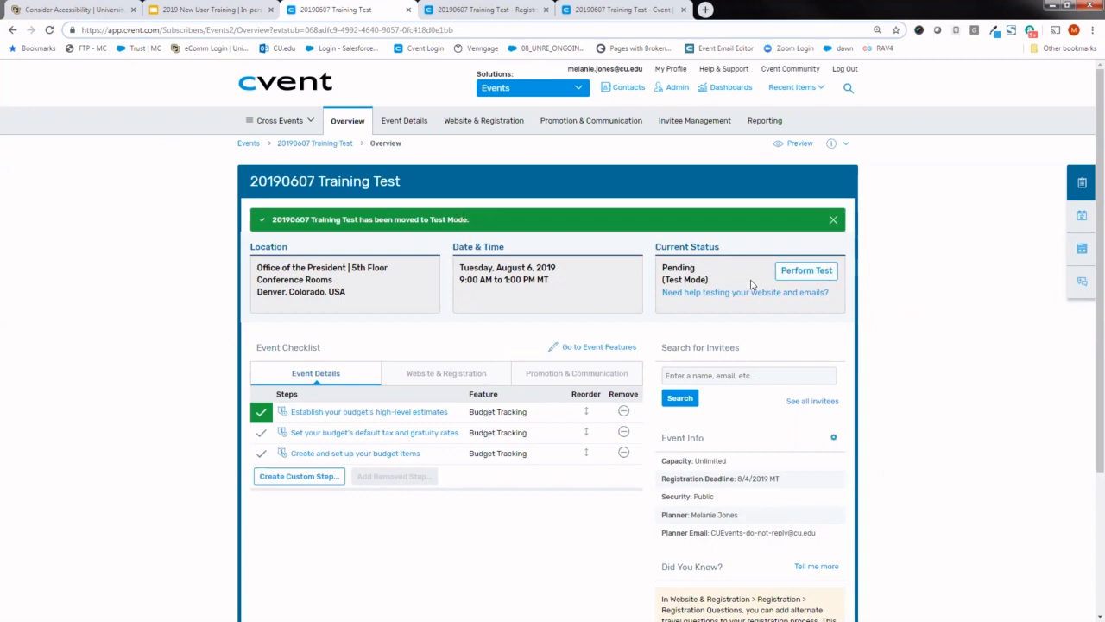
pyautogui.click(795, 272)
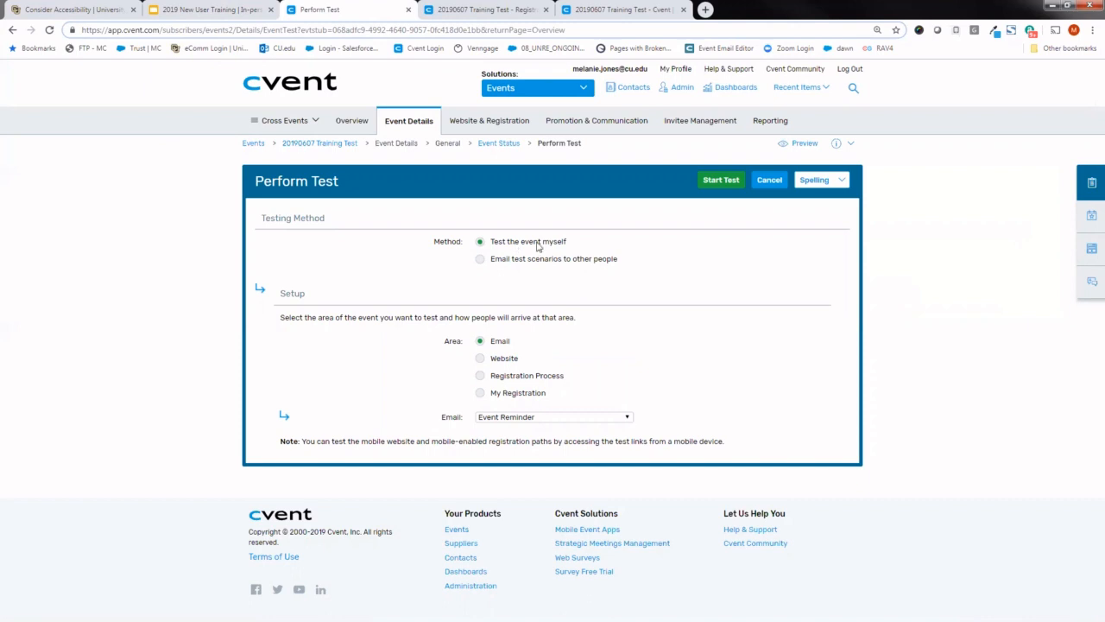
pyautogui.click(481, 261)
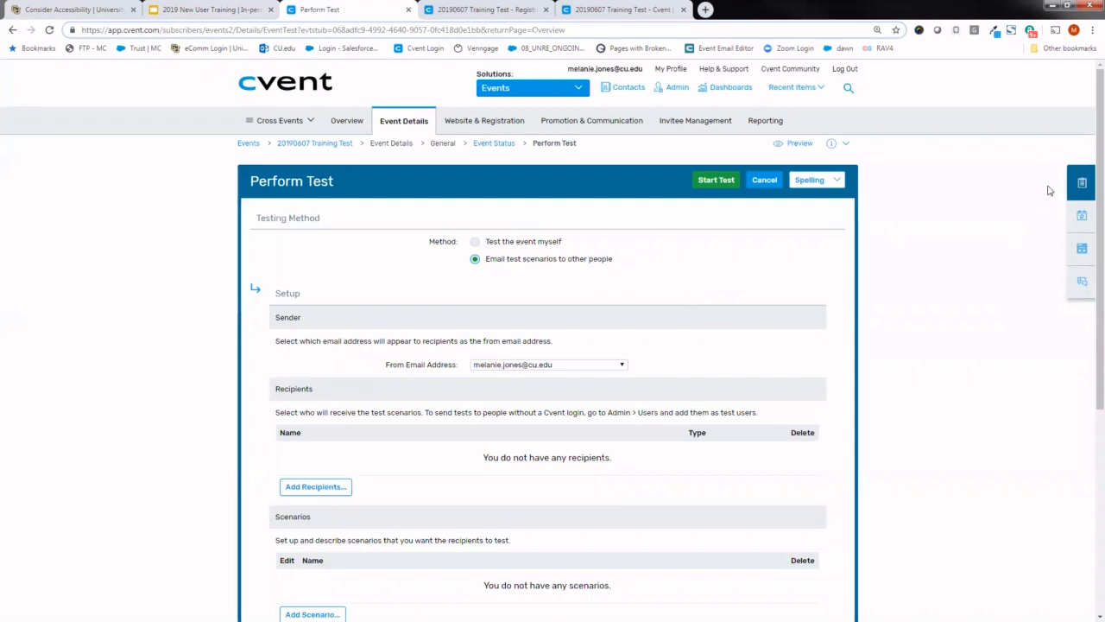
pyautogui.scroll(-2, 1090, 157)
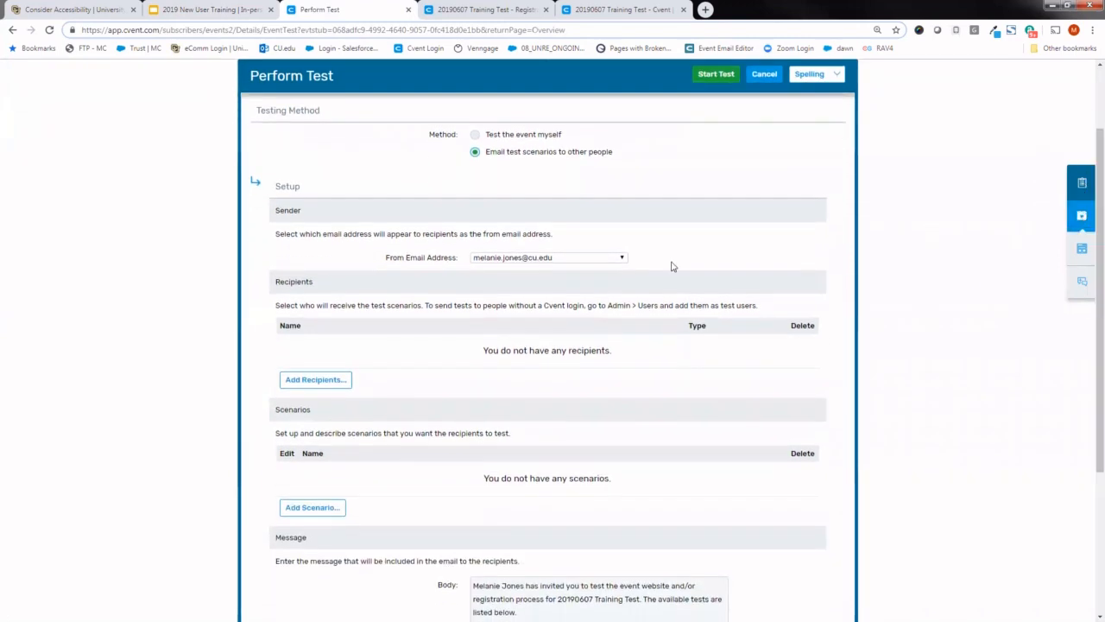
pyautogui.click(498, 259)
pyautogui.click(495, 267)
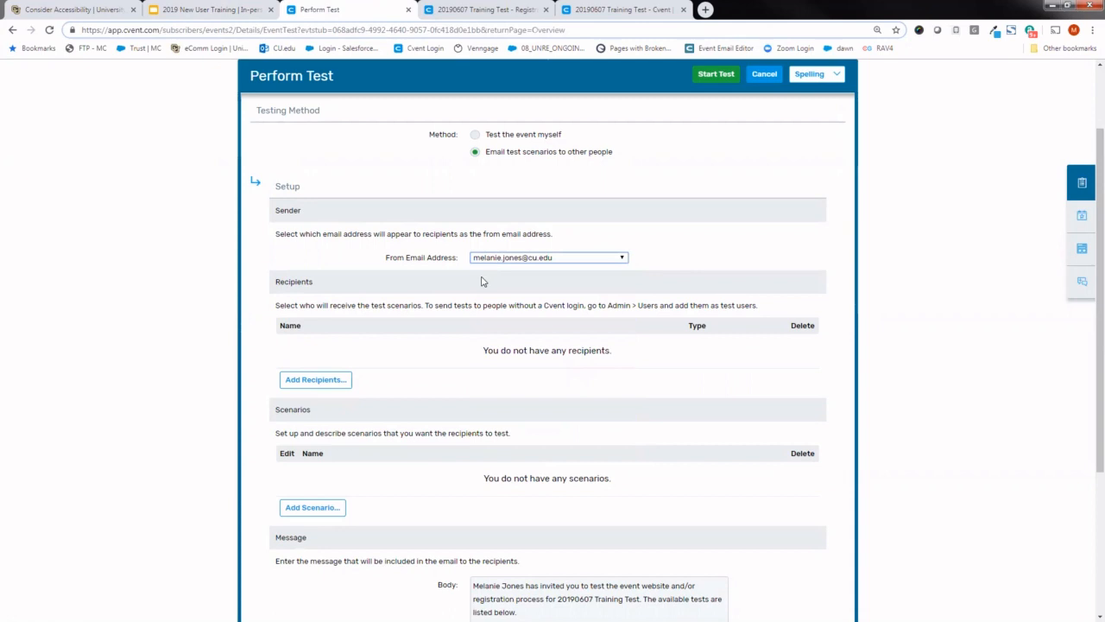
# - Try to add the sender's own account user as a test recipient while also browsing the Test User list
pyautogui.click(314, 380)
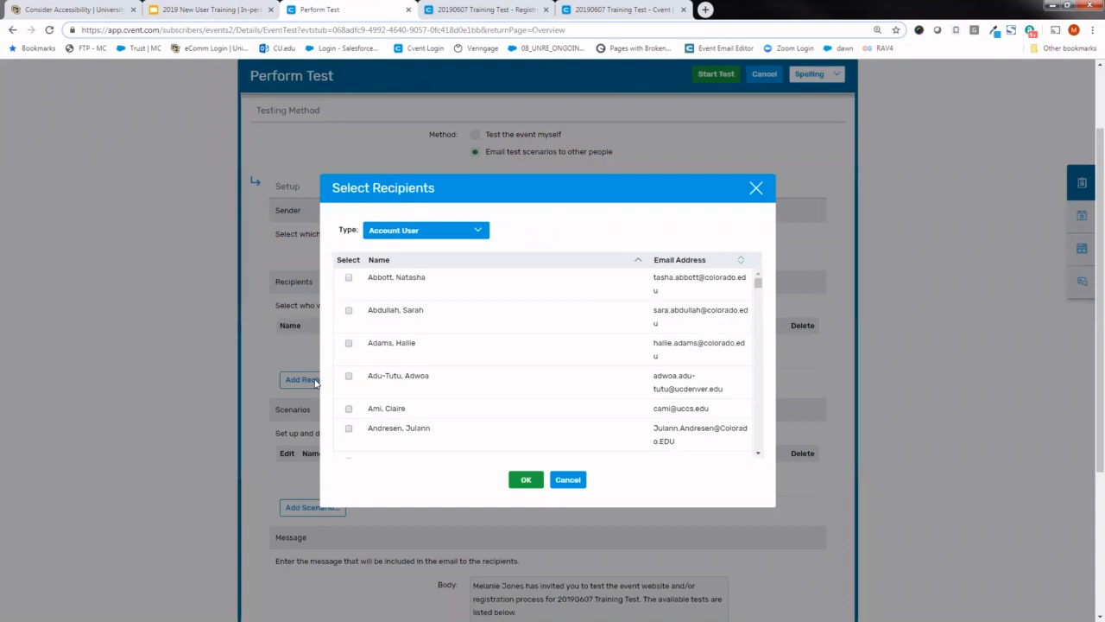
pyautogui.click(413, 241)
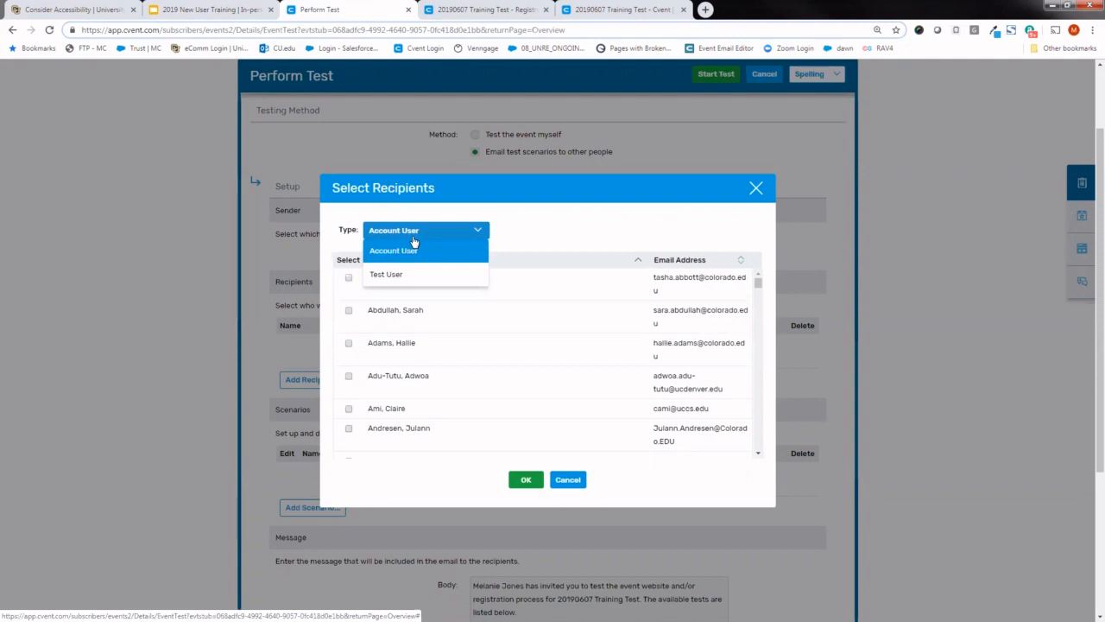
pyautogui.click(571, 233)
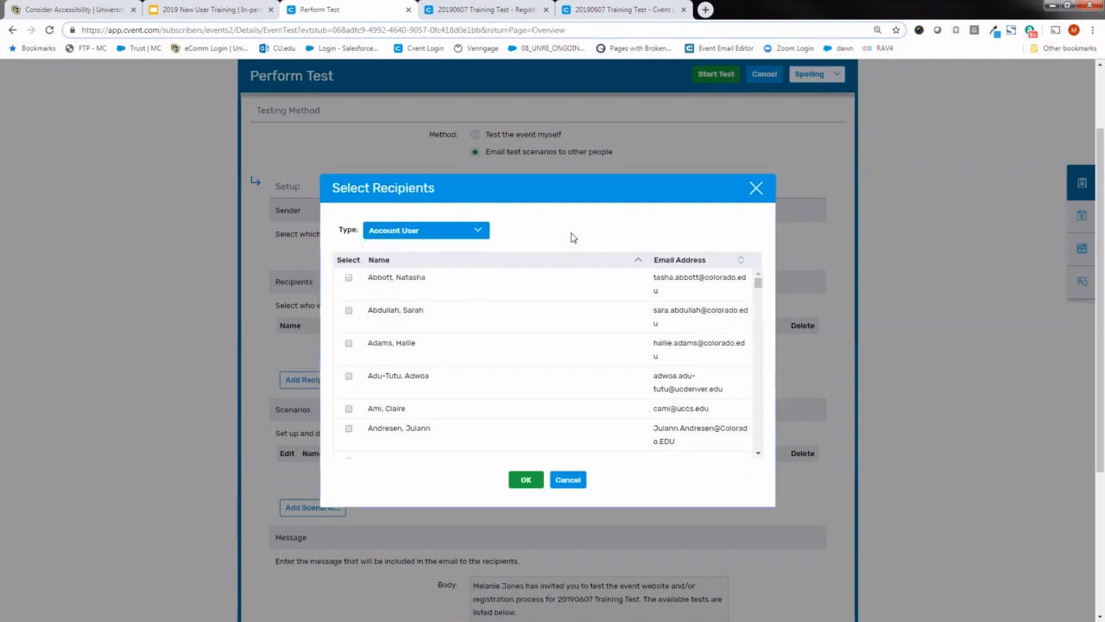
pyautogui.moveTo(758, 287); pyautogui.dragTo(757, 291)
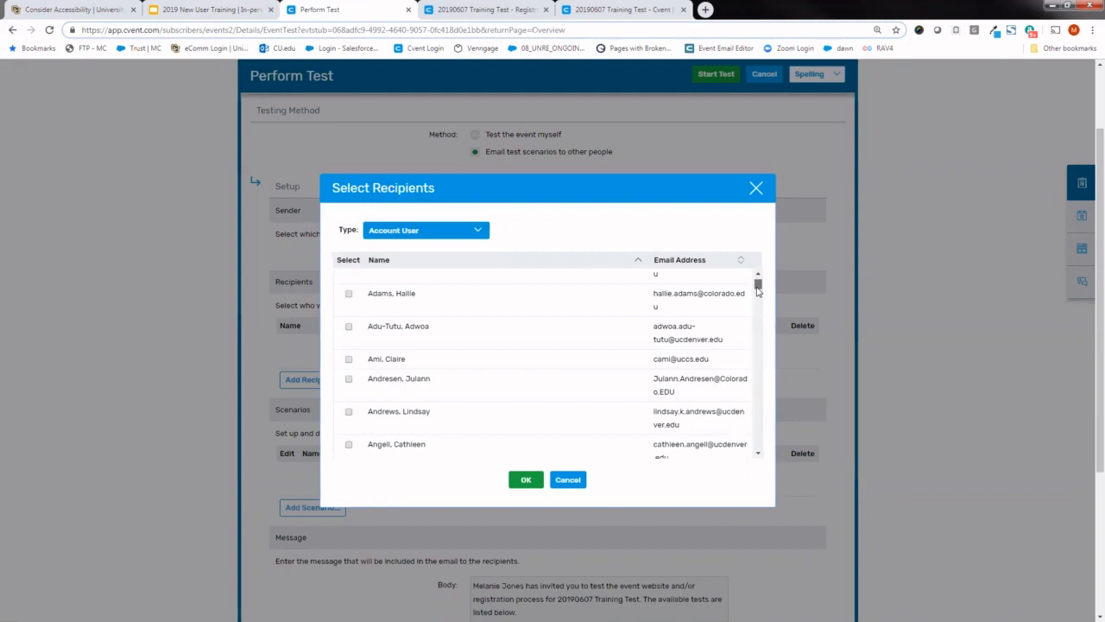
pyautogui.hotkey('ctrl', 'f')
pyautogui.write('mel')
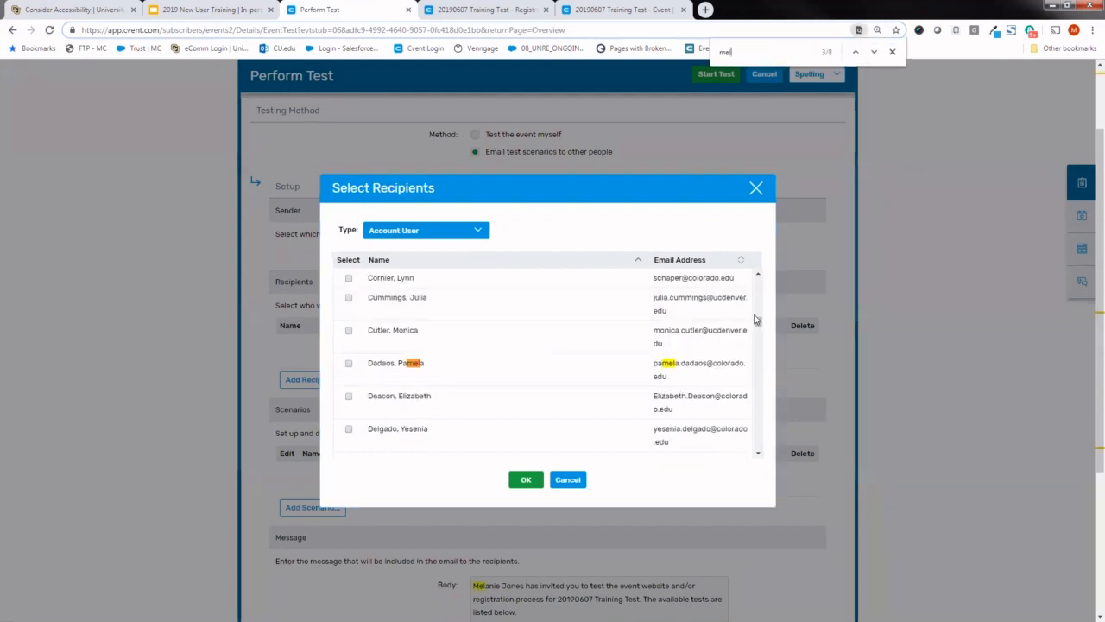
pyautogui.moveTo(755, 319); pyautogui.dragTo(756, 363)
pyautogui.click(349, 445)
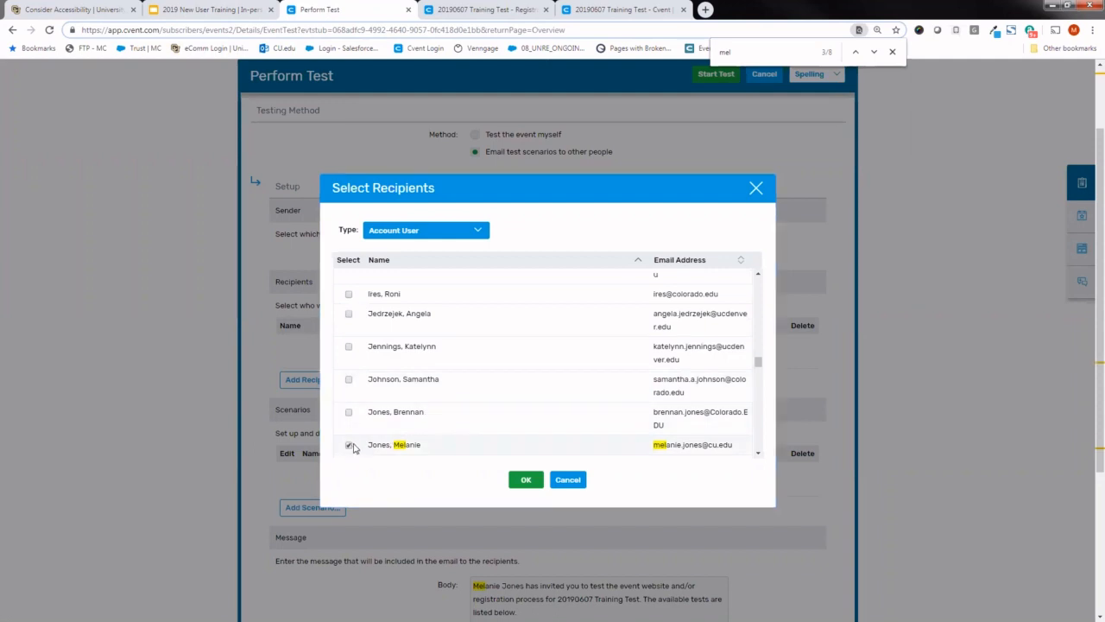
pyautogui.click(467, 233)
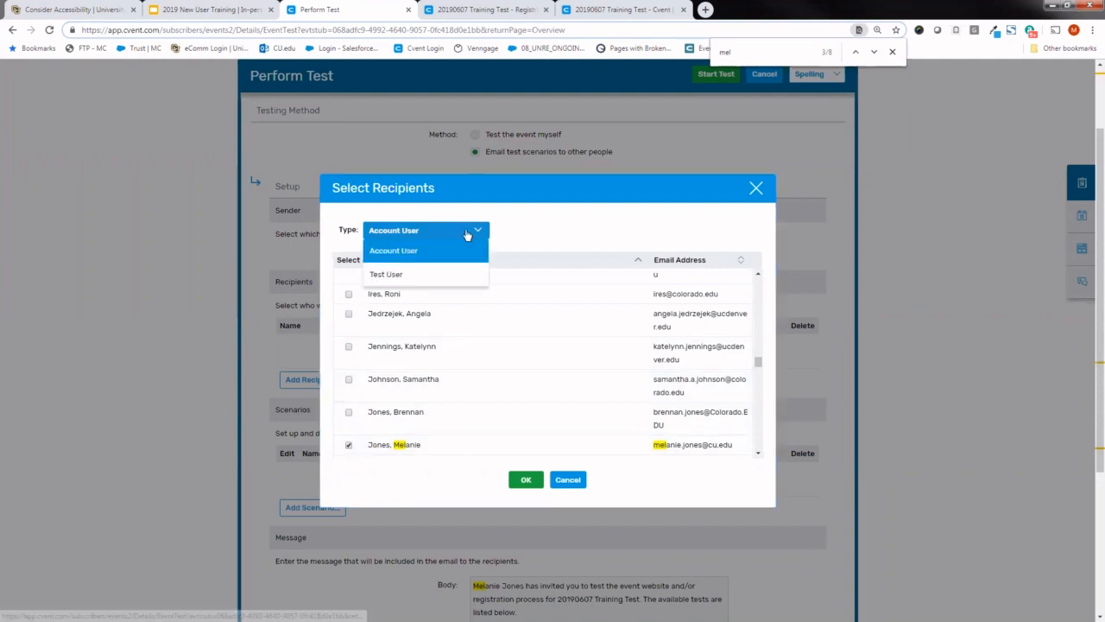
pyautogui.click(451, 282)
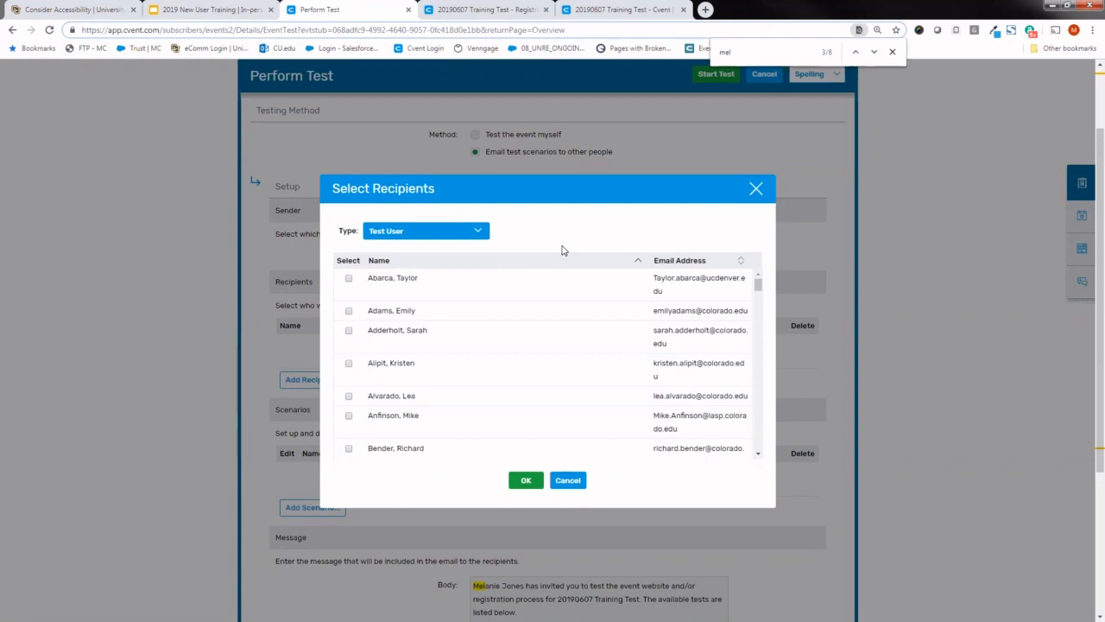
pyautogui.moveTo(762, 288); pyautogui.dragTo(757, 347)
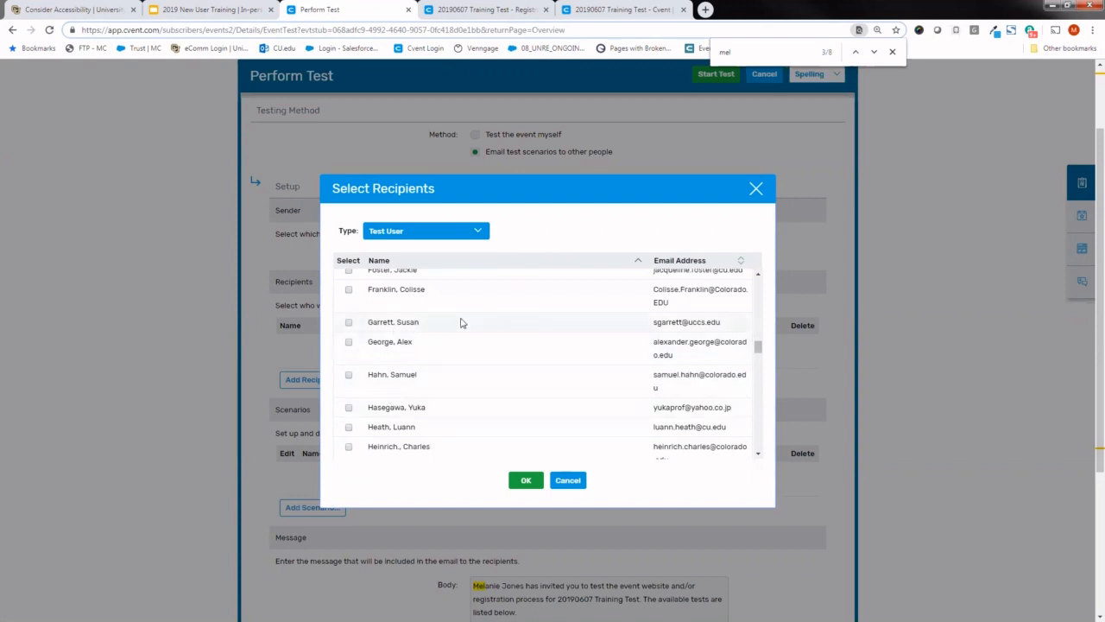
pyautogui.click(525, 480)
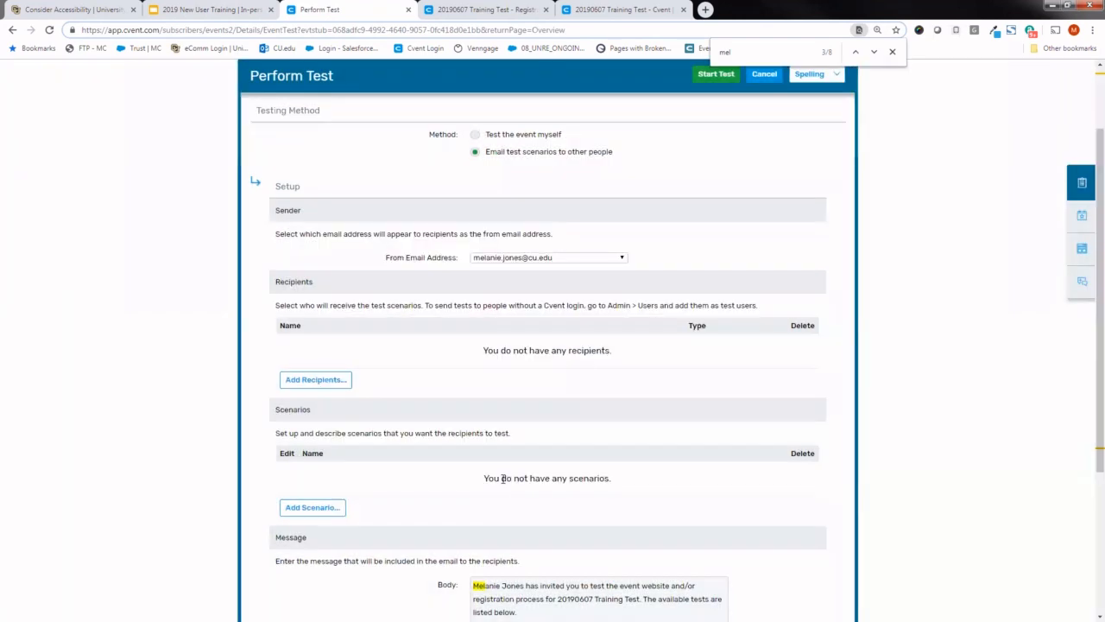
# - Find the sender's own name among the Account User recipients by searching "mel" and add it as a test recipient
pyautogui.click(336, 386)
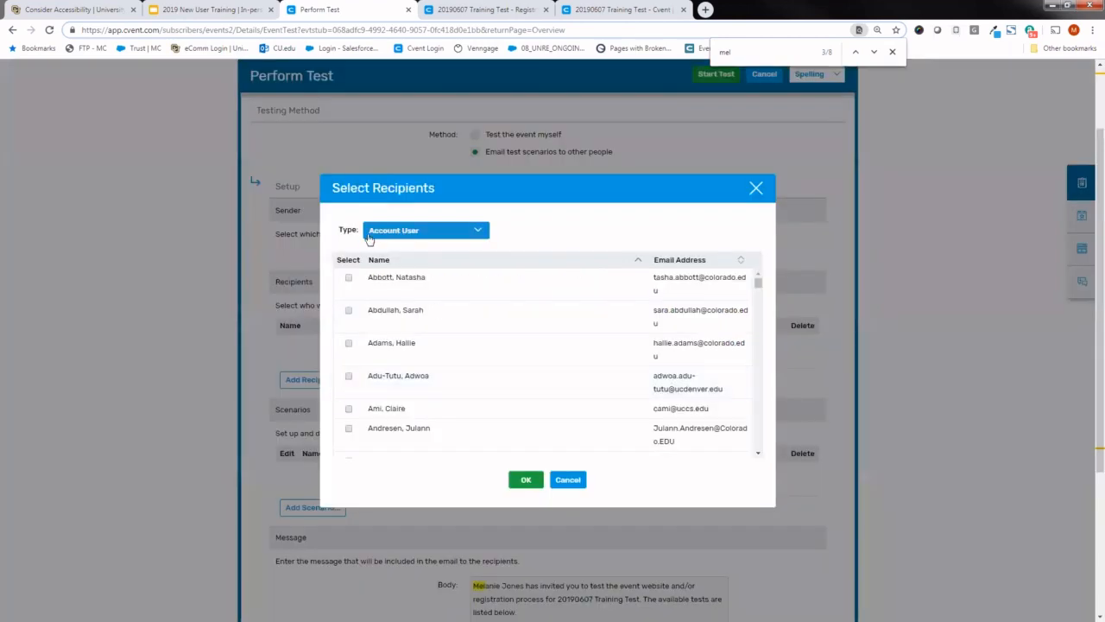
pyautogui.press('BackSpace')
pyautogui.press('BackSpace')
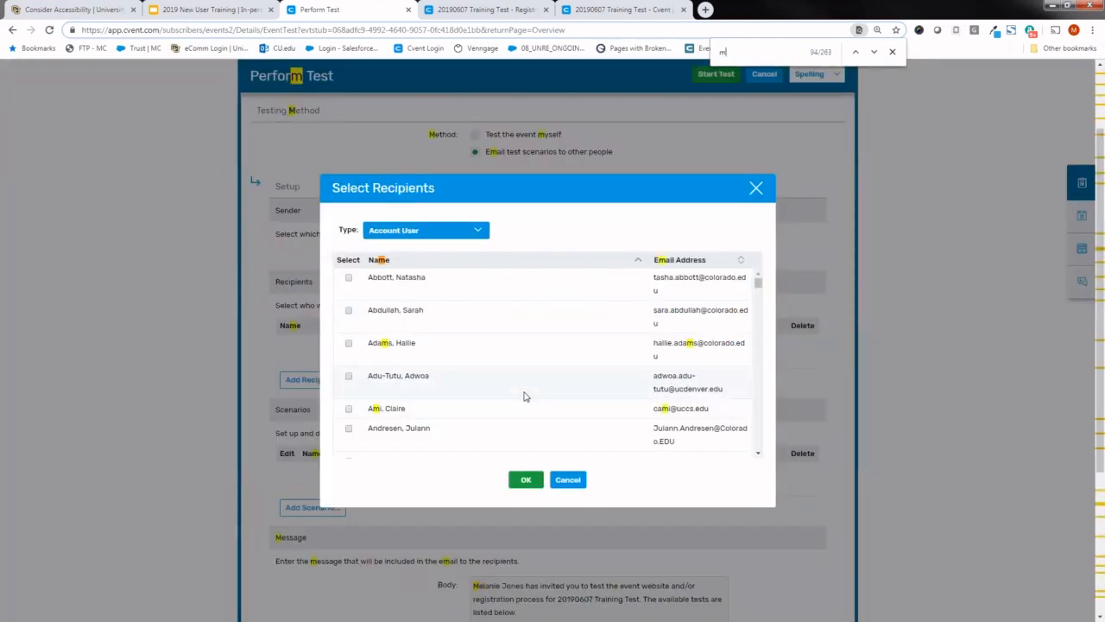
pyautogui.write('el')
pyautogui.moveTo(758, 321); pyautogui.dragTo(758, 366)
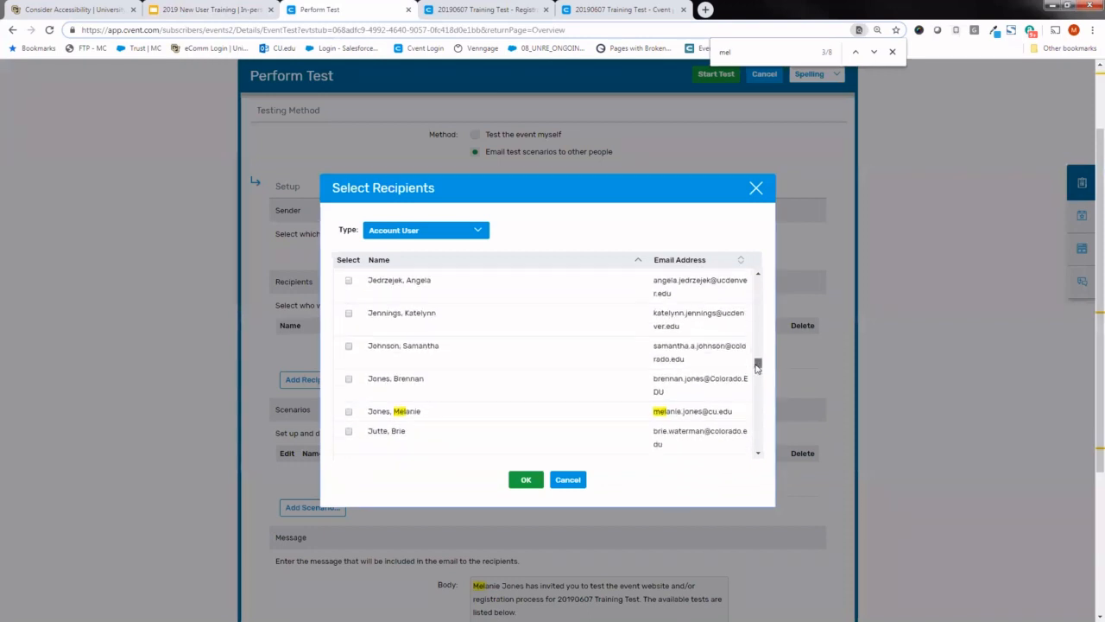
pyautogui.click(349, 411)
pyautogui.click(530, 479)
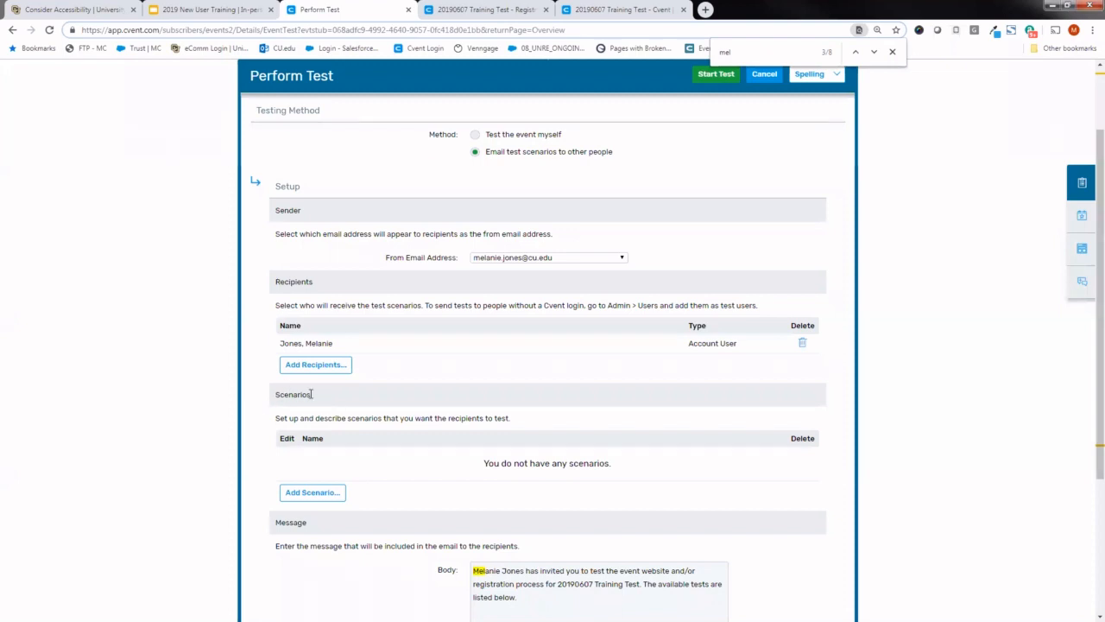
# - Add a Website test scenario for invitees arriving from a Weblink, with Summary as starting page and the description "TEST"
pyautogui.click(313, 493)
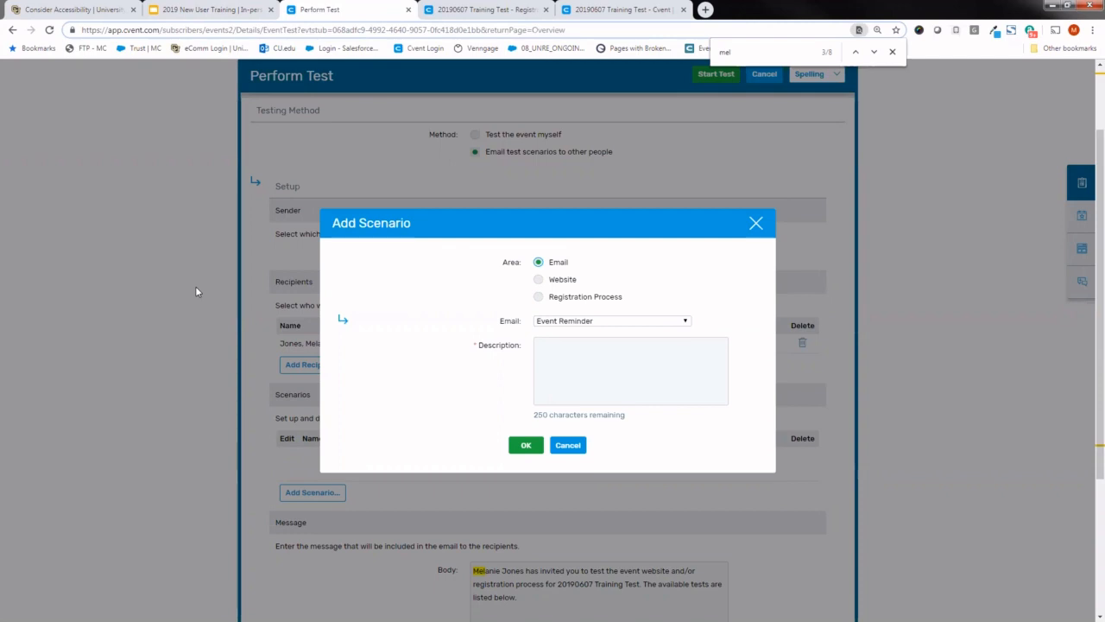
pyautogui.click(539, 283)
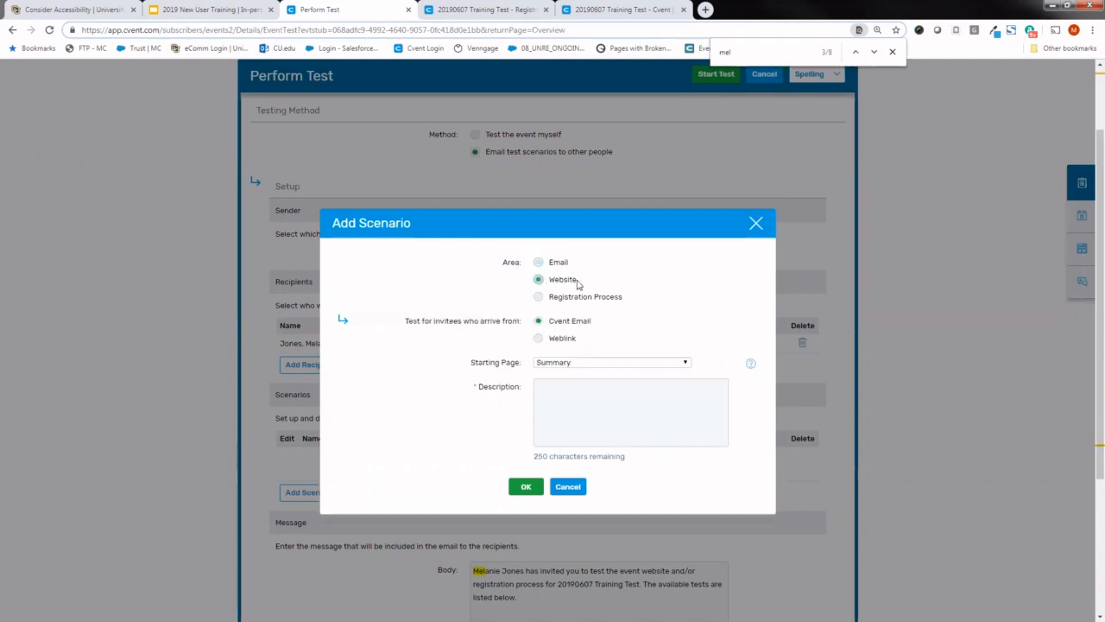
pyautogui.click(539, 339)
pyautogui.click(562, 362)
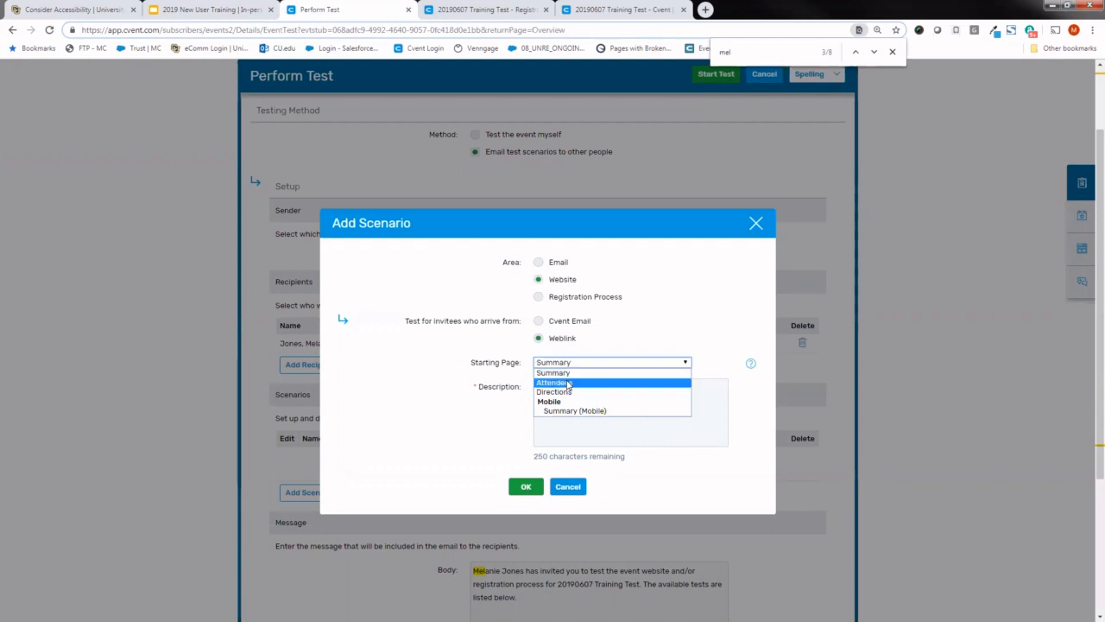
pyautogui.click(613, 343)
pyautogui.click(610, 406)
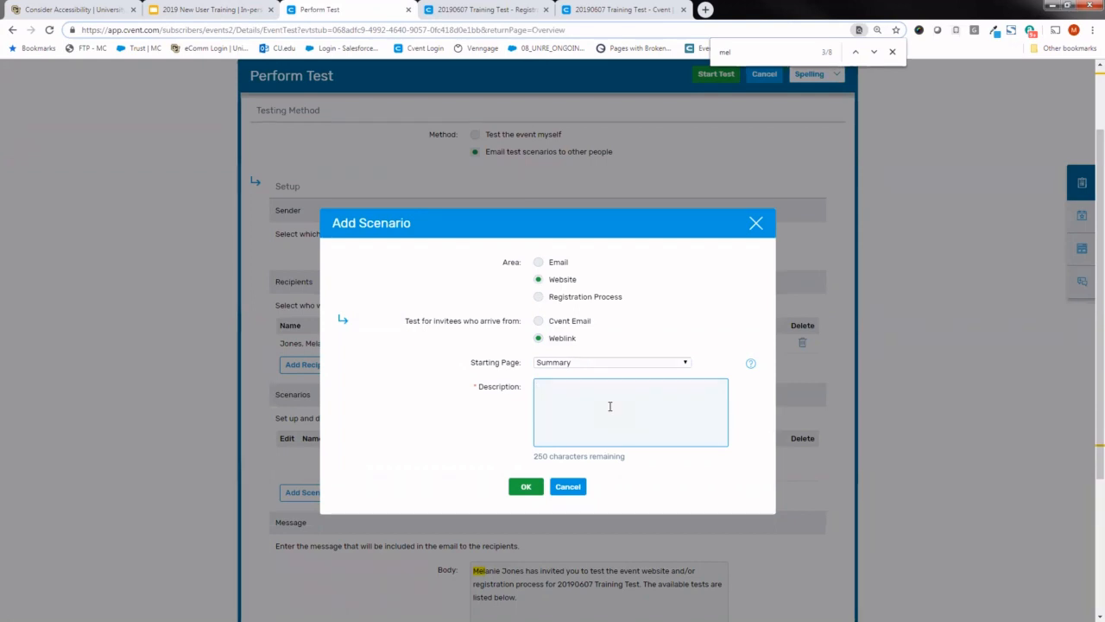
pyautogui.write('TEST')
pyautogui.click(527, 488)
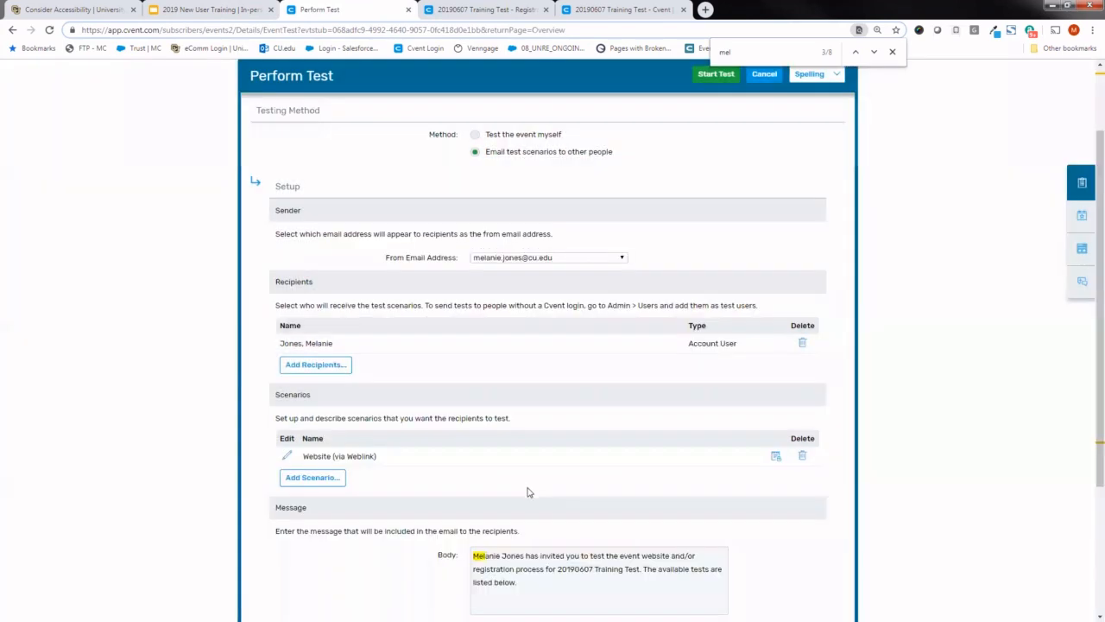
# - Check the test message body, then start the test to email the scenario to the recipient
pyautogui.scroll(-1, 1087, 273)
pyautogui.scroll(-2, 1087, 273)
pyautogui.scroll(2, 1088, 360)
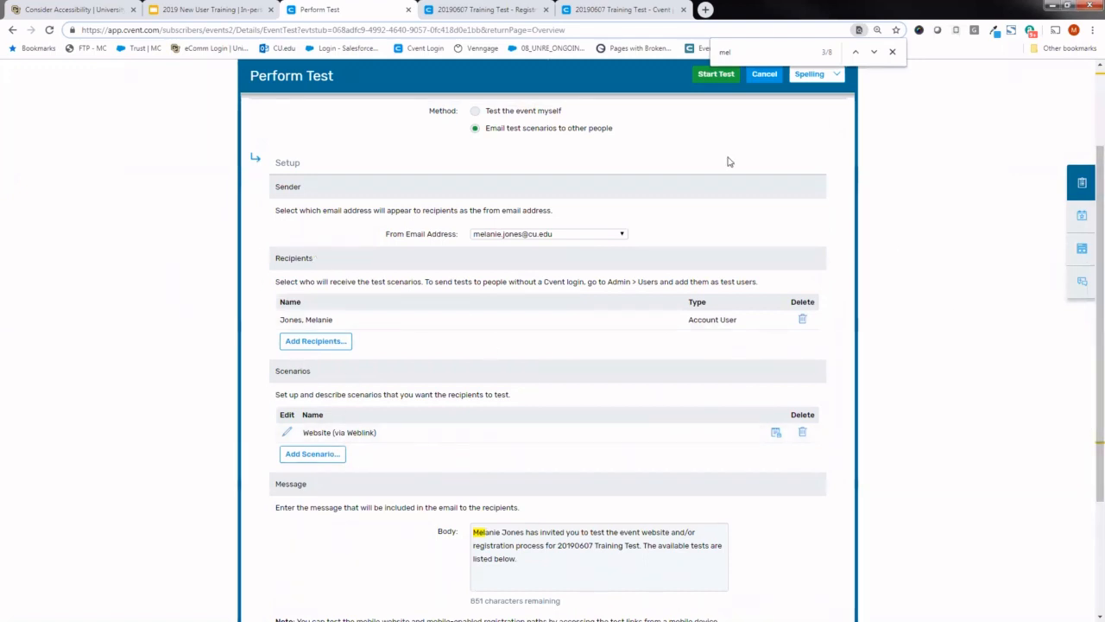
pyautogui.click(715, 74)
pyautogui.click(534, 367)
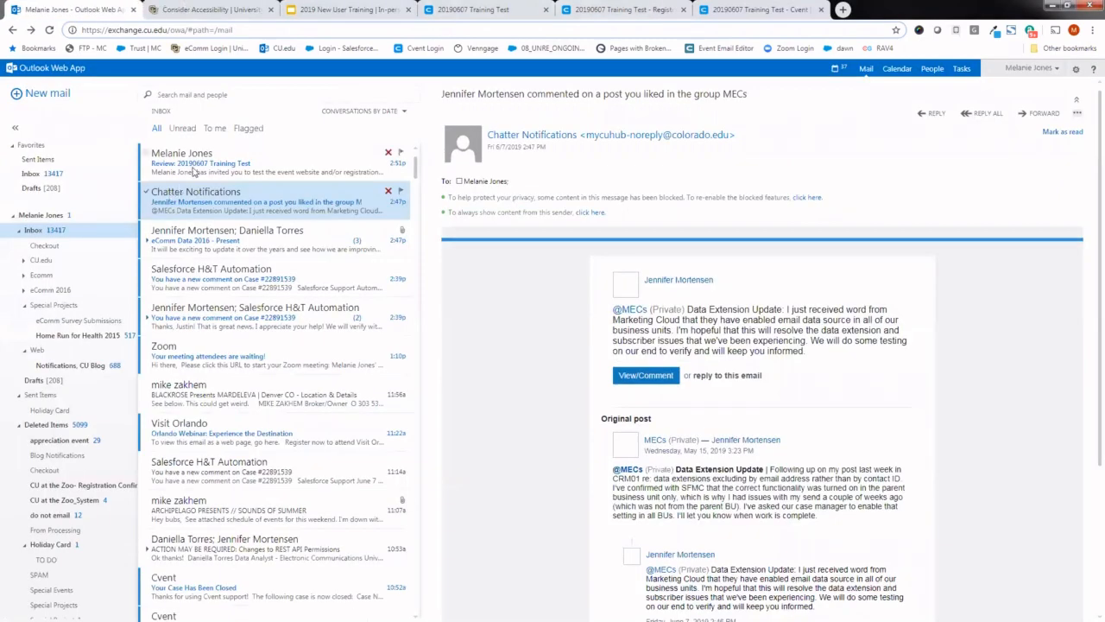
# - In Outlook Web App, open the "Review: 20190607 Training Test" email and start a forward with the cursor above the signature
pyautogui.click(190, 176)
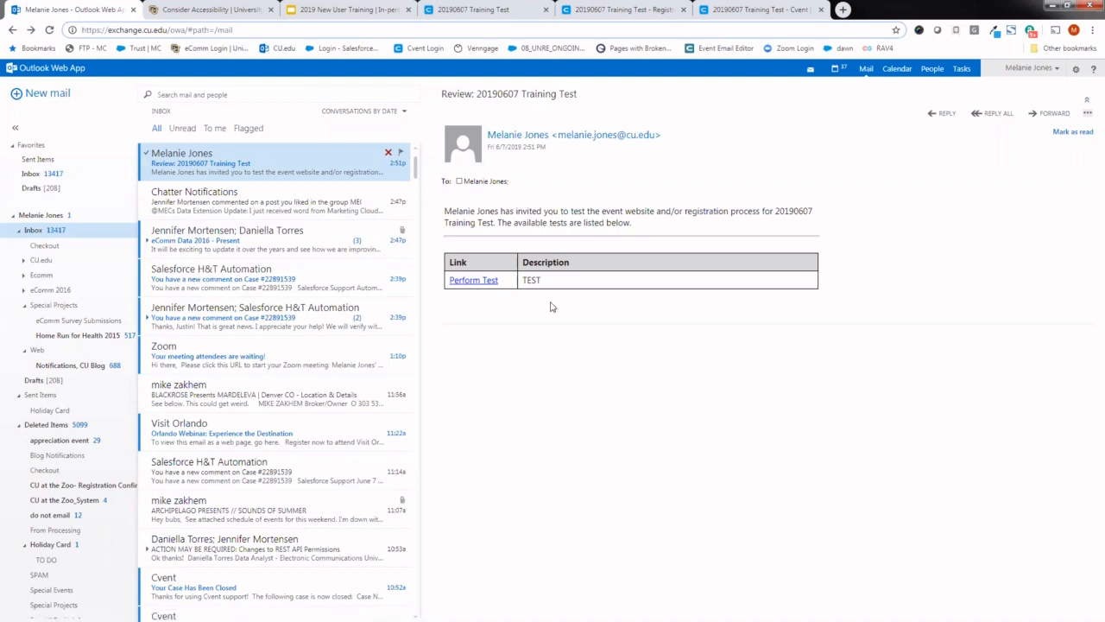
pyautogui.click(1048, 113)
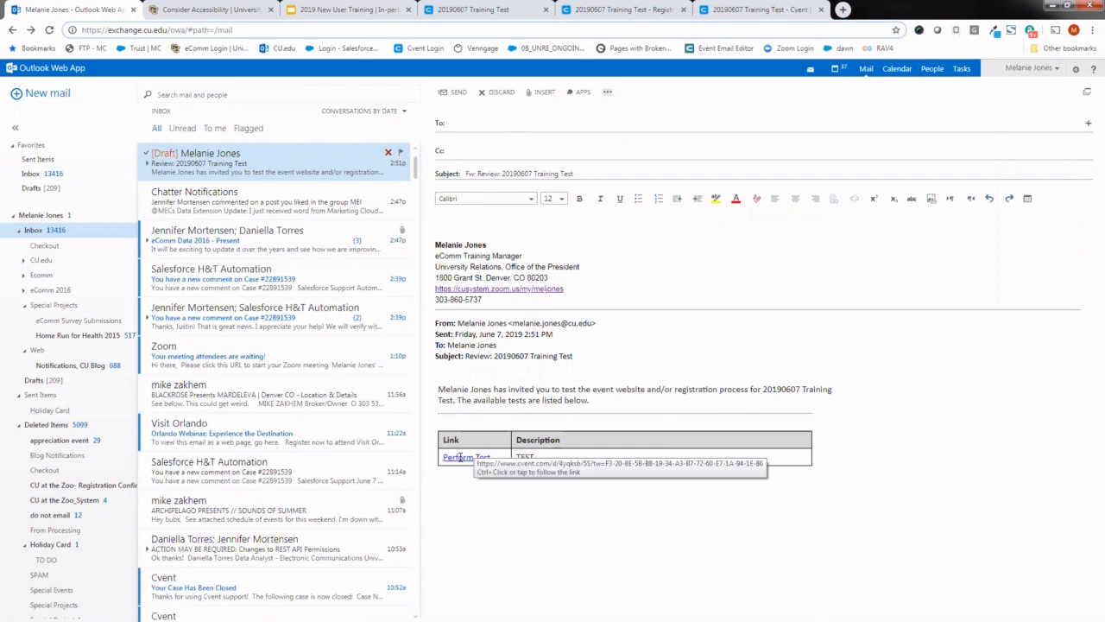
pyautogui.click(609, 234)
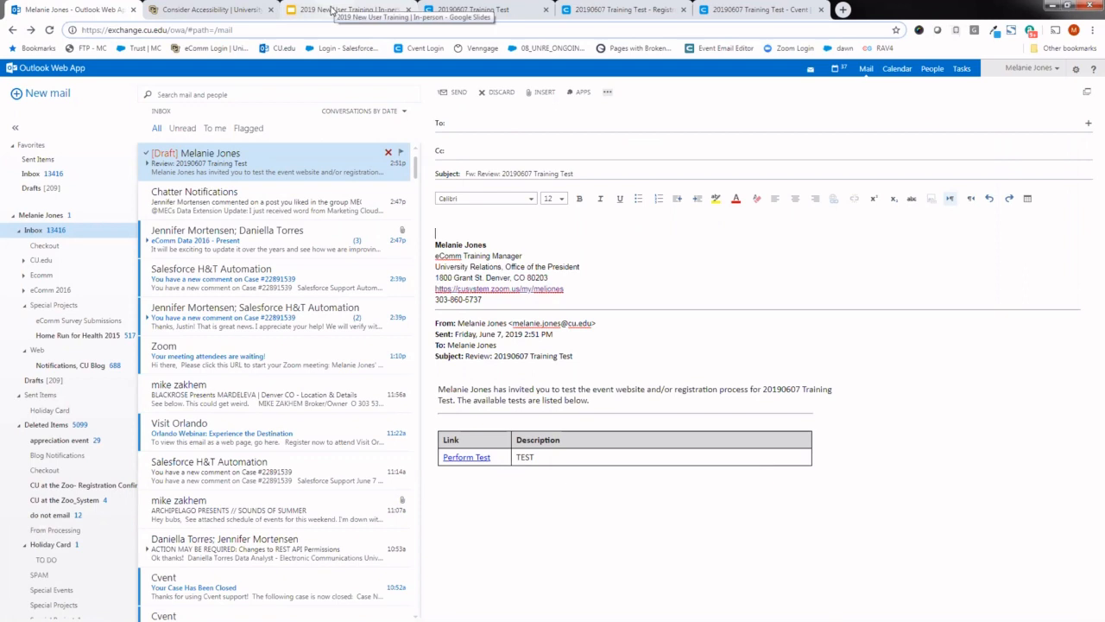
# - Switch back to Cvent and start approving the 20190607 Training Test event from its Event Status page
pyautogui.click(483, 8)
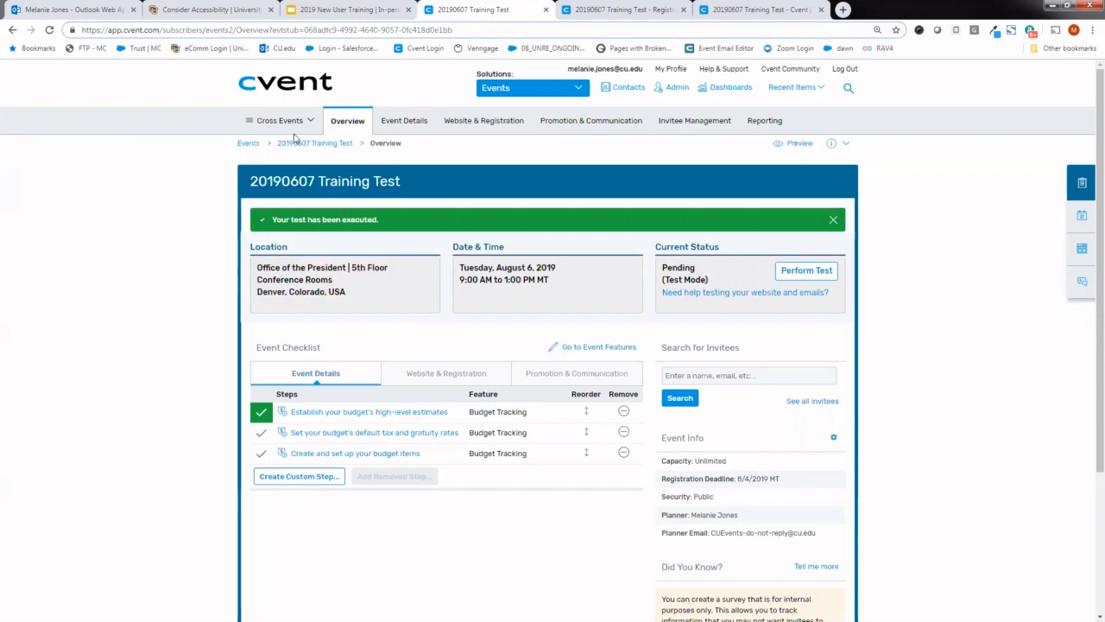
pyautogui.moveTo(393, 125)
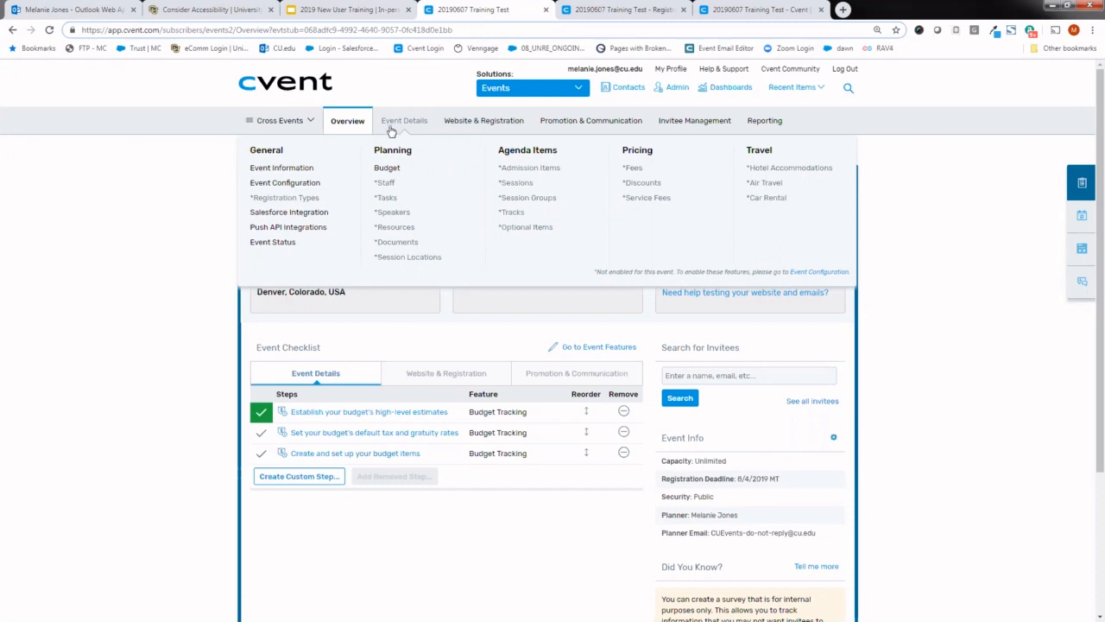
pyautogui.click(288, 244)
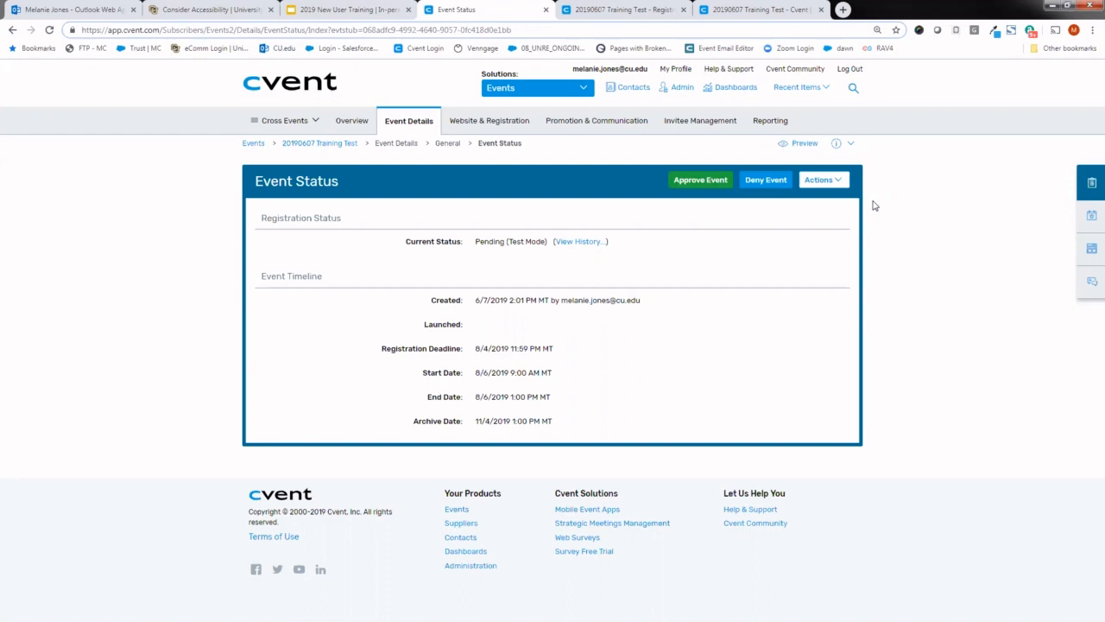
pyautogui.click(721, 183)
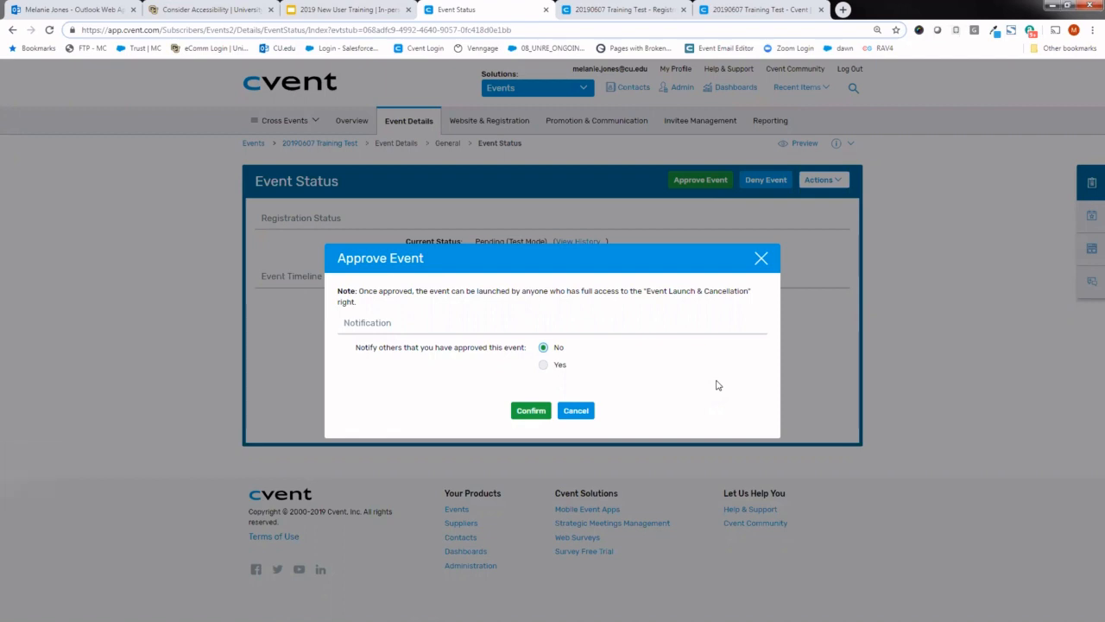
pyautogui.moveTo(354, 346); pyautogui.dragTo(411, 349)
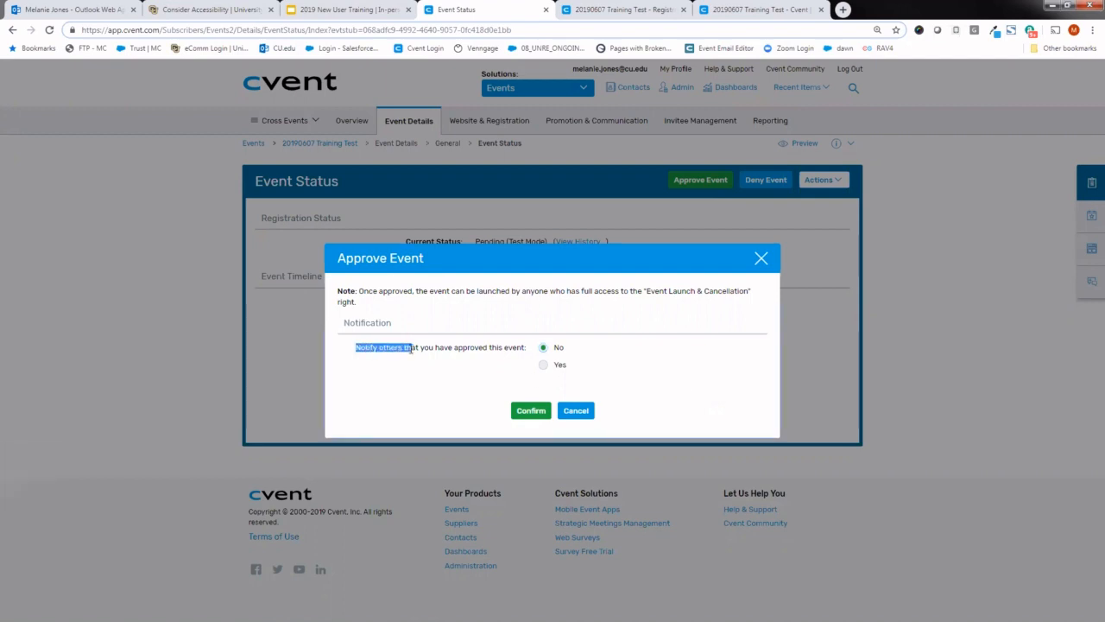
# - Choose to notify others of the approval and select the planner's own name among the Approver recipients
pyautogui.click(543, 364)
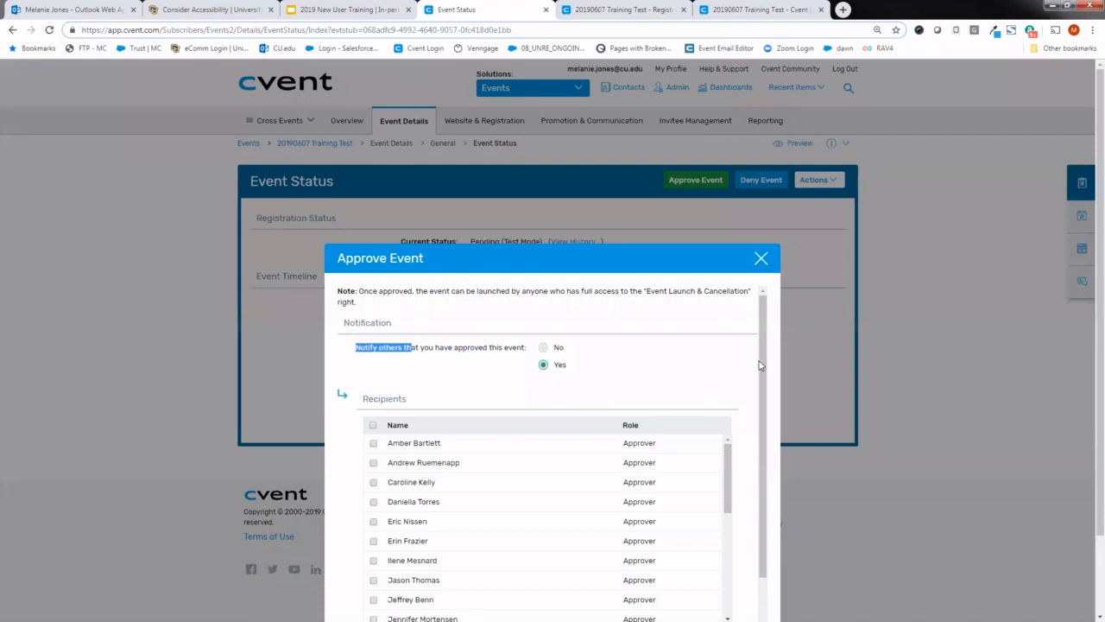
pyautogui.moveTo(757, 363); pyautogui.dragTo(757, 422)
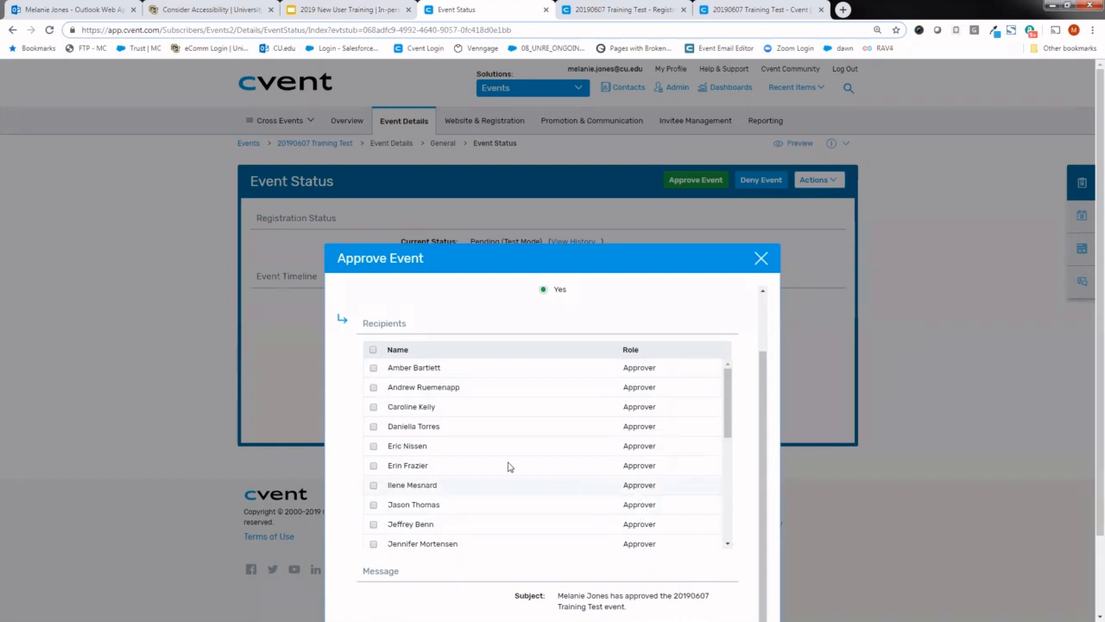
pyautogui.moveTo(731, 403); pyautogui.dragTo(486, 482)
pyautogui.click(373, 473)
pyautogui.scroll(-1, 763, 421)
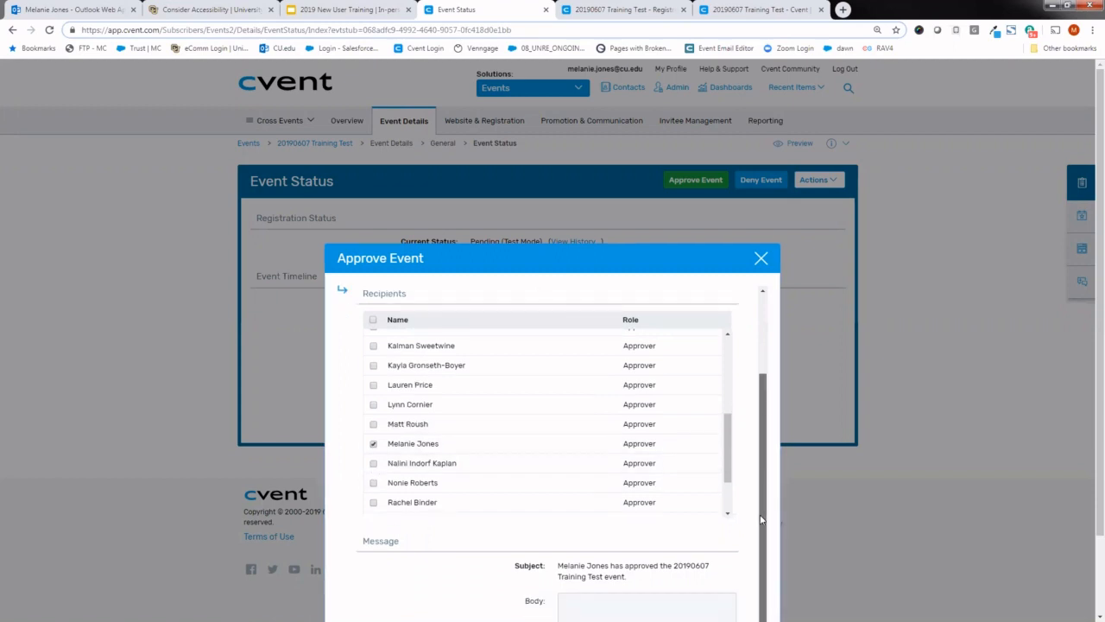
# - Enter the notification body "Can this be approved by Monday?" and confirm the event approval
pyautogui.click(639, 602)
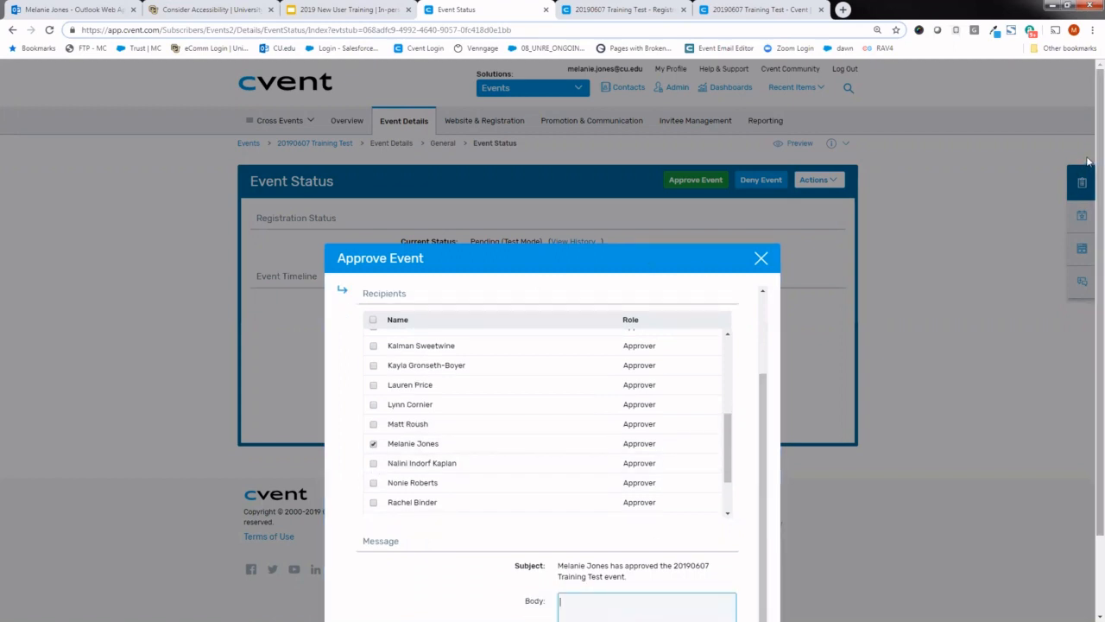
pyautogui.scroll(-1, 1099, 182)
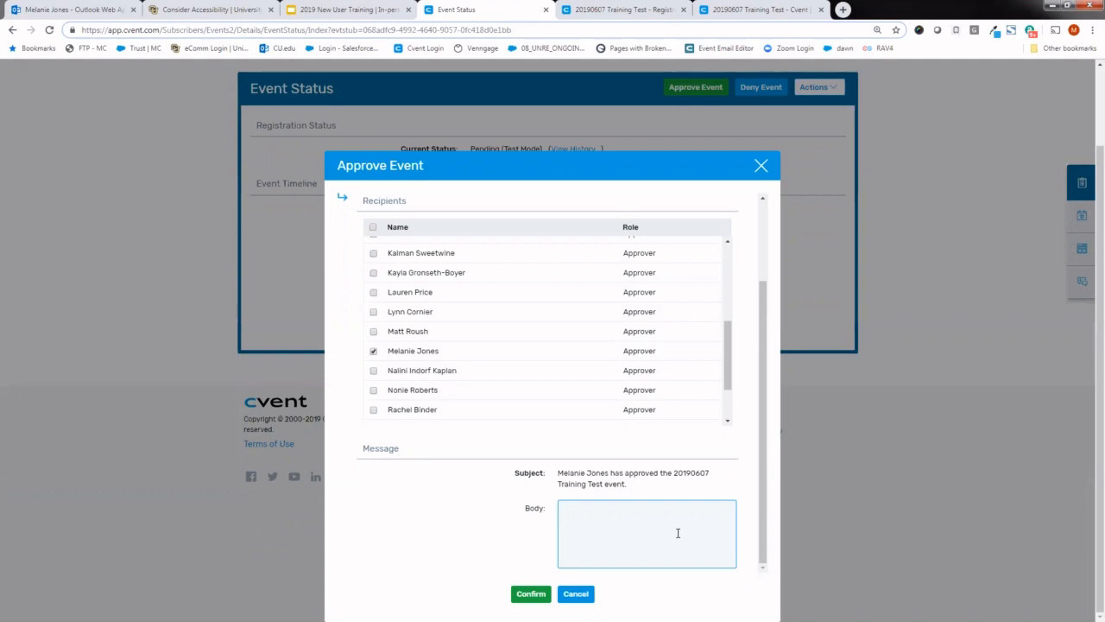
pyautogui.write('H')
pyautogui.press('BackSpace')
pyautogui.write('Can this')
pyautogui.write('approved by Monday?')
pyautogui.click(541, 595)
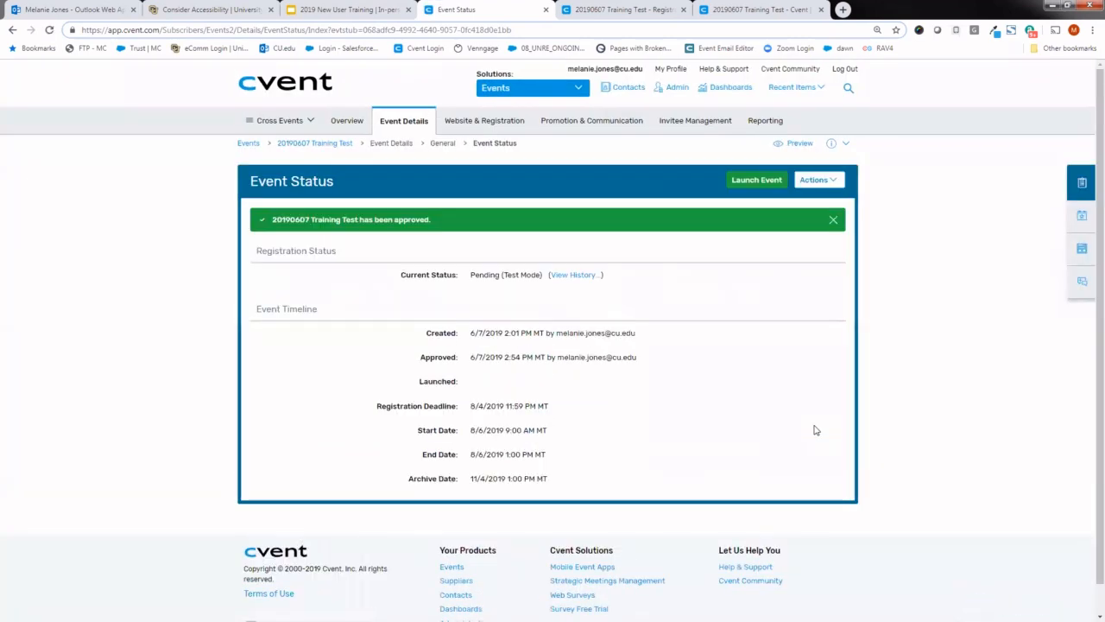
# - In Outlook Web App, open the Cvent notification about the approved 20190607 Training Test event and check its event name
pyautogui.click(99, 8)
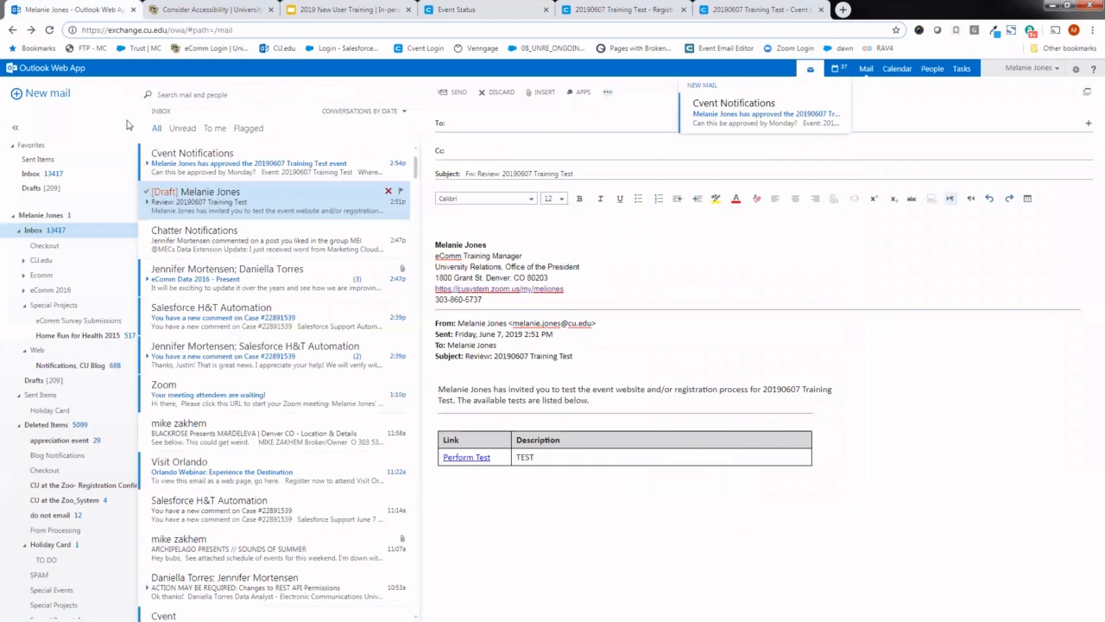
pyautogui.click(215, 170)
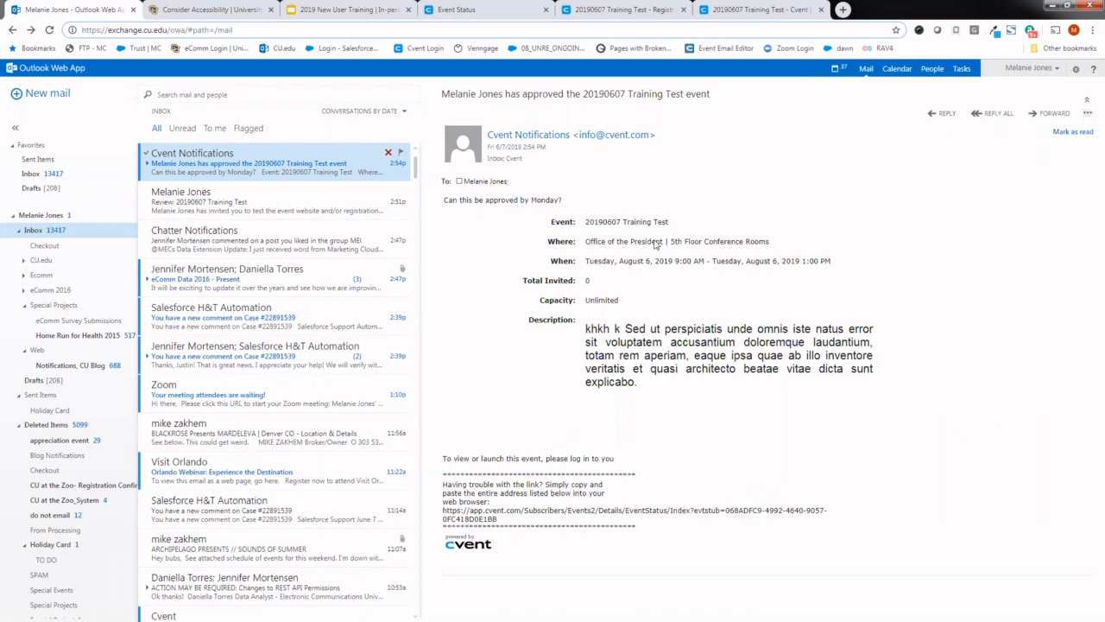
pyautogui.moveTo(671, 223); pyautogui.dragTo(586, 227)
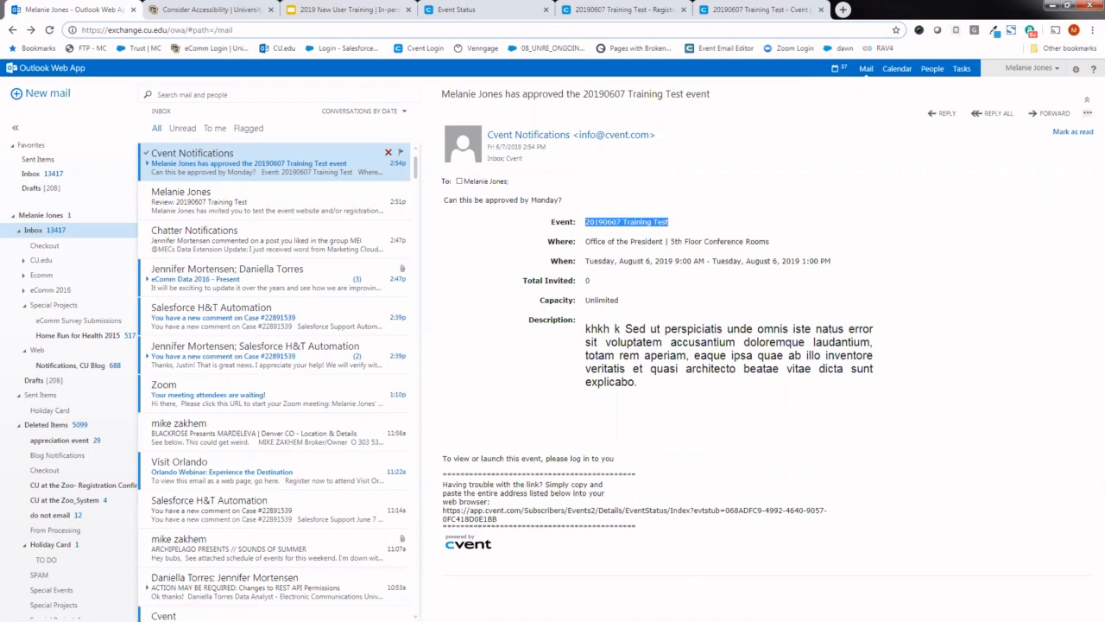
# - Return to Cvent and launch the event from its Overview, deleting all email data collected in Test Mode
pyautogui.click(456, 10)
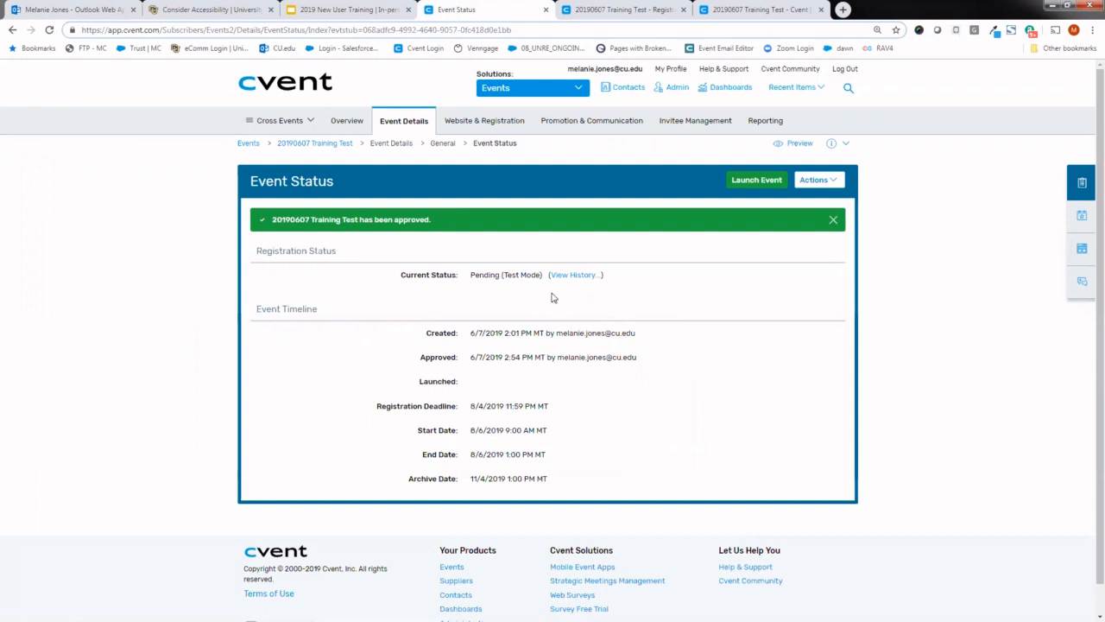
pyautogui.moveTo(408, 130)
pyautogui.click(347, 123)
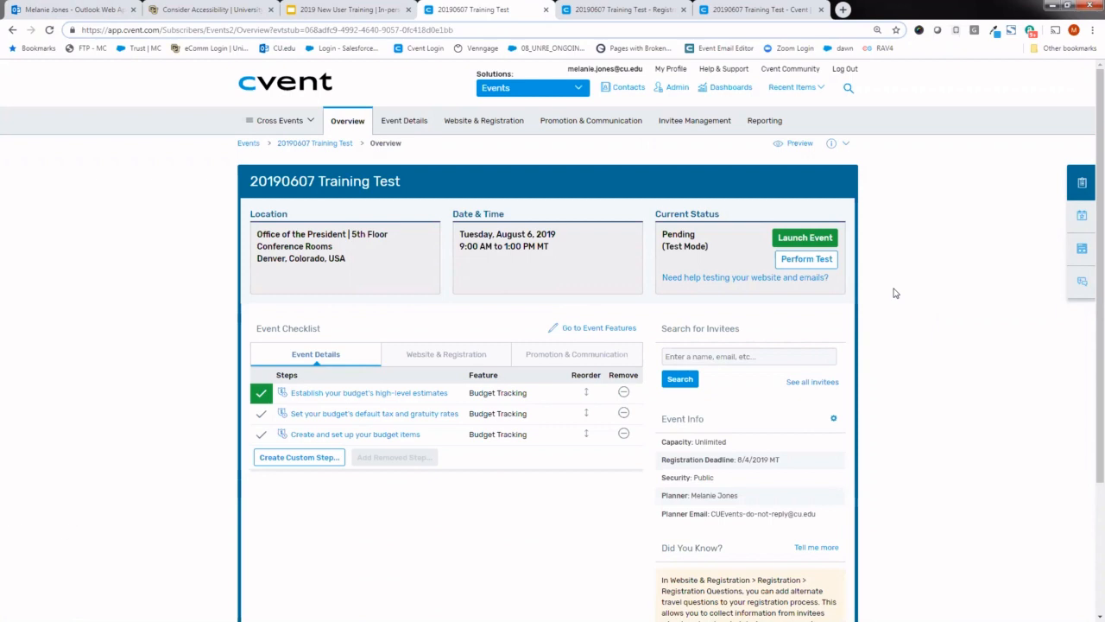
pyautogui.click(815, 245)
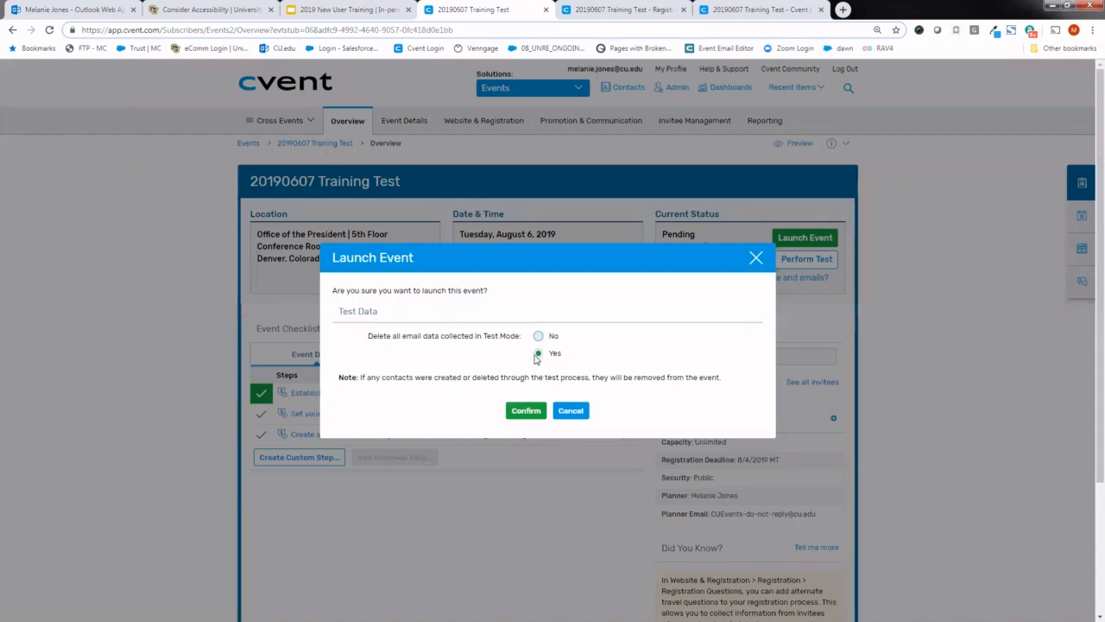
pyautogui.moveTo(367, 335); pyautogui.dragTo(477, 336)
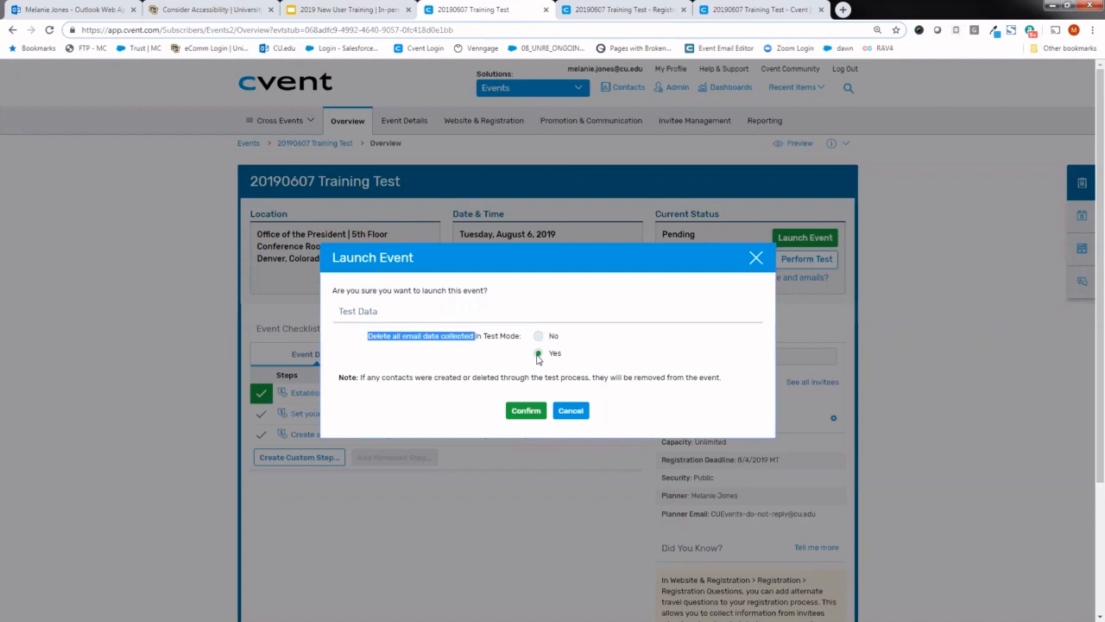
pyautogui.click(526, 410)
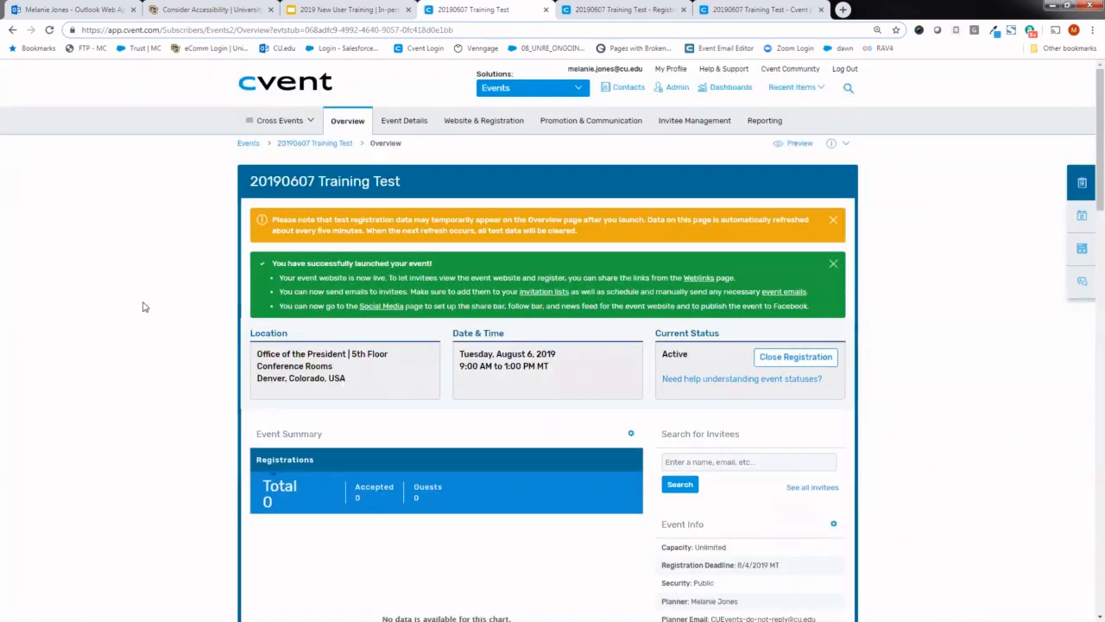
# - Copy the event's Summary weblink from the Weblinks page and open it in a new browser tab
pyautogui.moveTo(573, 120)
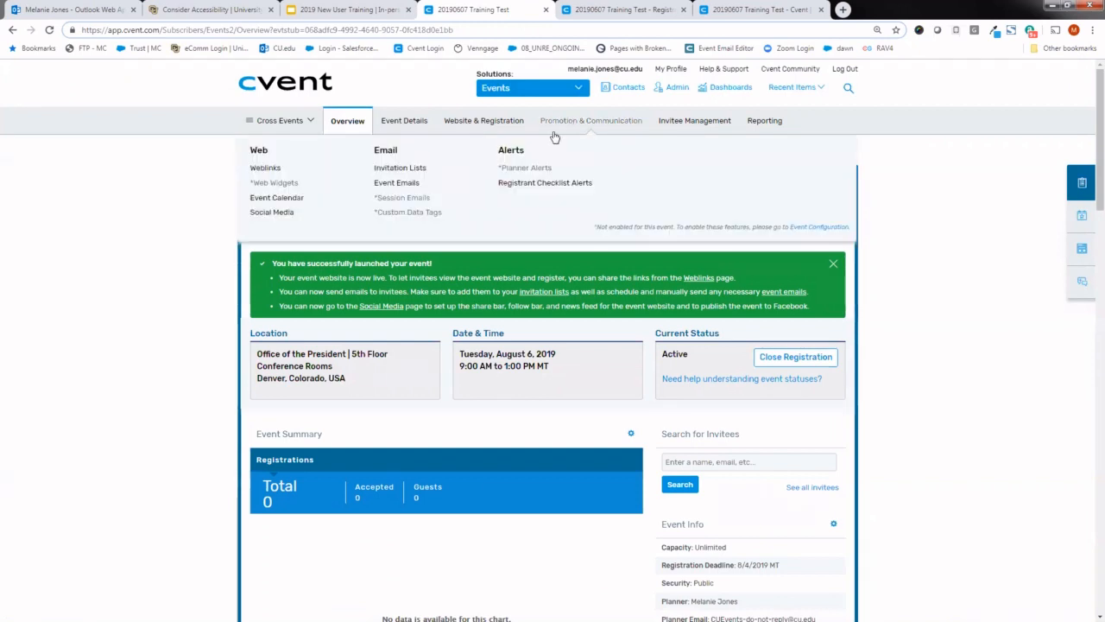
pyautogui.click(274, 170)
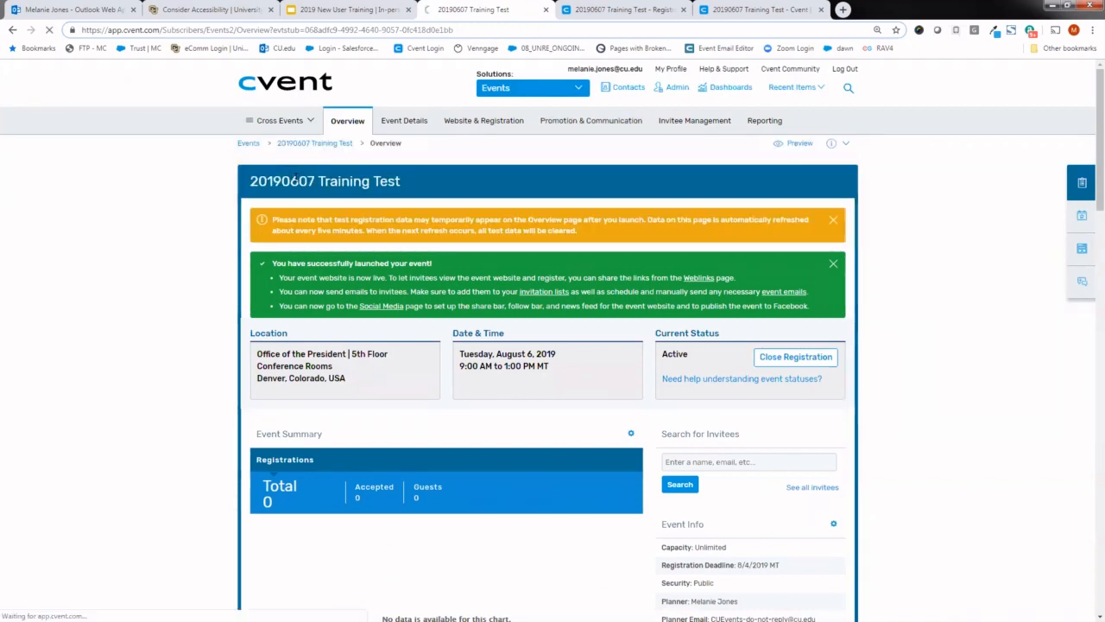
pyautogui.click(448, 345)
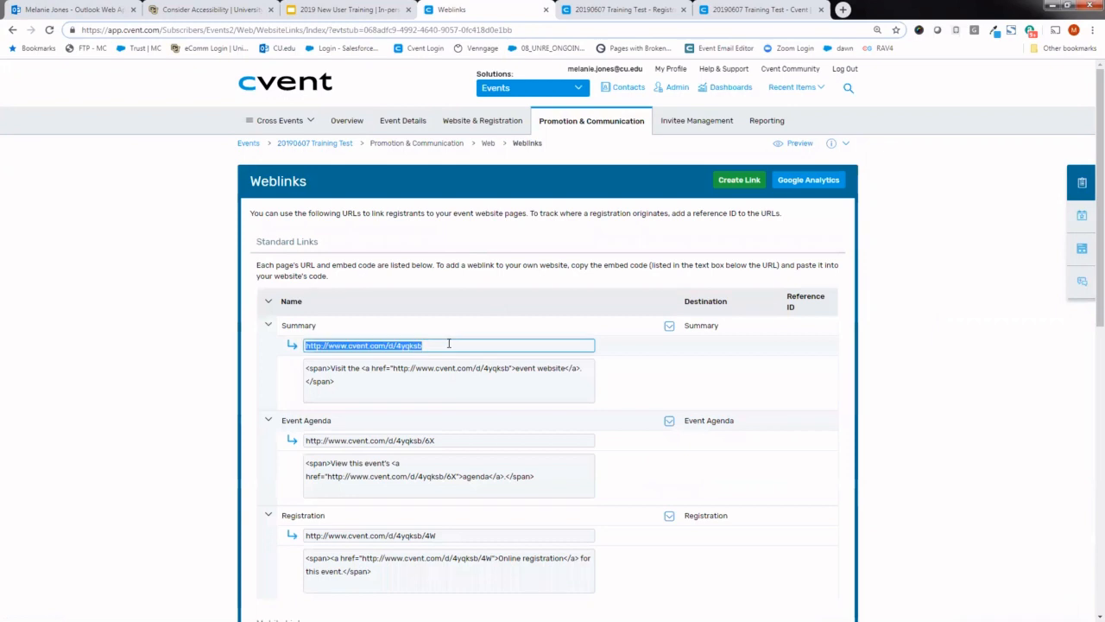
pyautogui.hotkey('ctrl', 'c')
pyautogui.click(842, 9)
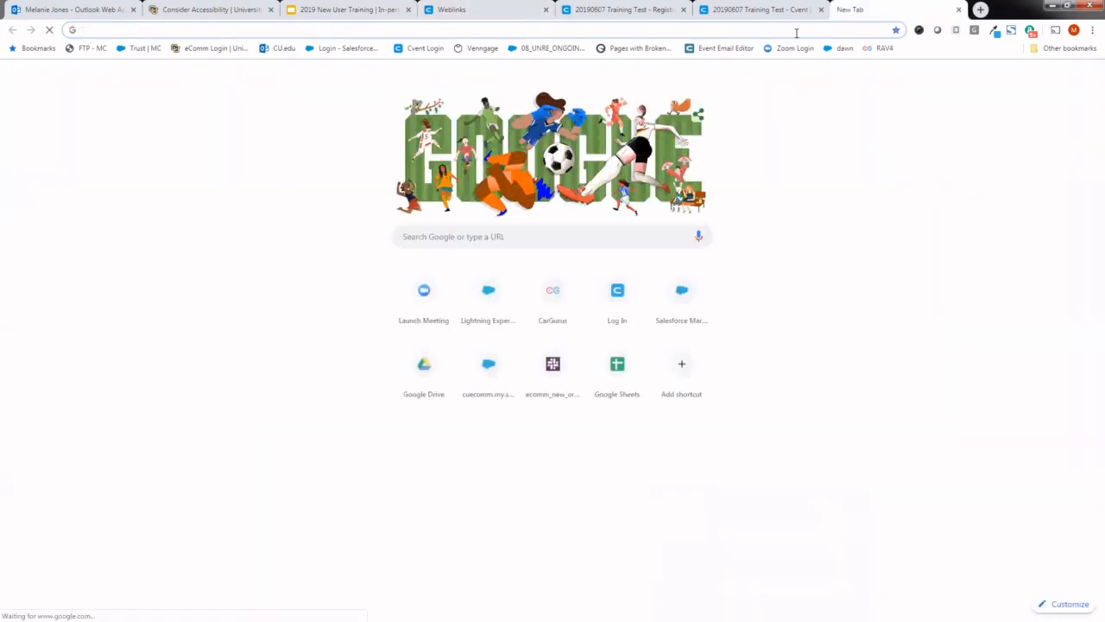
pyautogui.hotkey('ctrl', 'v')
pyautogui.press('Return')
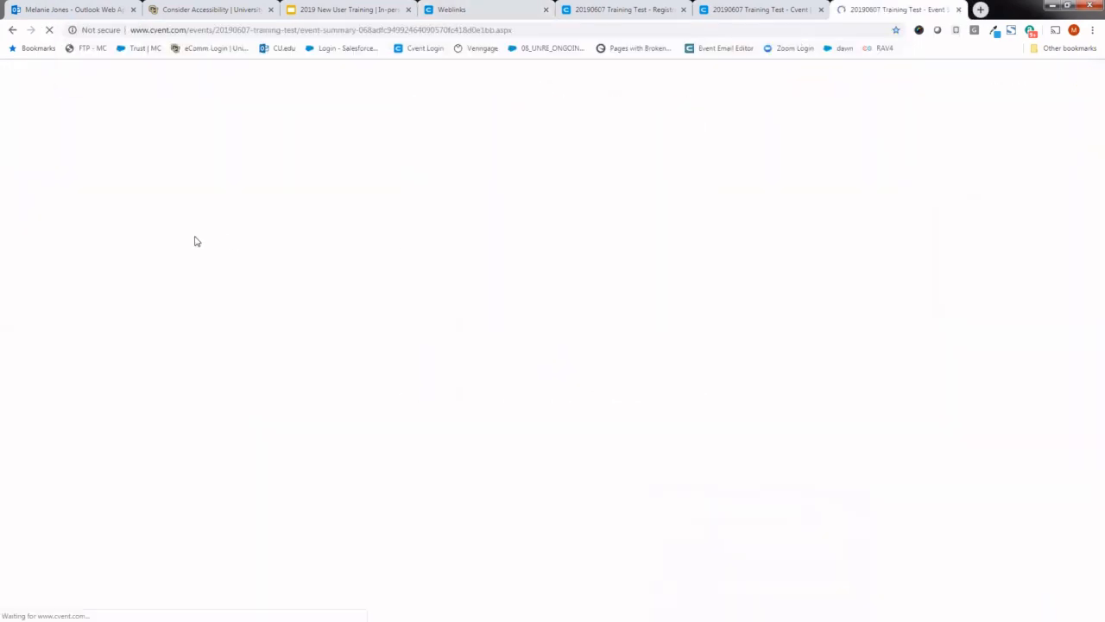